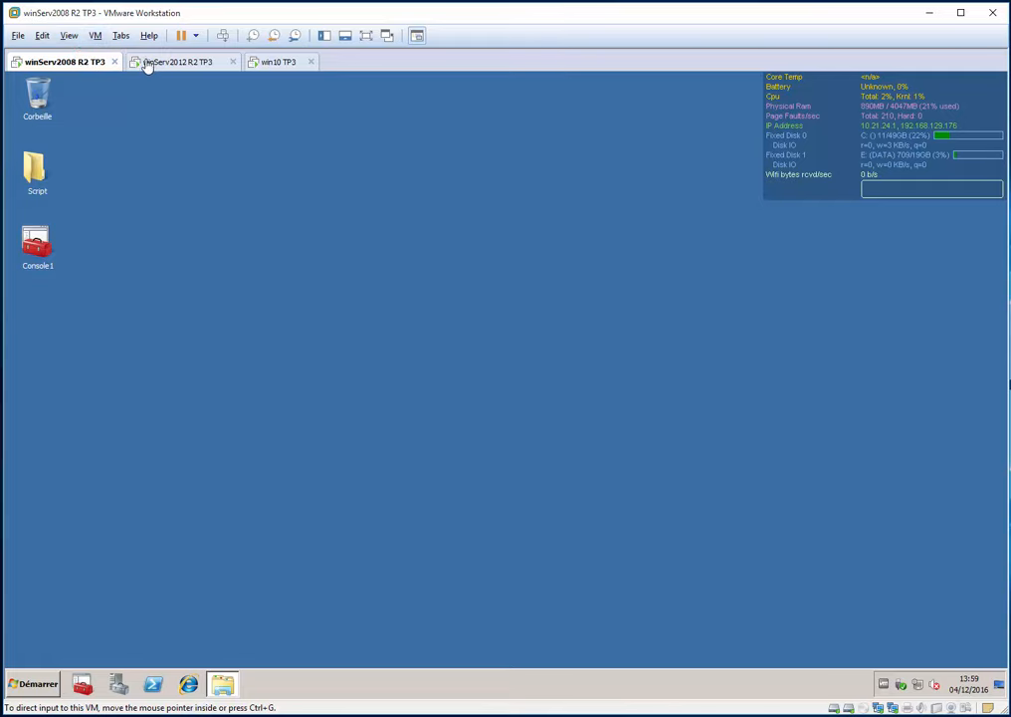
- Browse the winServ2012 R2 TP3 server's DATA (E:) drive, then minimise its file browser
left_click(147, 62)
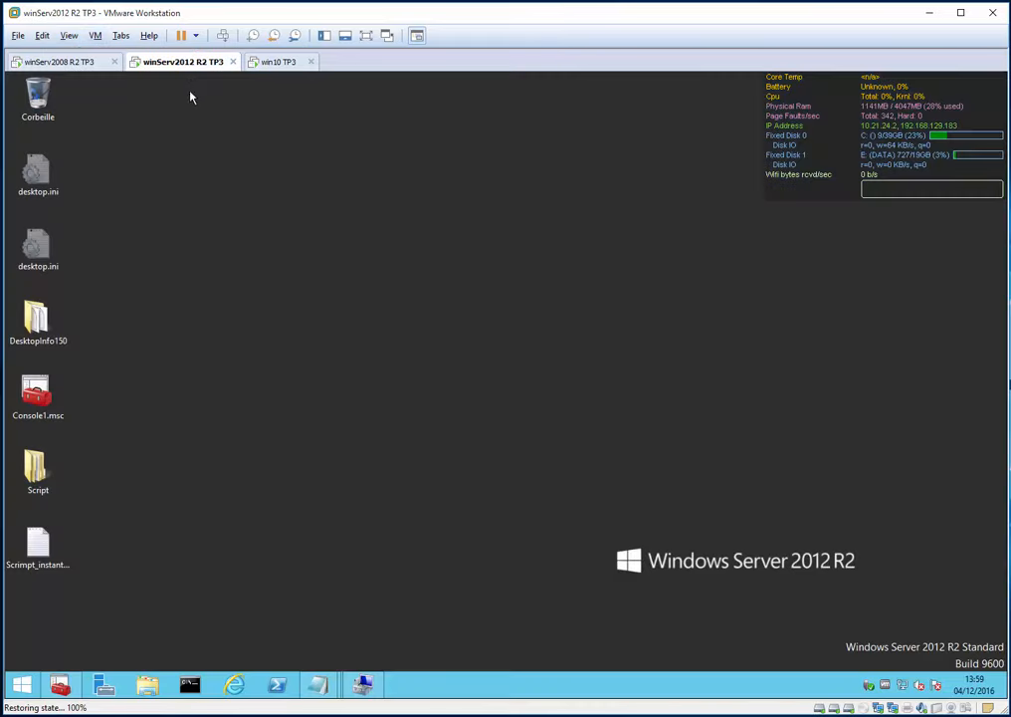
left_click(279, 62)
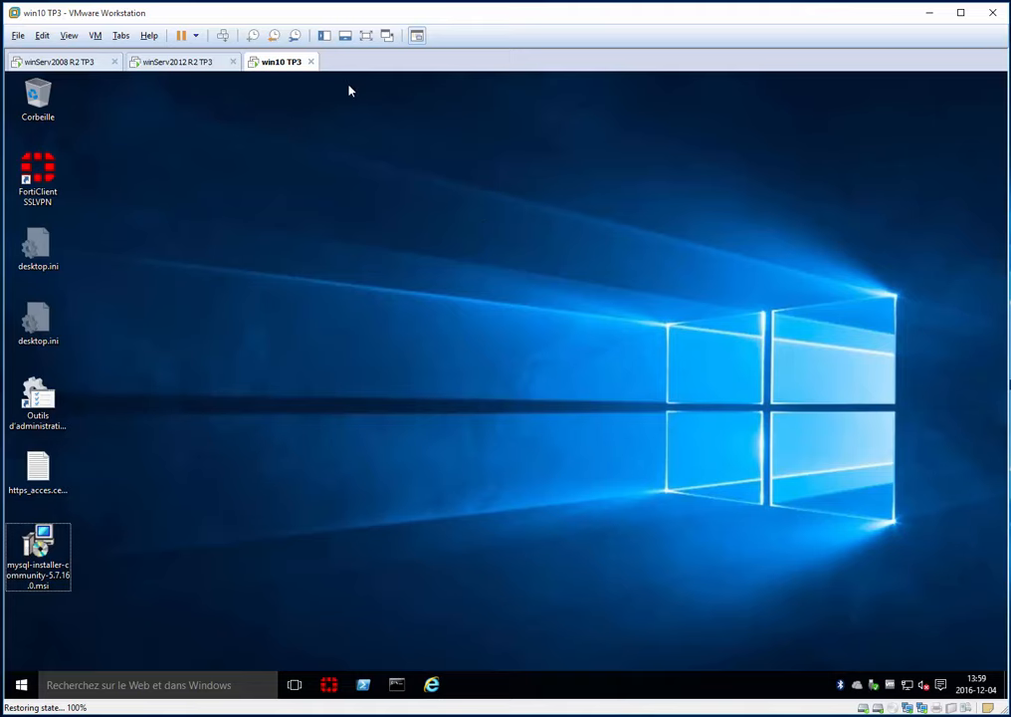
left_click(171, 62)
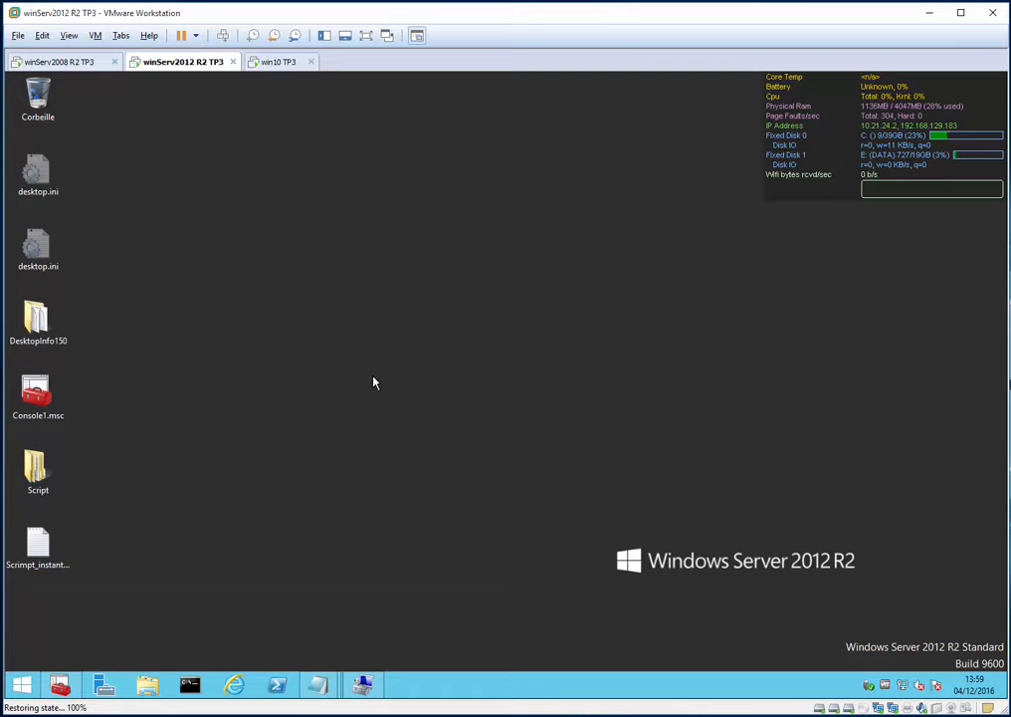
left_click(149, 684)
left_click(404, 456)
double_click(404, 456)
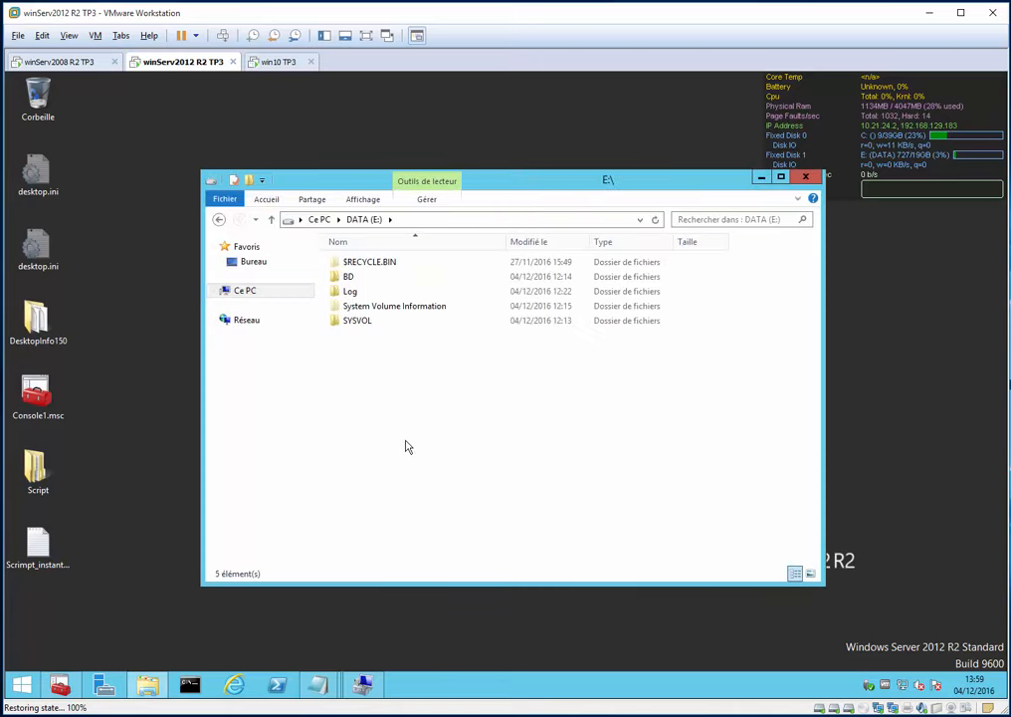
key("alt+Left")
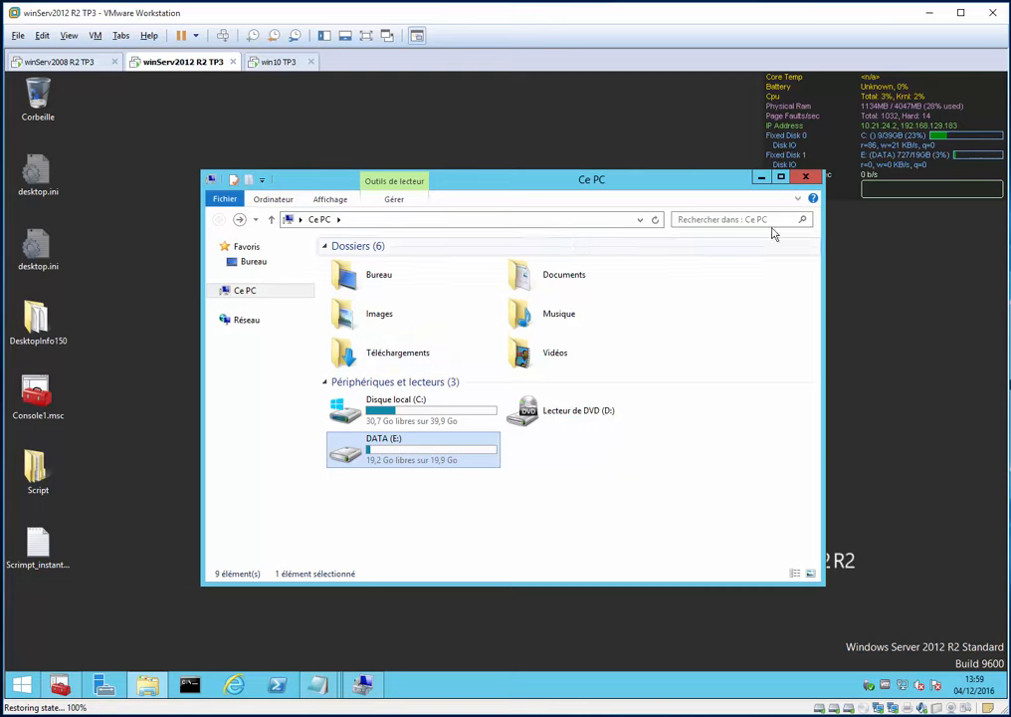
left_click(759, 176)
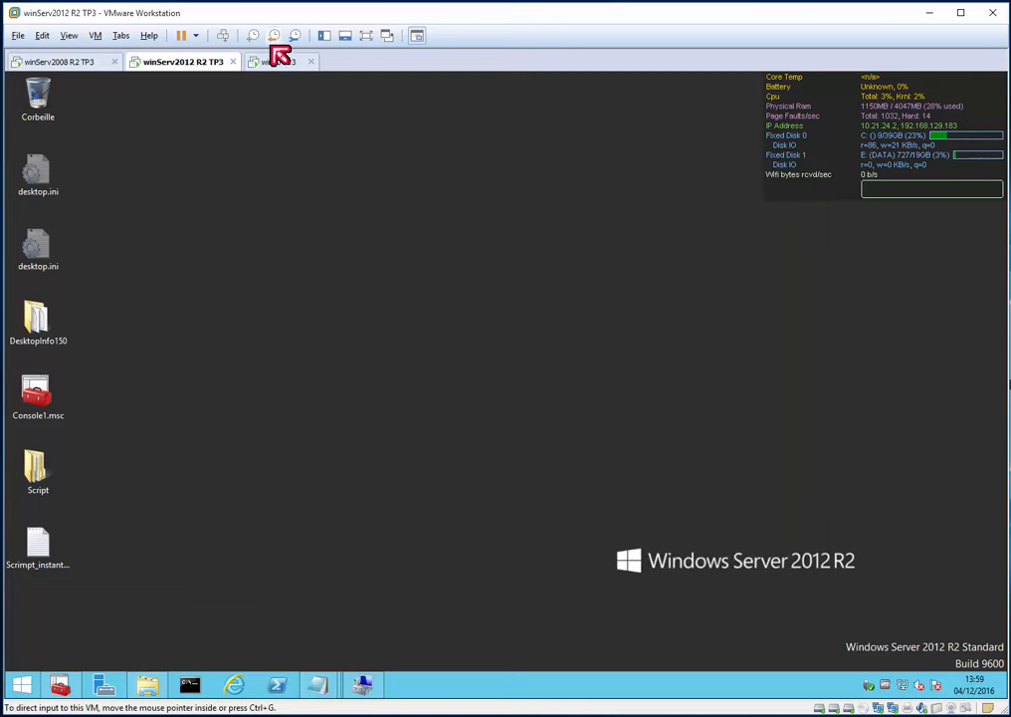
- Copy the mysql-installer .msi on win10, try pasting it on the server desktop, then return to win10
left_click(275, 62)
right_click(57, 546)
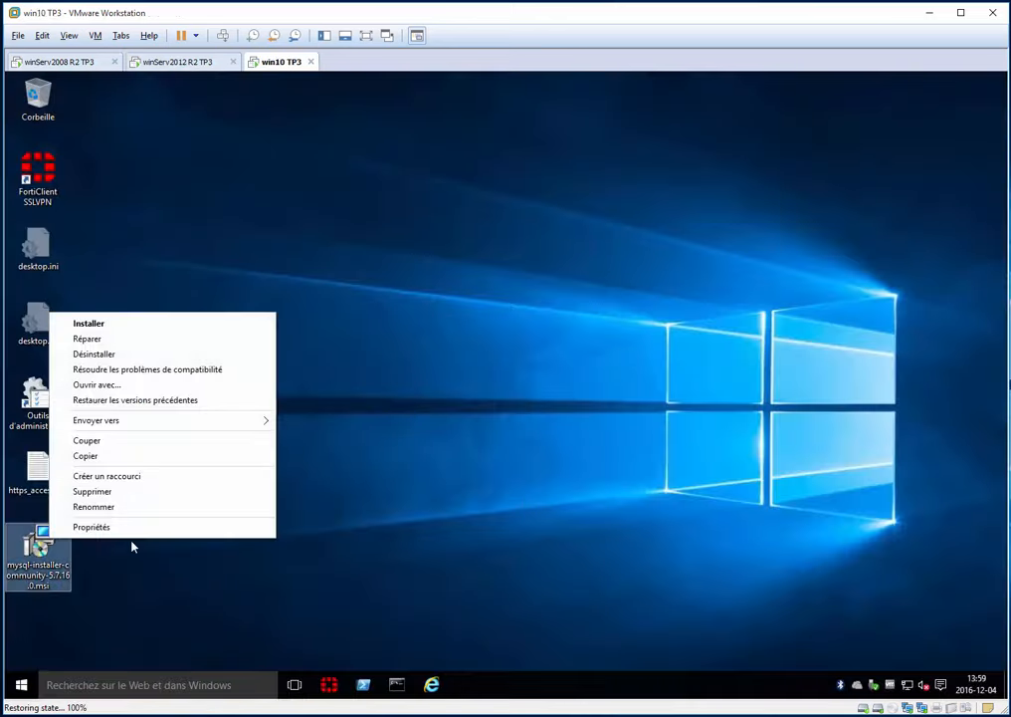
left_click(116, 455)
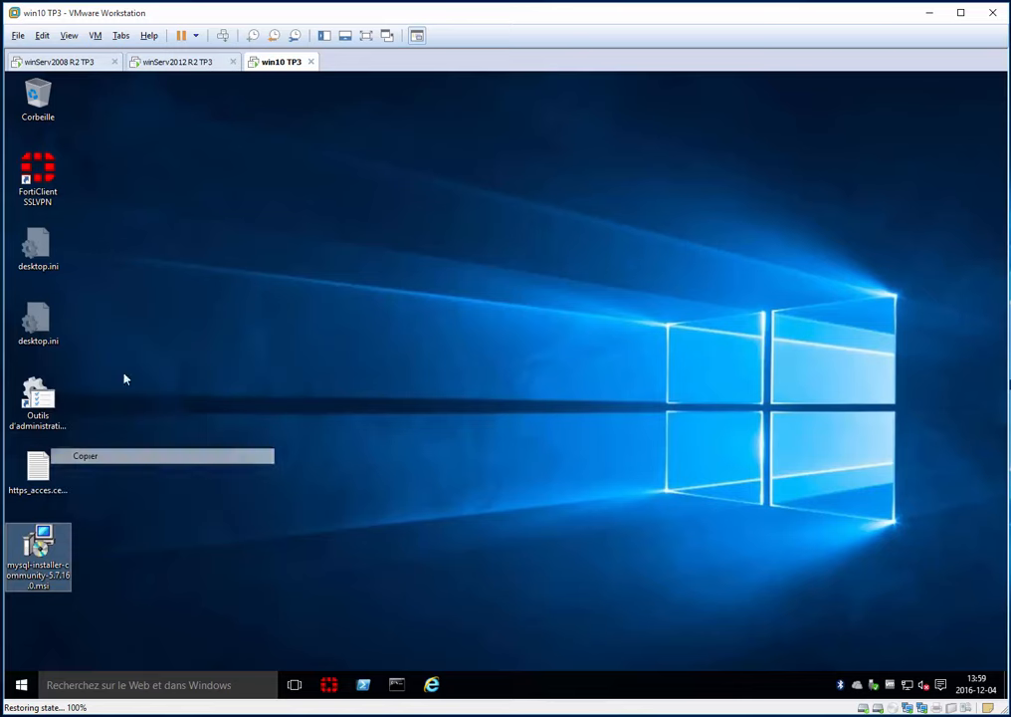
left_click(154, 62)
right_click(159, 514)
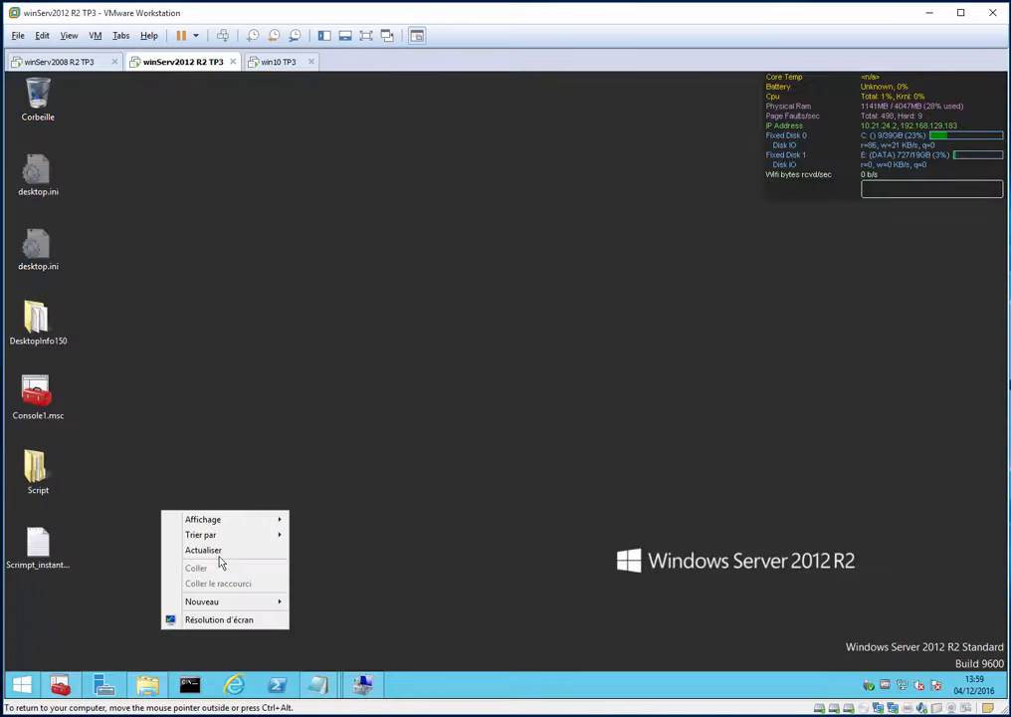
left_click(174, 209)
left_click(277, 62)
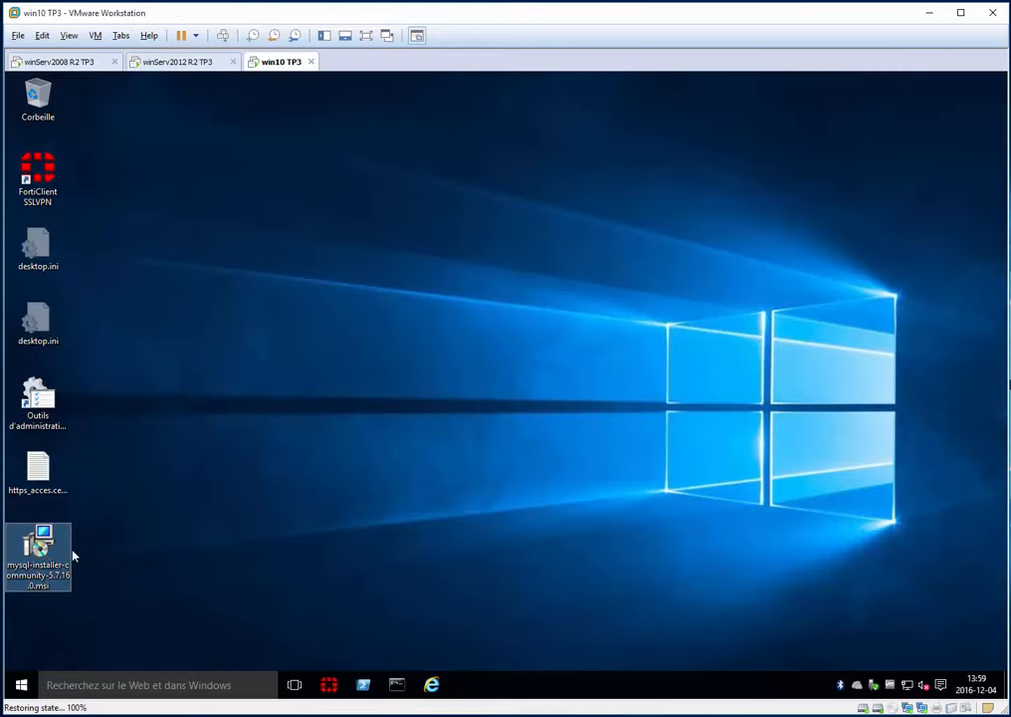
- Drag mysql-installer-community-5.7.16.0.msi from win10 onto the server desktop and place it beside Corbeille
left_click_drag(70, 550, 1009, 181)
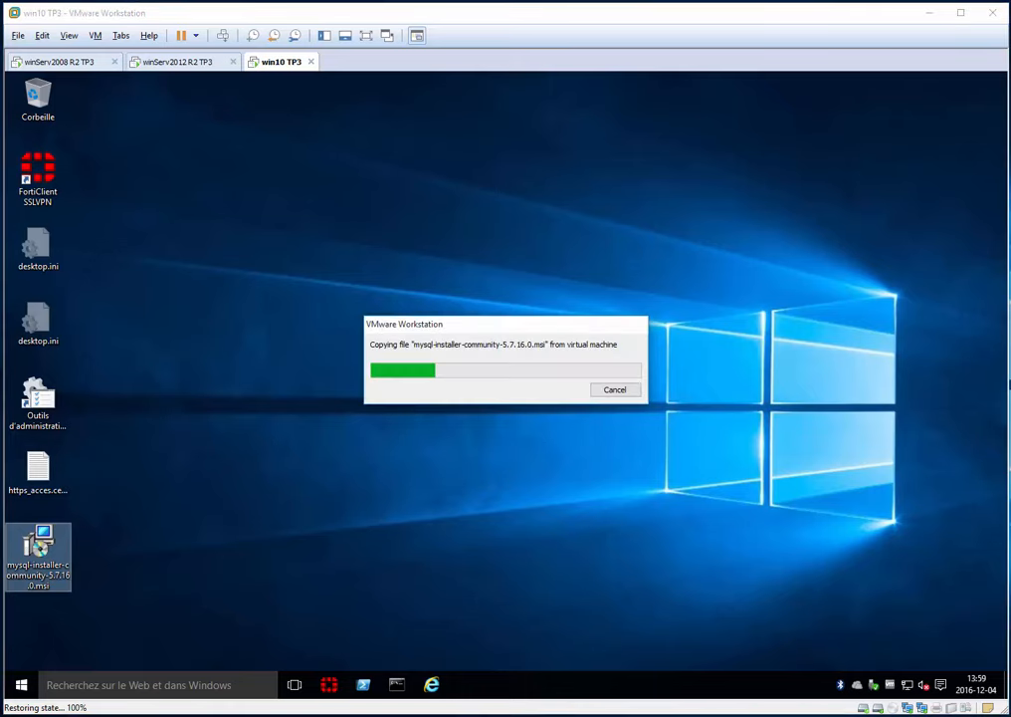
left_click(164, 63)
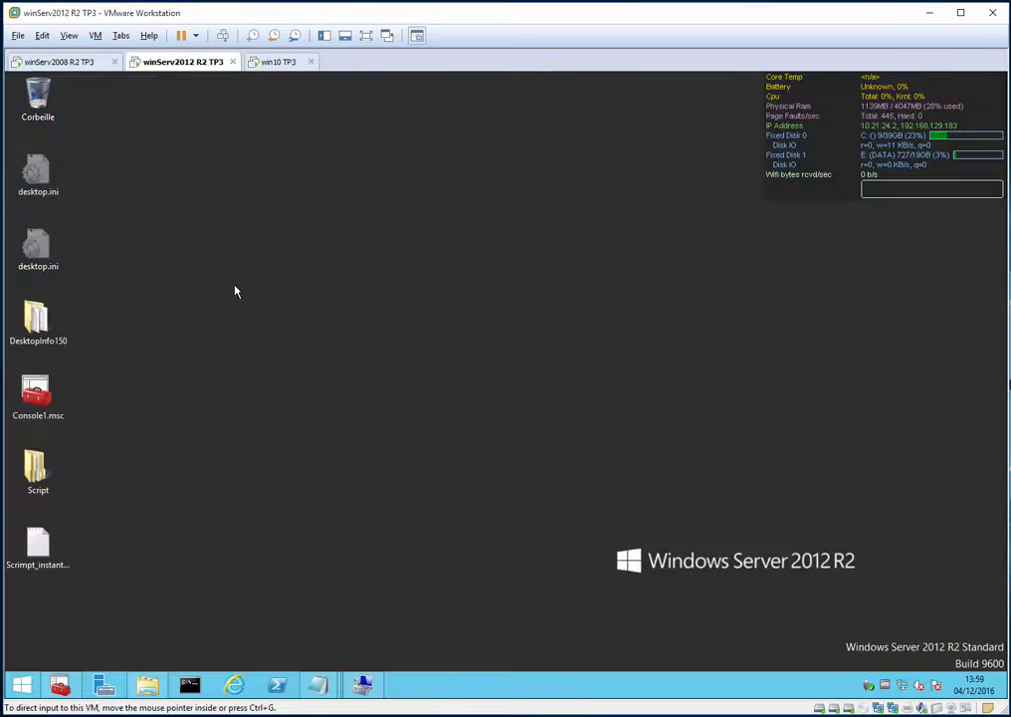
left_click_drag(295, 439, 217, 463)
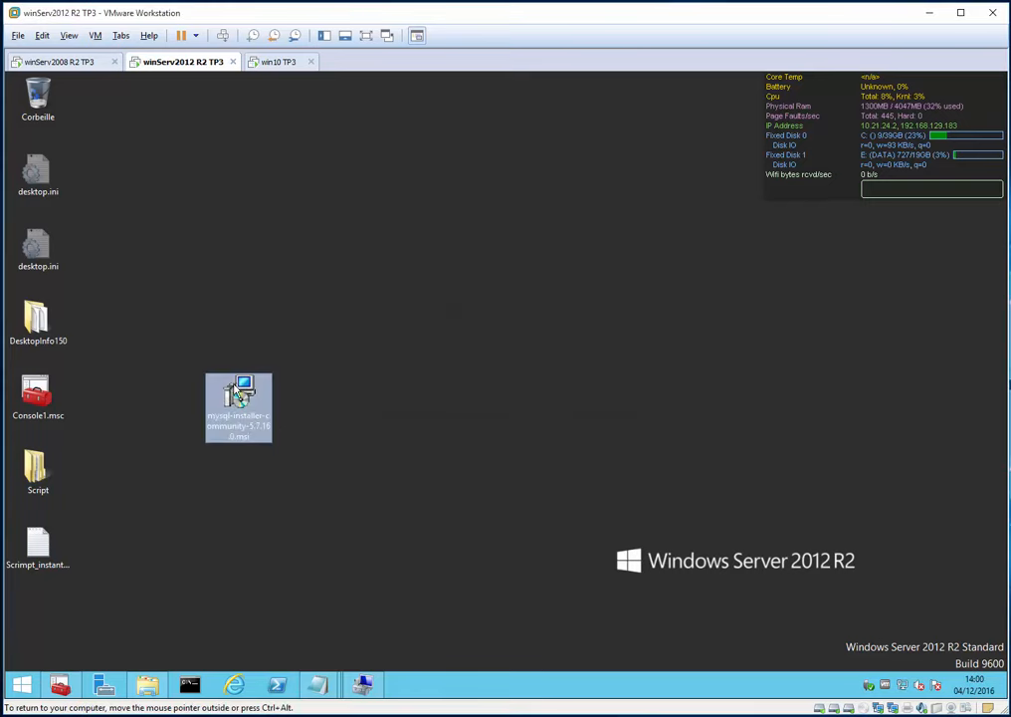
left_click_drag(238, 403, 118, 135)
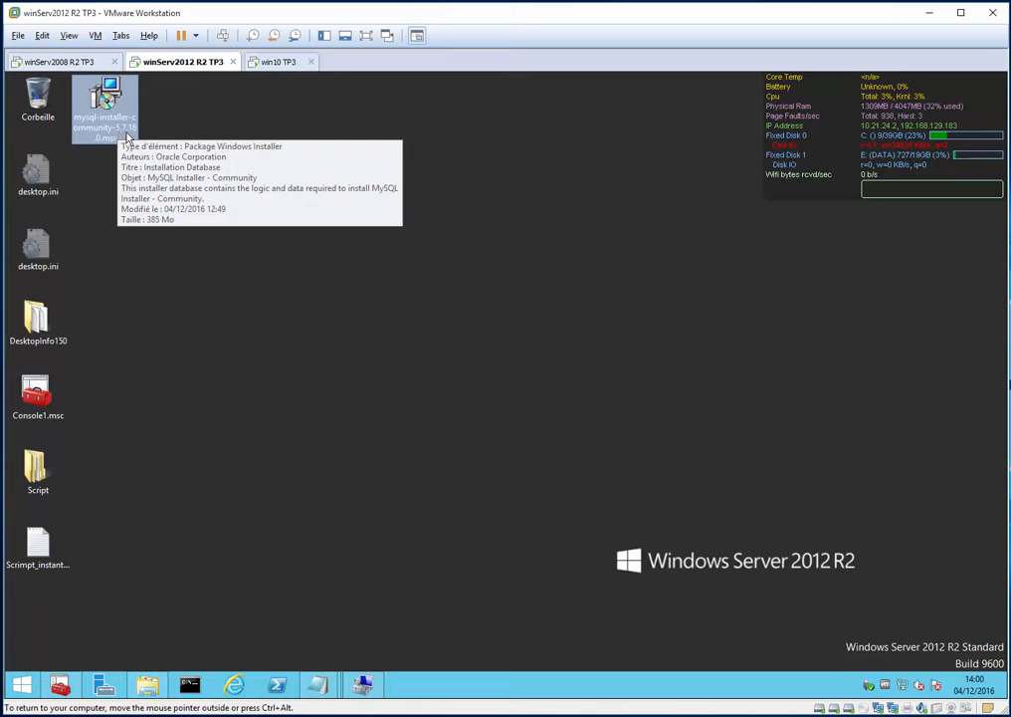
- Search mysql in Internet Explorer, open the mysql.com/downloads result, and maximise the window
left_click(233, 684)
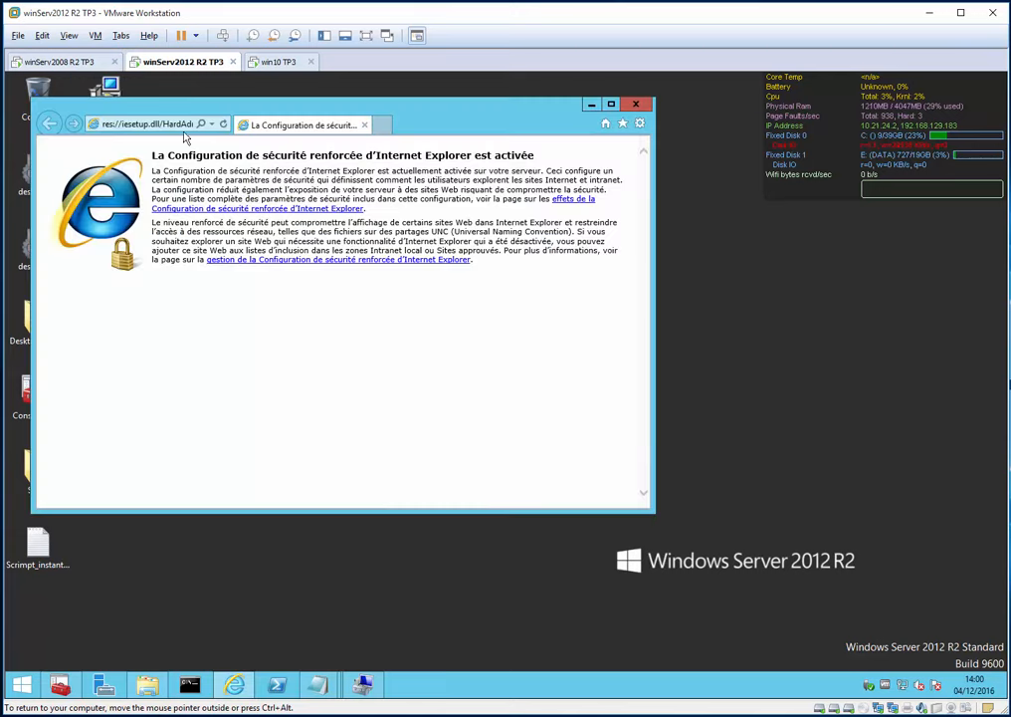
left_click(170, 127)
type("mysql")
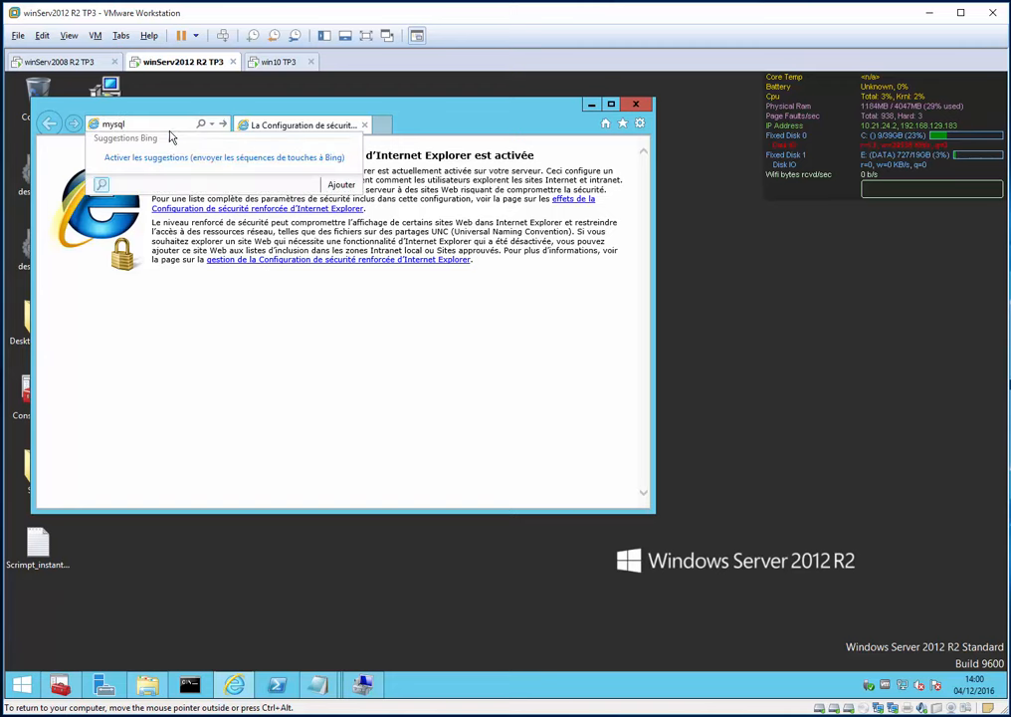
key("Return")
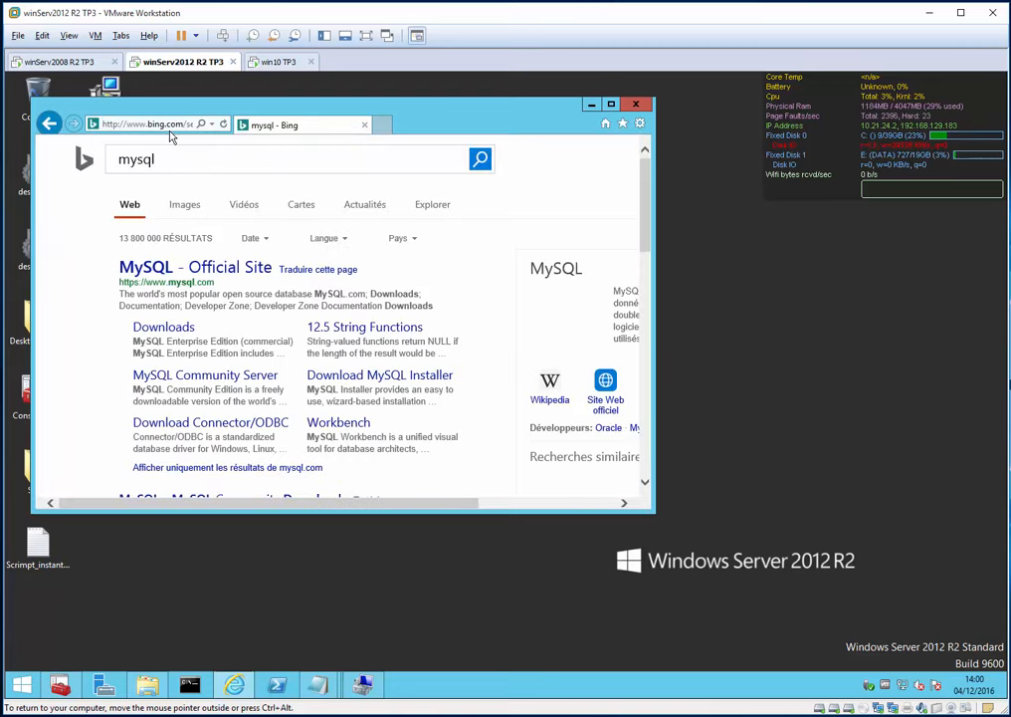
left_click(179, 327)
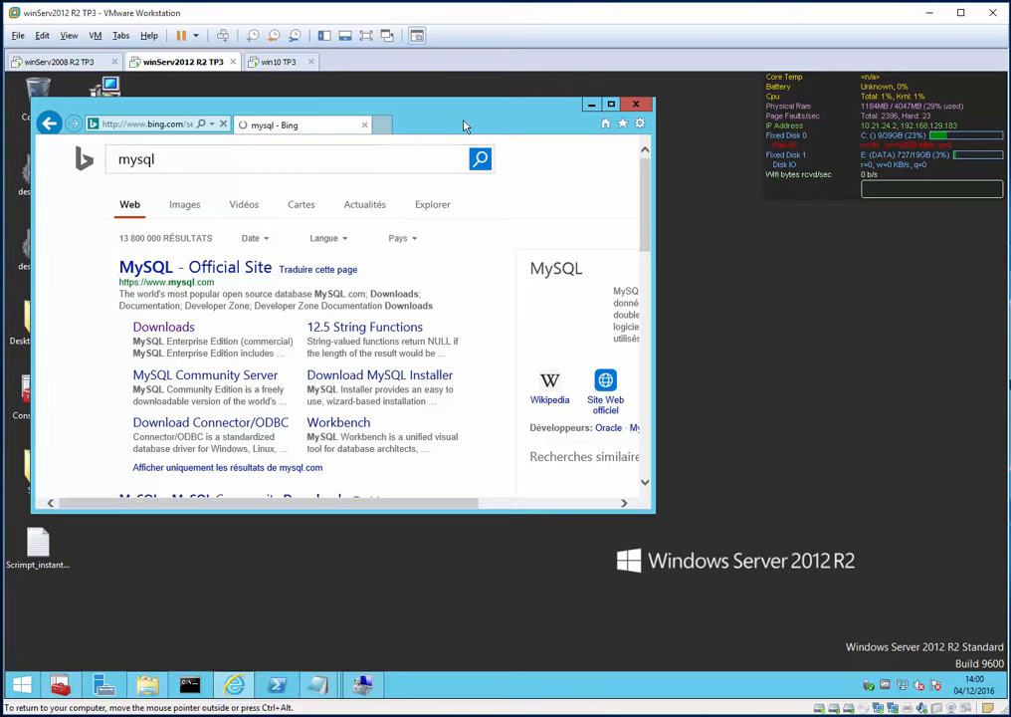
double_click(467, 106)
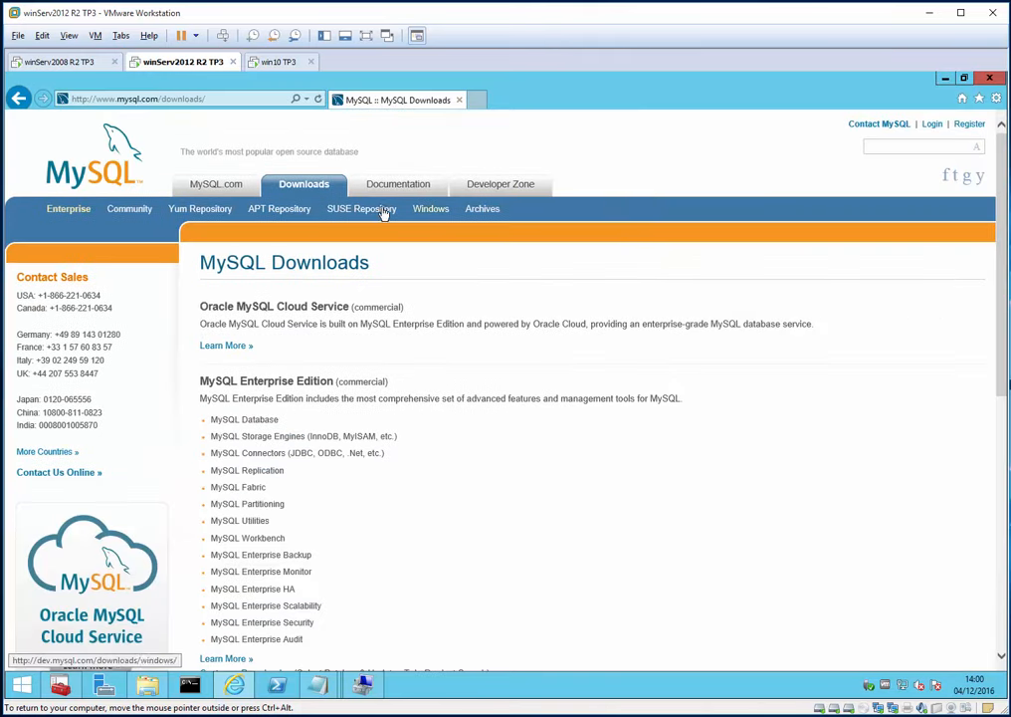
- Go to Windows > MySQL Installer and download the 385.2M MSI Installer 5.7.16
left_click(431, 212)
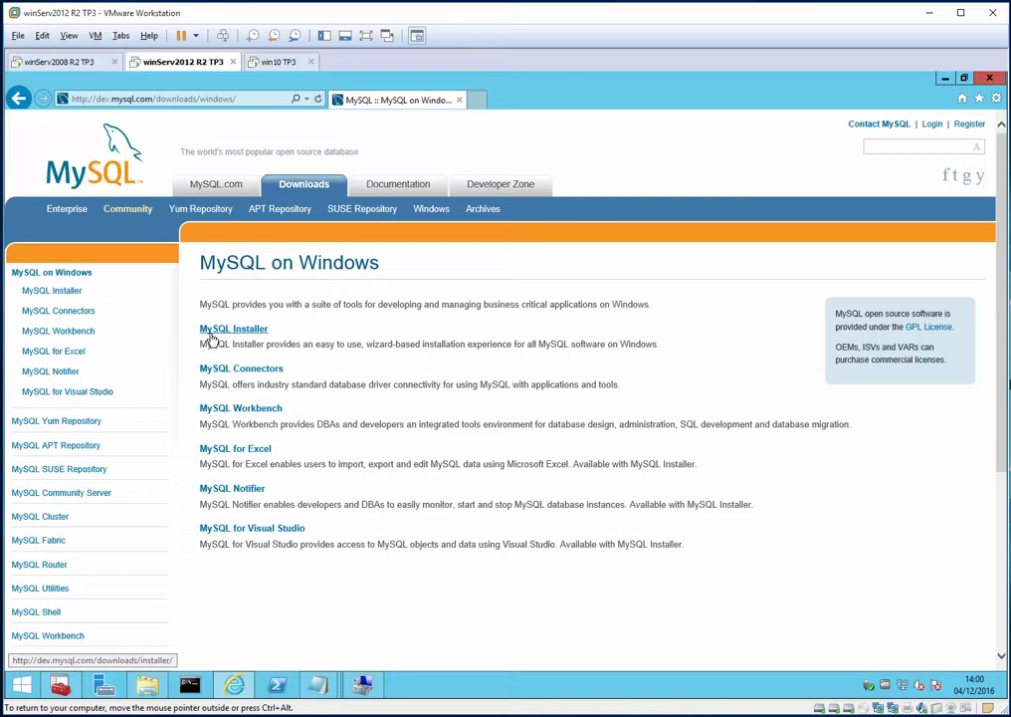
left_click(260, 332)
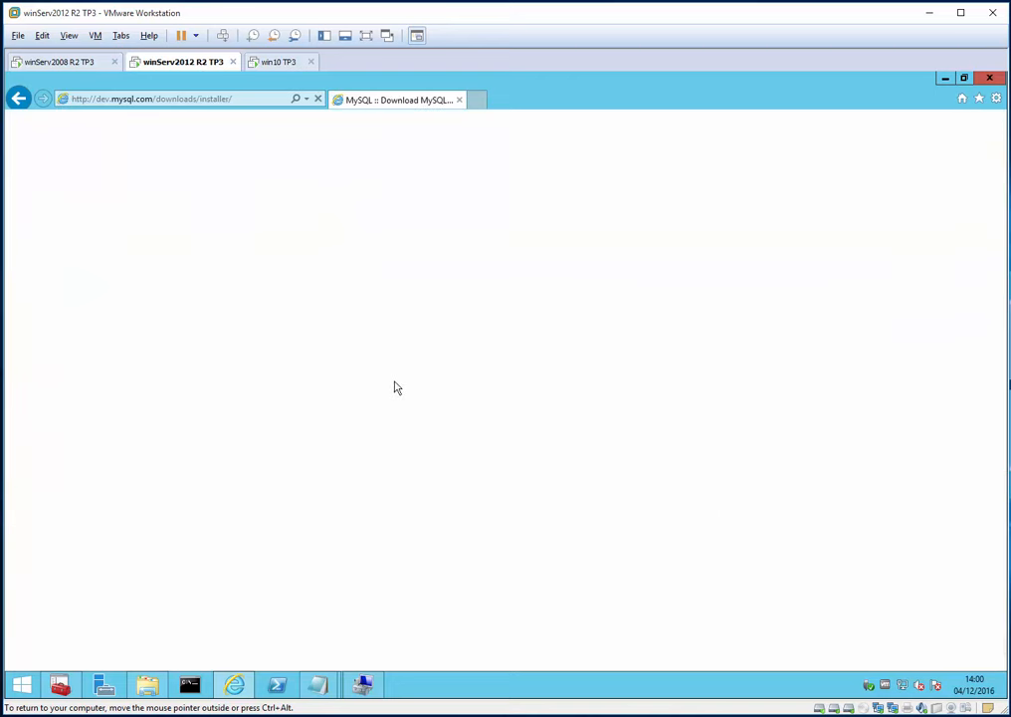
scroll(373, 389, "down", 5)
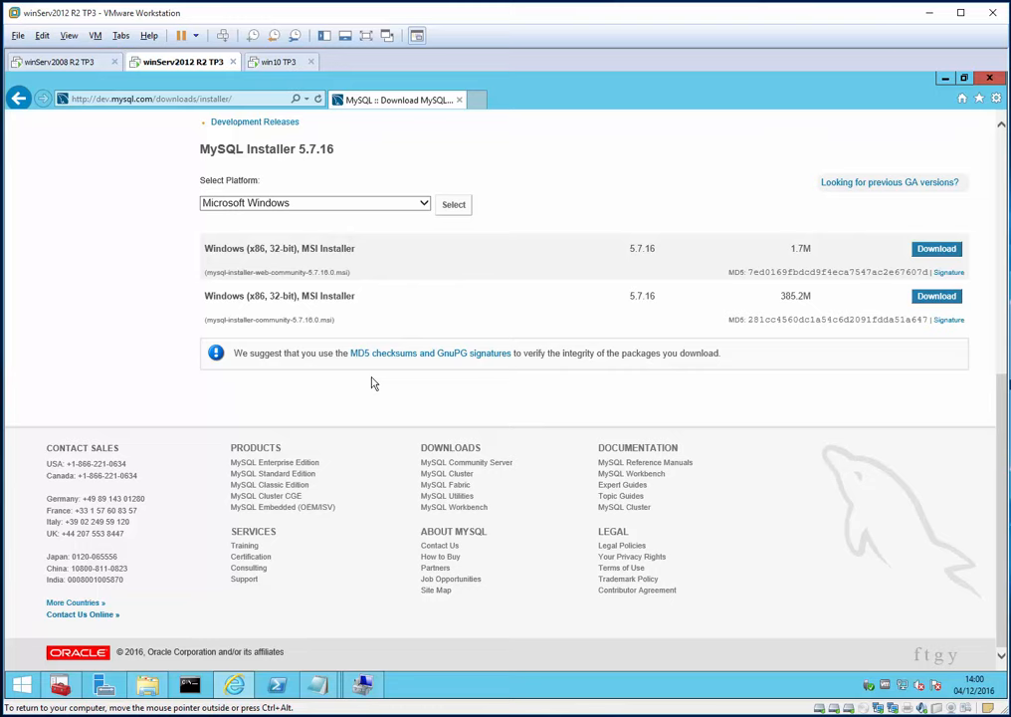
left_click_drag(201, 301, 356, 296)
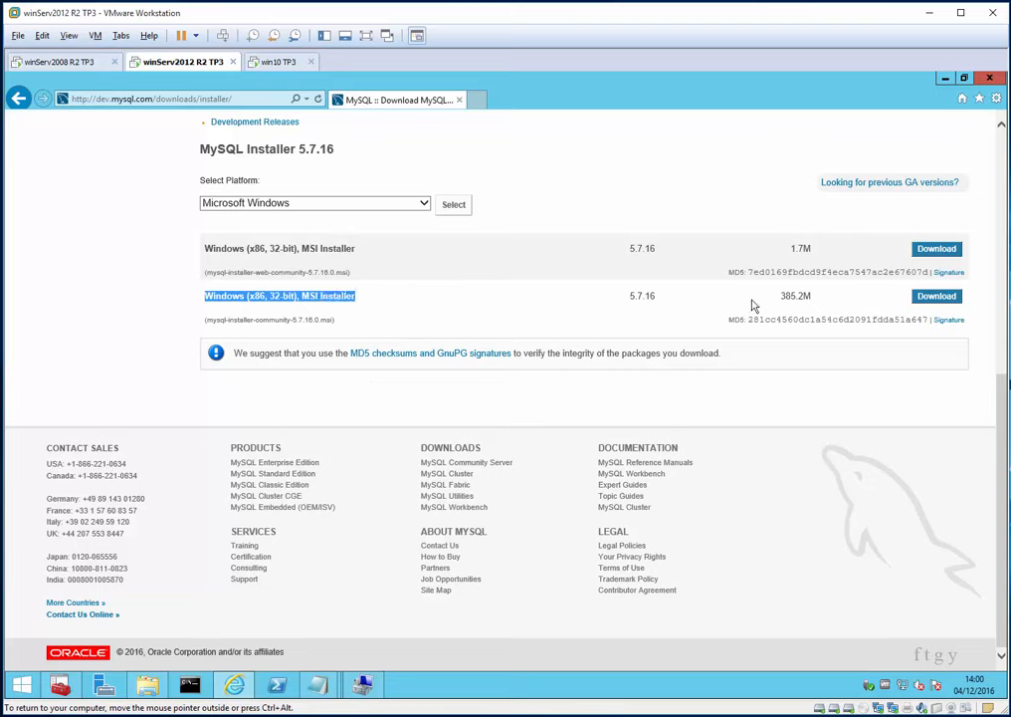
left_click(918, 297)
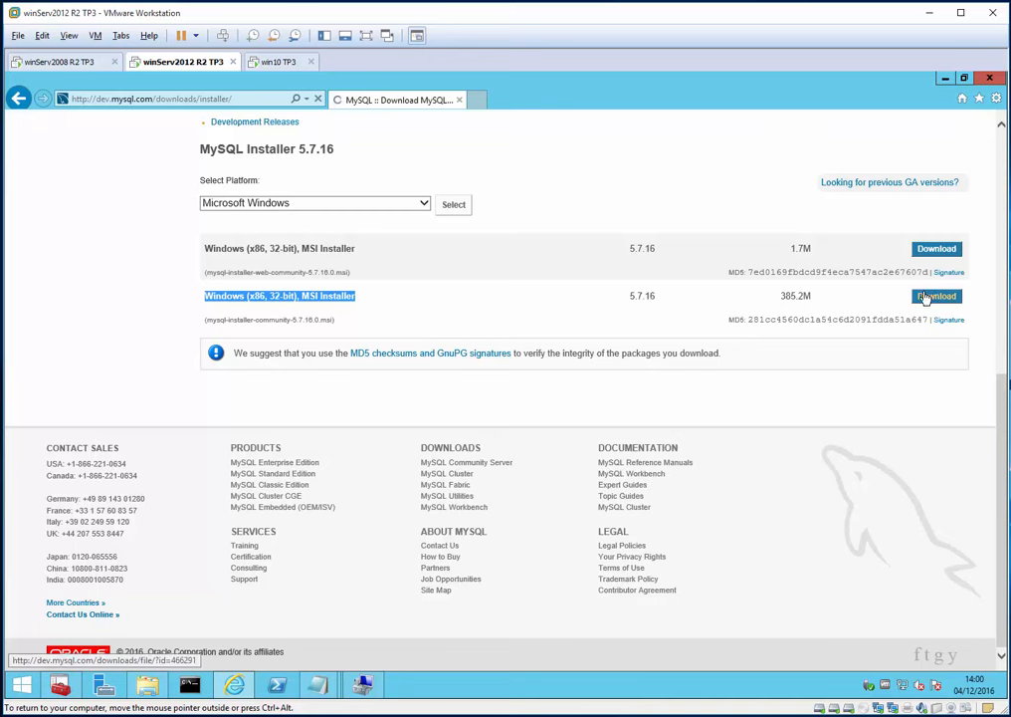
scroll(581, 392, "down", 3)
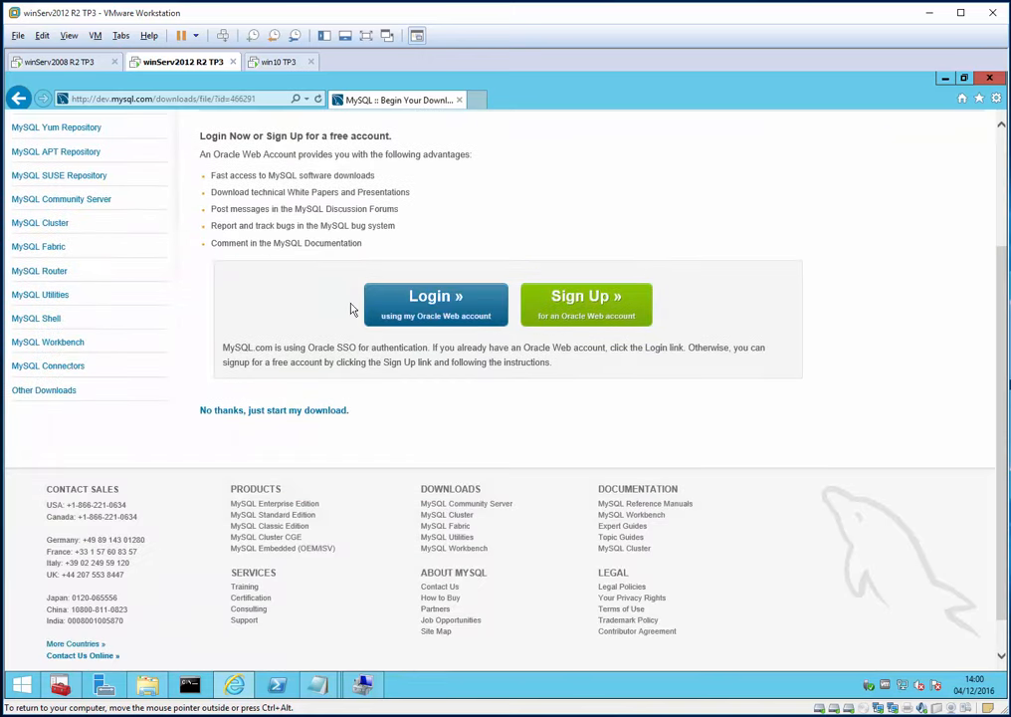
- Add cdn.mysql.com to trusted sites and restart the download without logging in
left_click(325, 412)
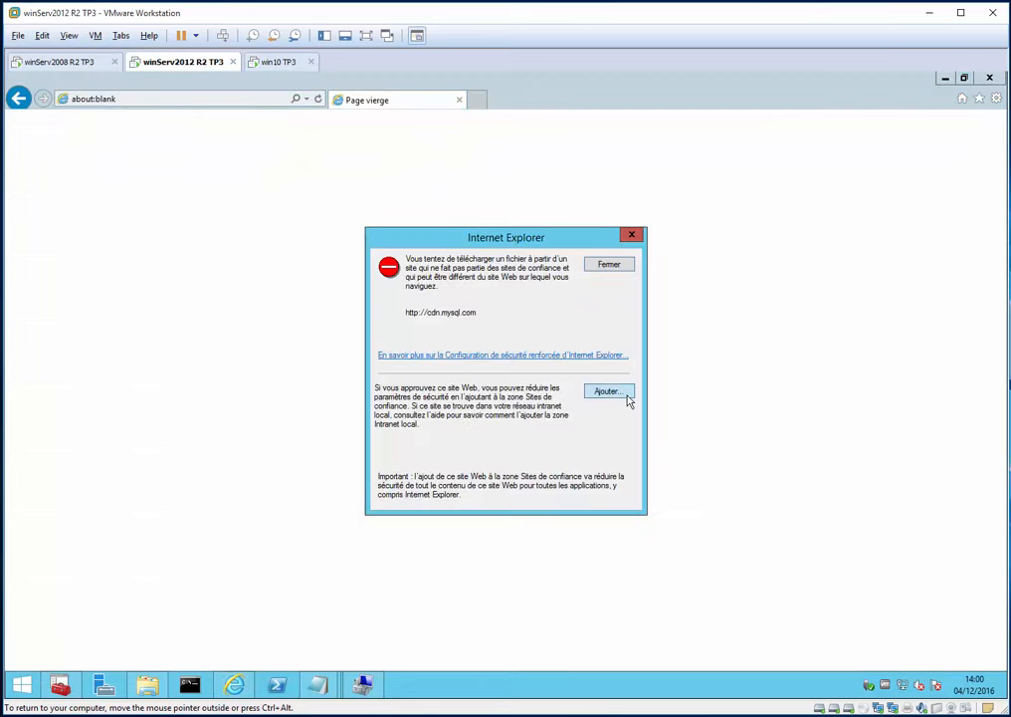
left_click(628, 400)
left_click(602, 343)
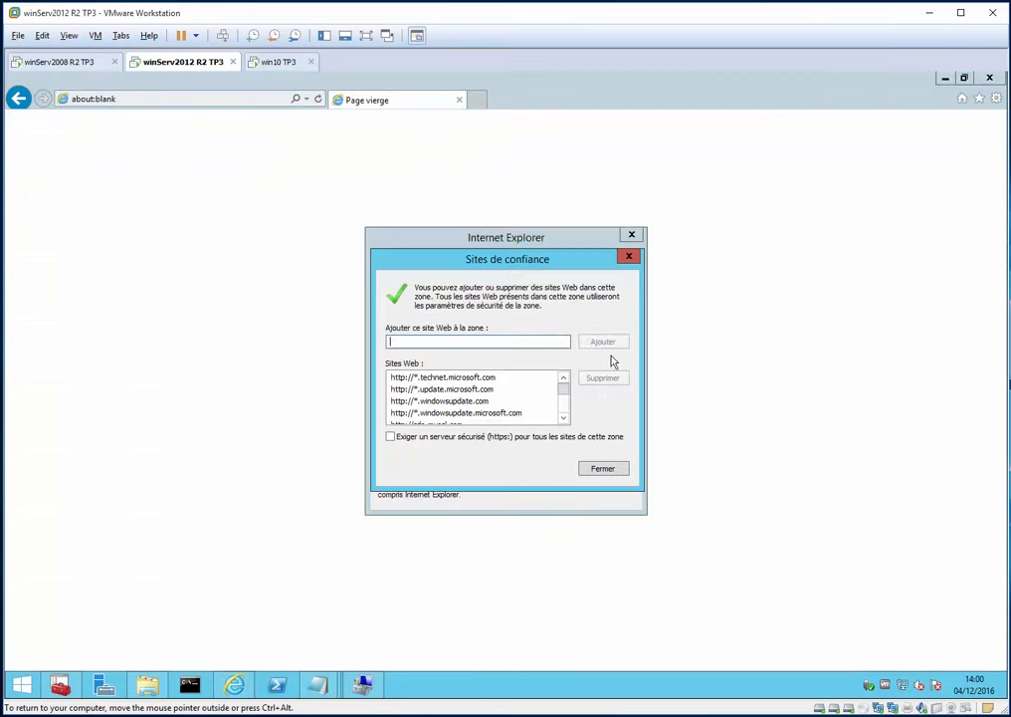
left_click(604, 469)
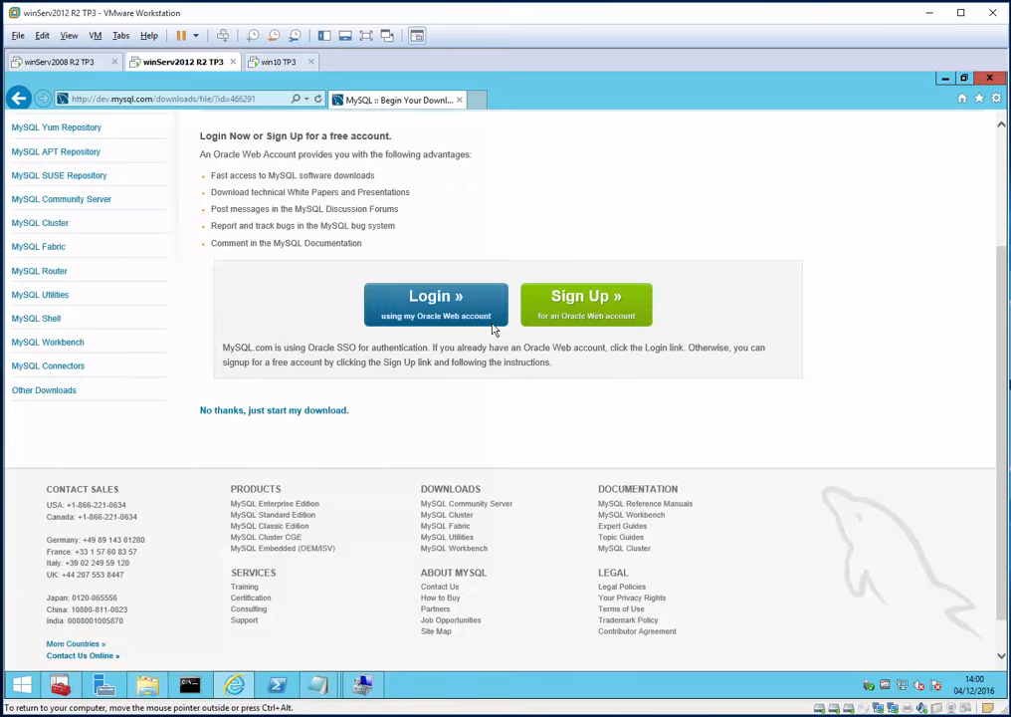
left_click(230, 410)
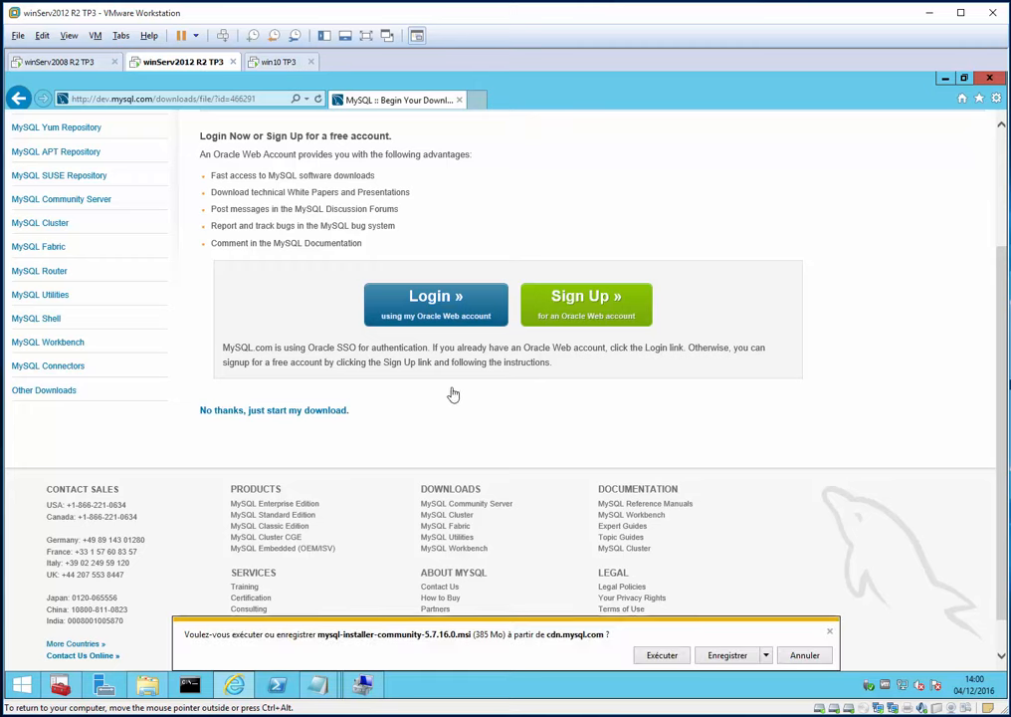
- Save the installer to Bureau with Enregistrer sous, replacing the existing file, and show downloads
left_click(766, 654)
left_click(814, 639)
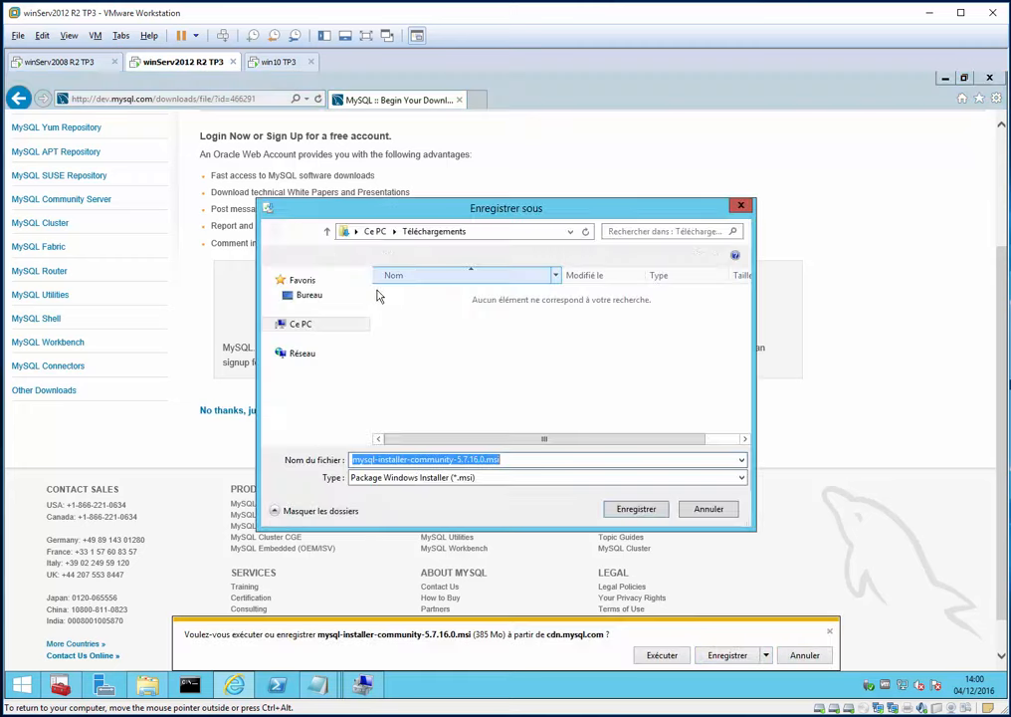
left_click(327, 297)
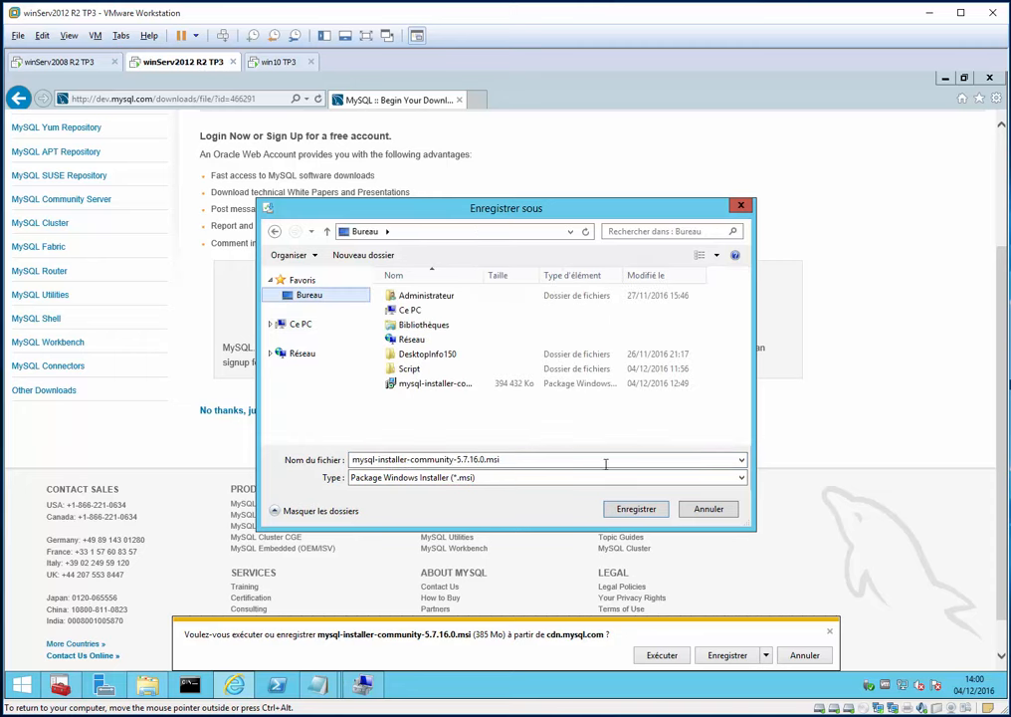
left_click(634, 510)
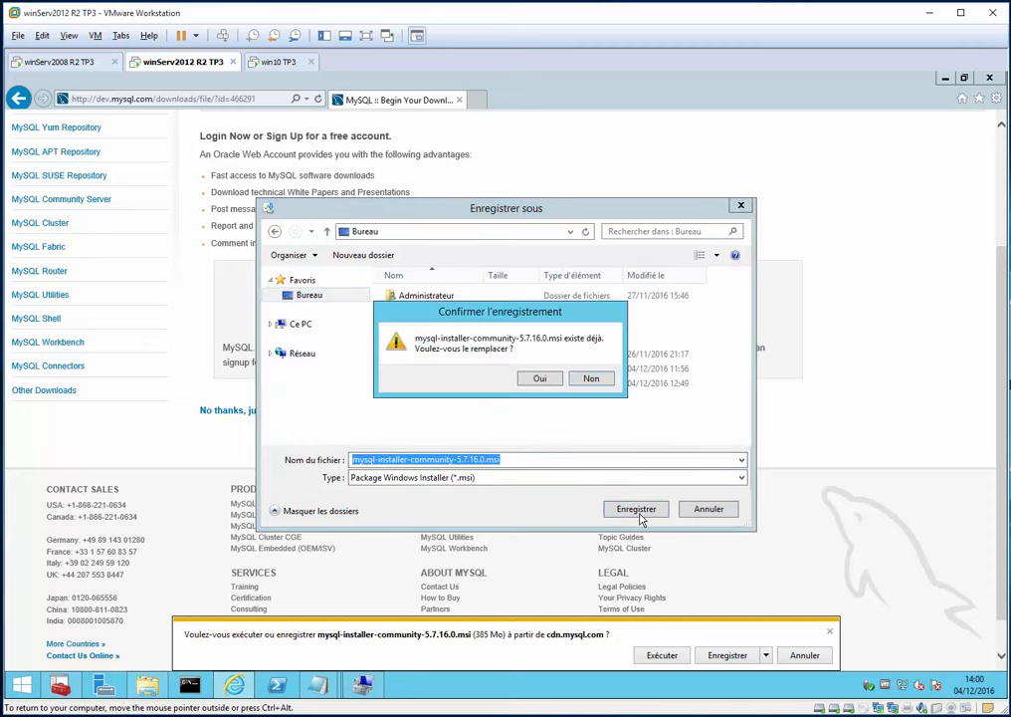
left_click(540, 379)
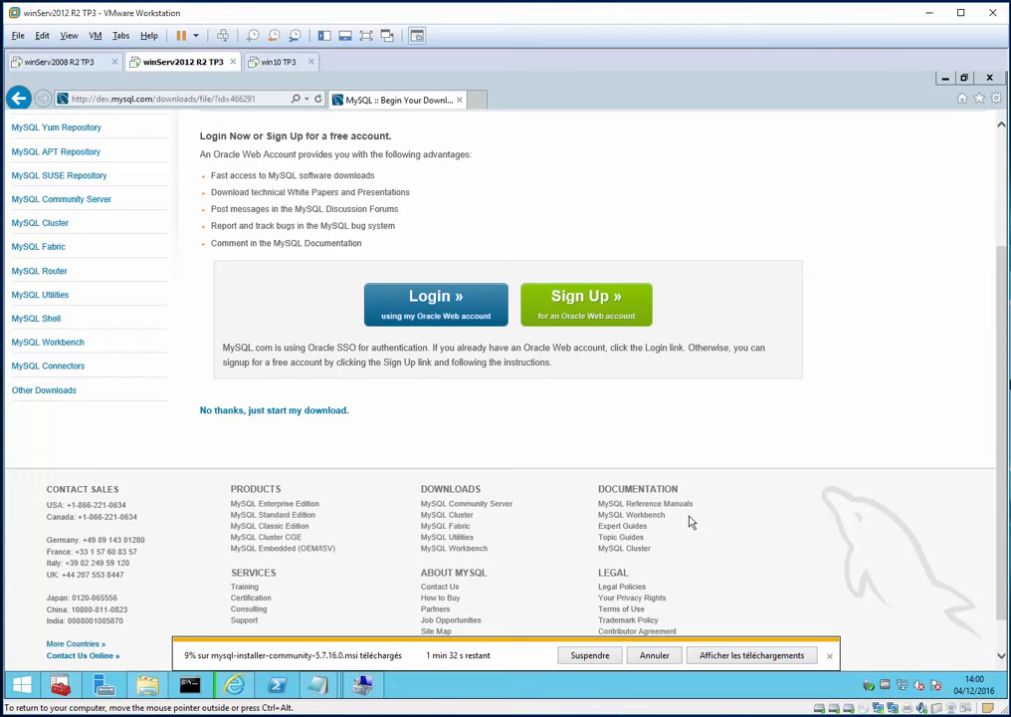
left_click(751, 654)
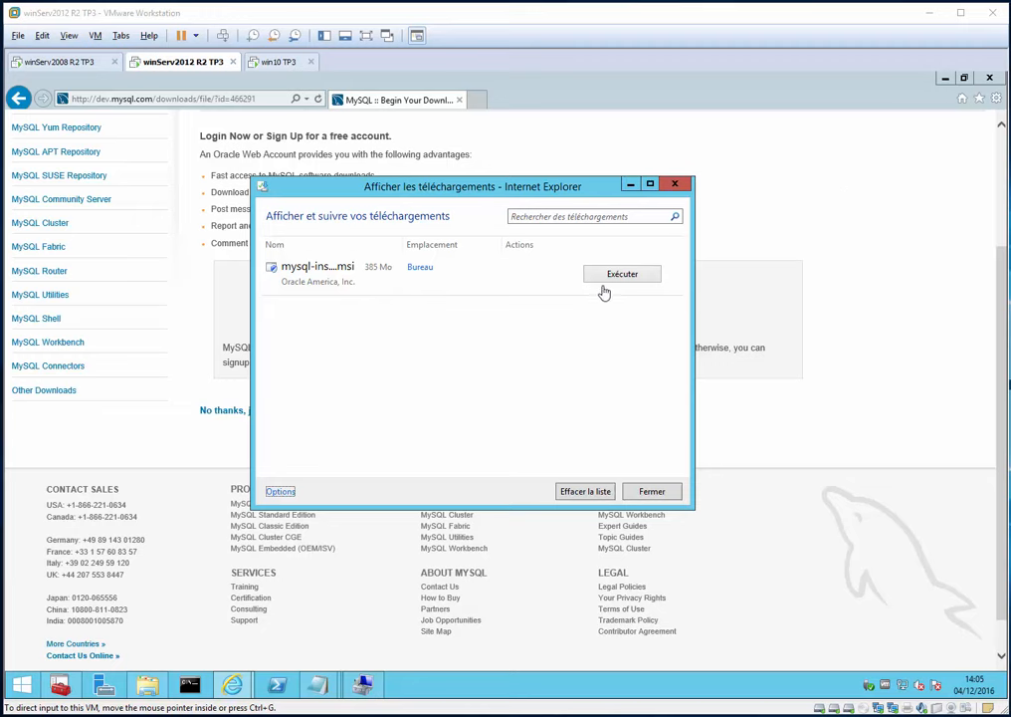
- In the Bureau folder, widen the Nom column and launch mysql-installer-community-5.7.16.0.msi
left_click(420, 268)
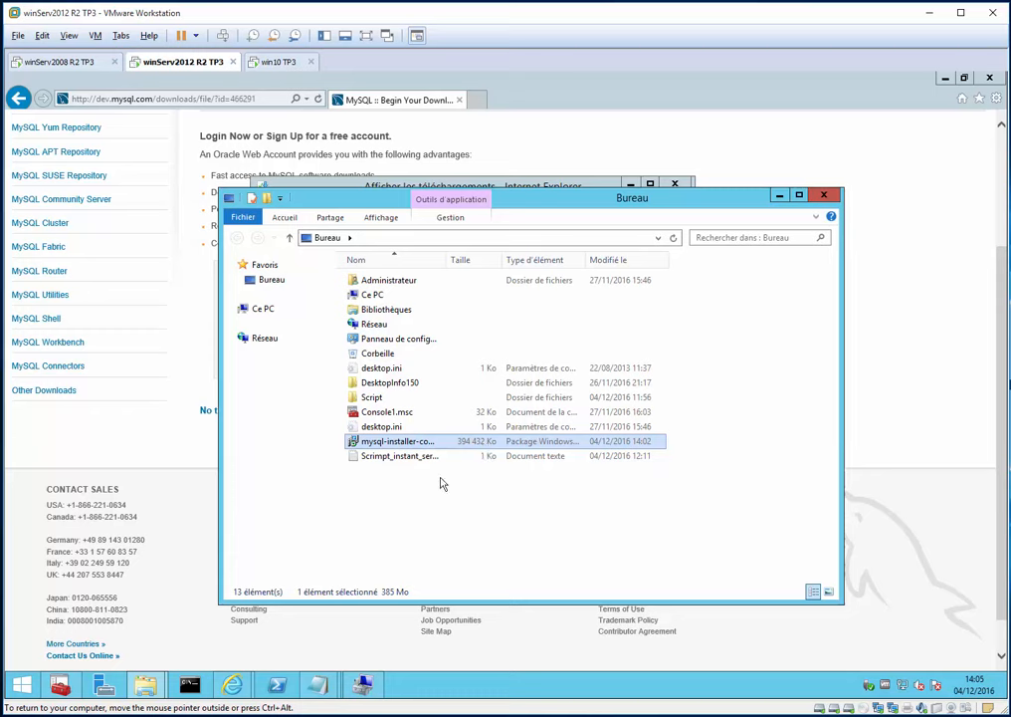
left_click_drag(456, 259, 571, 270)
double_click(371, 442)
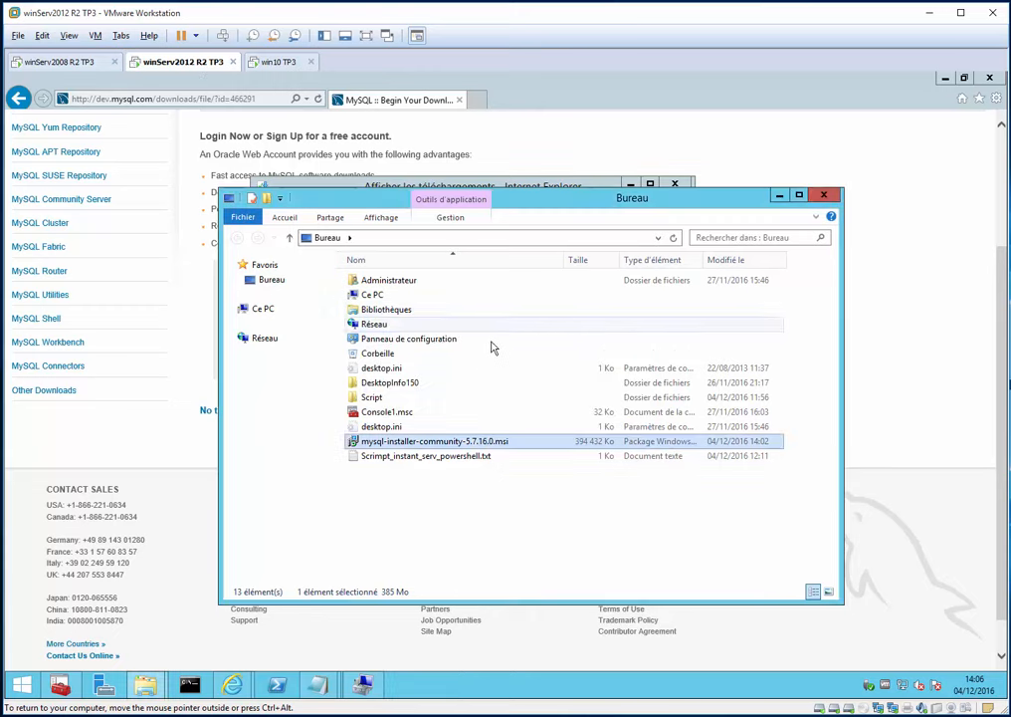
left_click(838, 132)
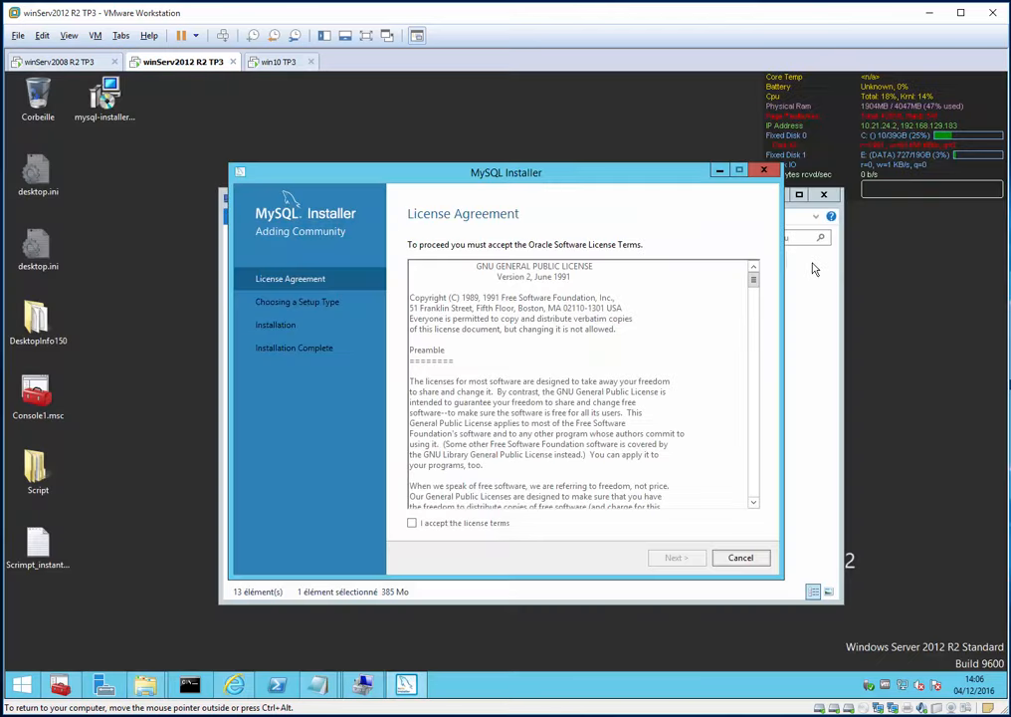
- Accept the MySQL license terms and choose the Full setup type
left_click(829, 301)
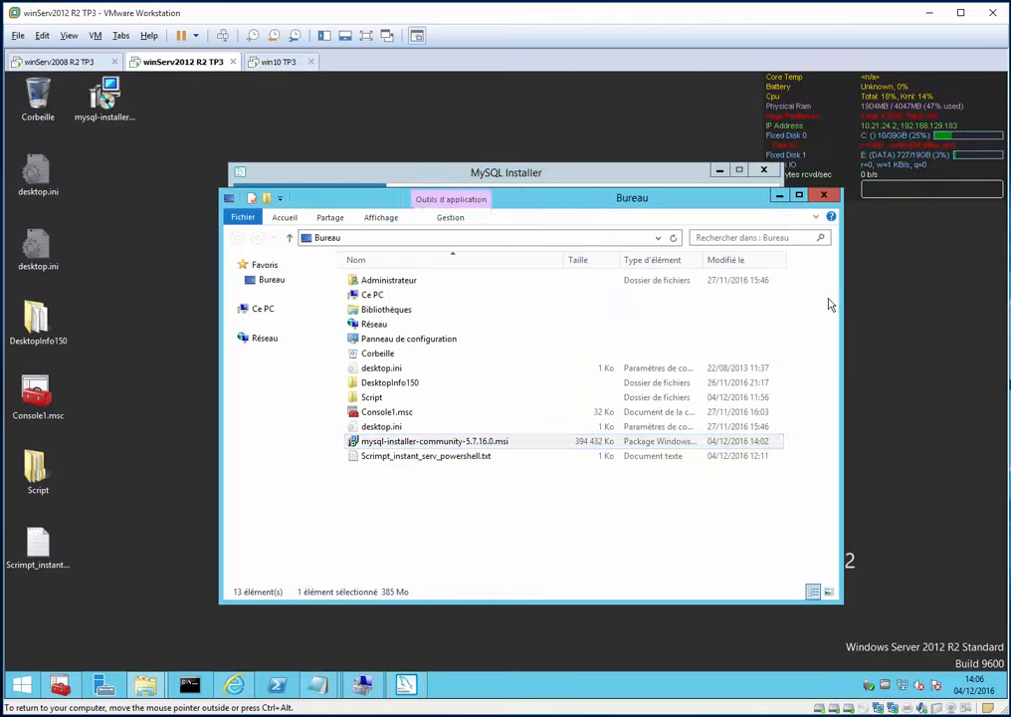
left_click(643, 516)
left_click(824, 195)
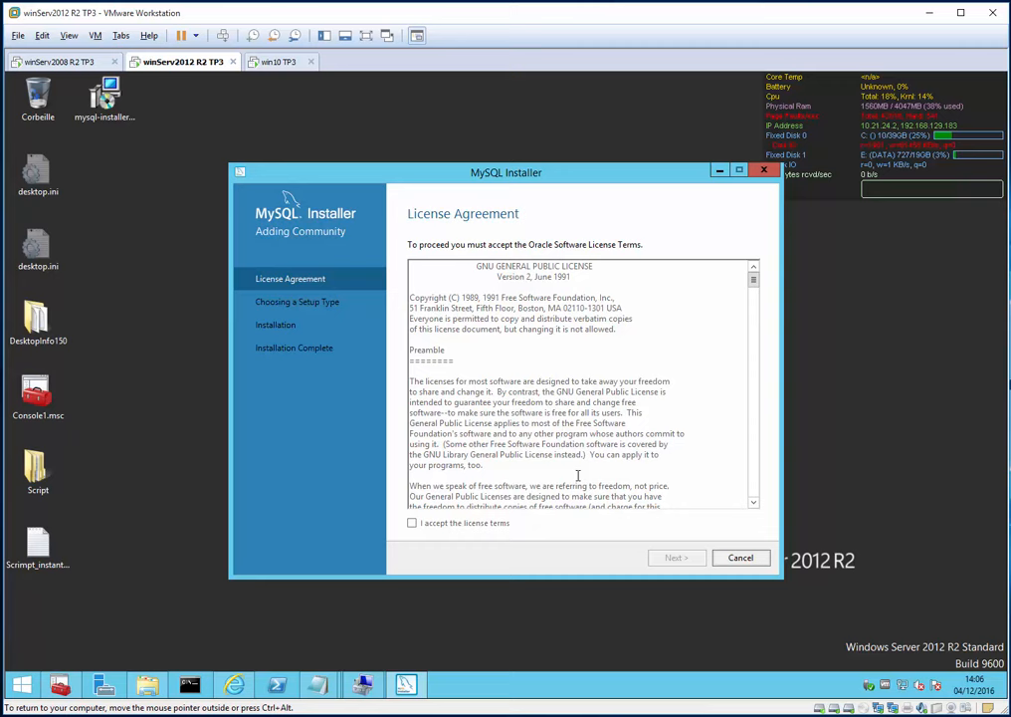
left_click(455, 524)
left_click(677, 558)
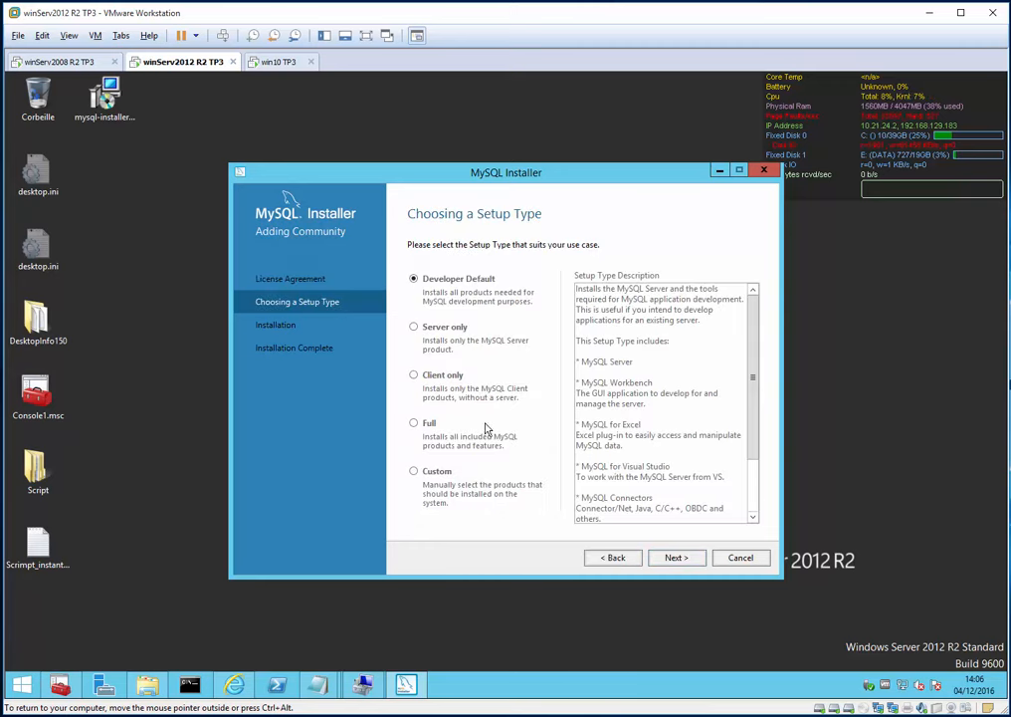
left_click(423, 428)
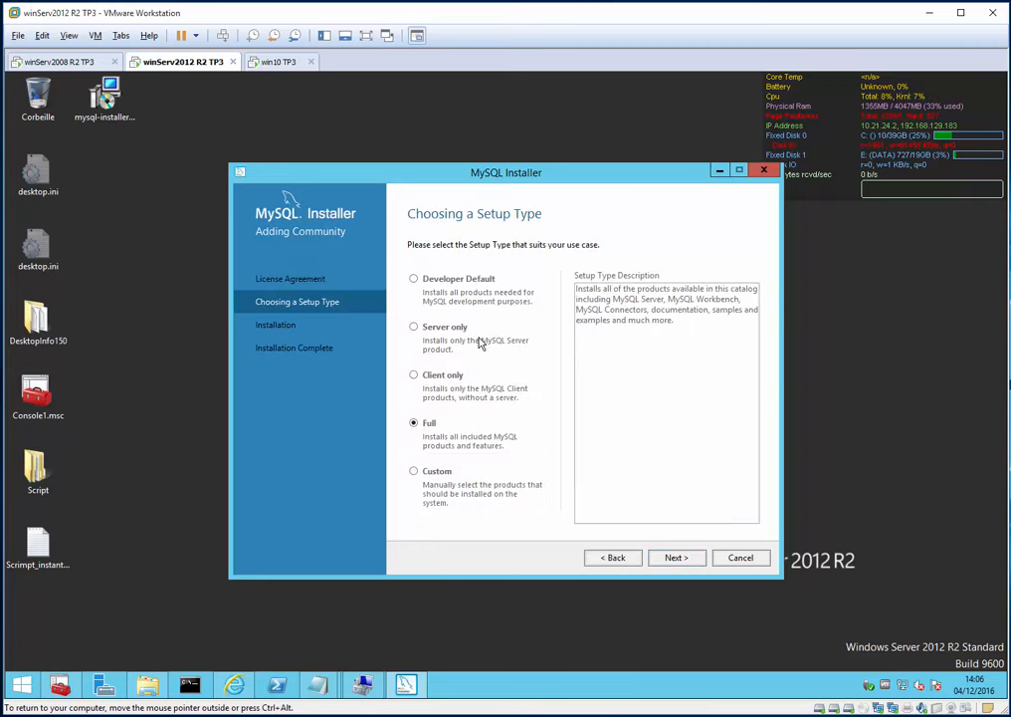
left_click(674, 558)
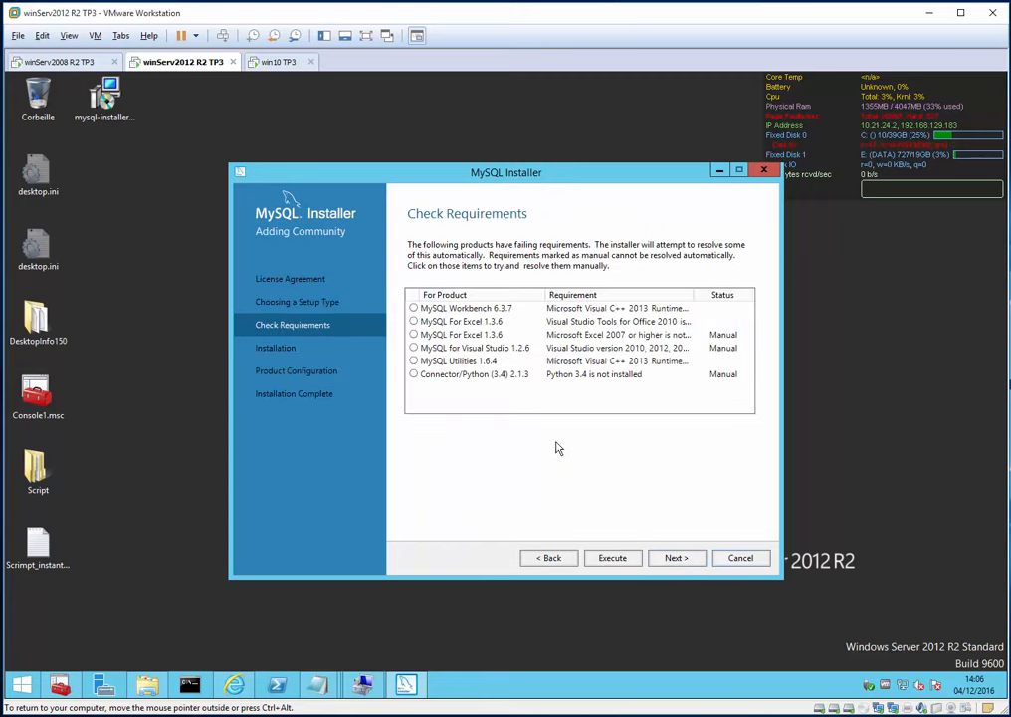
- Install the Visual C++ 2013 redistributable and review the MySQL For Excel and Connector/Python requirements
left_click(613, 559)
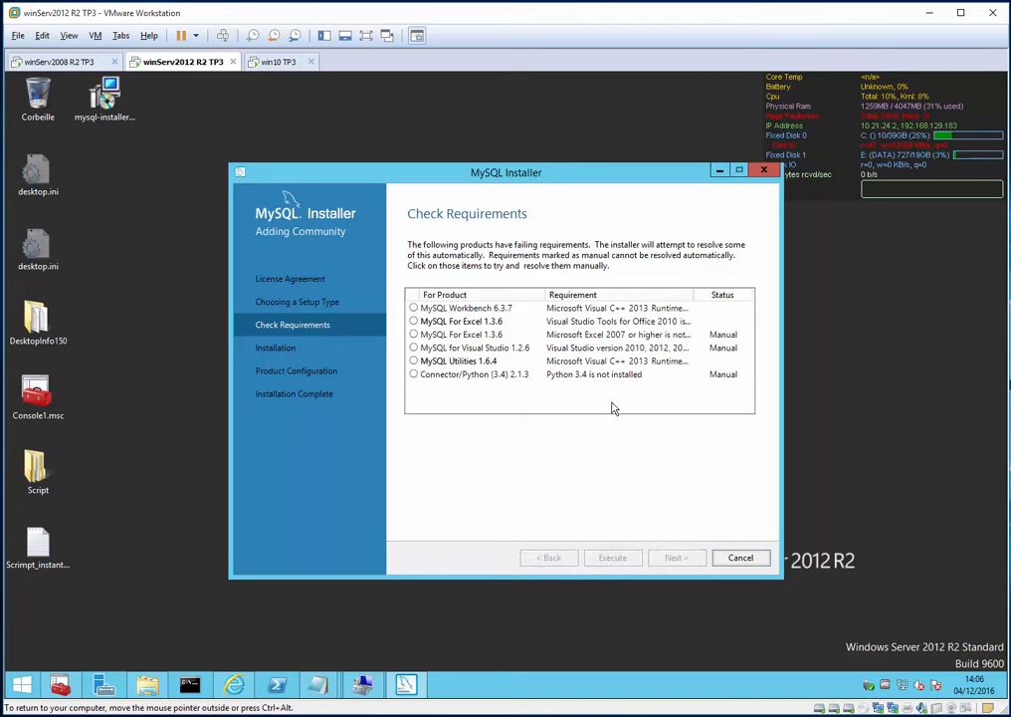
left_click(423, 439)
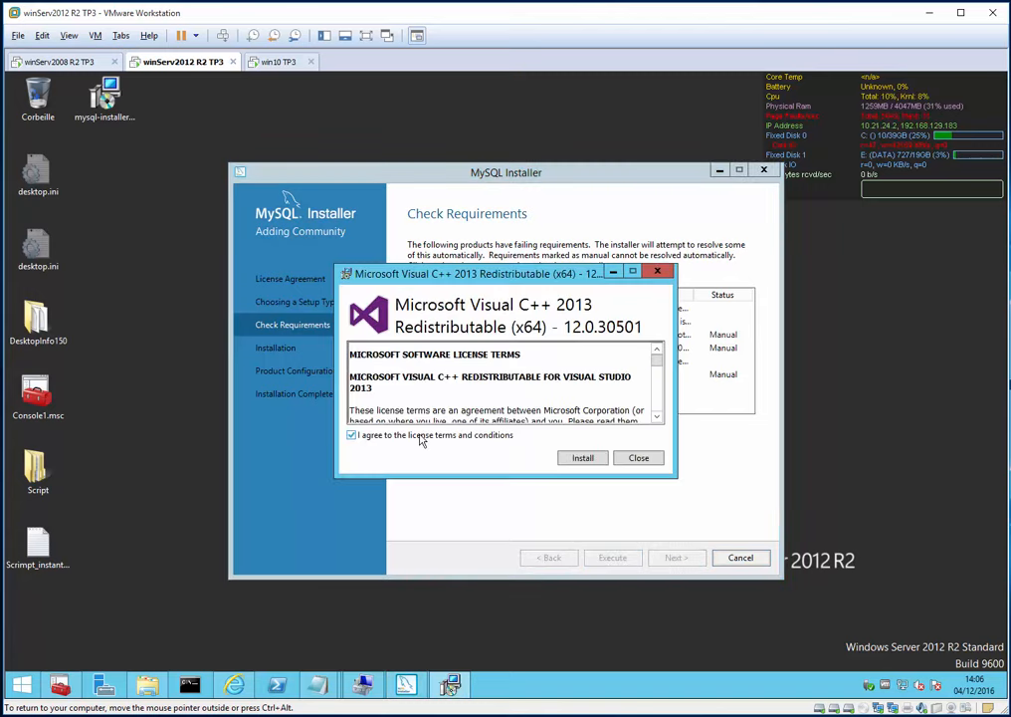
left_click(582, 457)
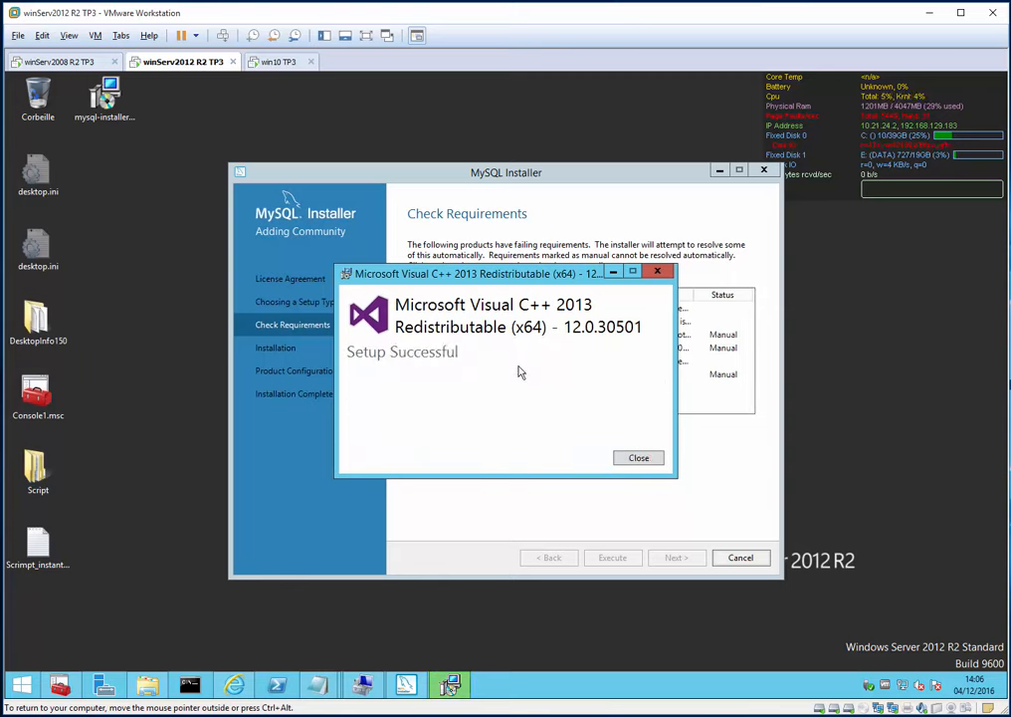
left_click(639, 458)
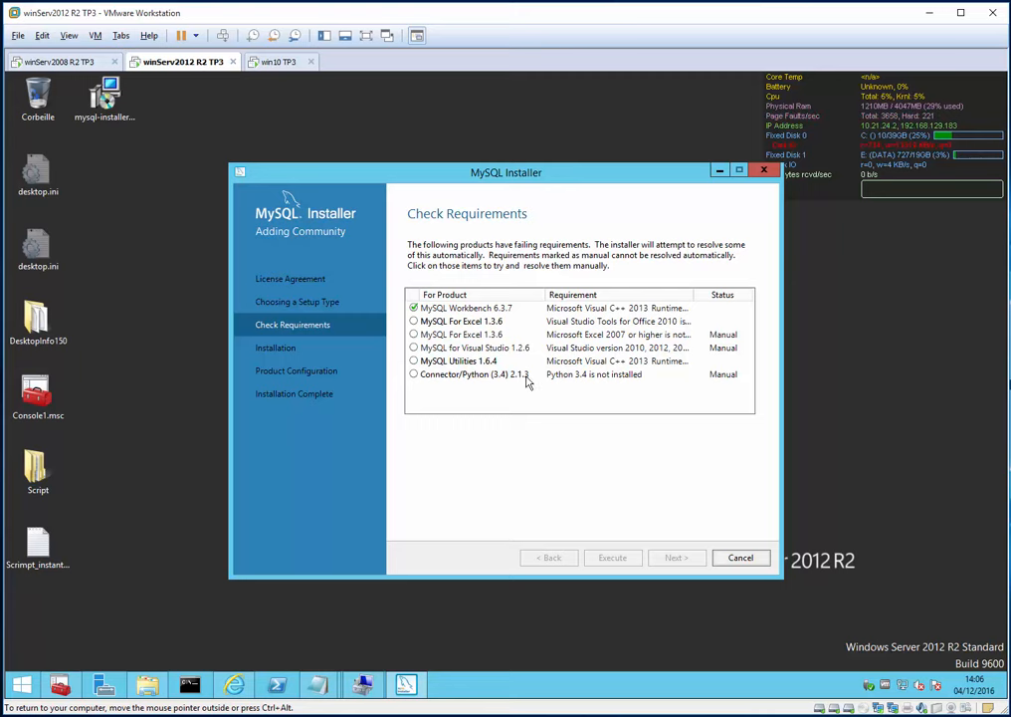
left_click(495, 322)
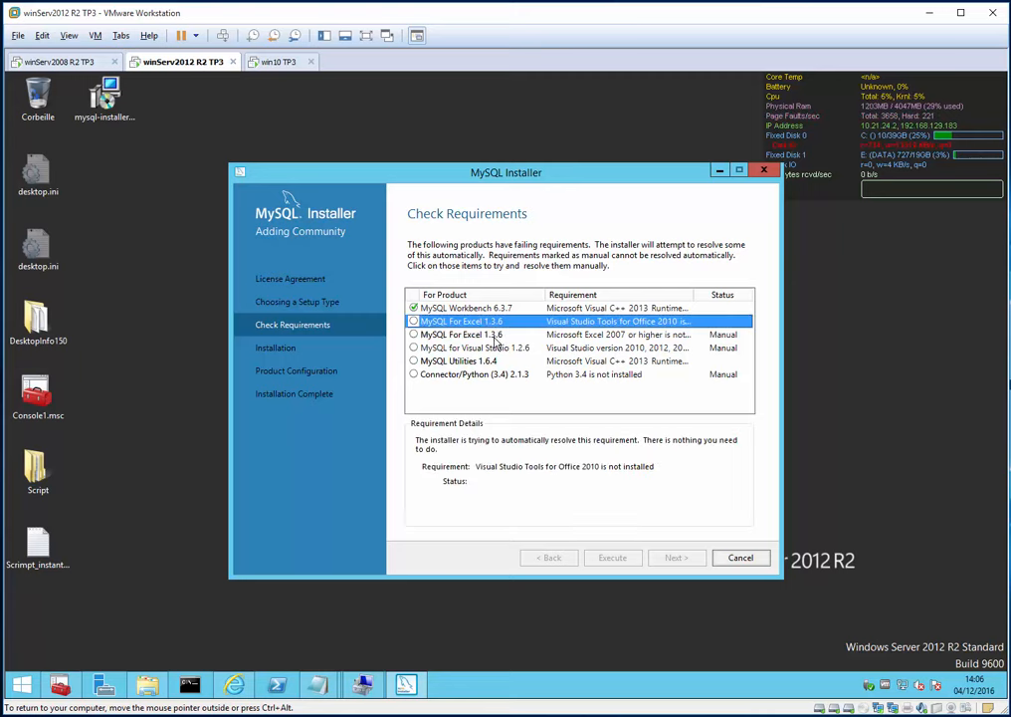
left_click(509, 336)
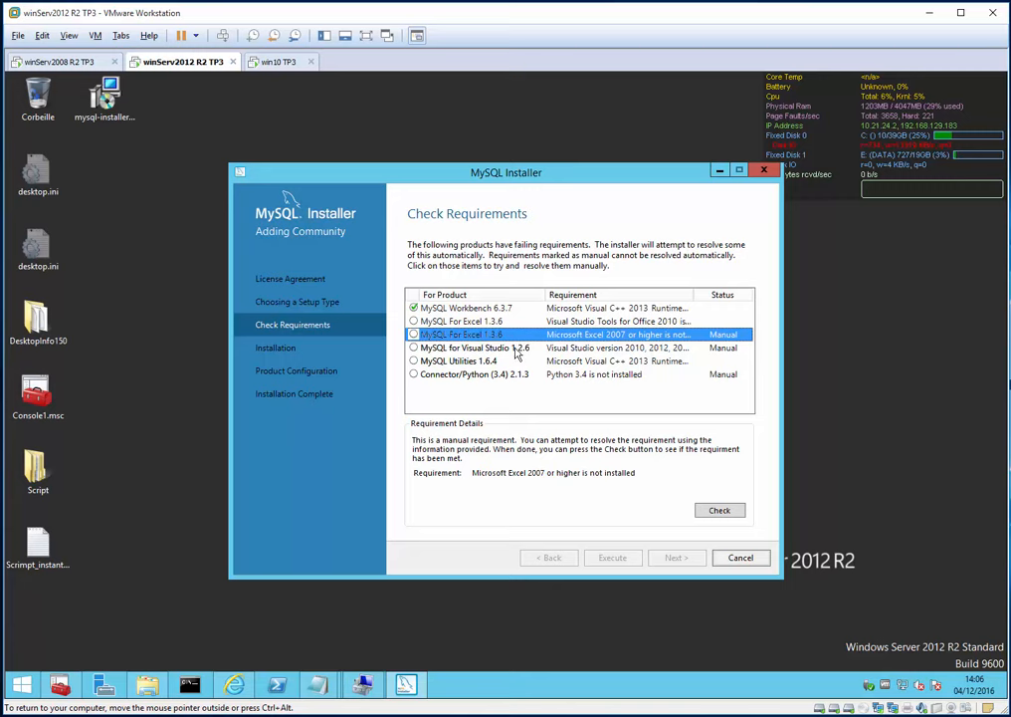
left_click(517, 374)
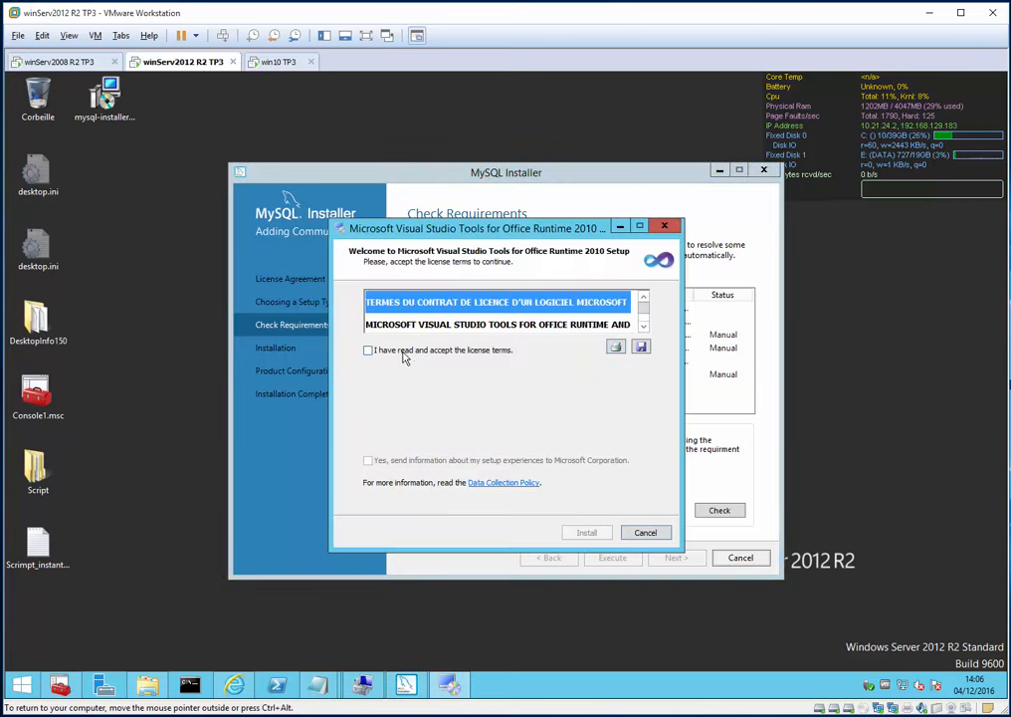
- Install Visual Studio Tools for Office Runtime 2010 and repair the Visual C++ 2013 redistributable
left_click(369, 350)
left_click(589, 532)
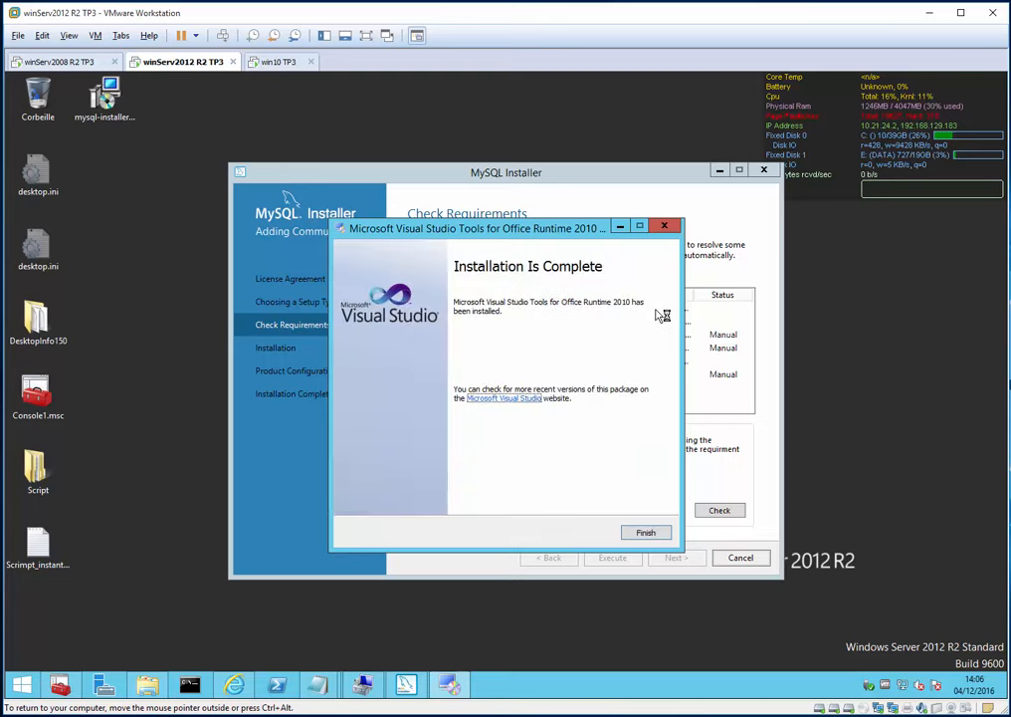
left_click(645, 532)
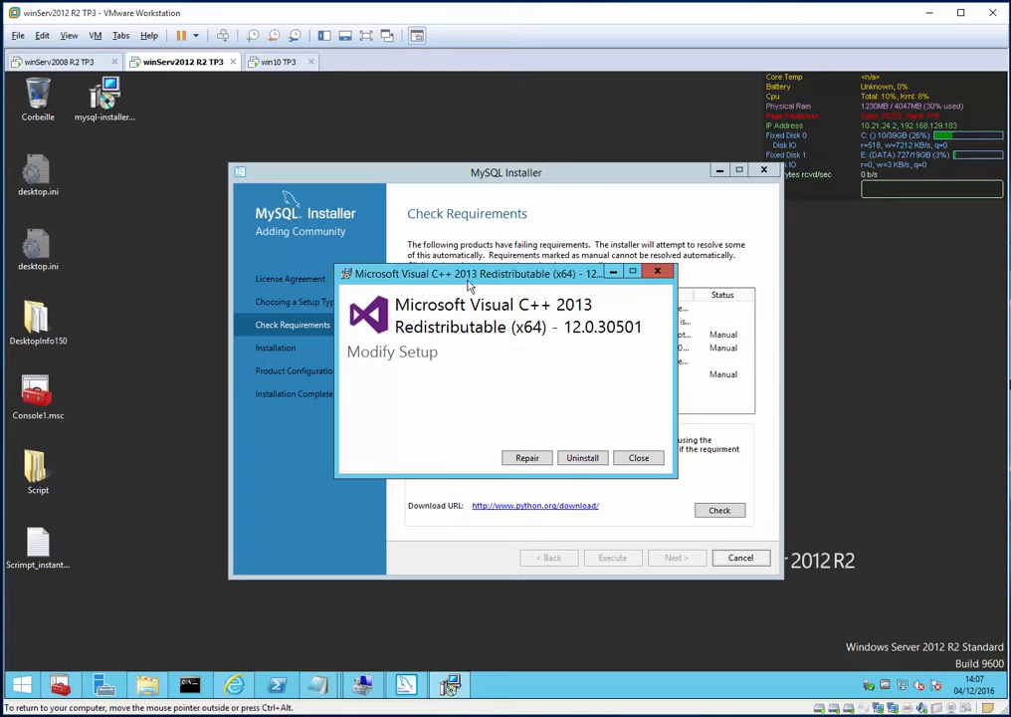
left_click(526, 458)
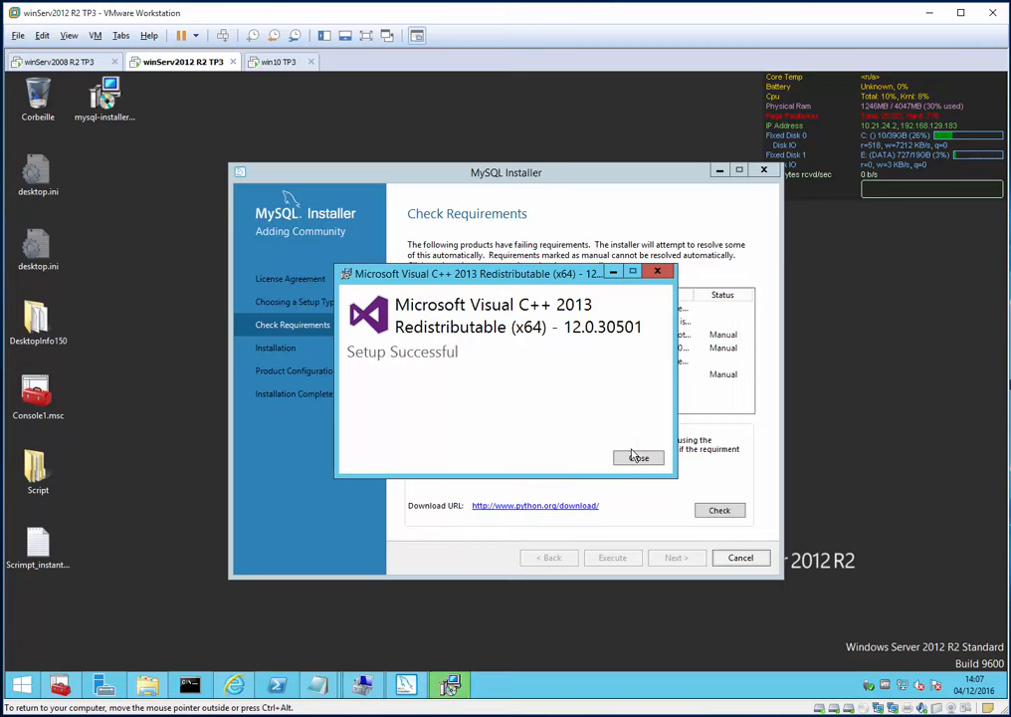
left_click(638, 459)
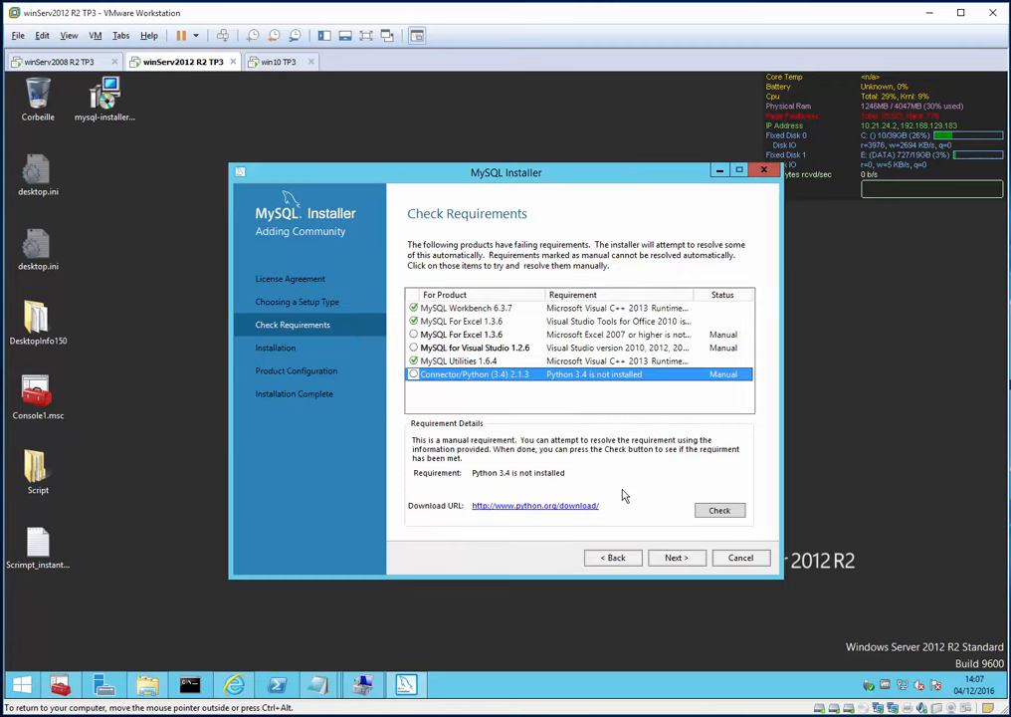
- Review the remaining Visual Studio and Excel requirements, then continue past them with Oui
left_click(461, 347)
left_click(464, 336)
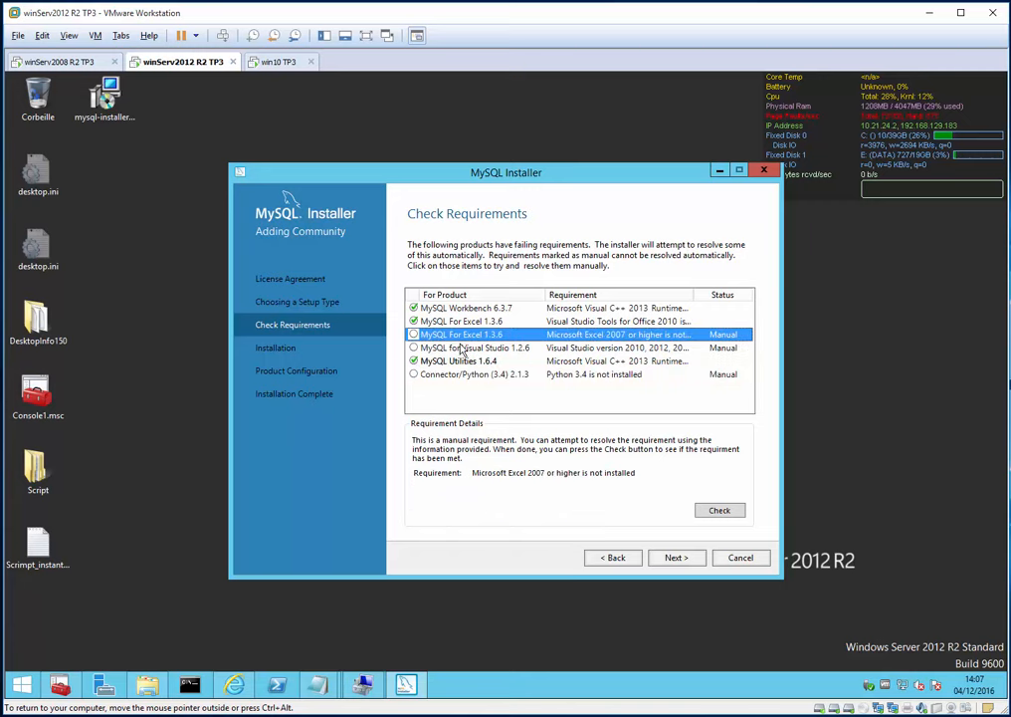
left_click(676, 555)
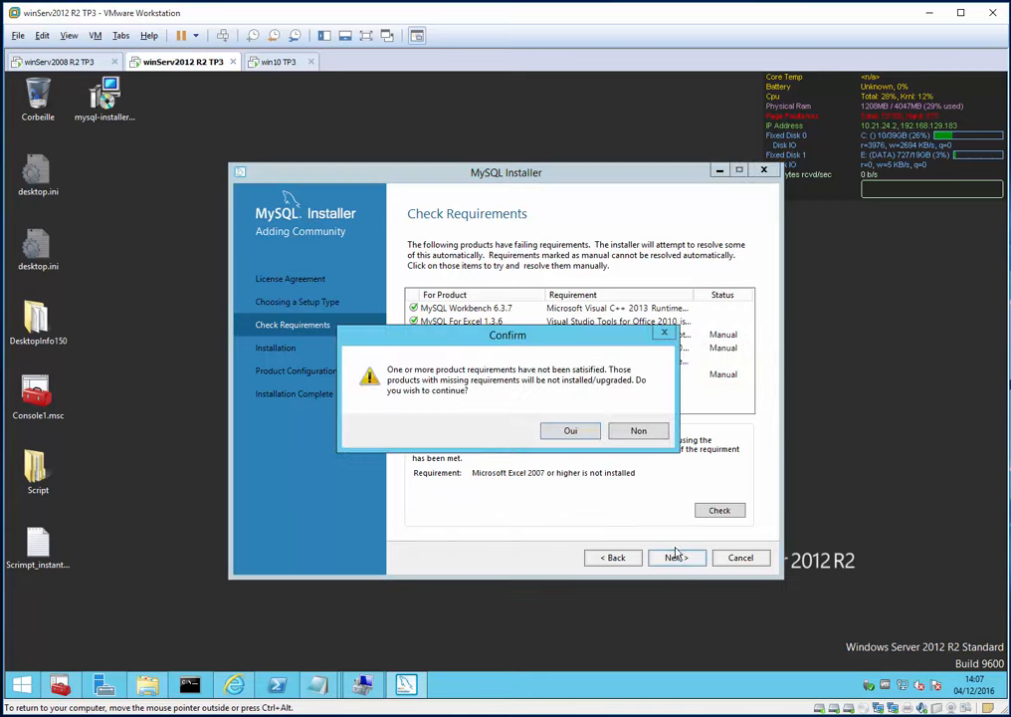
left_click(571, 430)
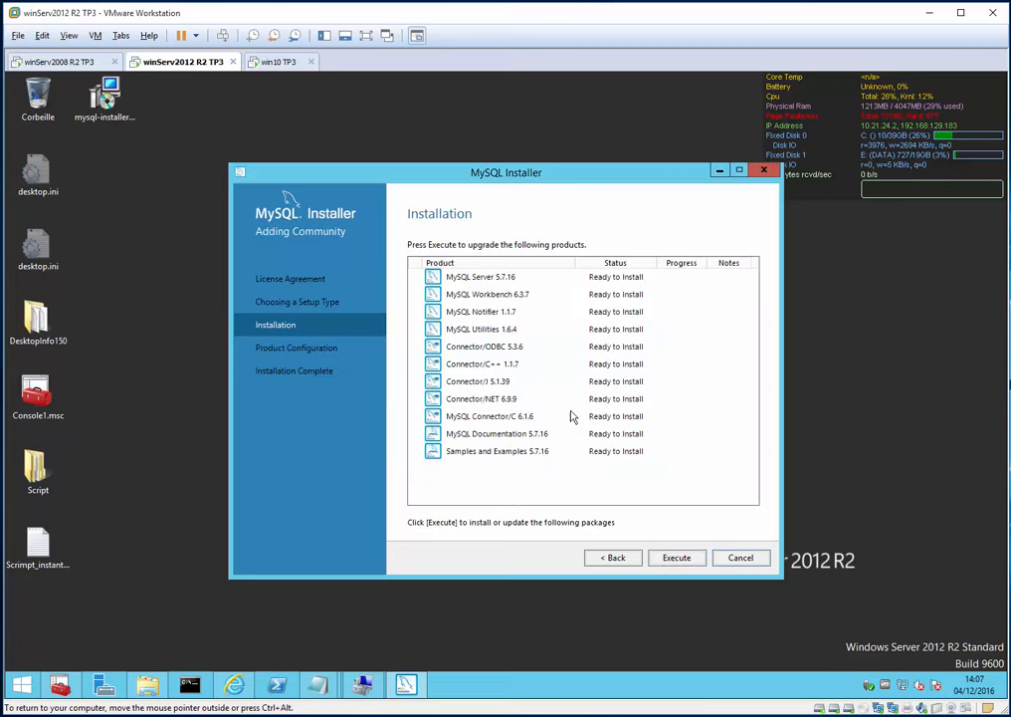
- Execute the installation and wait until MySQL Server 5.7.16 through Samples and Examples show Complete
left_click(680, 557)
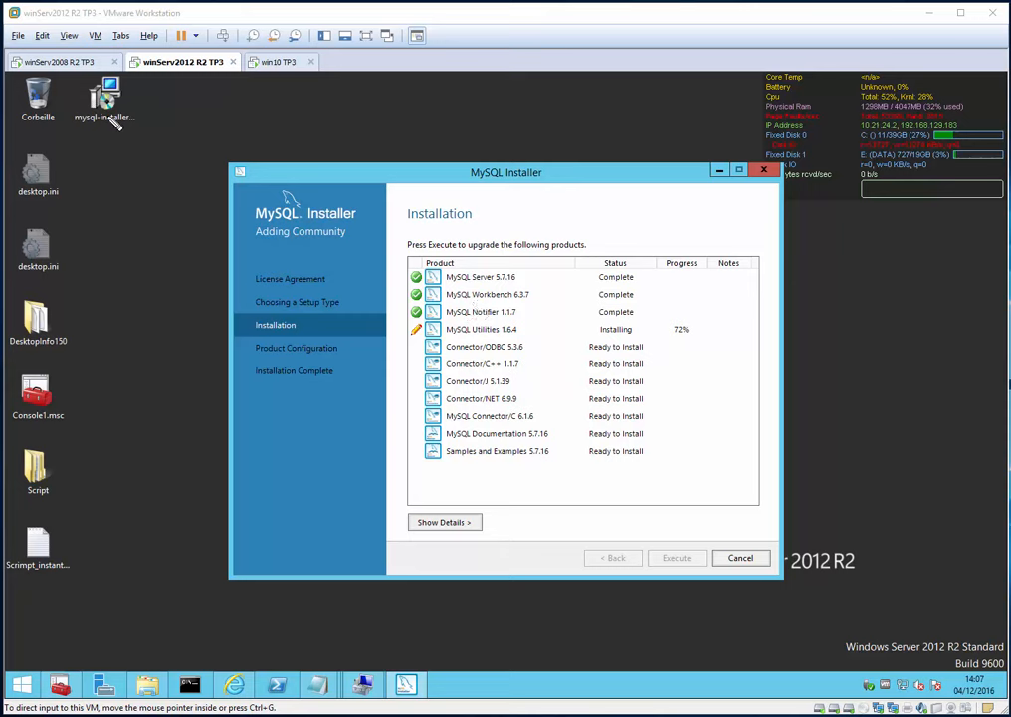
mouse_move(99, 136)
left_mouse_down()
mouse_move(145, 100)
mouse_move(71, 70)
mouse_move(79, 109)
mouse_move(117, 142)
left_mouse_up()
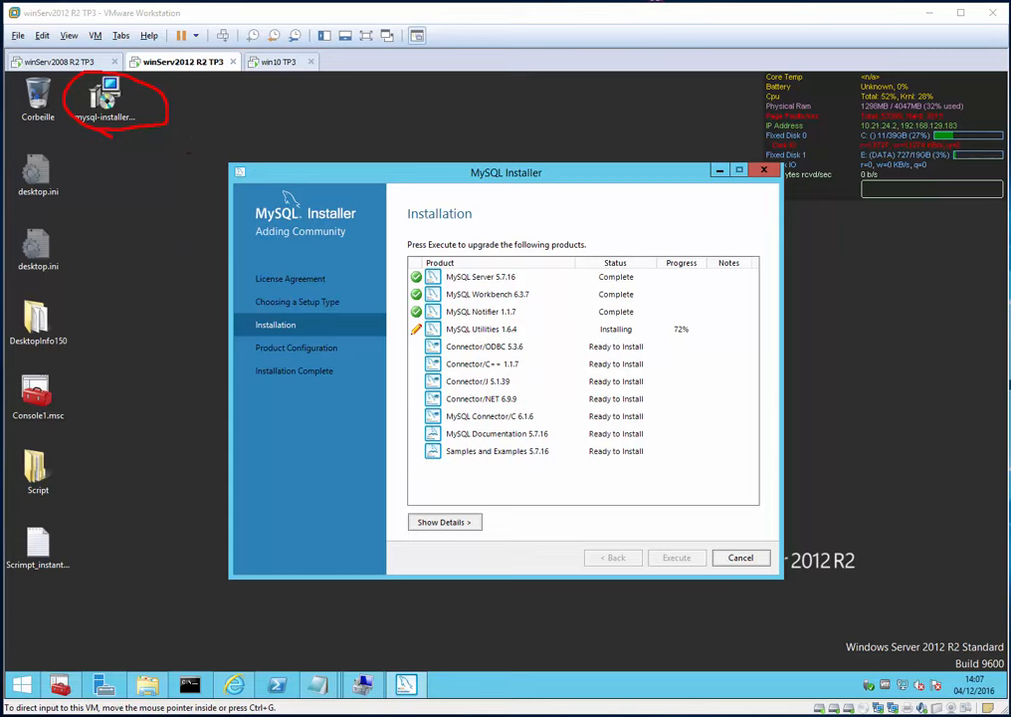
- Check the vmnet0 adapter's Statut, close the network windows, and dismiss the MySQL Notifier error with OK
right_click(907, 686)
left_click(837, 670)
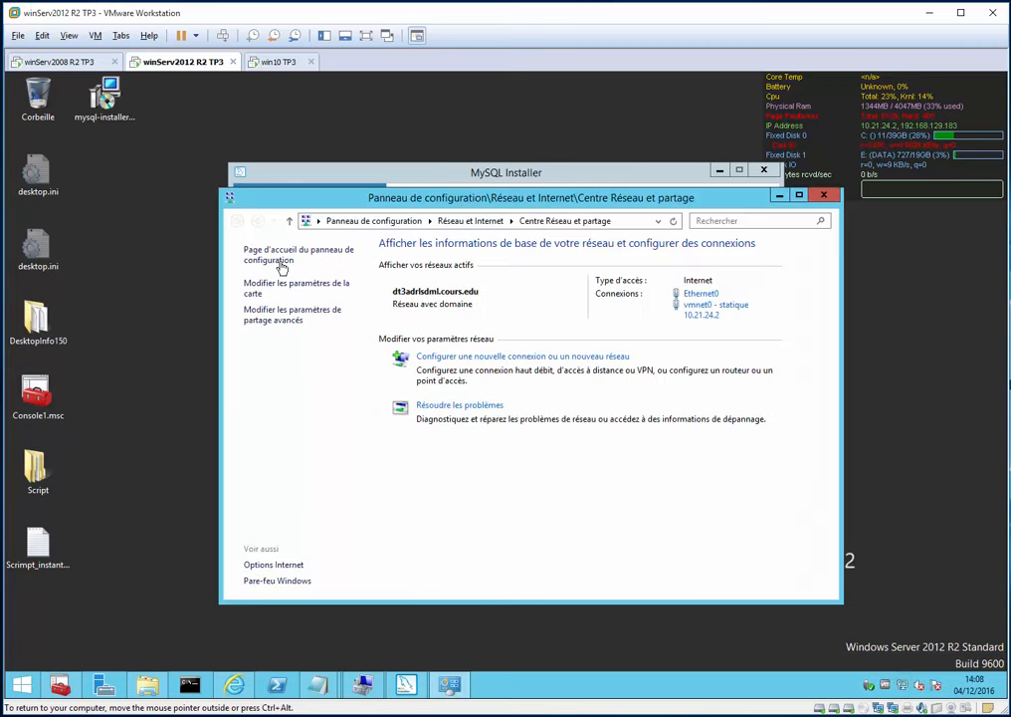
left_click(287, 285)
left_click(539, 309)
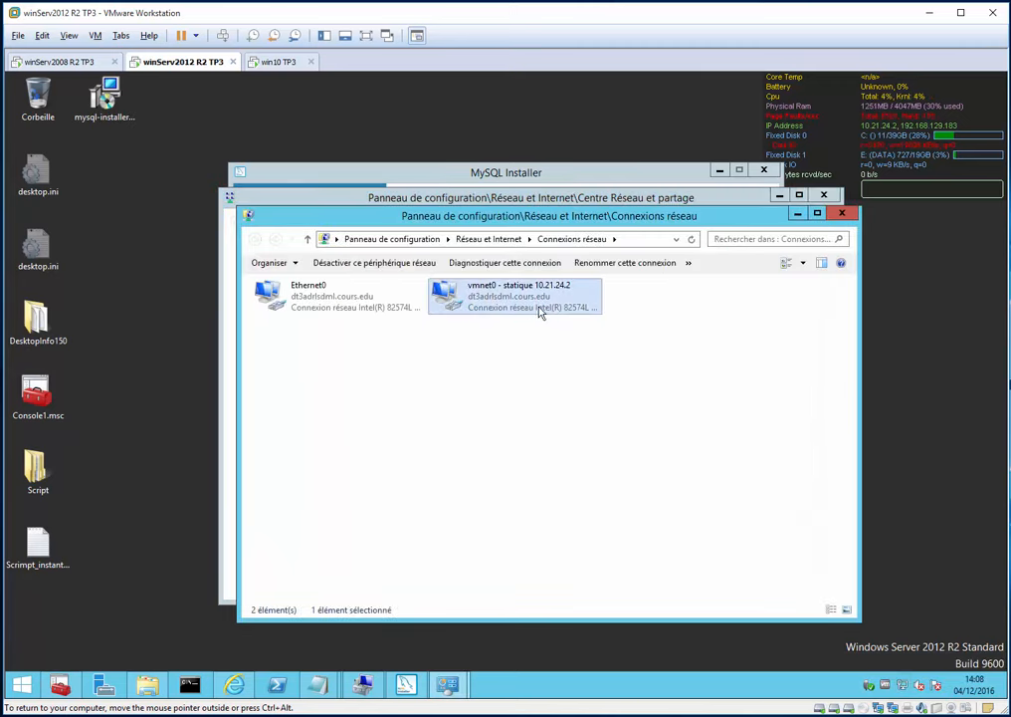
right_click(540, 311)
left_click(524, 329)
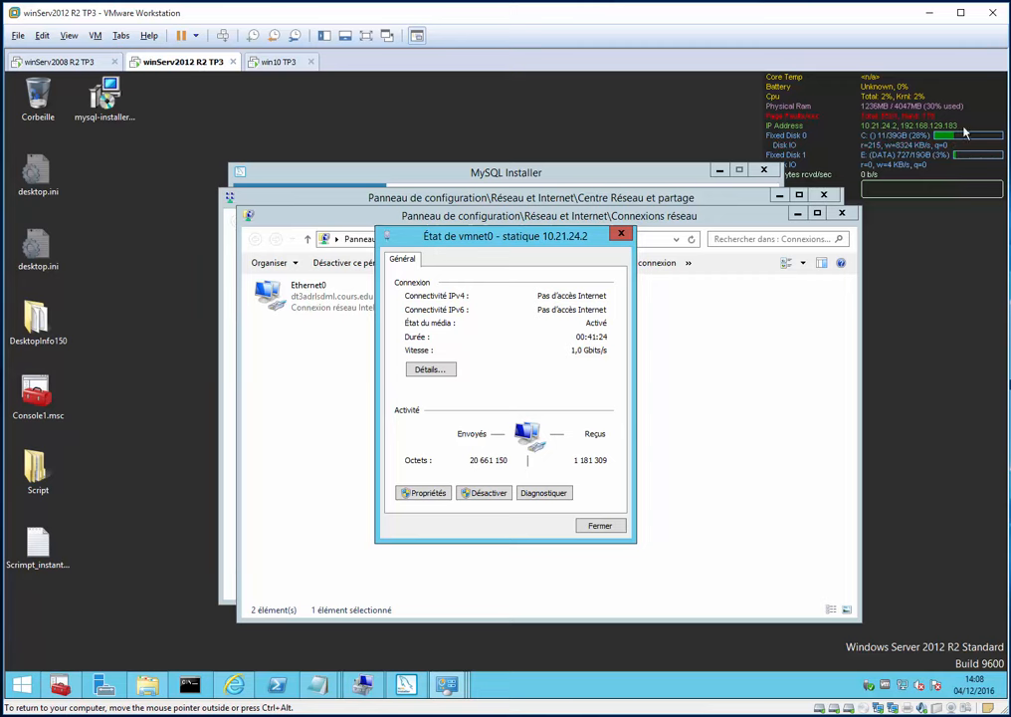
left_click(621, 234)
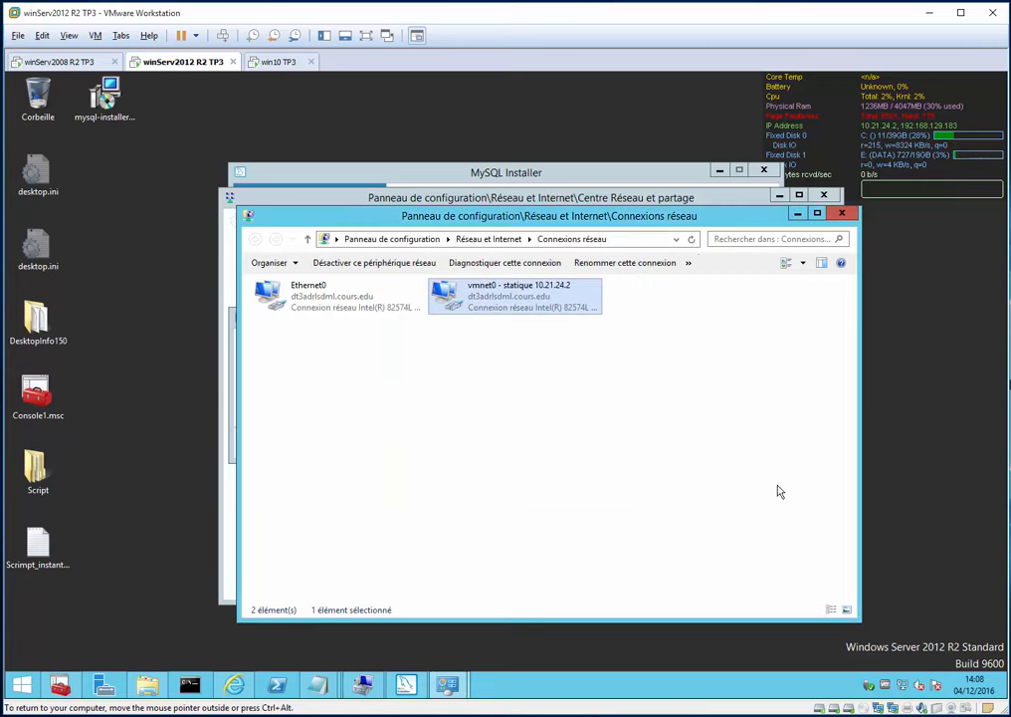
key("alt+F4")
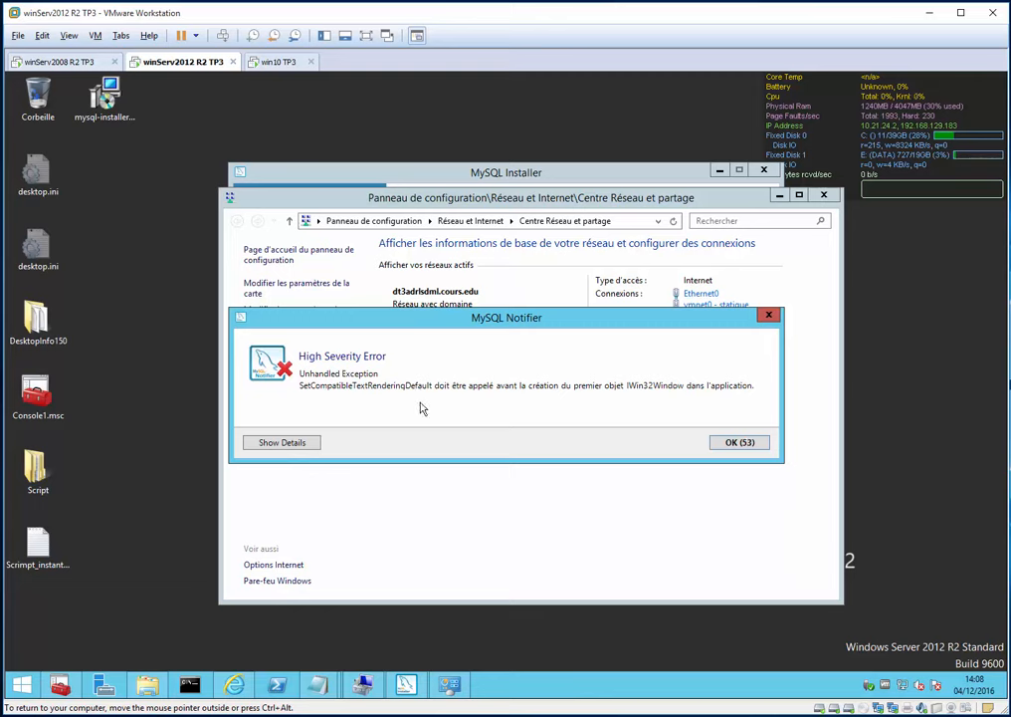
left_click(740, 444)
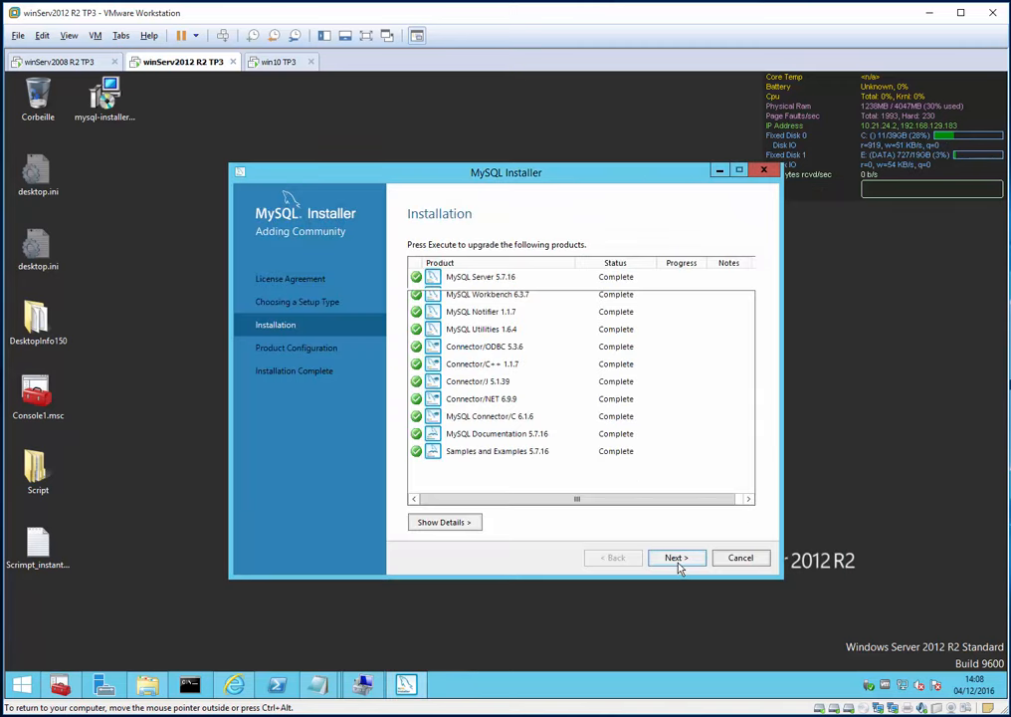
- Configure MySQL Server 5.7.16 with the Server Machine config type on TCP/IP port 3306
left_click(678, 562)
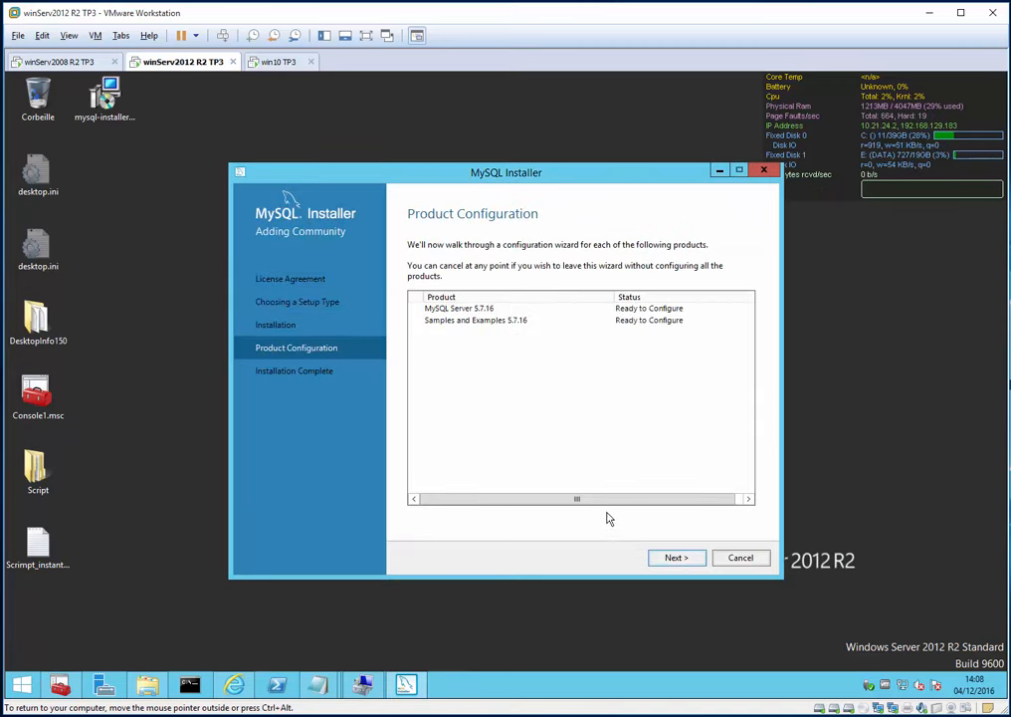
left_click(677, 560)
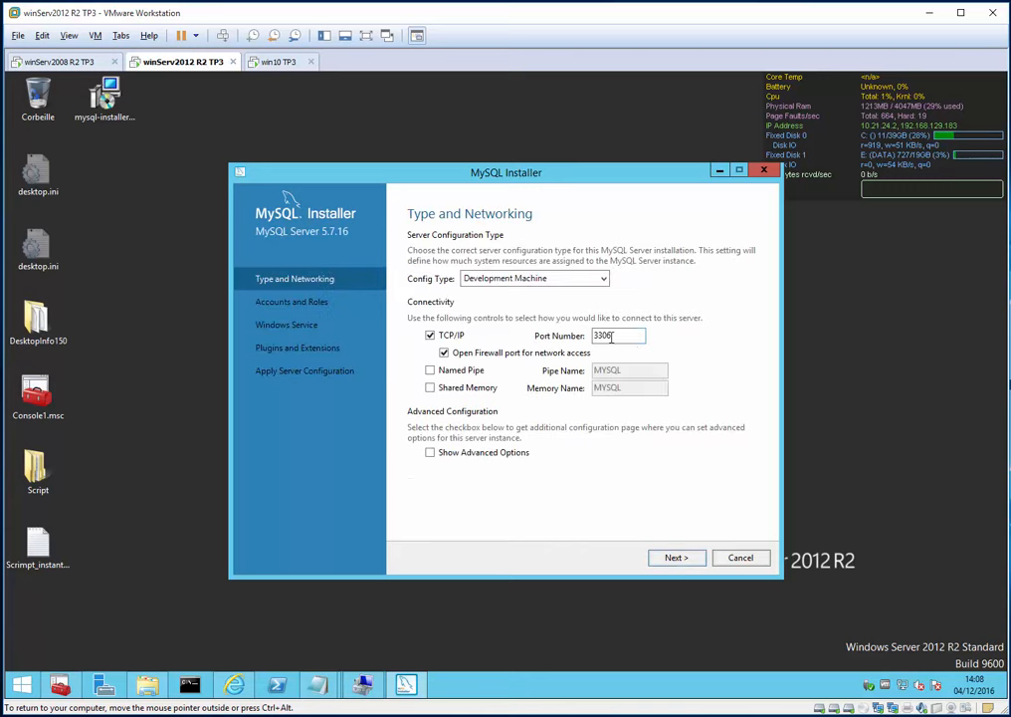
left_click_drag(635, 339, 585, 334)
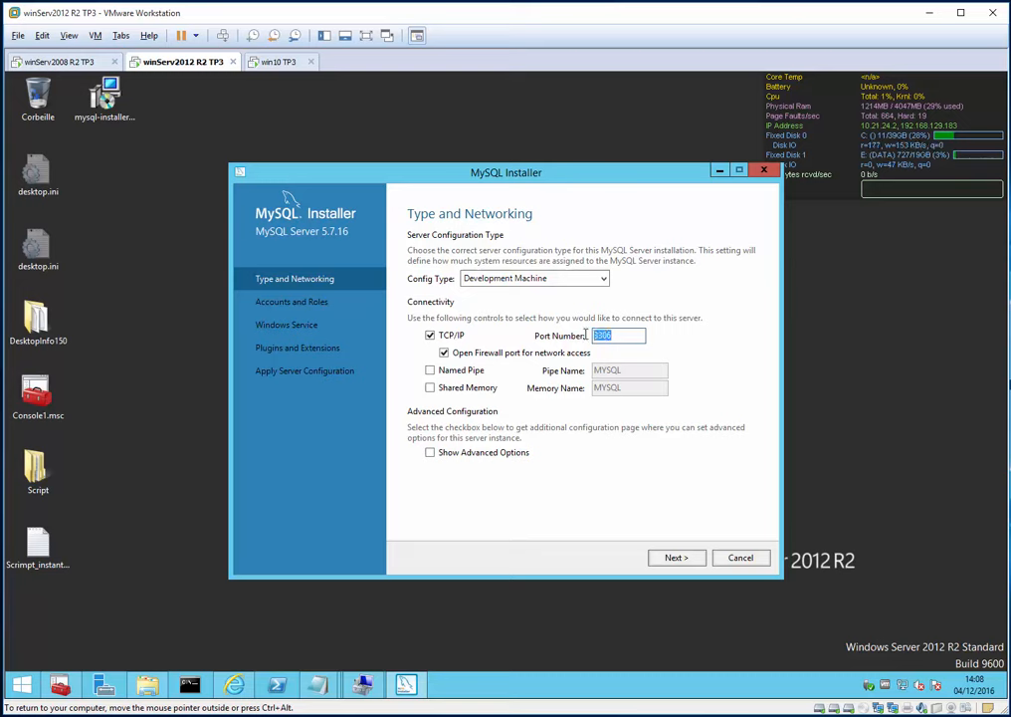
left_click(616, 339)
left_click(544, 283)
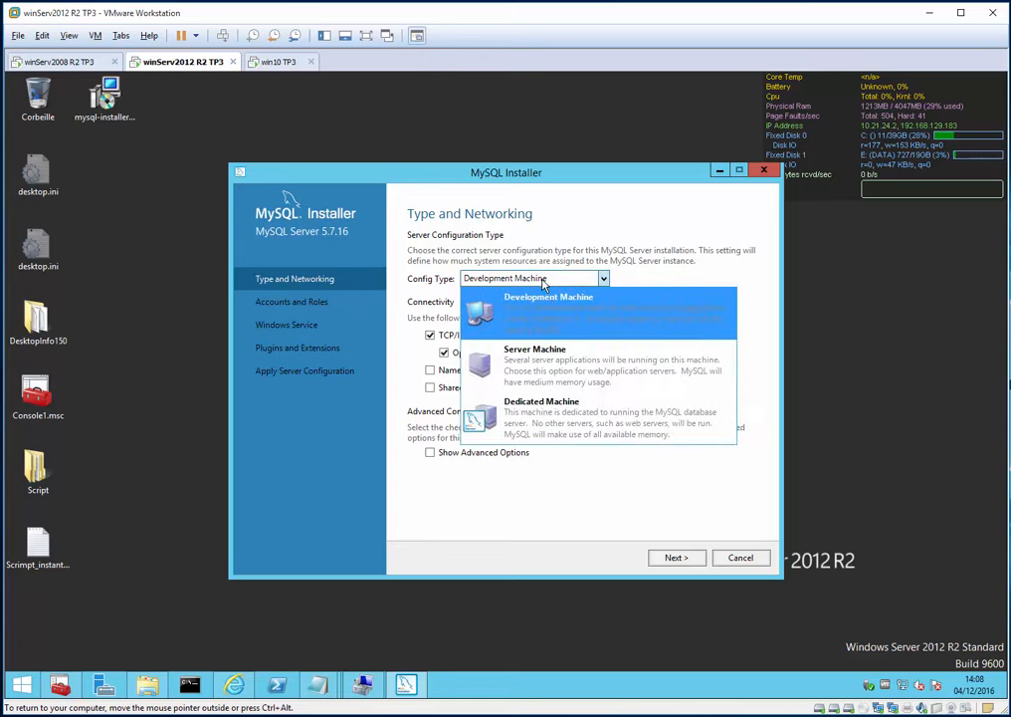
left_click(519, 367)
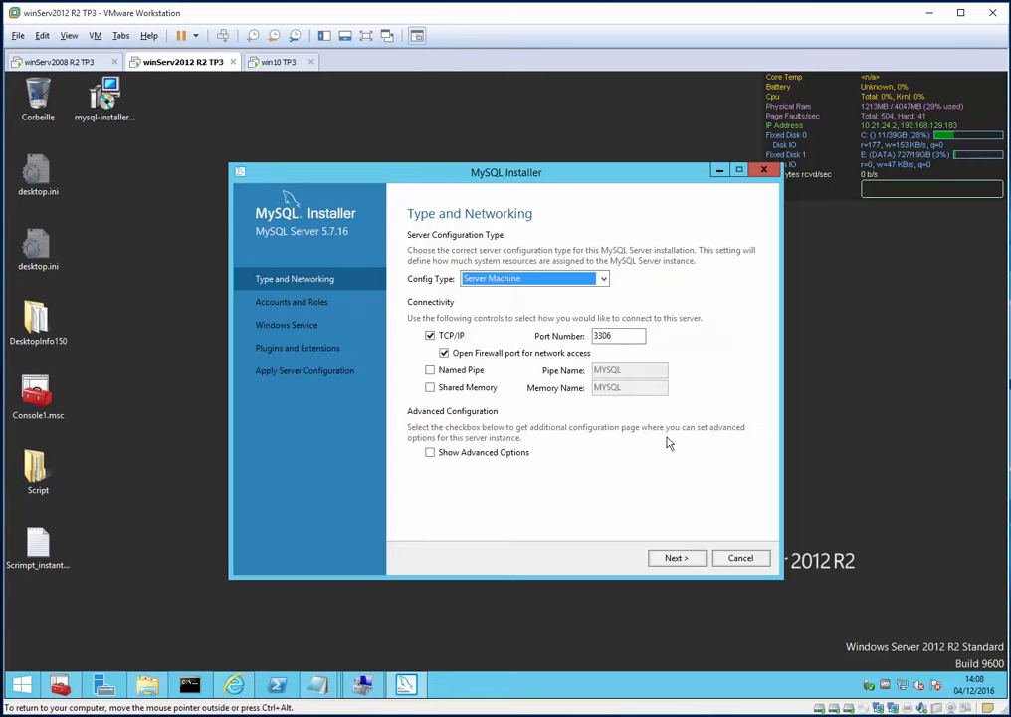
left_click(701, 563)
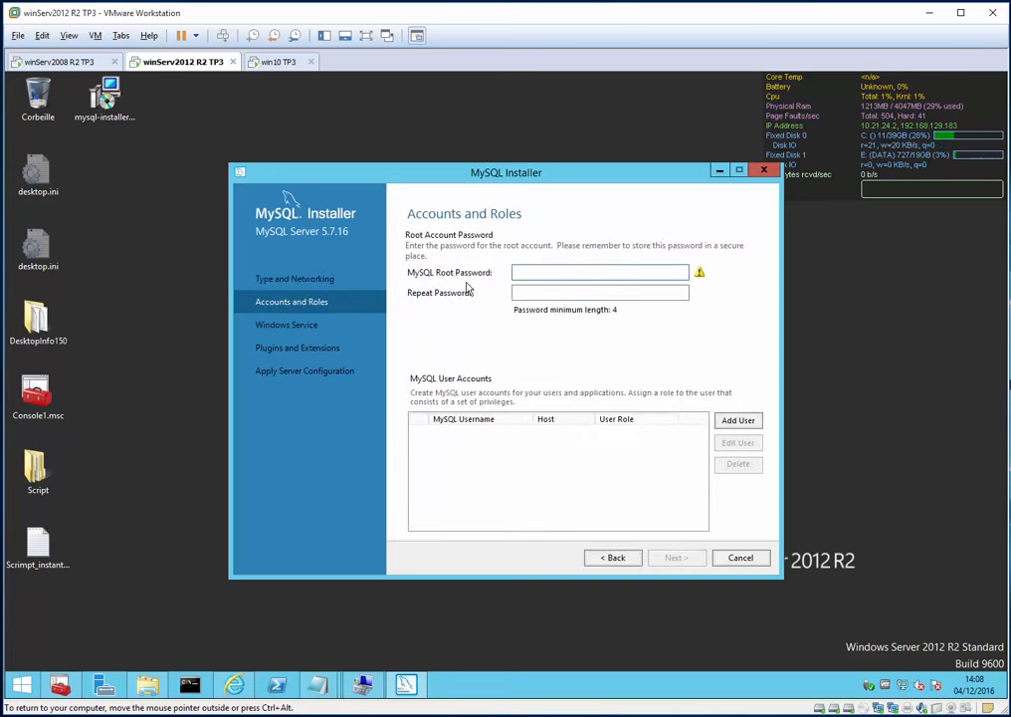
- Enter and confirm the MySQL root account password
type("*******")
left_click(545, 293)
type("*******")
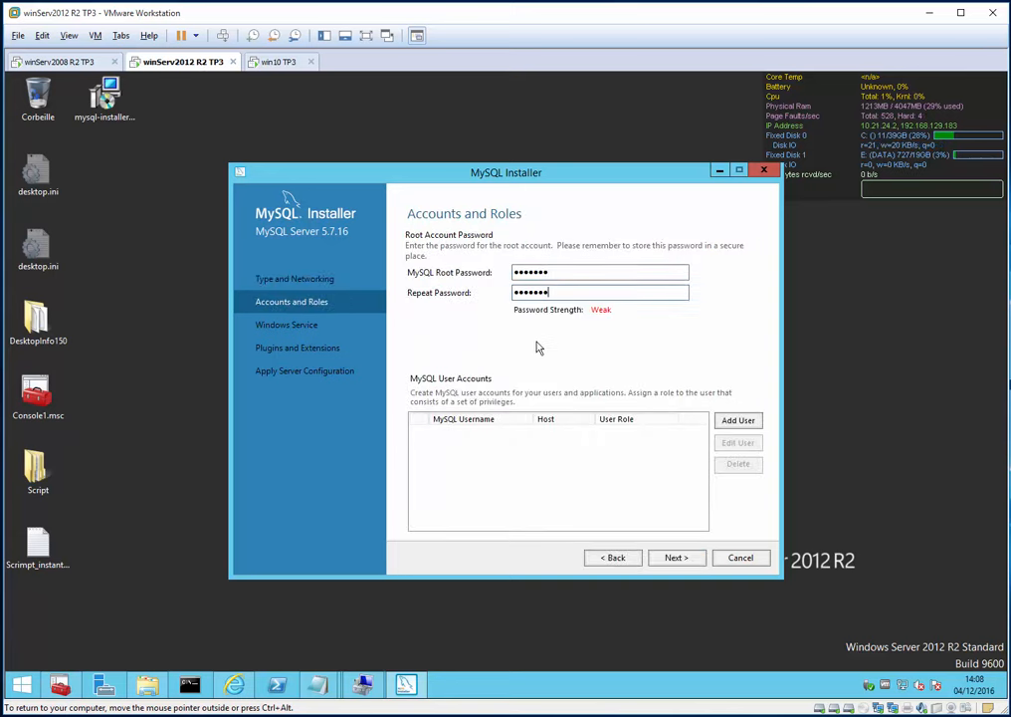
- Add an administrator user with a password, All Hosts and the DB Admin role
left_click(738, 422)
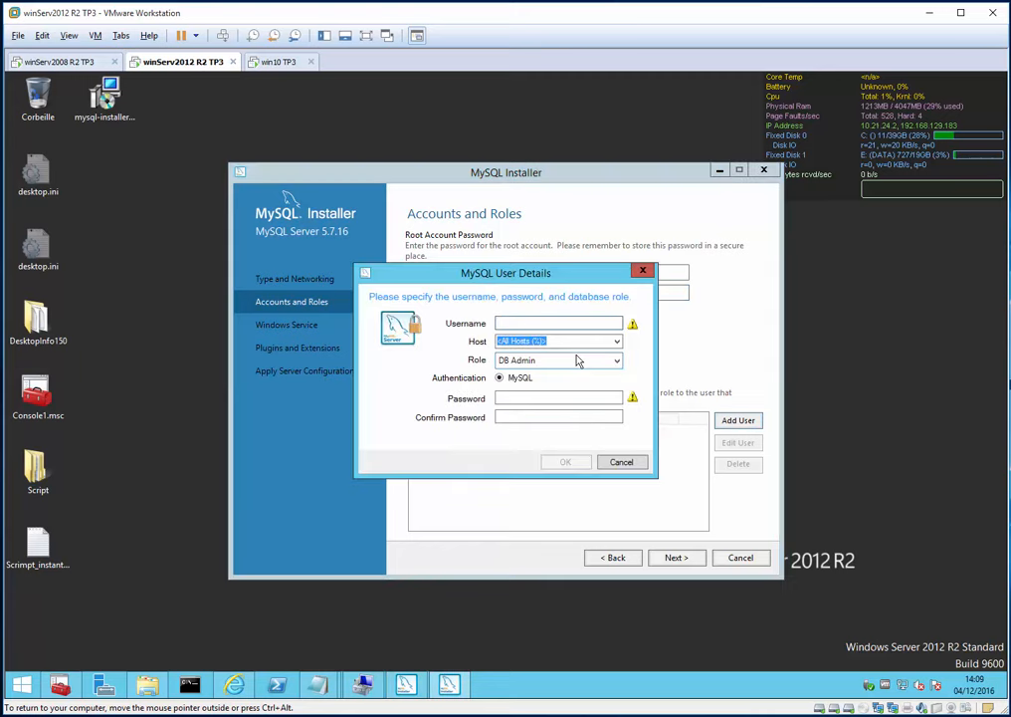
type("administrateur")
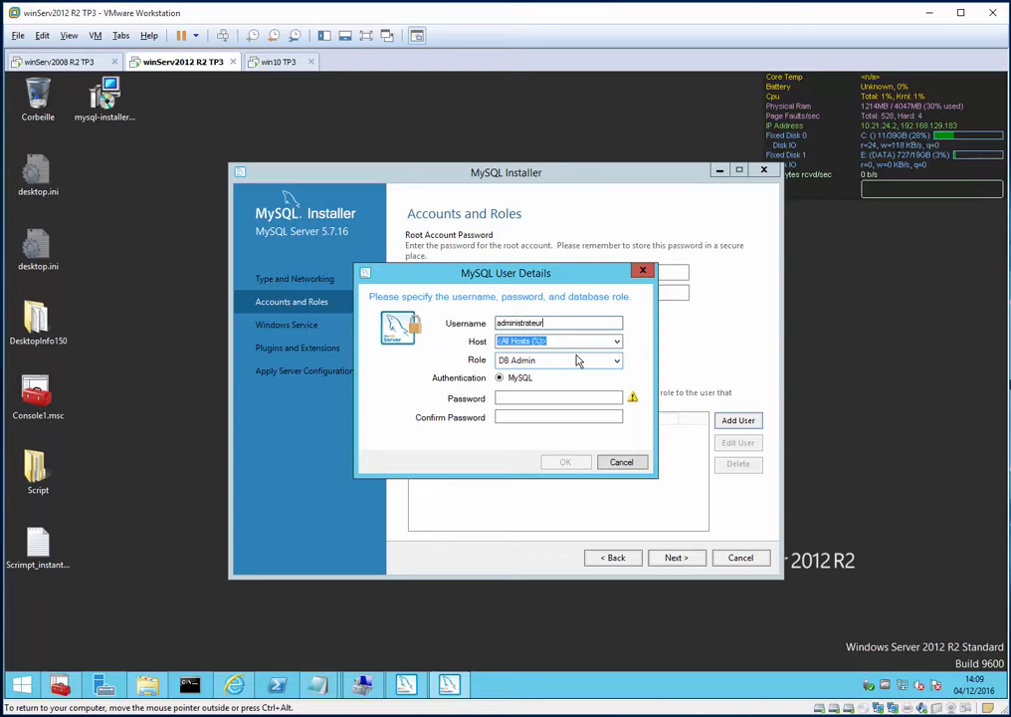
left_click(524, 397)
type("*******")
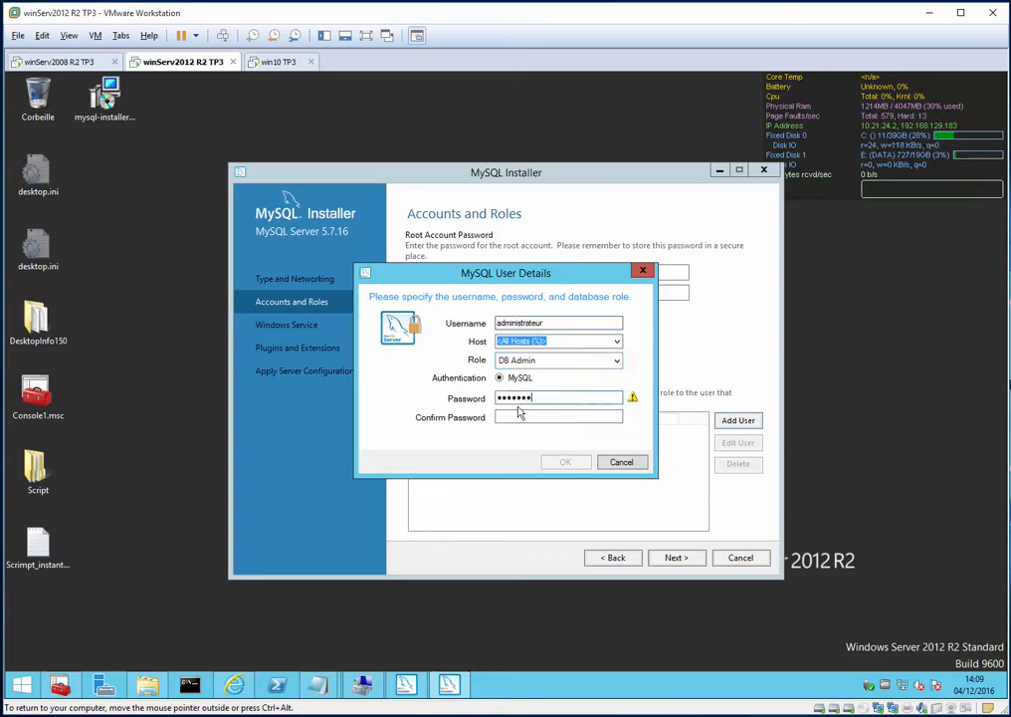
type("*******")
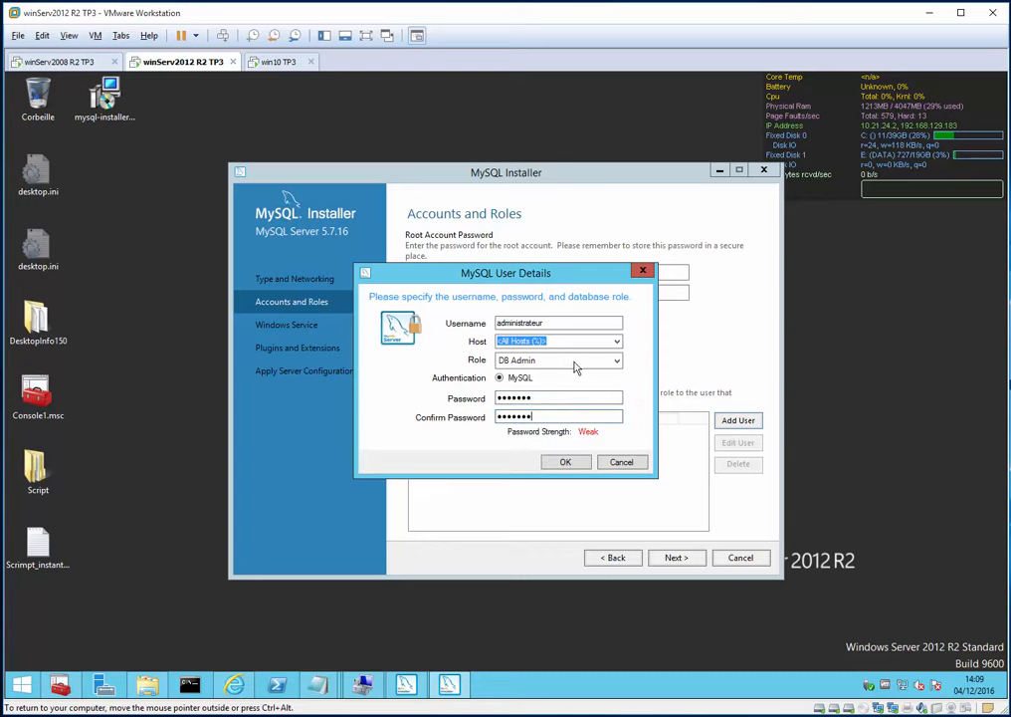
left_click(617, 344)
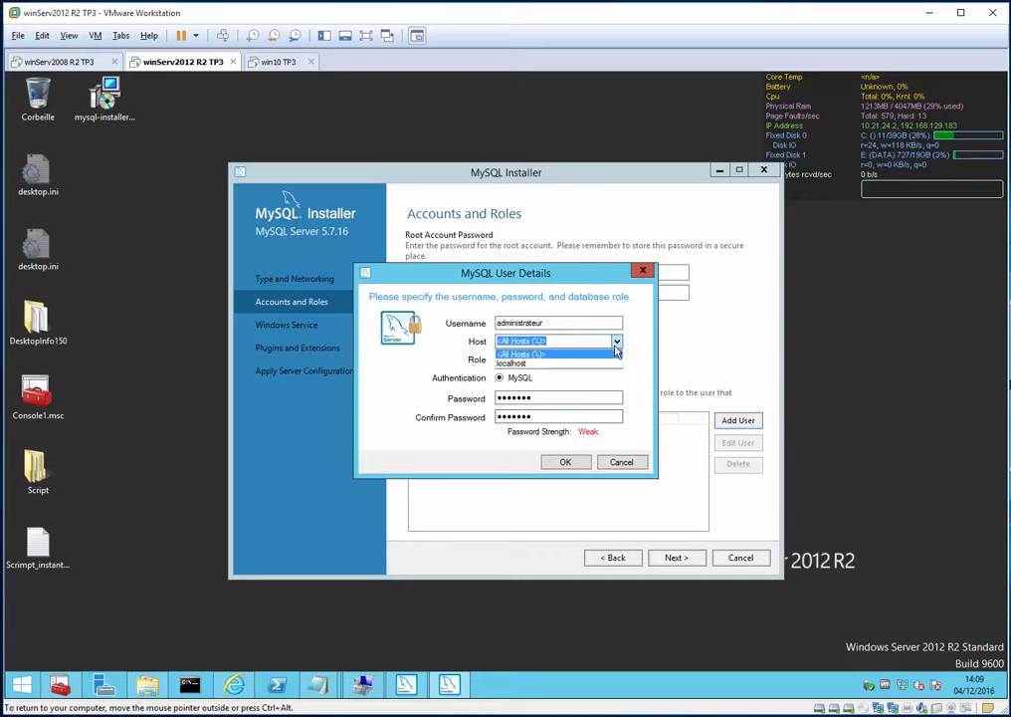
left_click(616, 352)
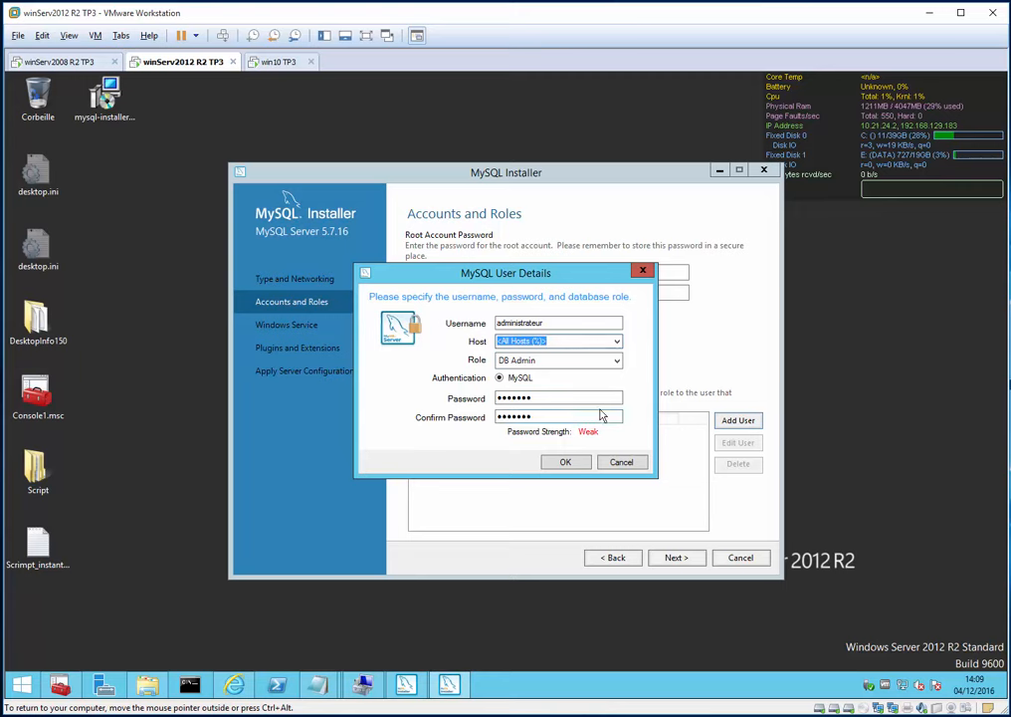
left_click(565, 462)
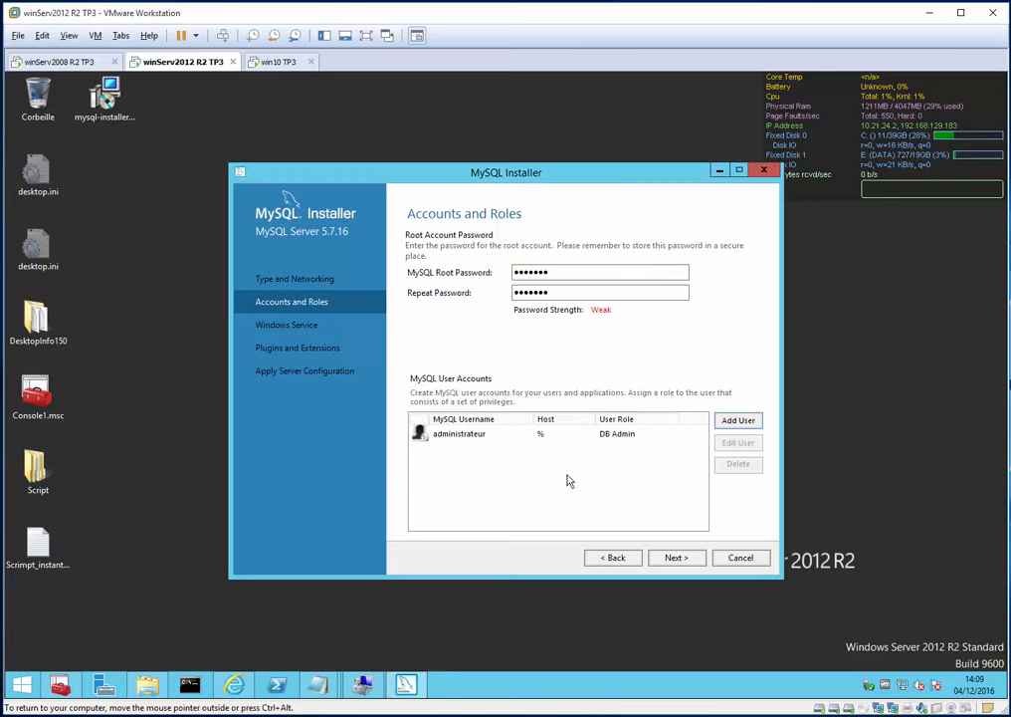
left_click(686, 562)
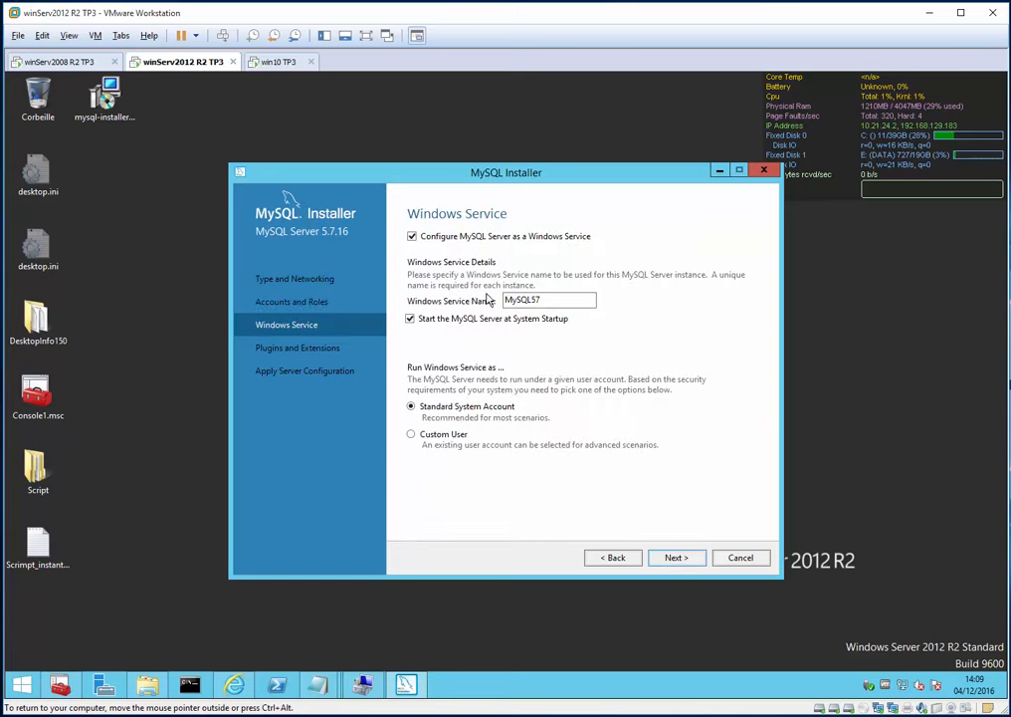
- Accept the MySQL57 service and plugin settings and apply the MySQL Server configuration
left_click(677, 557)
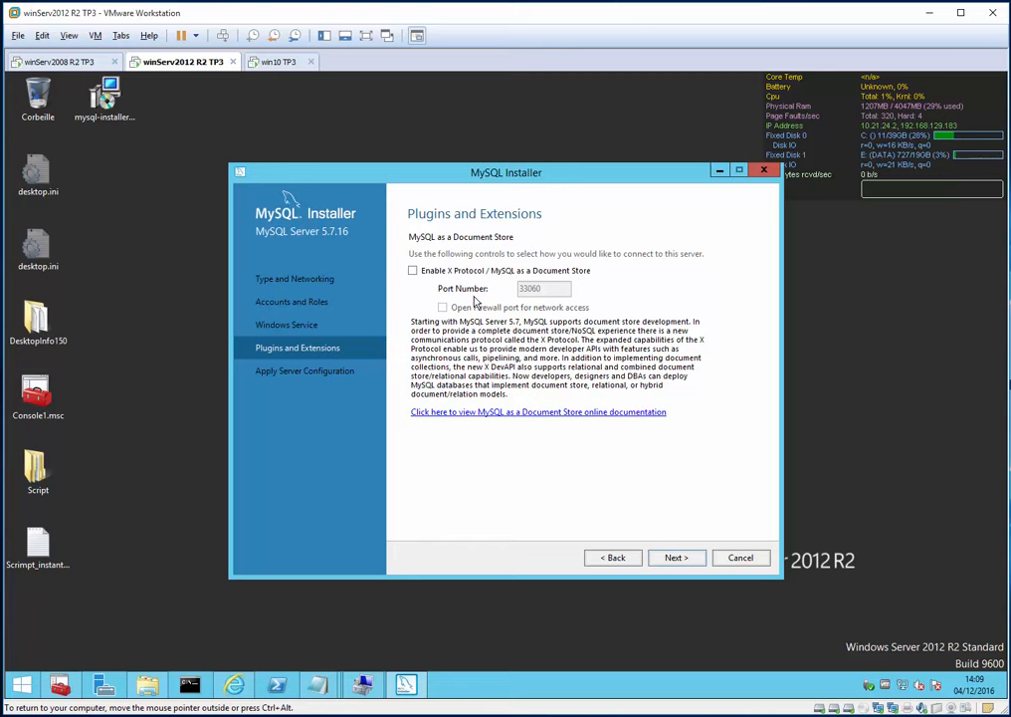
left_click(677, 560)
left_click(684, 564)
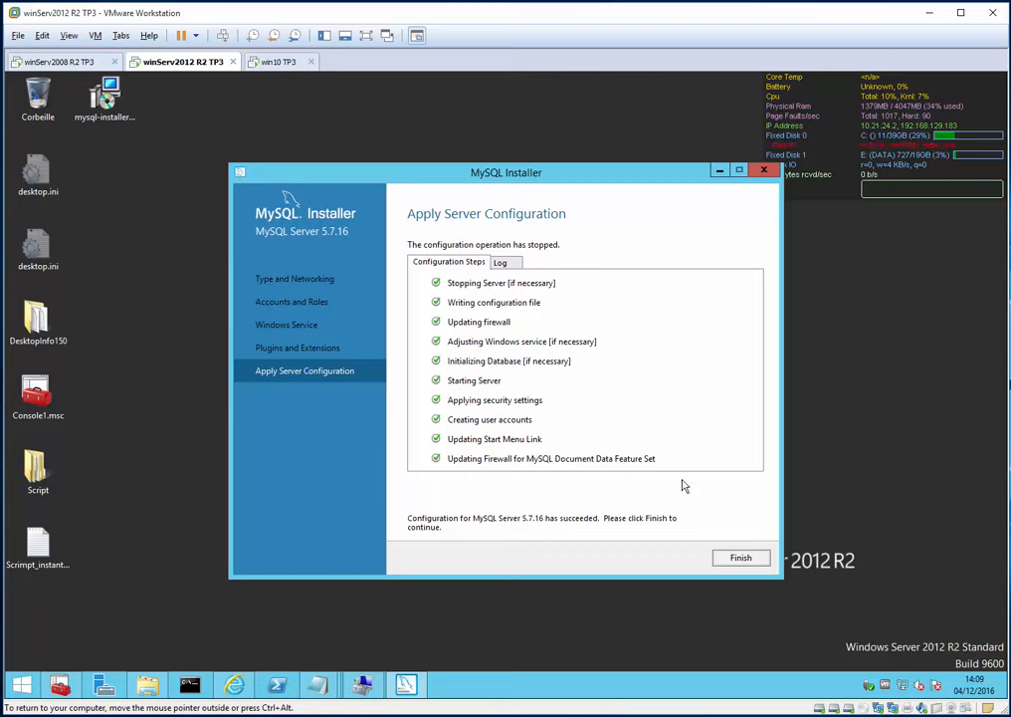
left_click(737, 560)
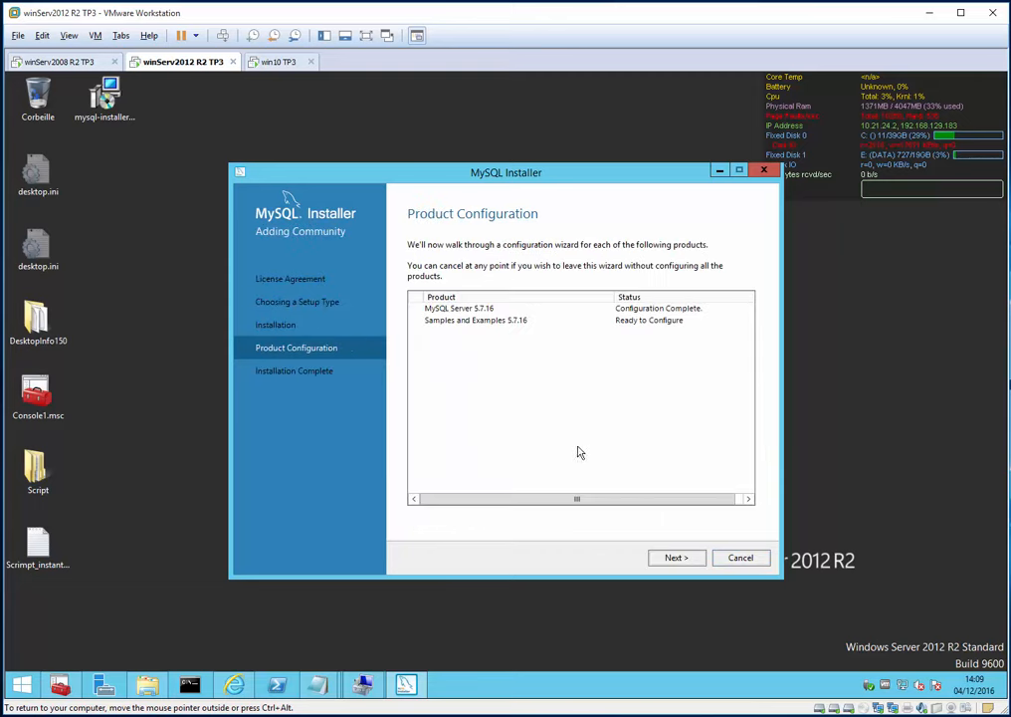
- Re-enter and check the root password, then apply the Samples and Examples configuration
left_click(679, 556)
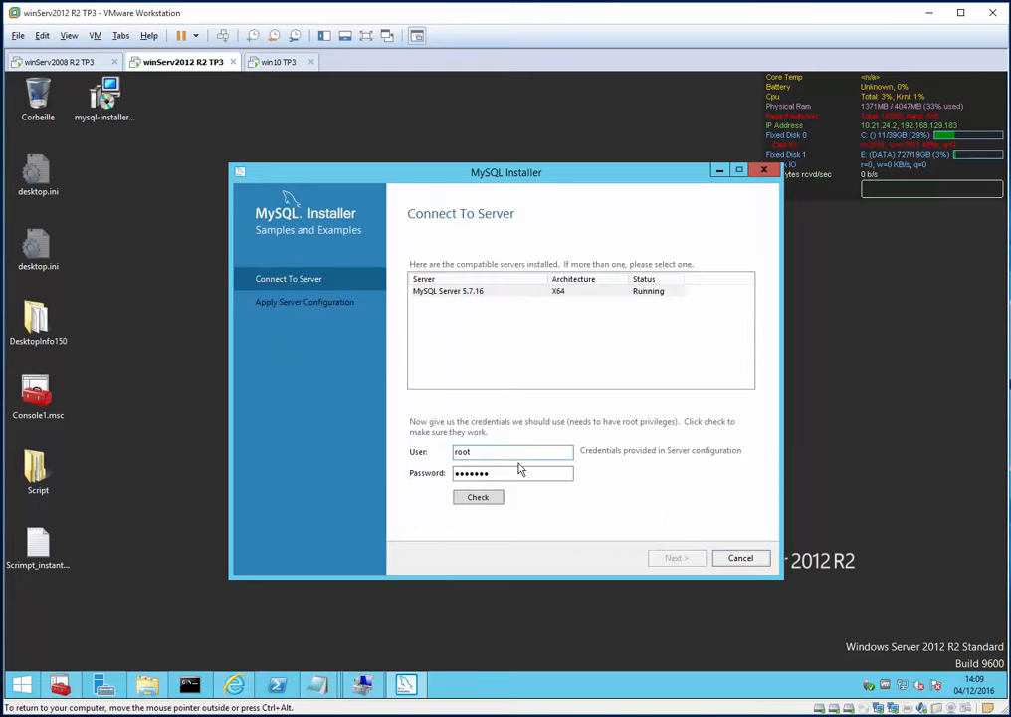
left_click_drag(511, 479, 327, 533)
type("•••••••")
left_click(484, 504)
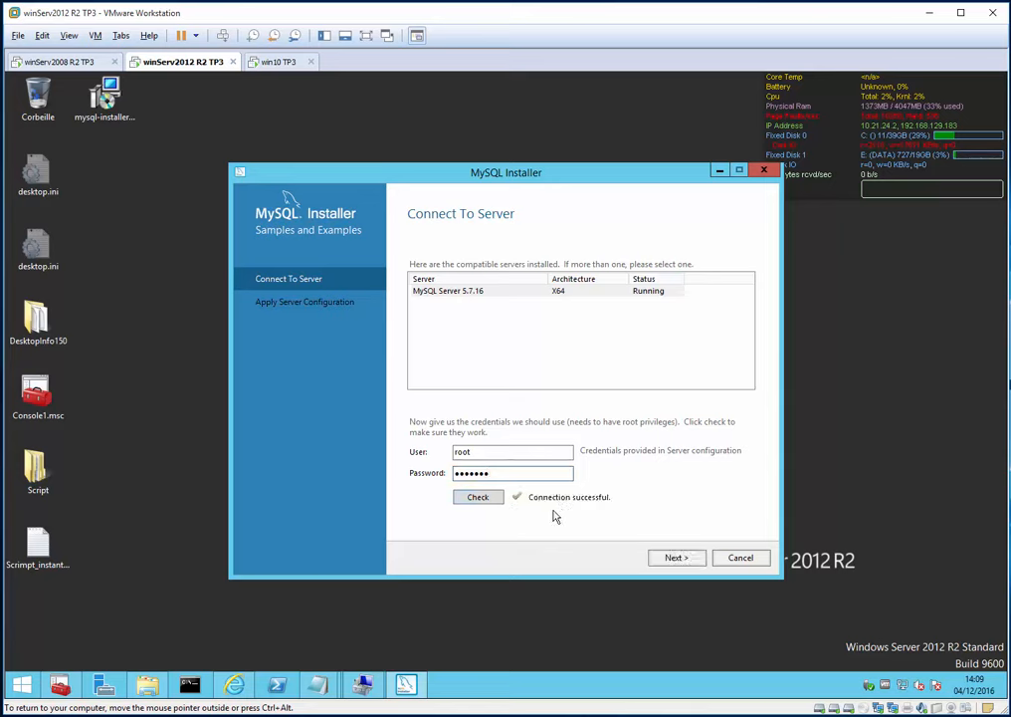
left_click(679, 563)
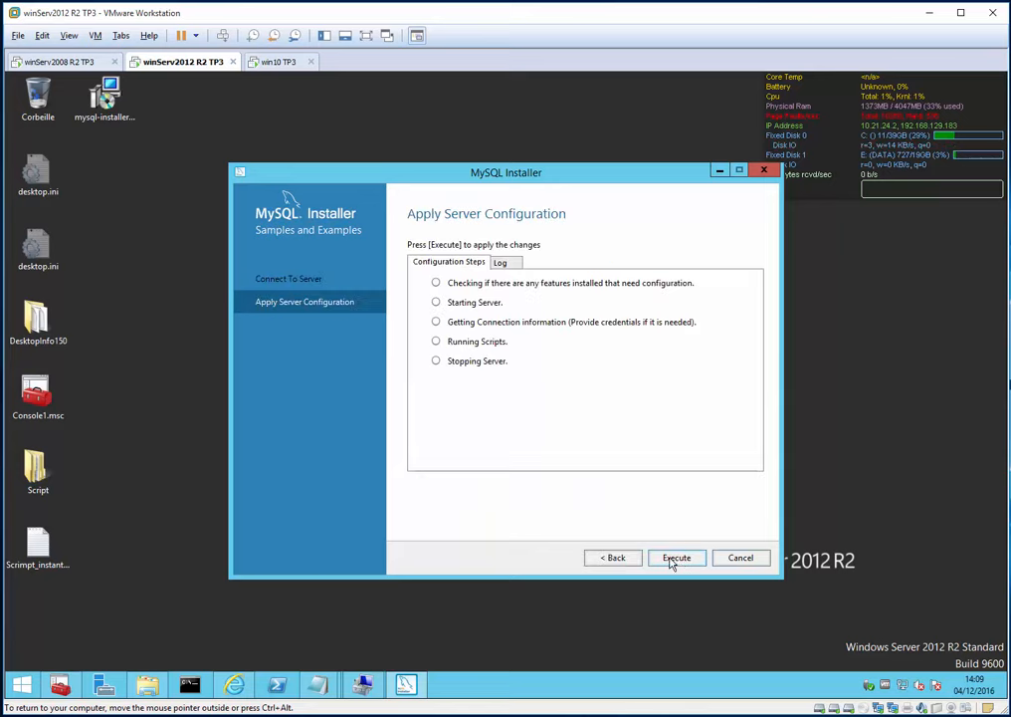
left_click(676, 557)
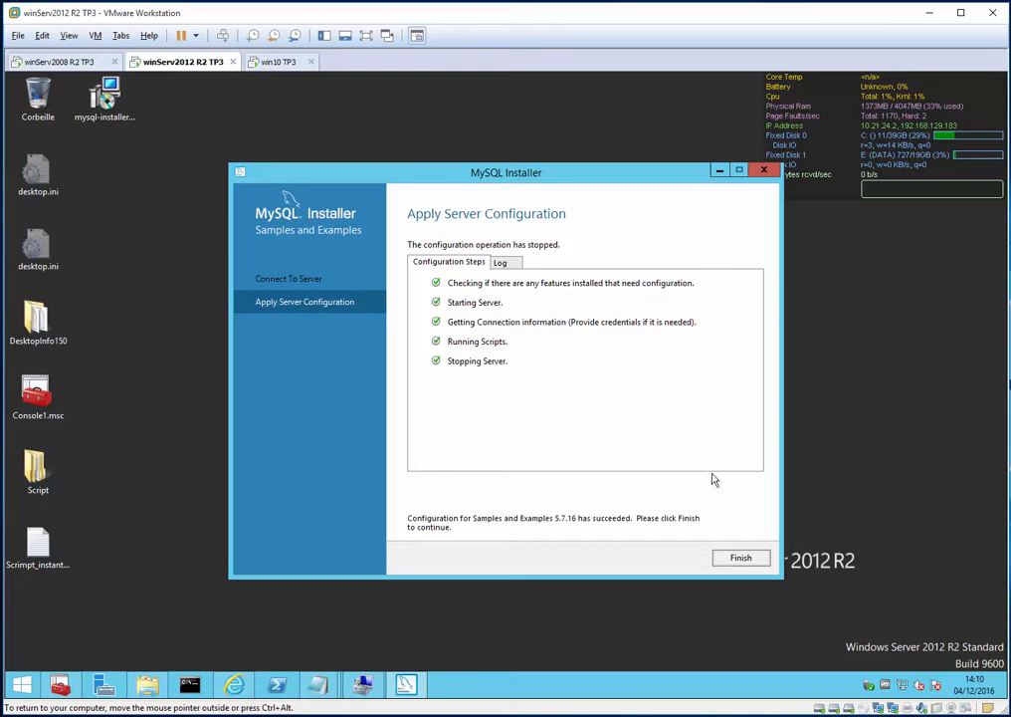
left_click(741, 558)
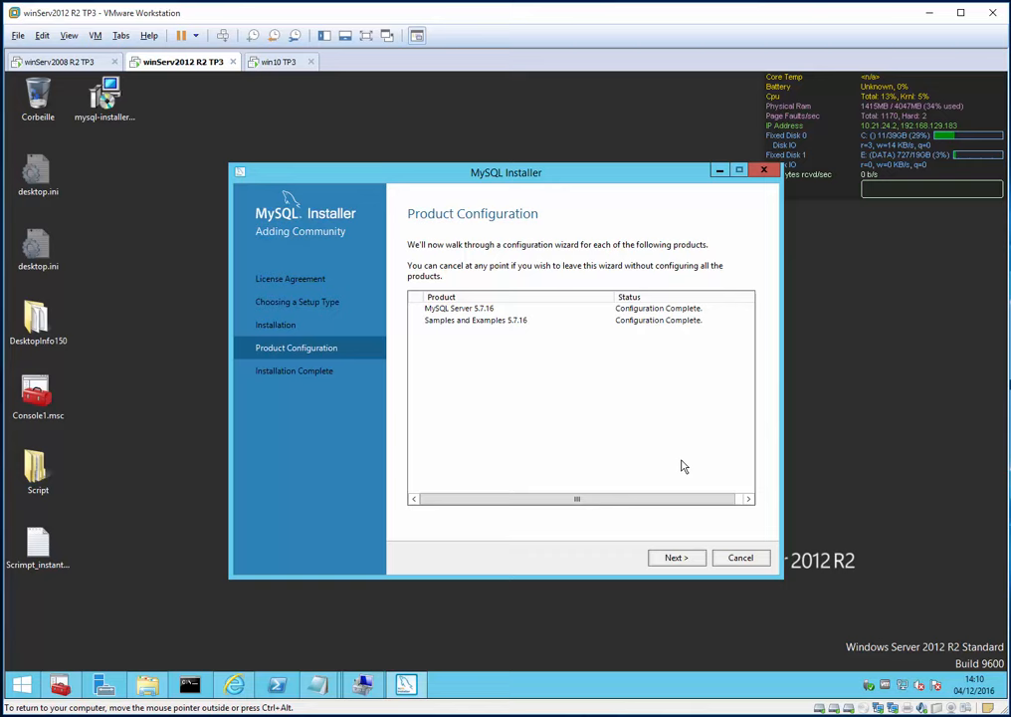
left_click(696, 561)
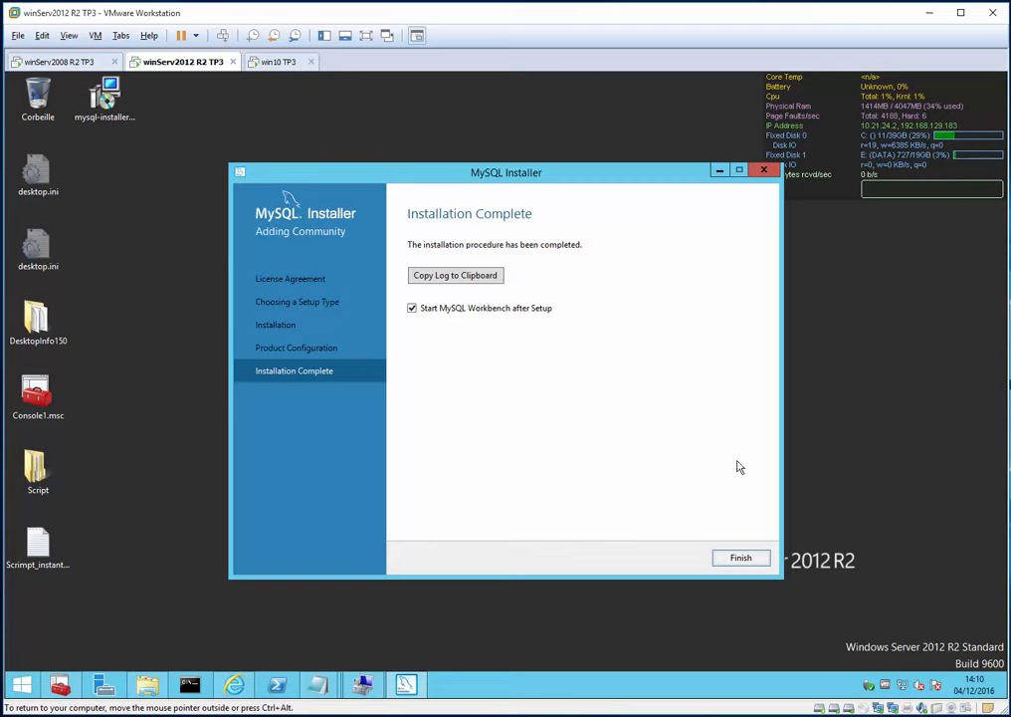
- Close the finished installer and bring the MySQL Workbench window up on the desktop
left_click(749, 556)
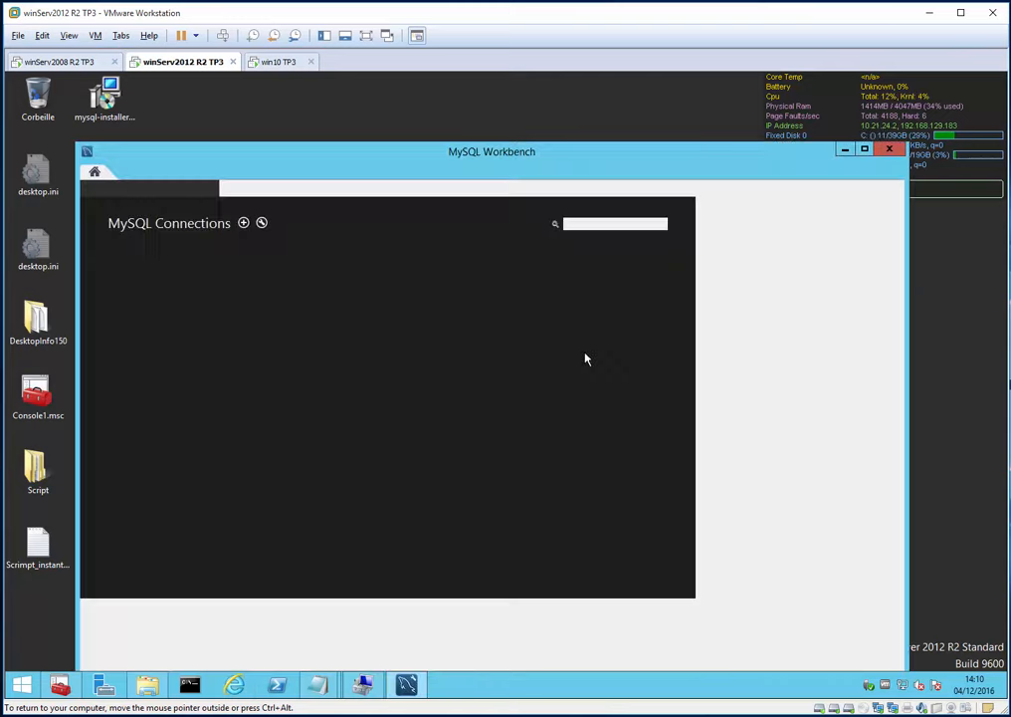
right_click(406, 684)
left_click(709, 430)
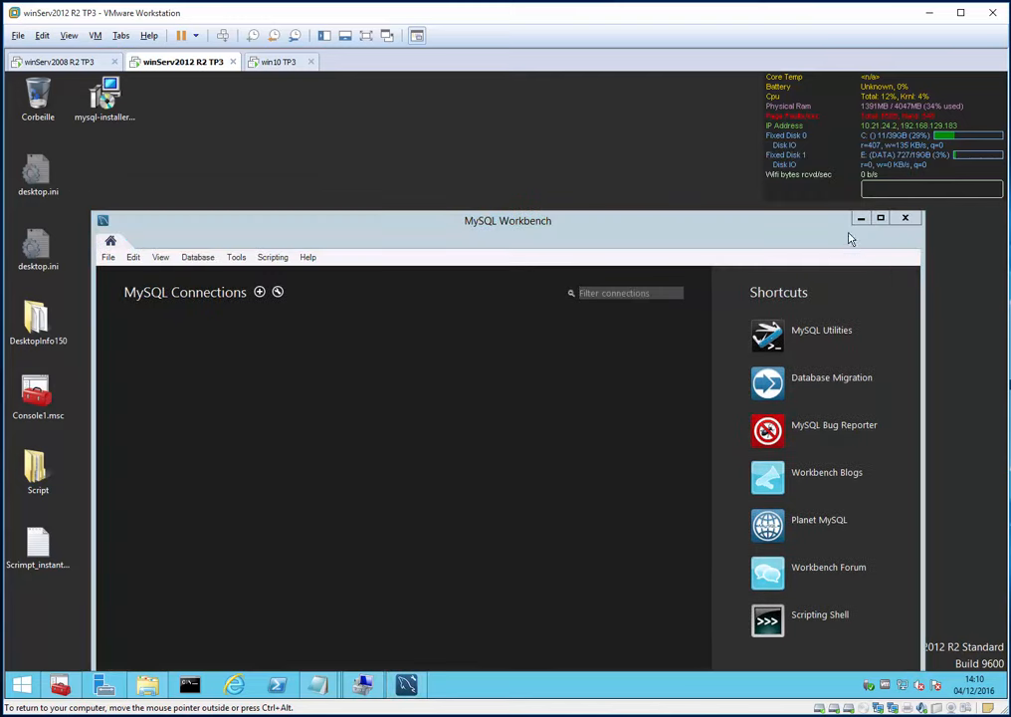
left_click(860, 218)
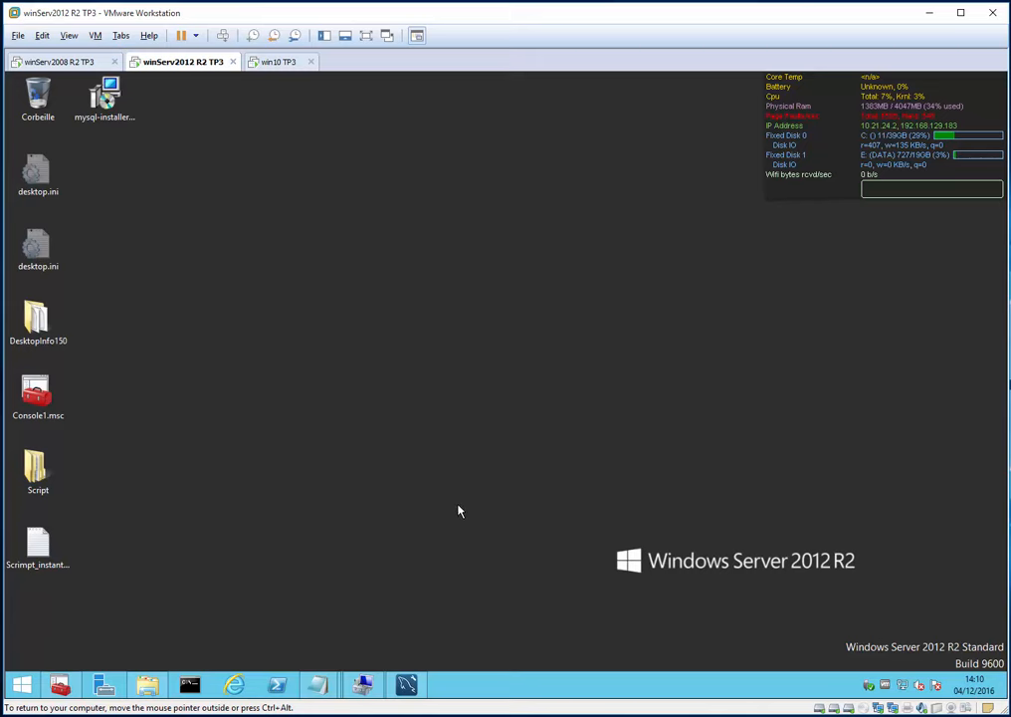
key("super+e")
key("alt+F4")
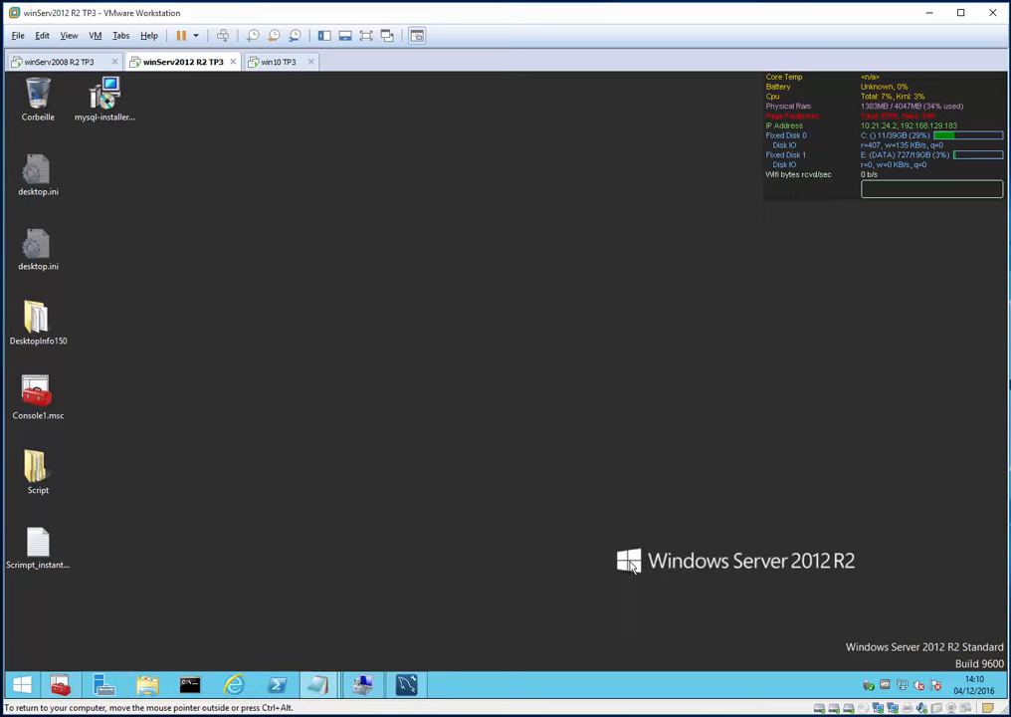
left_click(406, 686)
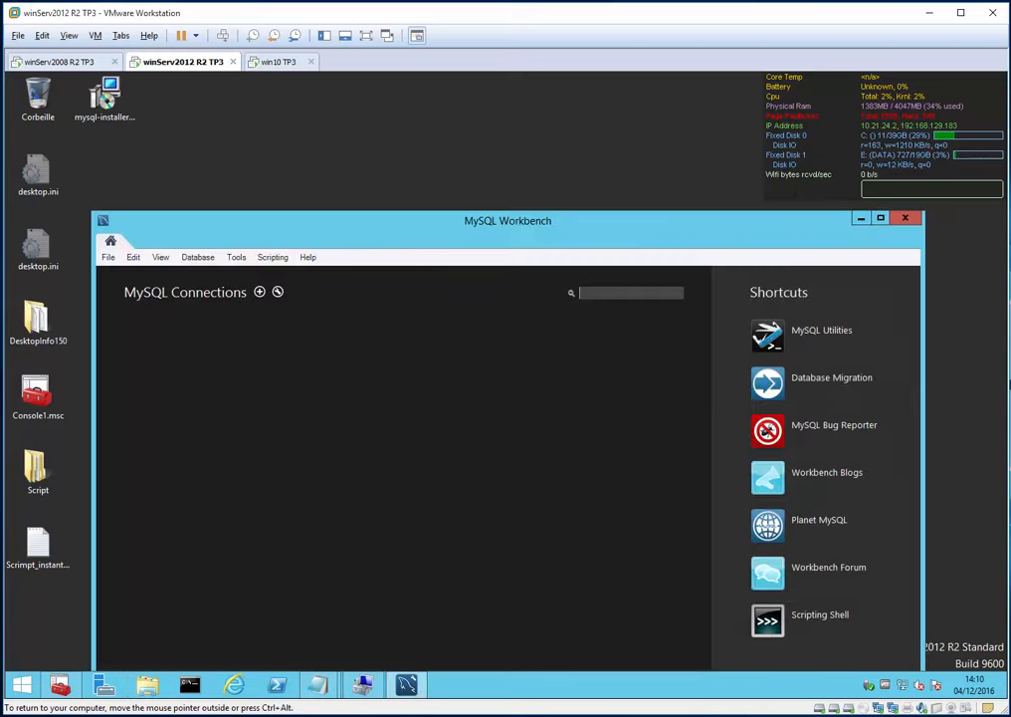
left_click_drag(360, 226, 404, 124)
- Create connection test to 127.0.0.1:3306 with the administrator username, test it, and save it
left_click(258, 183)
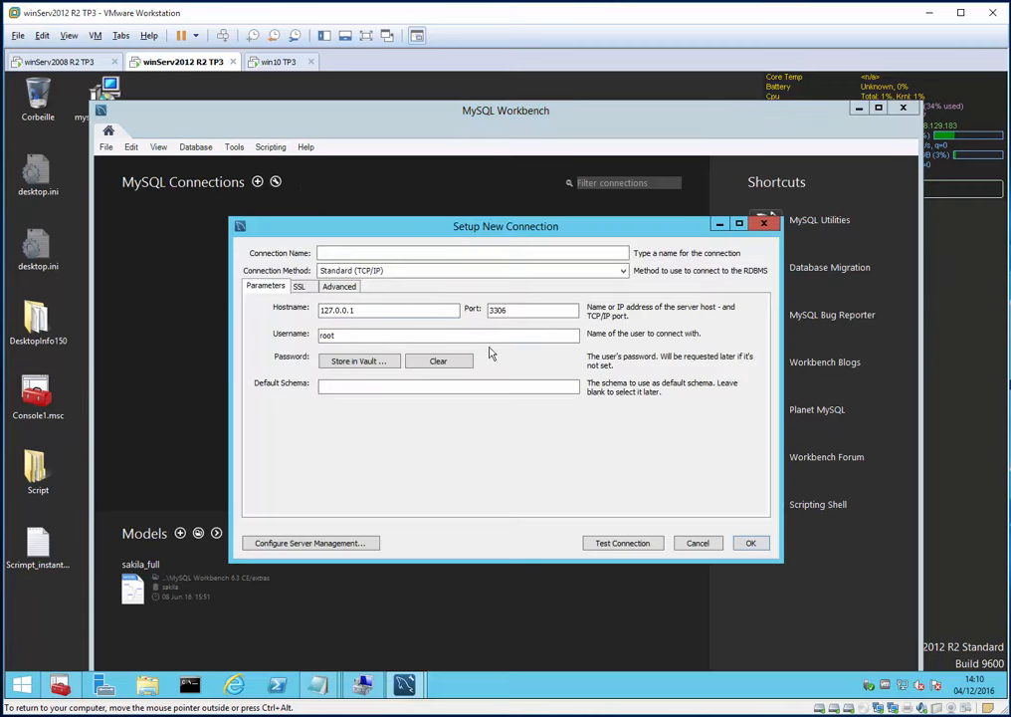
double_click(328, 310)
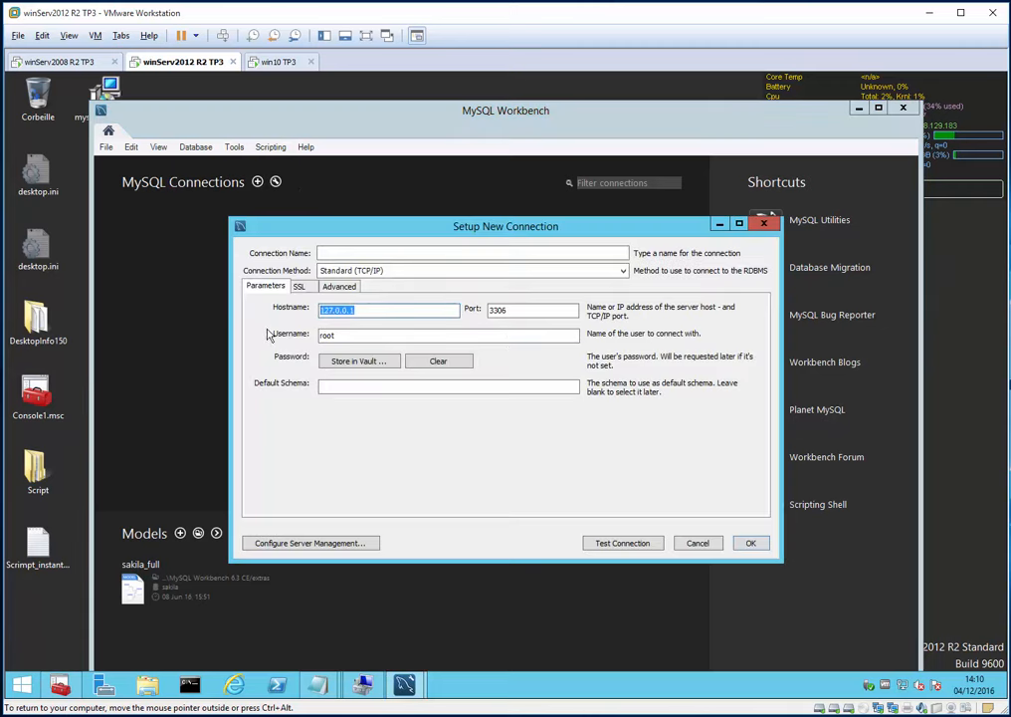
left_click(355, 254)
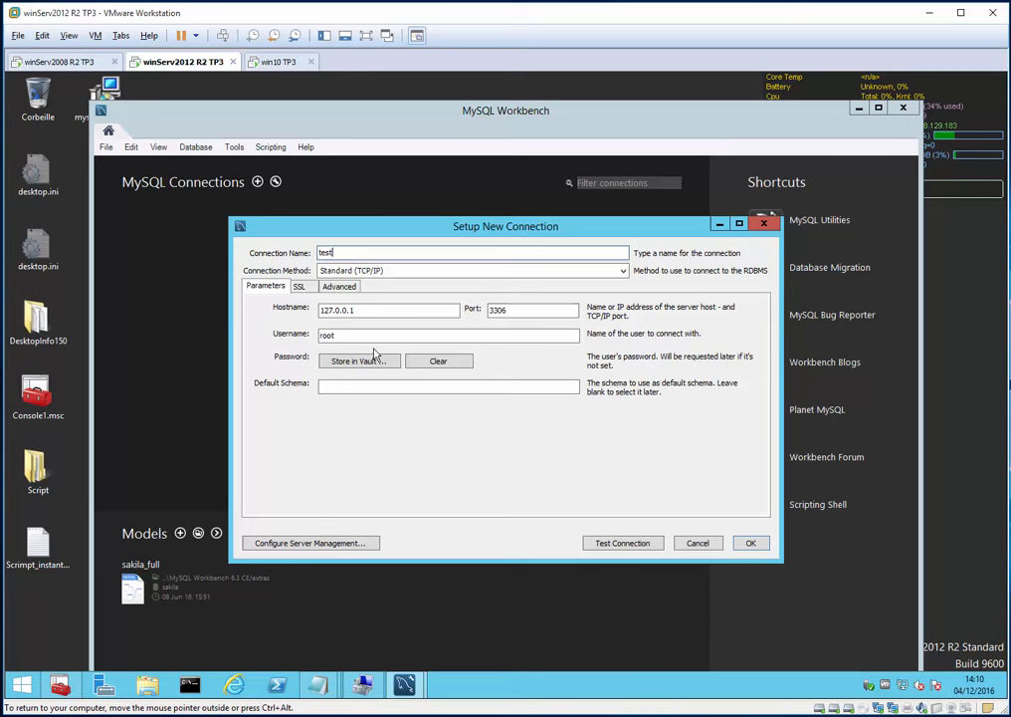
double_click(346, 335)
type("administrateur")
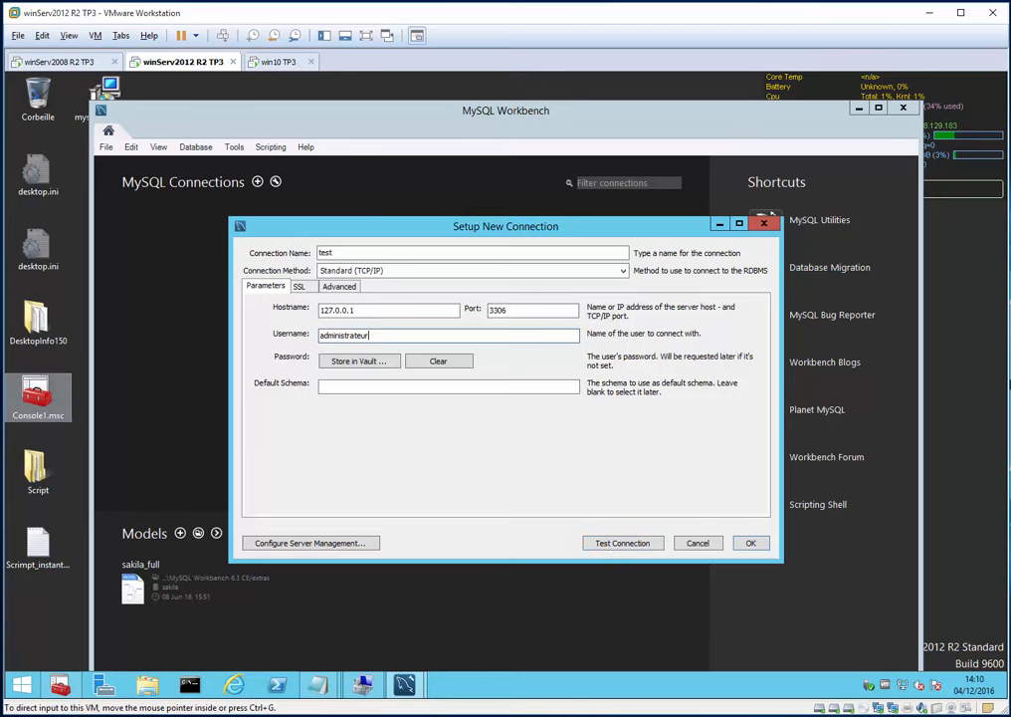
left_click(379, 341)
left_click_drag(350, 336, 299, 353)
left_click(616, 542)
type("*******")
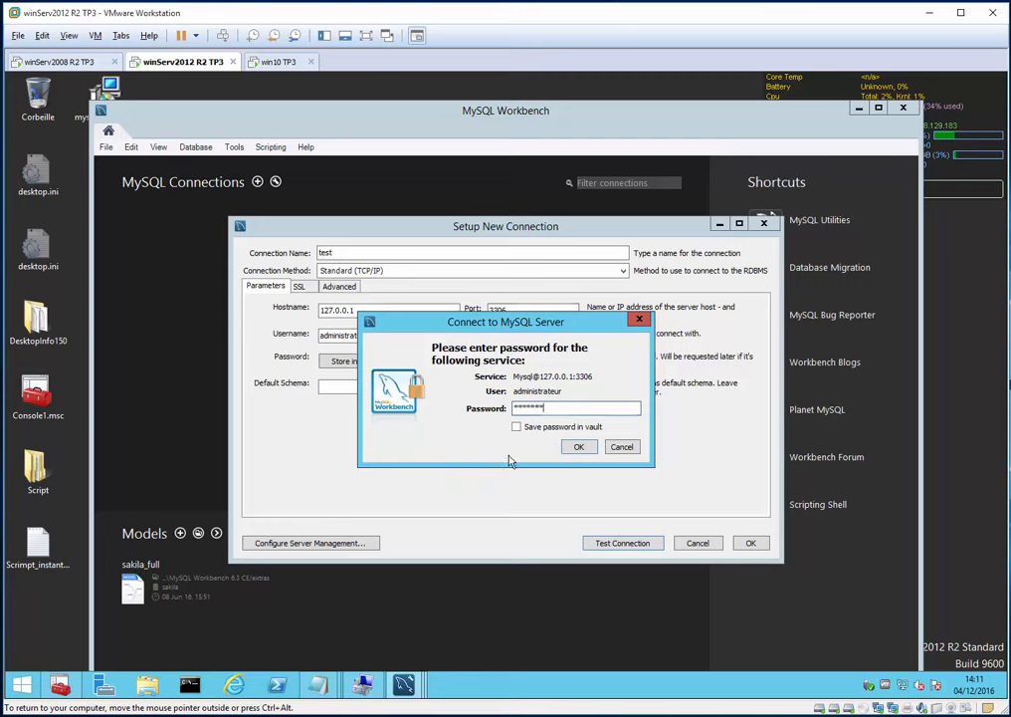
key("Return")
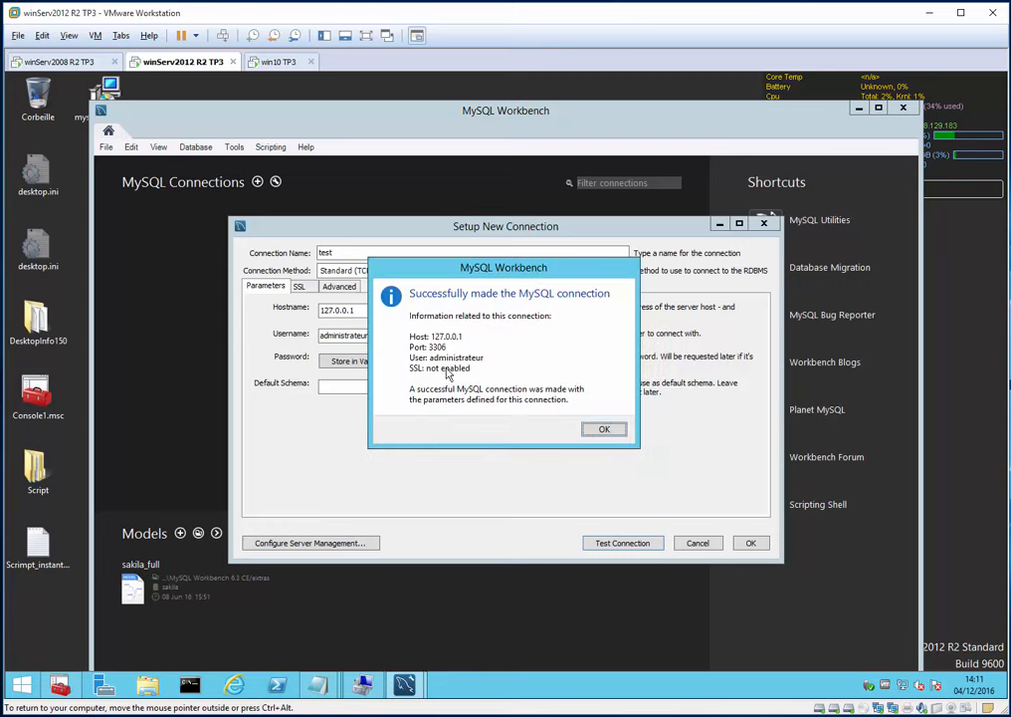
left_click(602, 431)
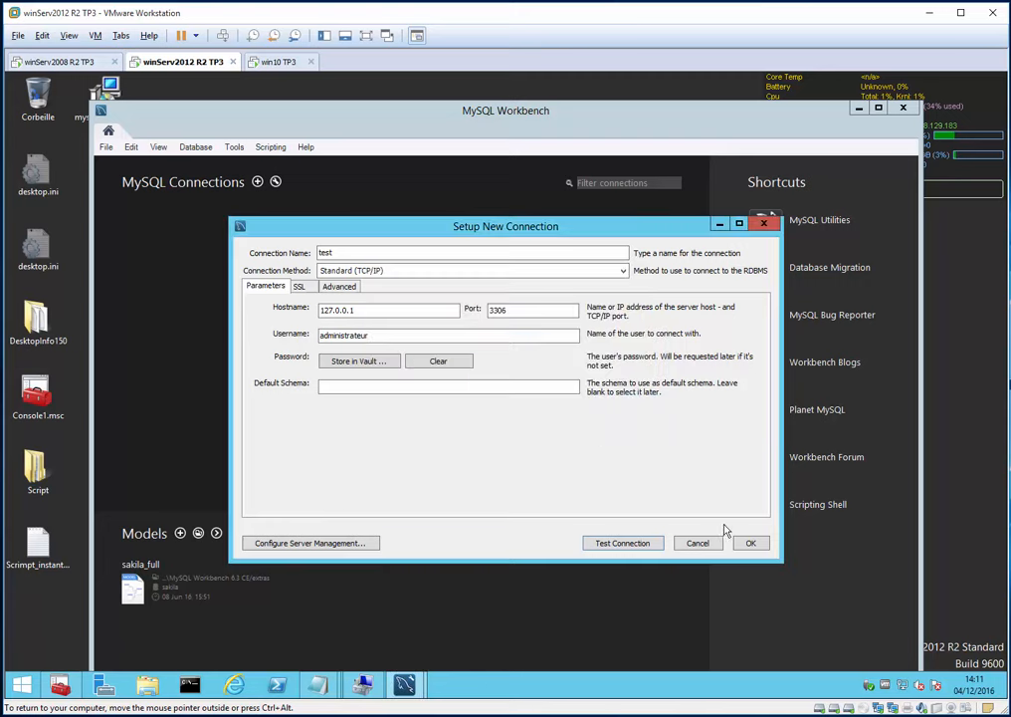
left_click(754, 542)
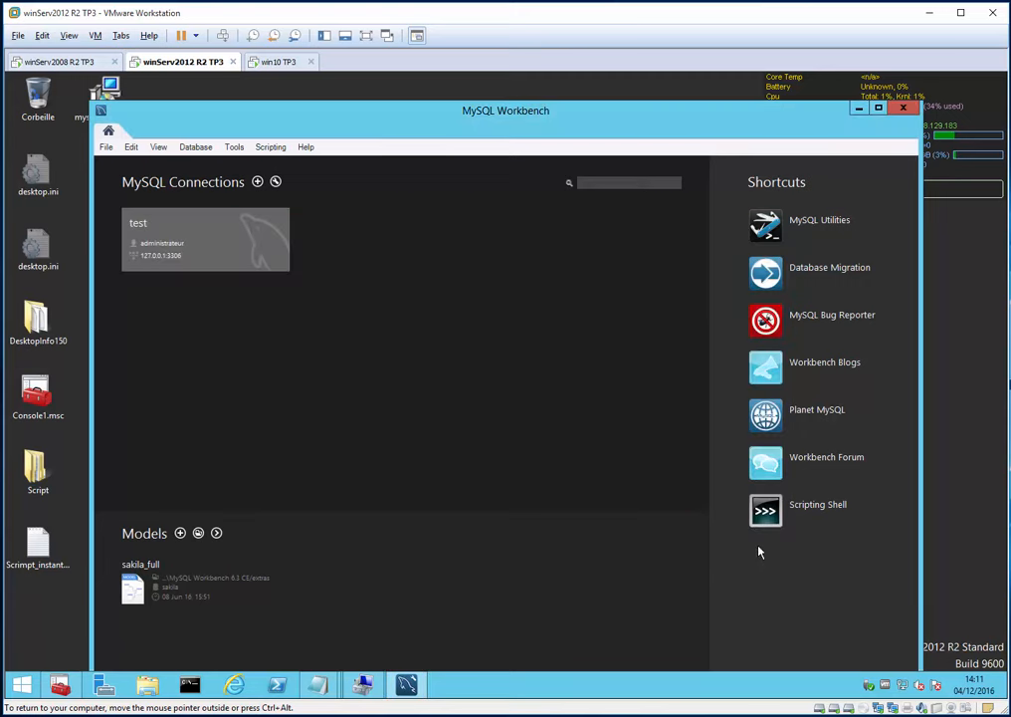
- Open the test connection and create the schema administrateur, applying the CREATE SCHEMA script
left_click(233, 255)
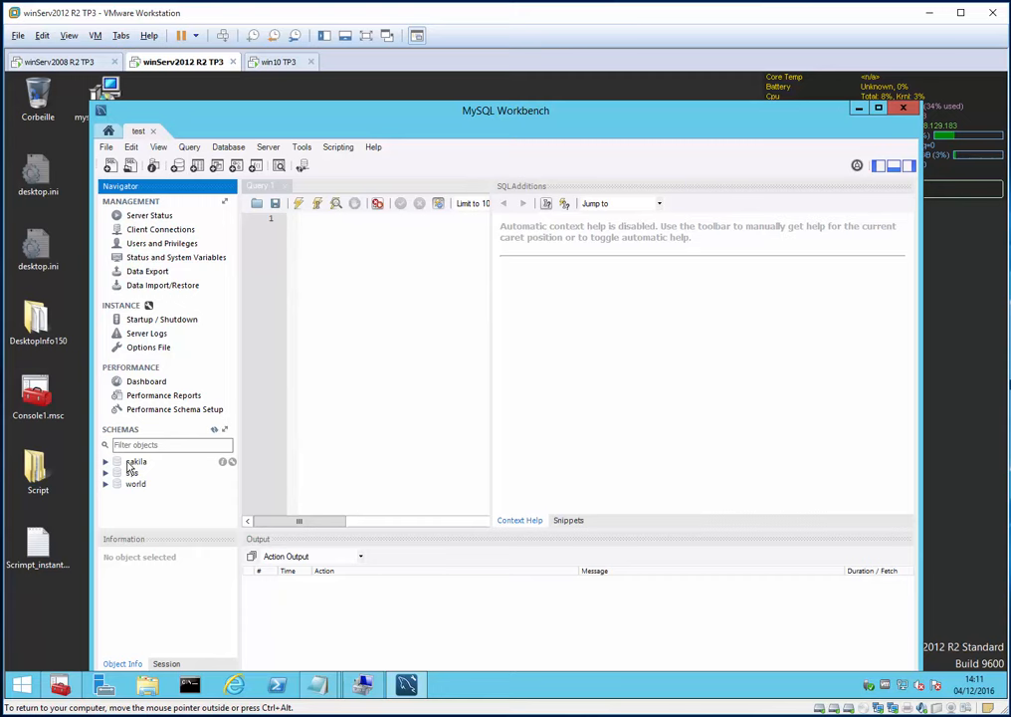
right_click(129, 464)
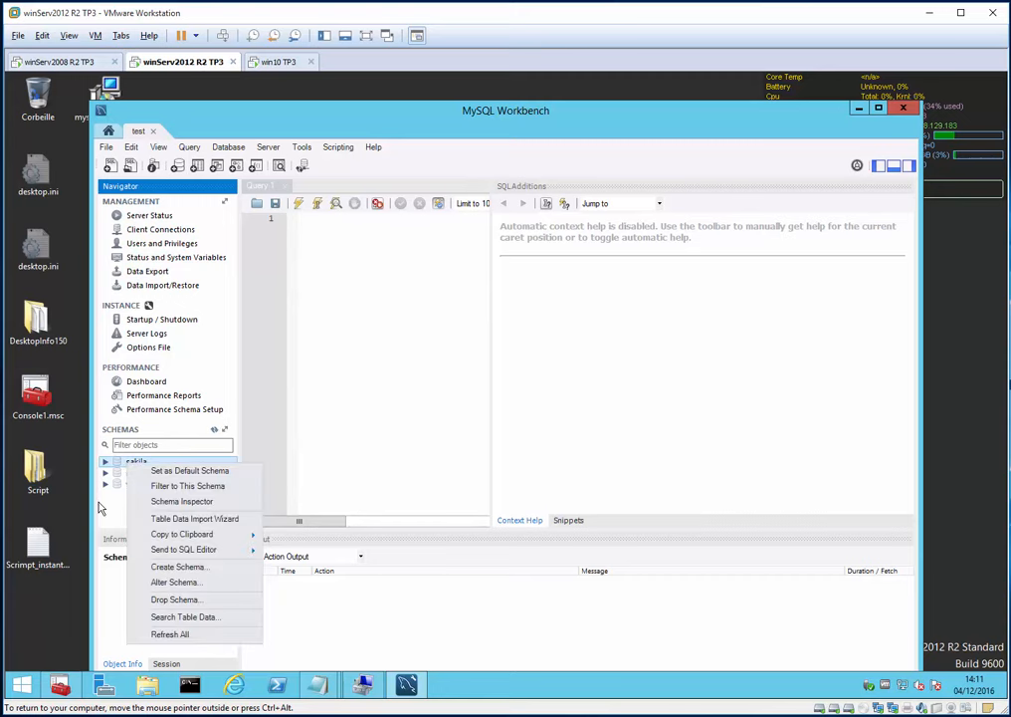
left_click(178, 567)
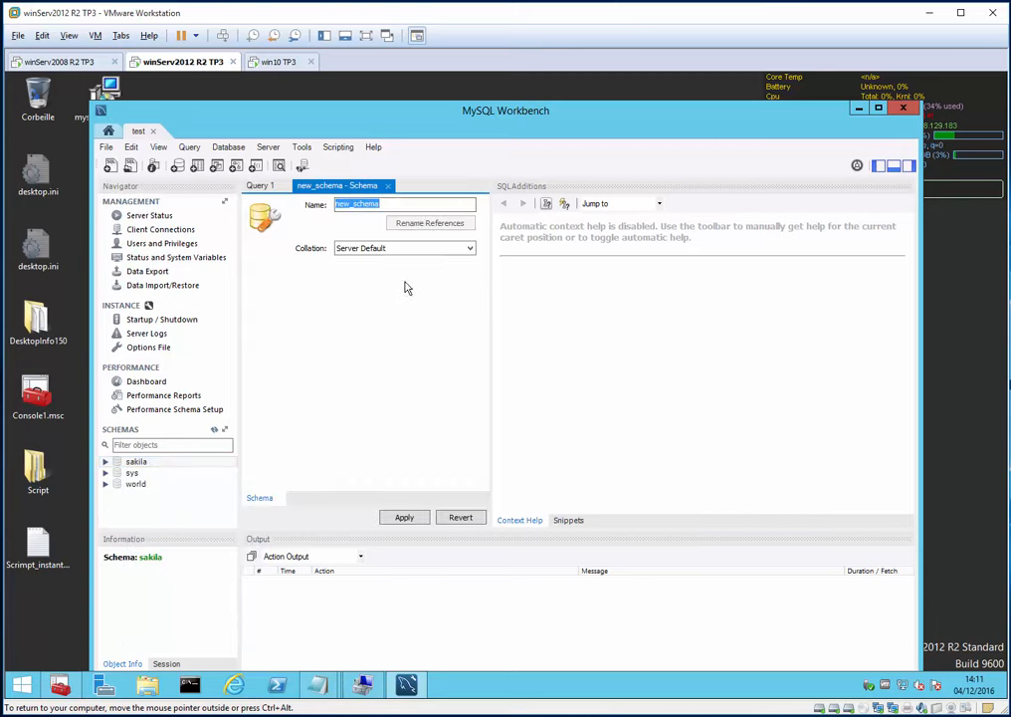
type("admin")
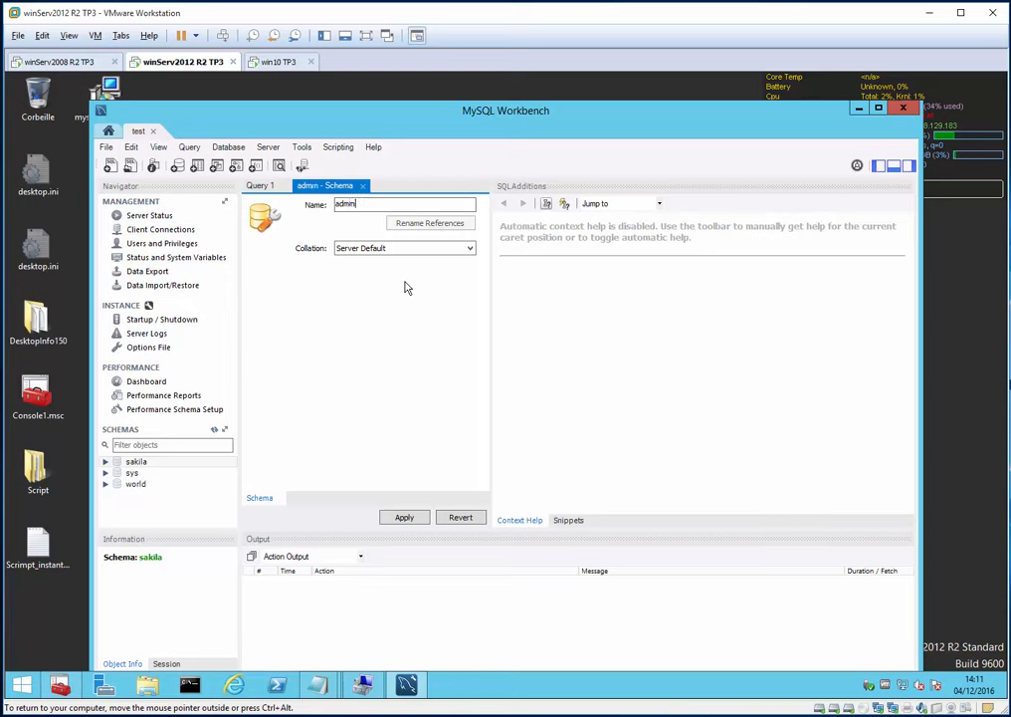
type("istrateur")
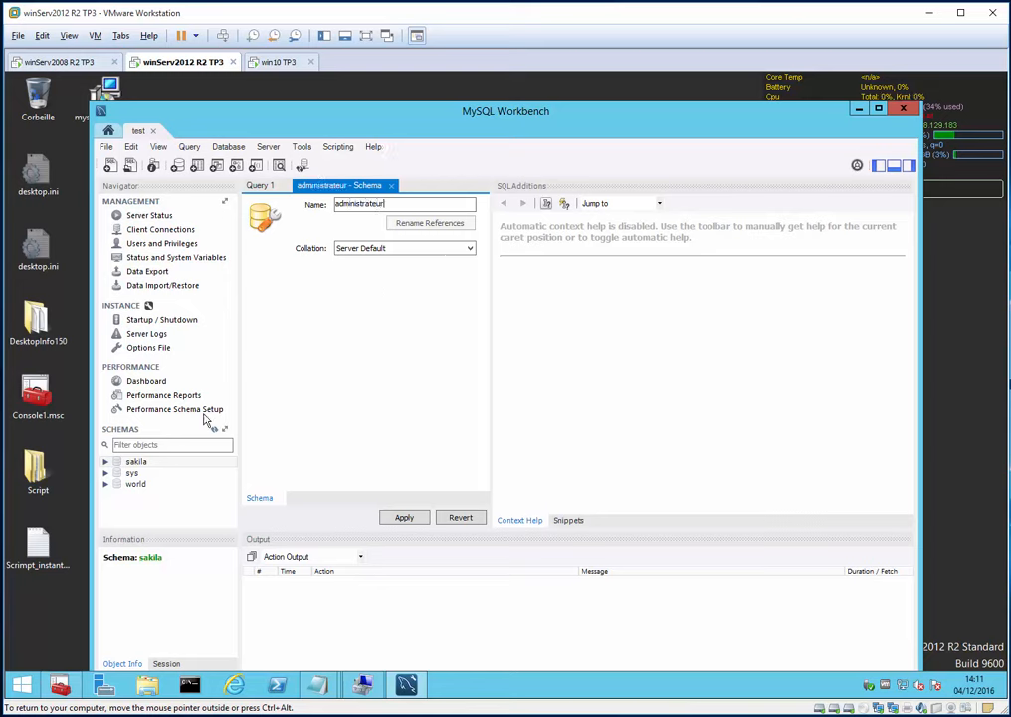
left_click(152, 498)
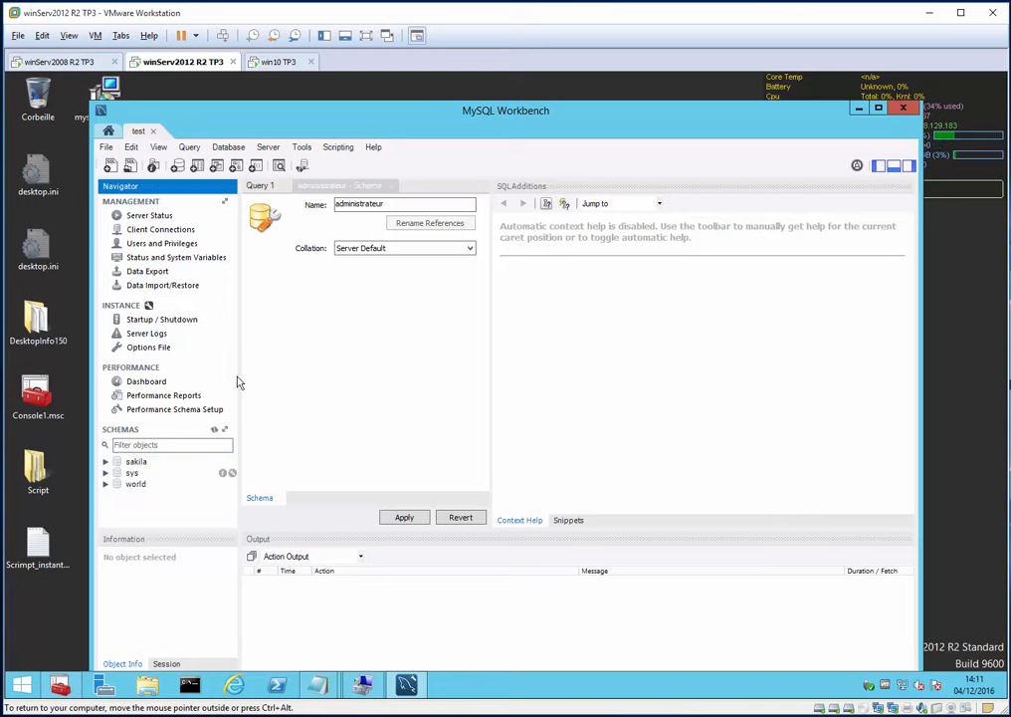
left_click(403, 516)
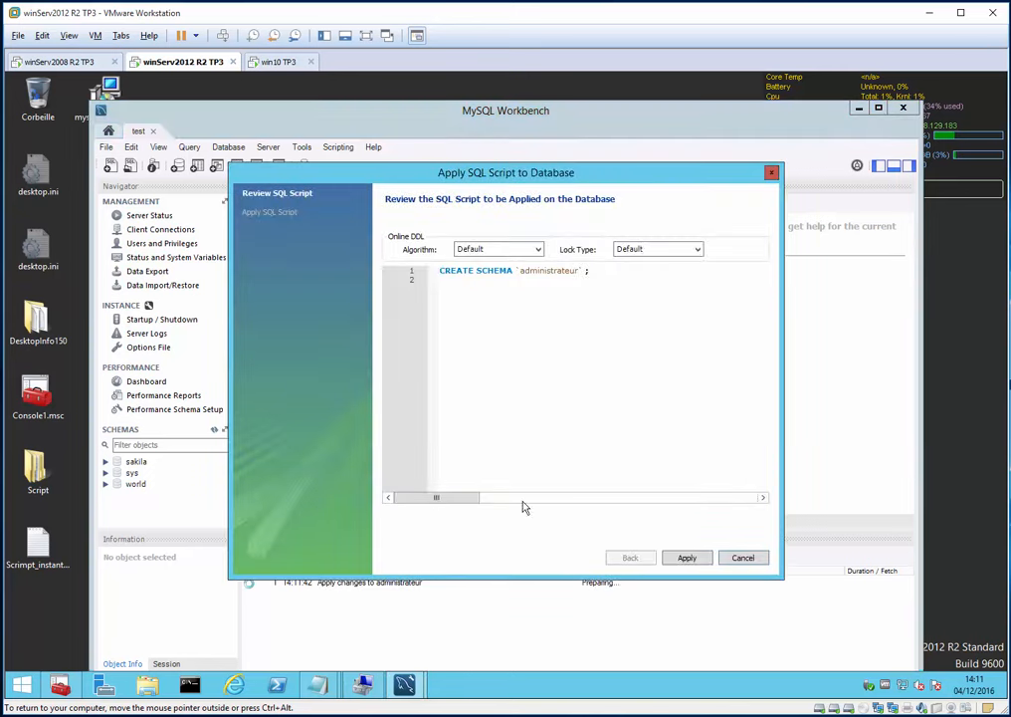
left_click(680, 559)
left_click(684, 558)
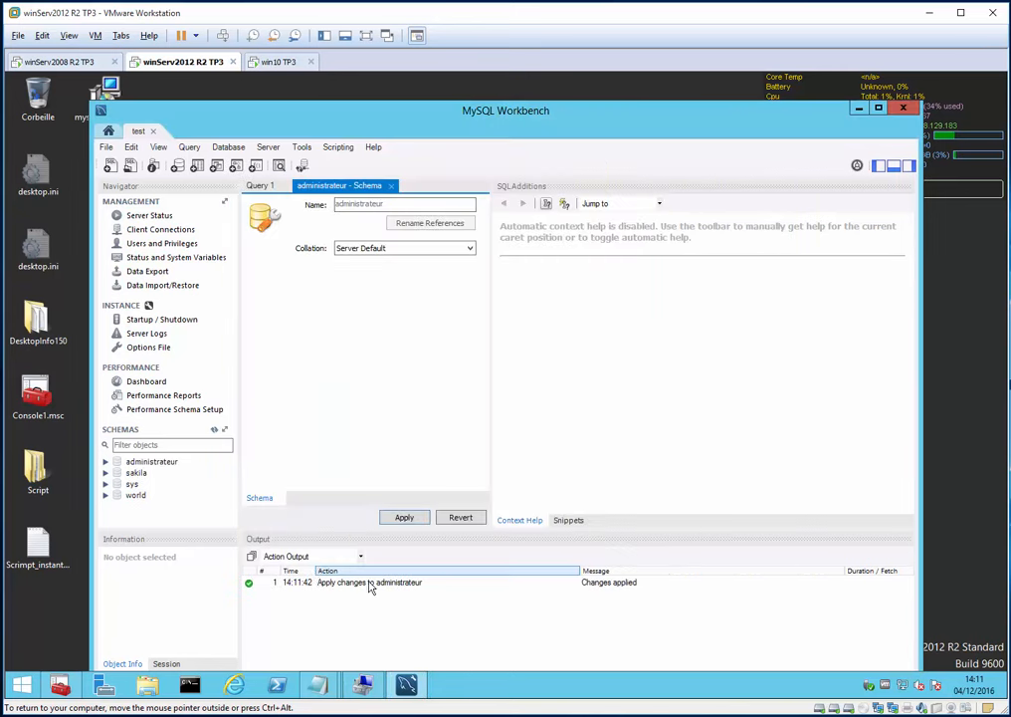
- Set administrateur as the default schema
left_click(154, 462)
right_click(154, 463)
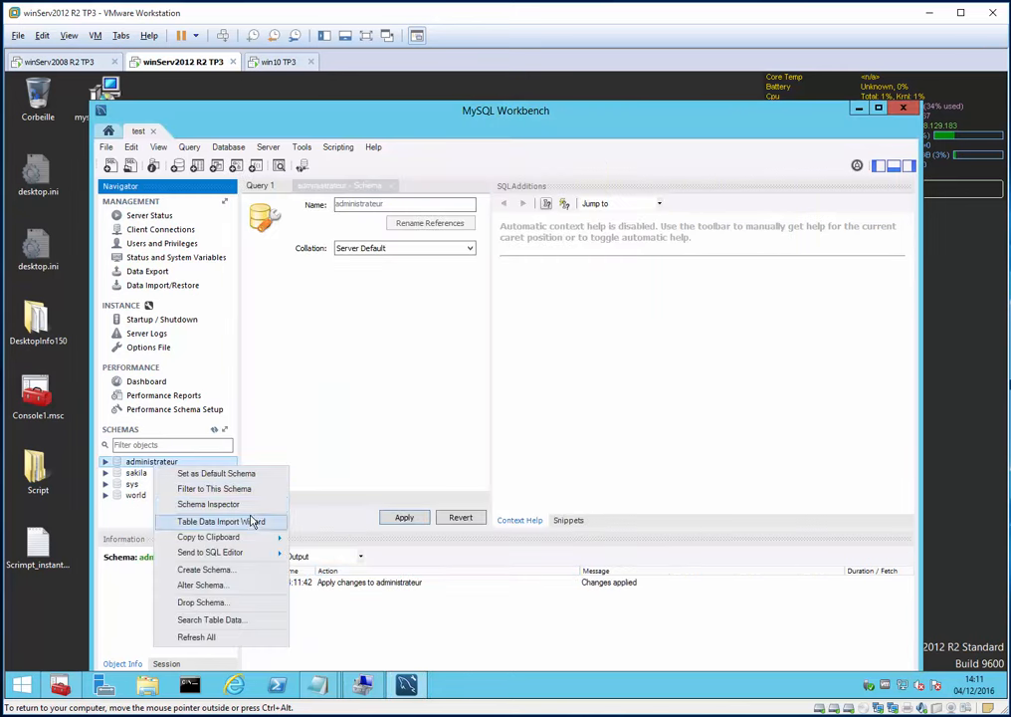
left_click(231, 474)
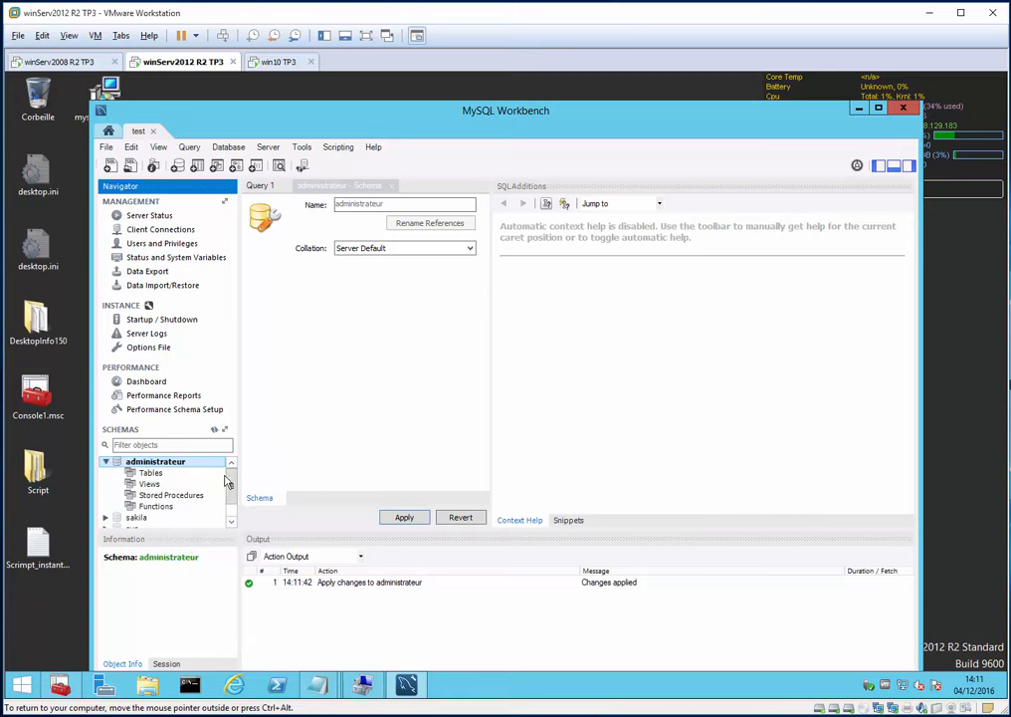
- Try applying an empty new_table in administrateur, close the Error 1064 dialog, and return to Query 1
right_click(150, 473)
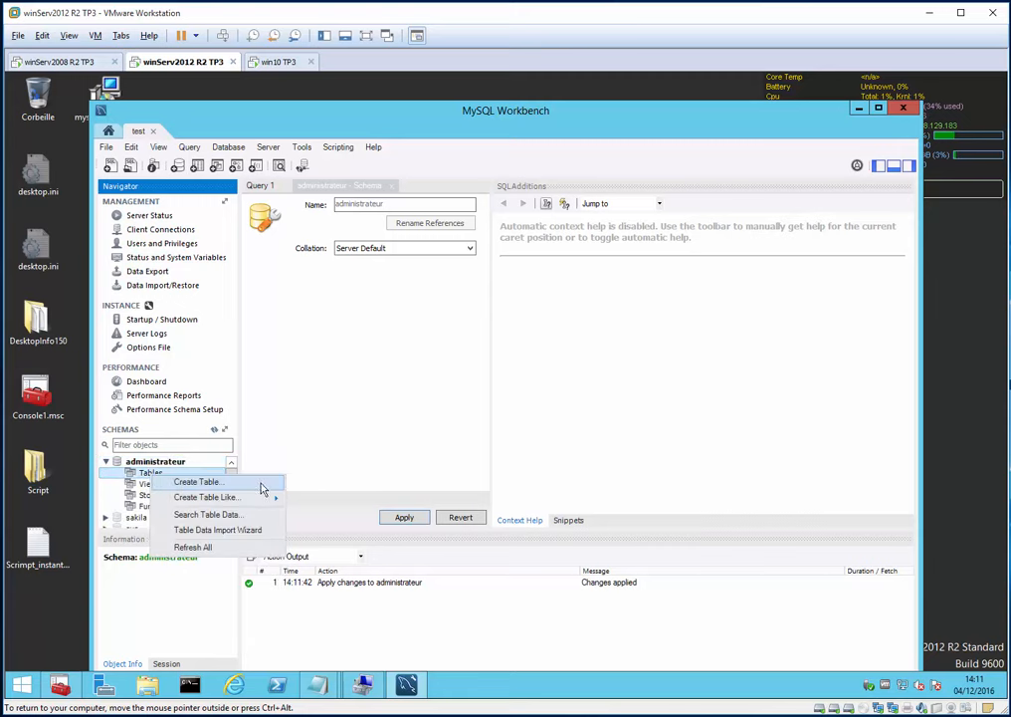
mouse_move(259, 501)
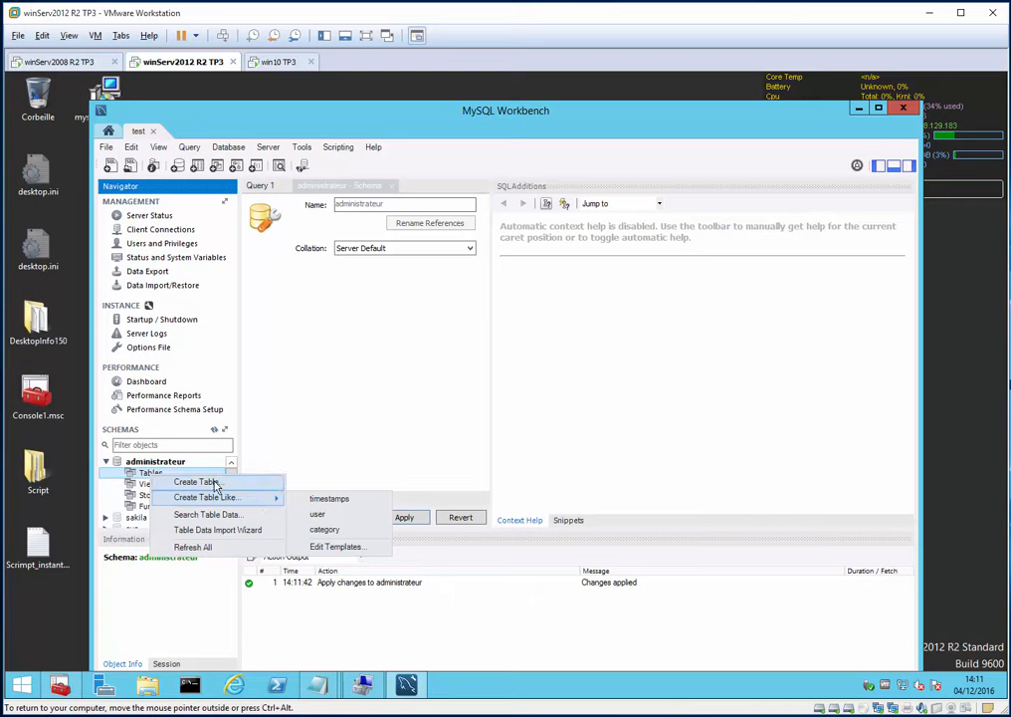
left_click(216, 485)
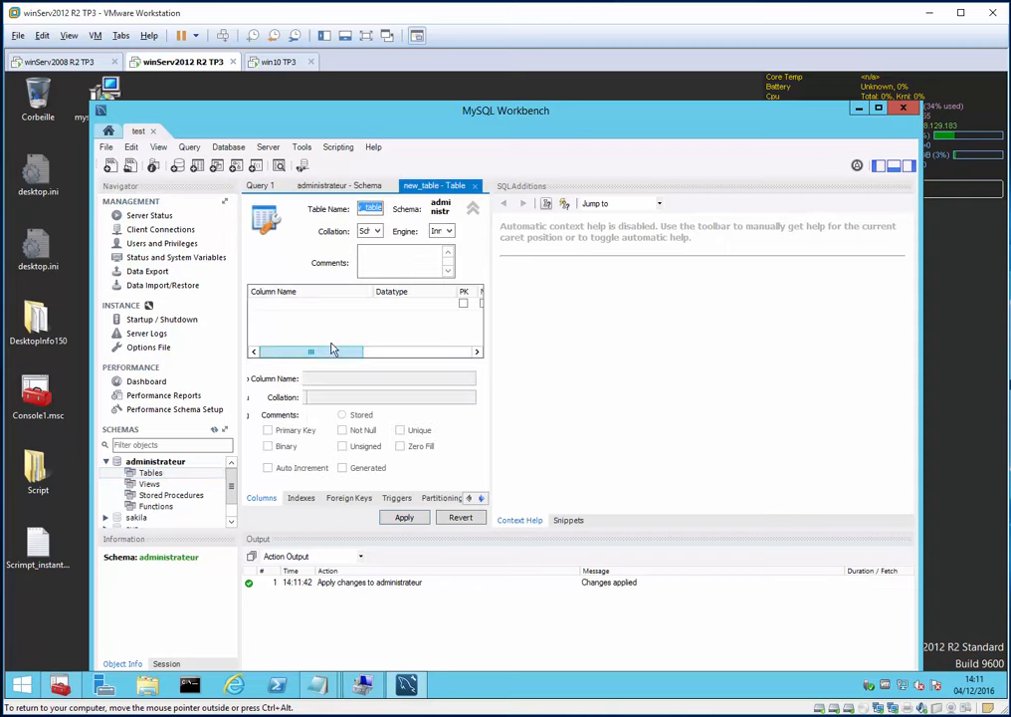
left_click(406, 517)
left_click(689, 557)
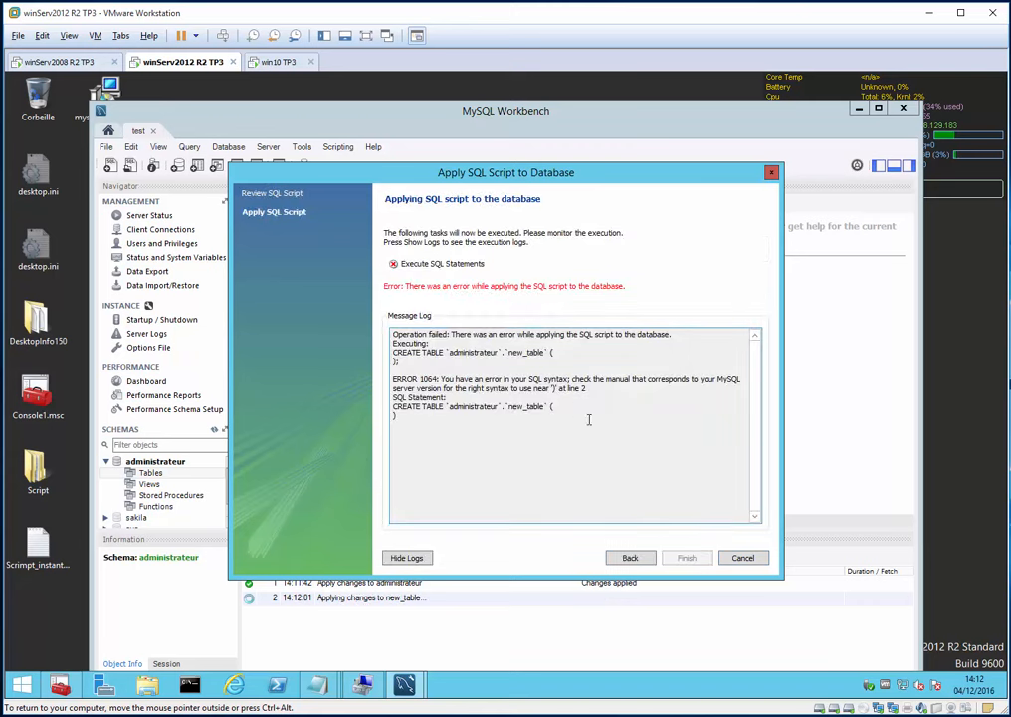
left_click(742, 560)
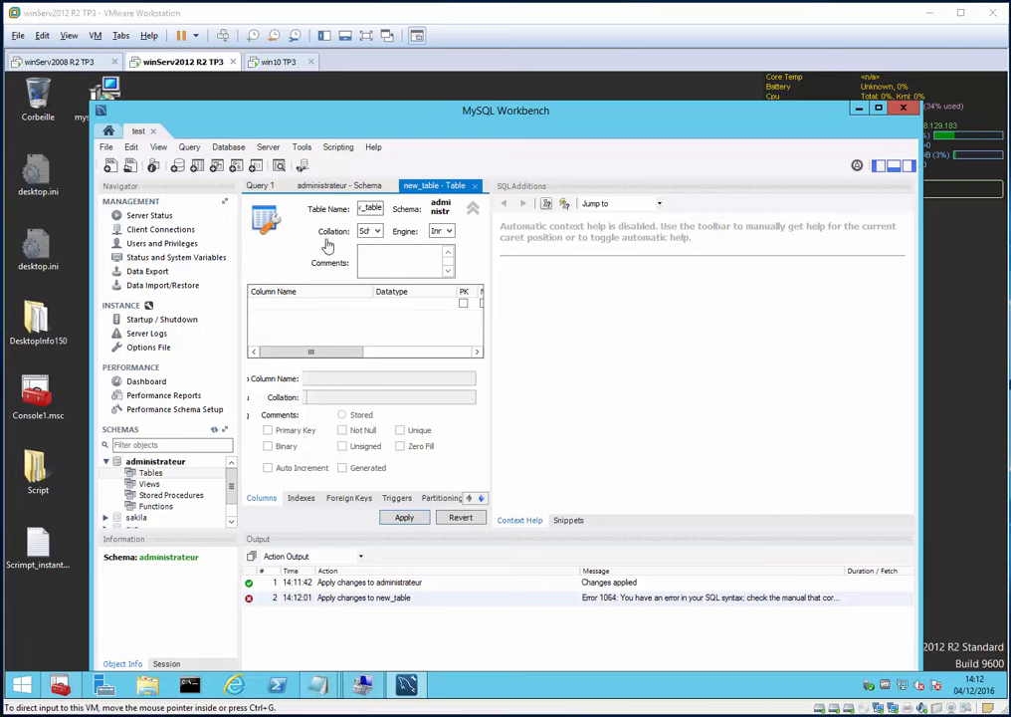
left_click(323, 187)
left_click(259, 187)
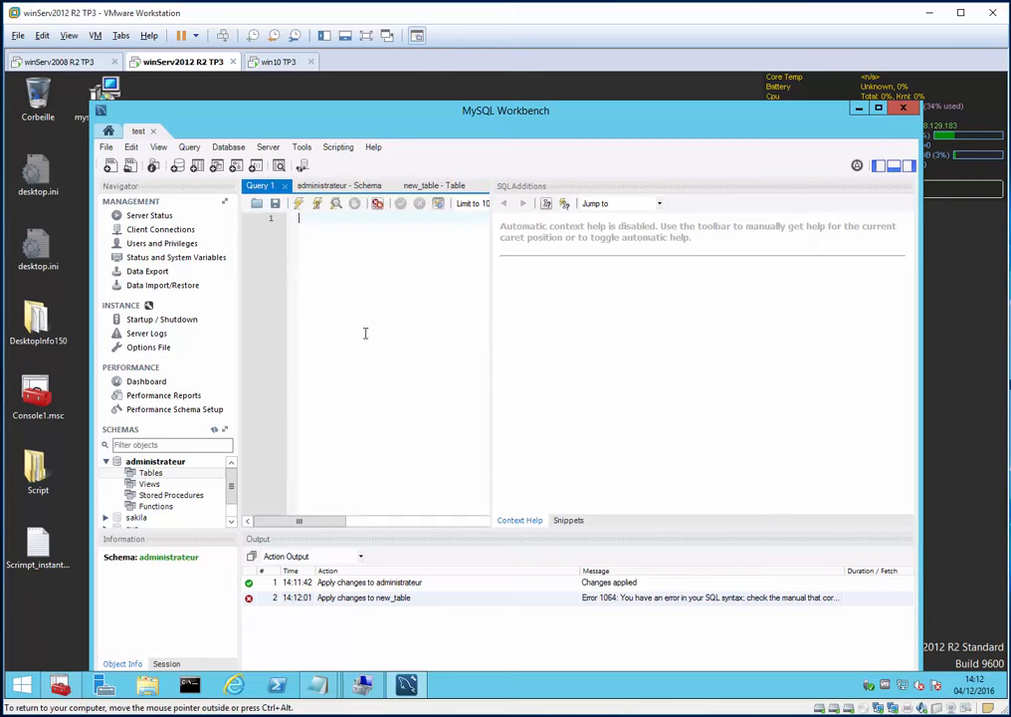
- Rename the table in the CREATE TABLE statement to test and run it
left_click(909, 167)
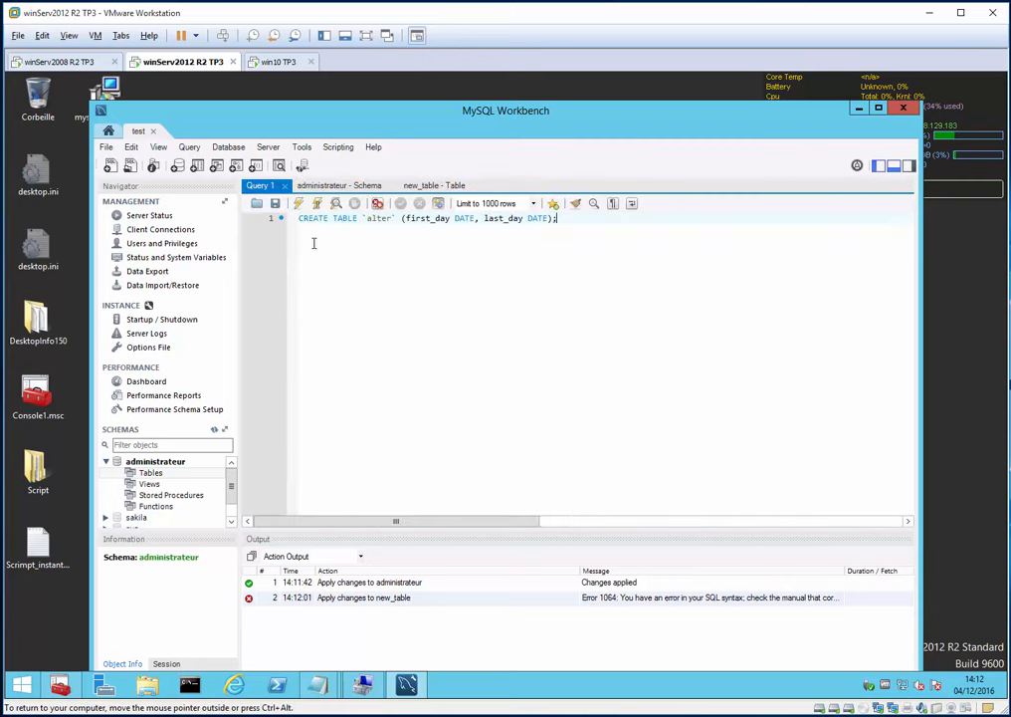
double_click(371, 219)
type("test")
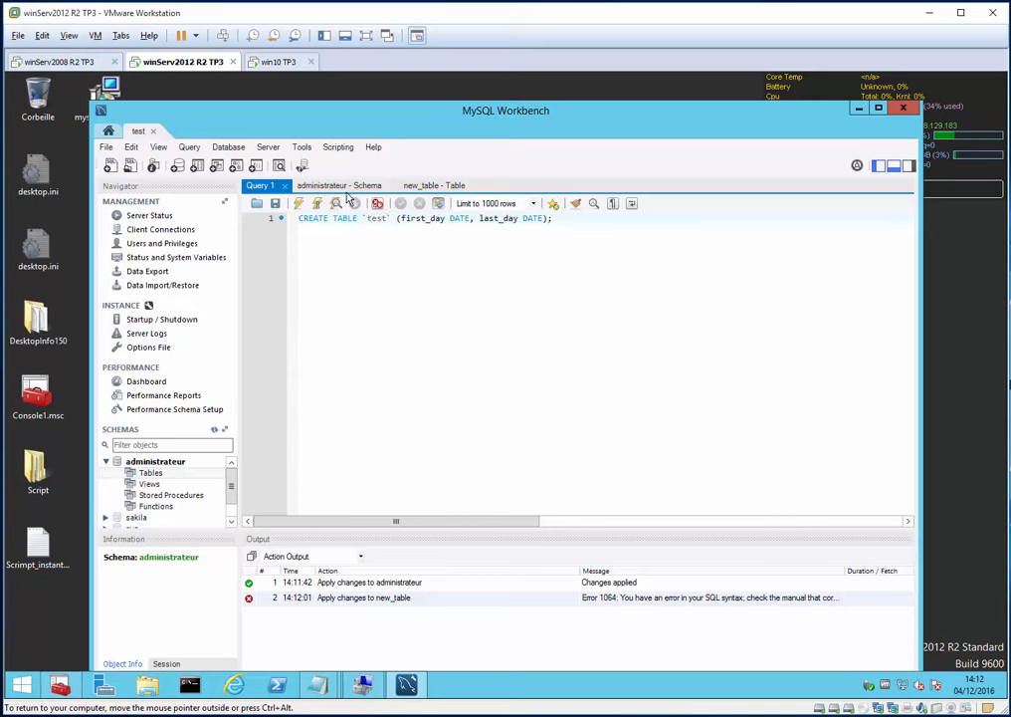
left_click(298, 203)
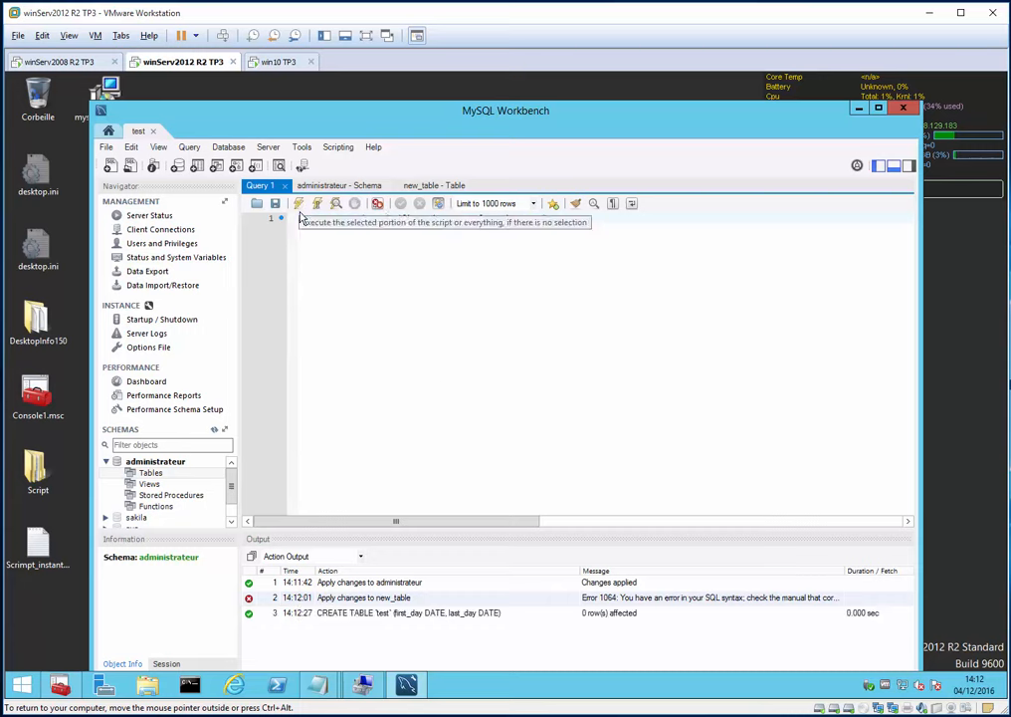
left_click(390, 614)
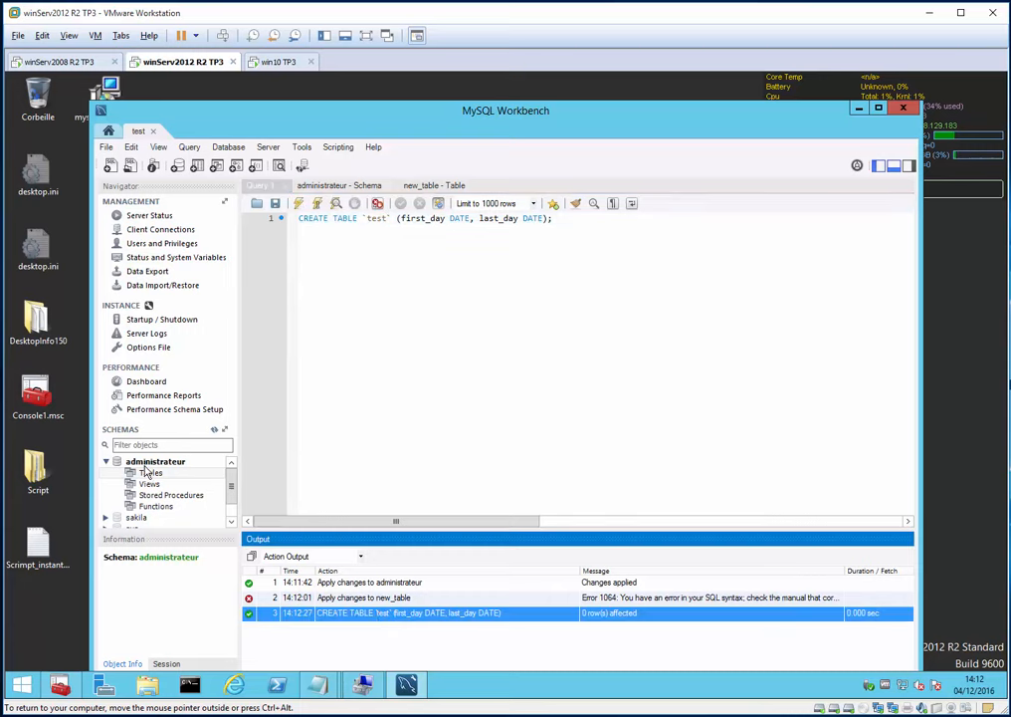
- Refresh administrateur and expand its Tables to show the new test table
left_click(215, 430)
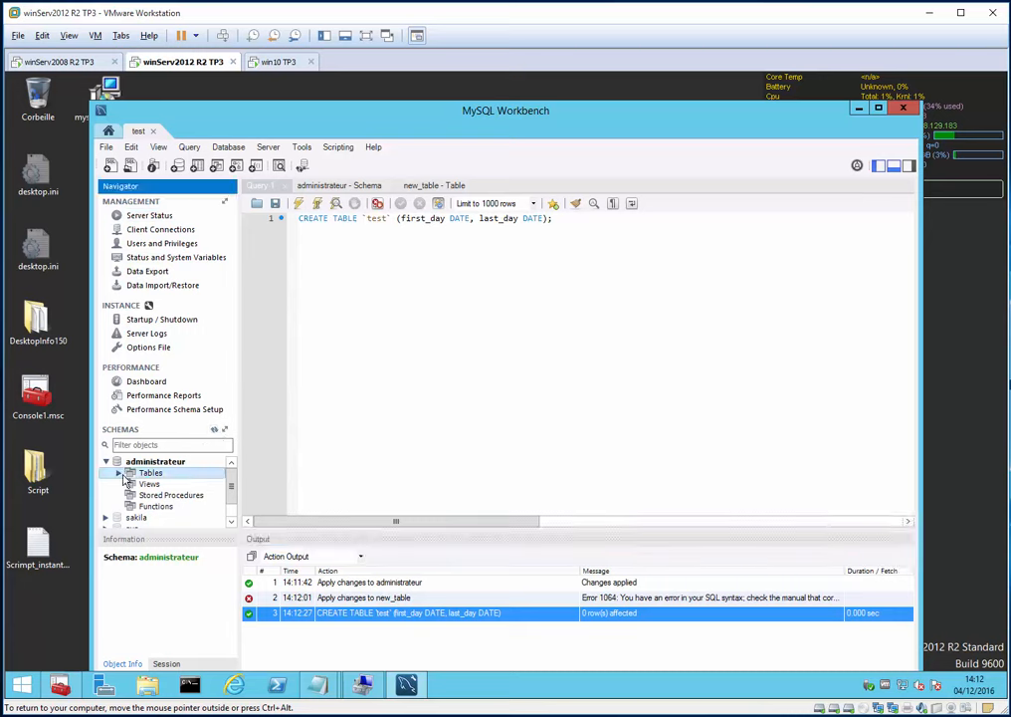
left_click(121, 474)
left_click(155, 483)
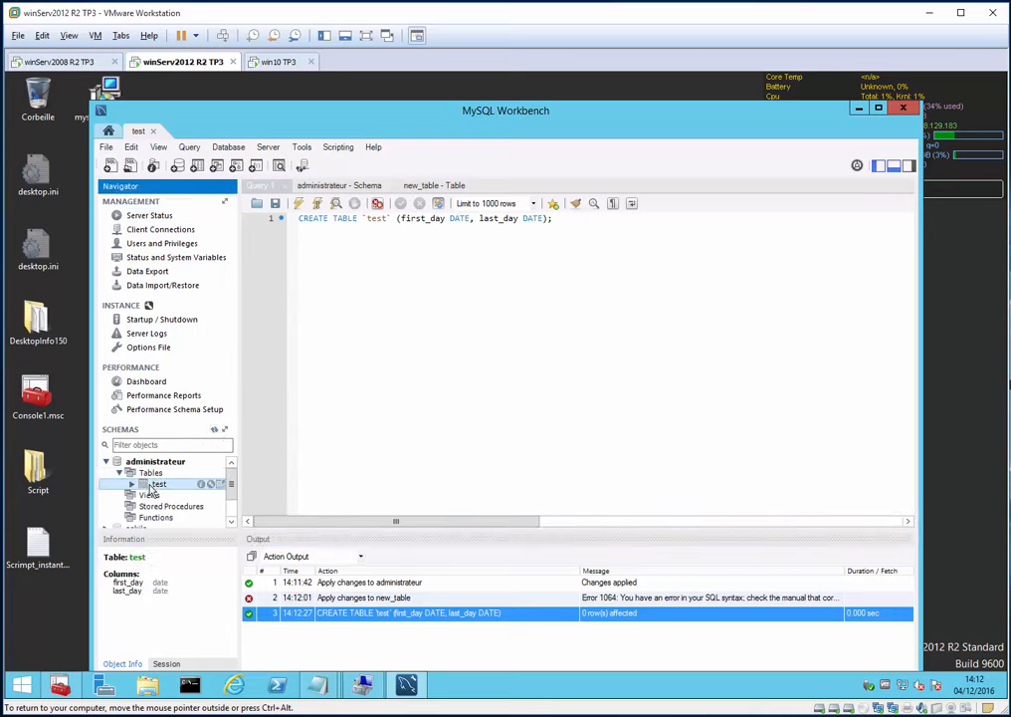
left_click(445, 316)
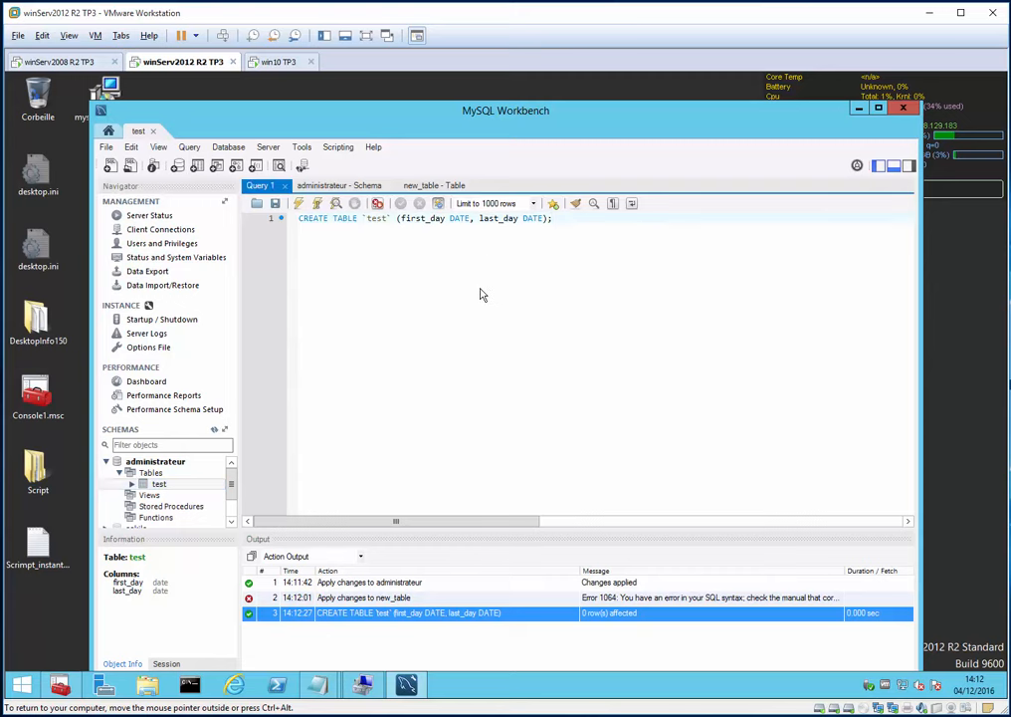
key("ctrl+s")
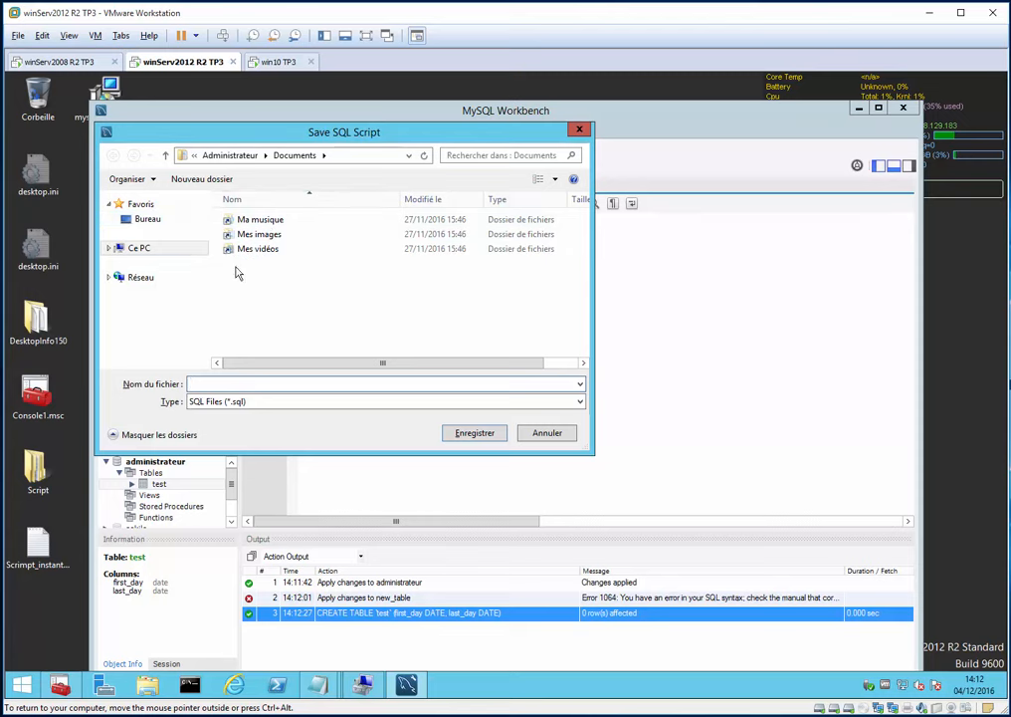
- Create a mysql folder on DATA (E:) and save the script there as test
left_click(130, 248)
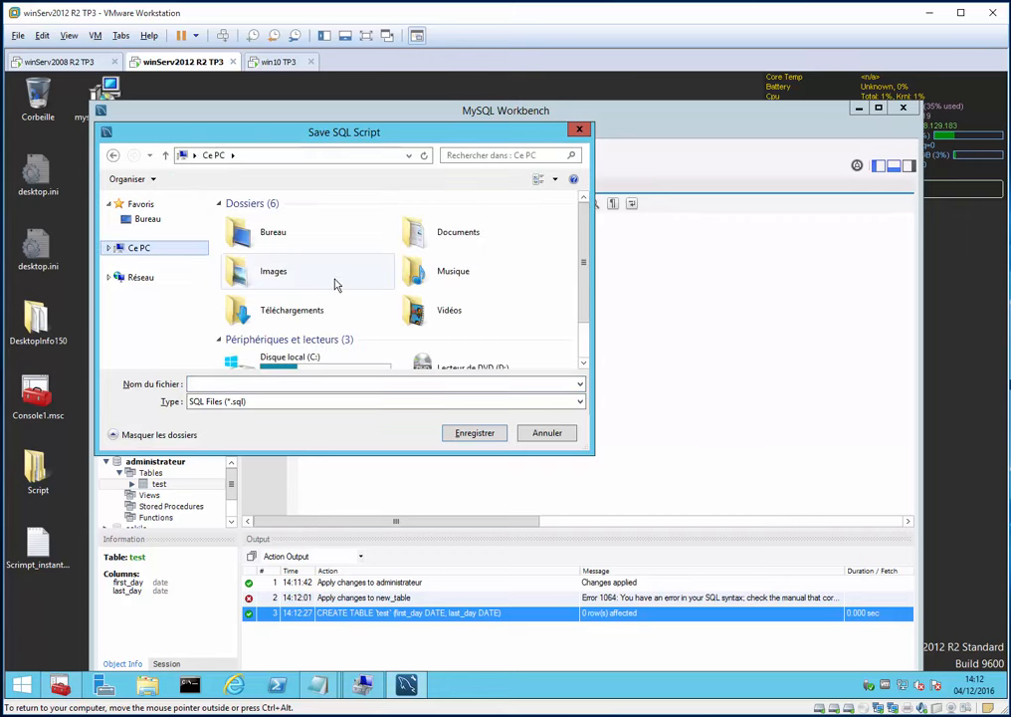
left_click(334, 360)
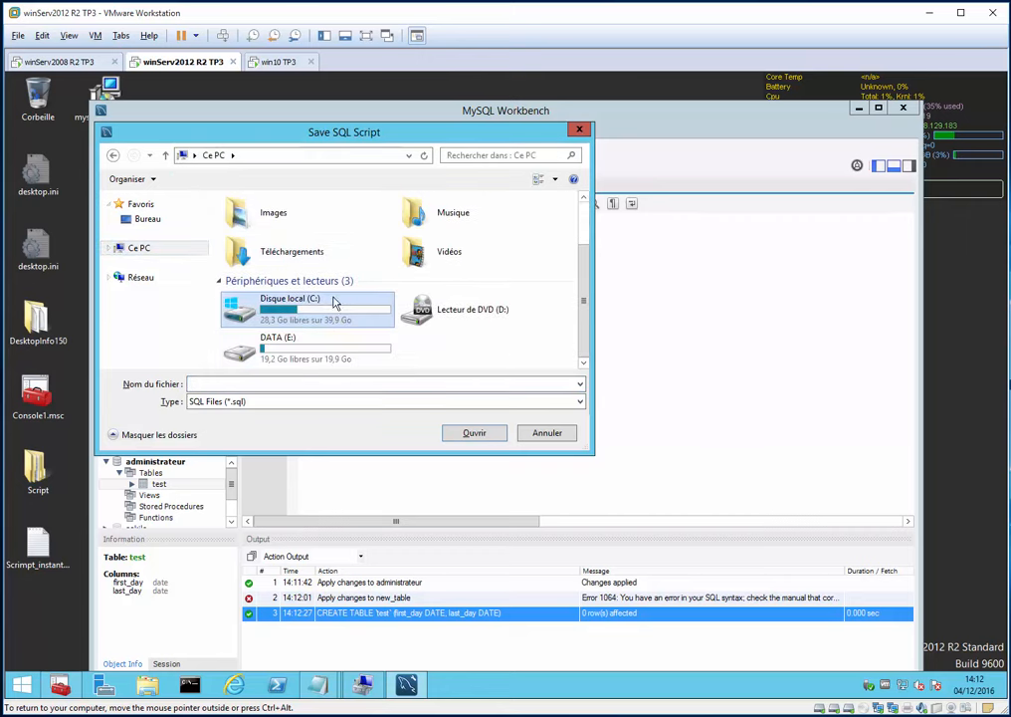
double_click(273, 340)
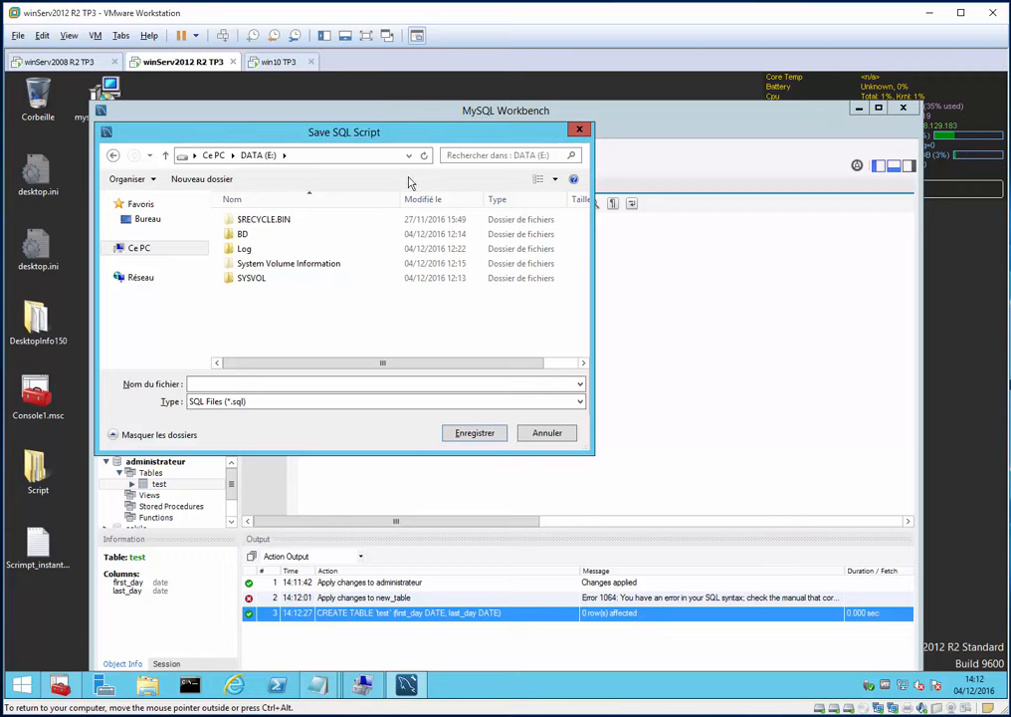
left_click(201, 179)
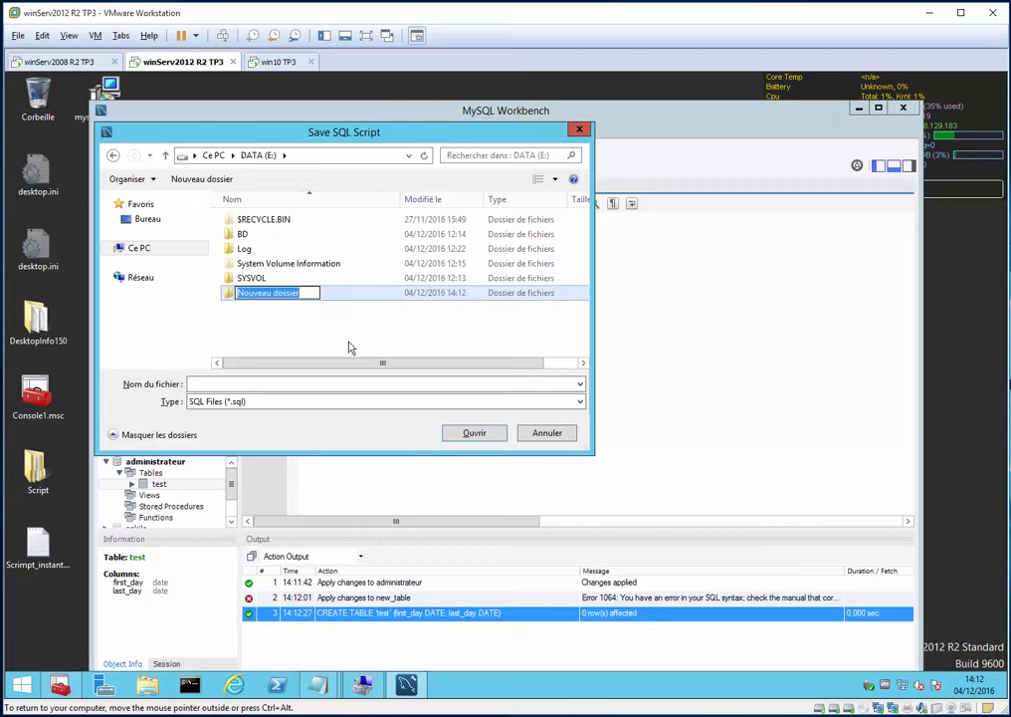
type("mysql")
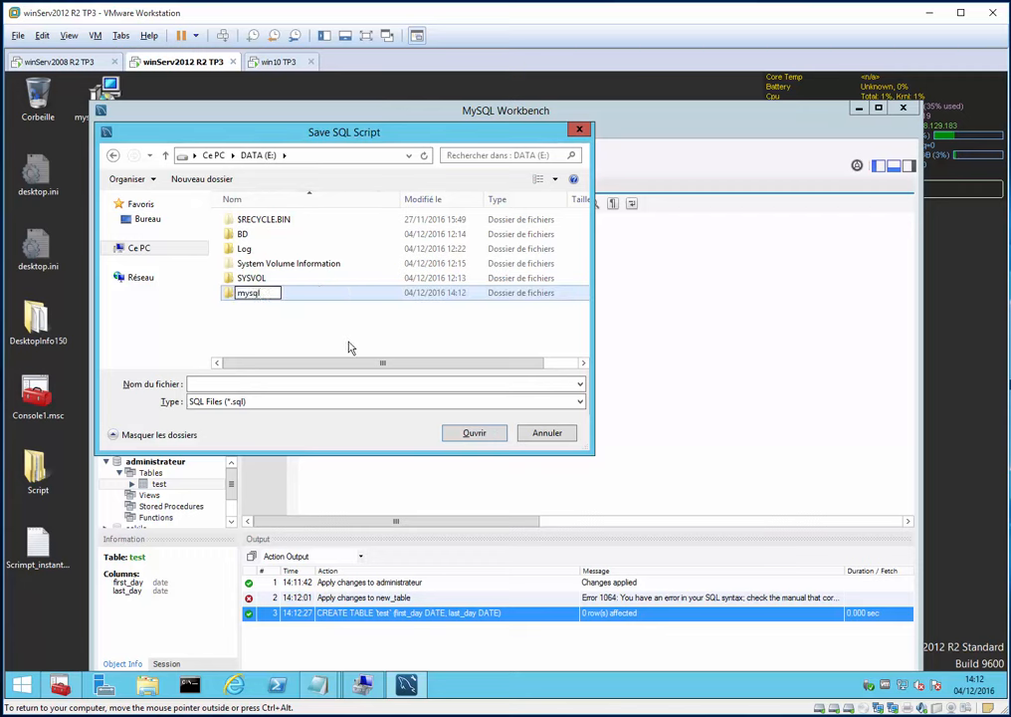
key("Return")
key("Return")
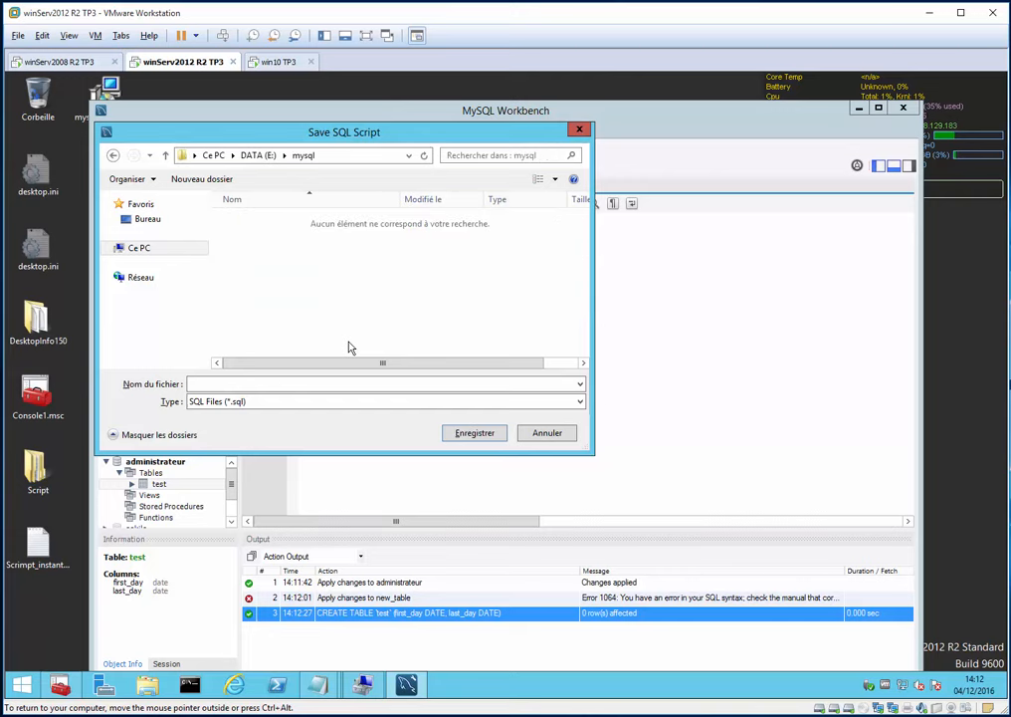
left_click(222, 382)
key("Return")
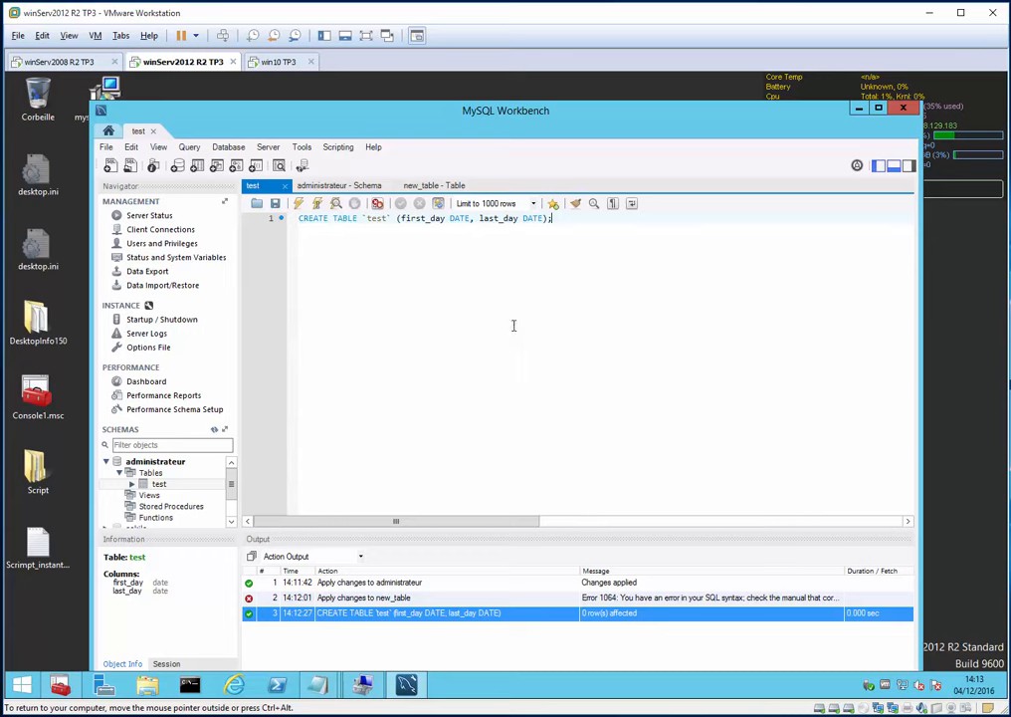
- Close the test script and schema tabs, discard the failing new_table changes, and exit Workbench
left_click(287, 186)
key("ctrl+w")
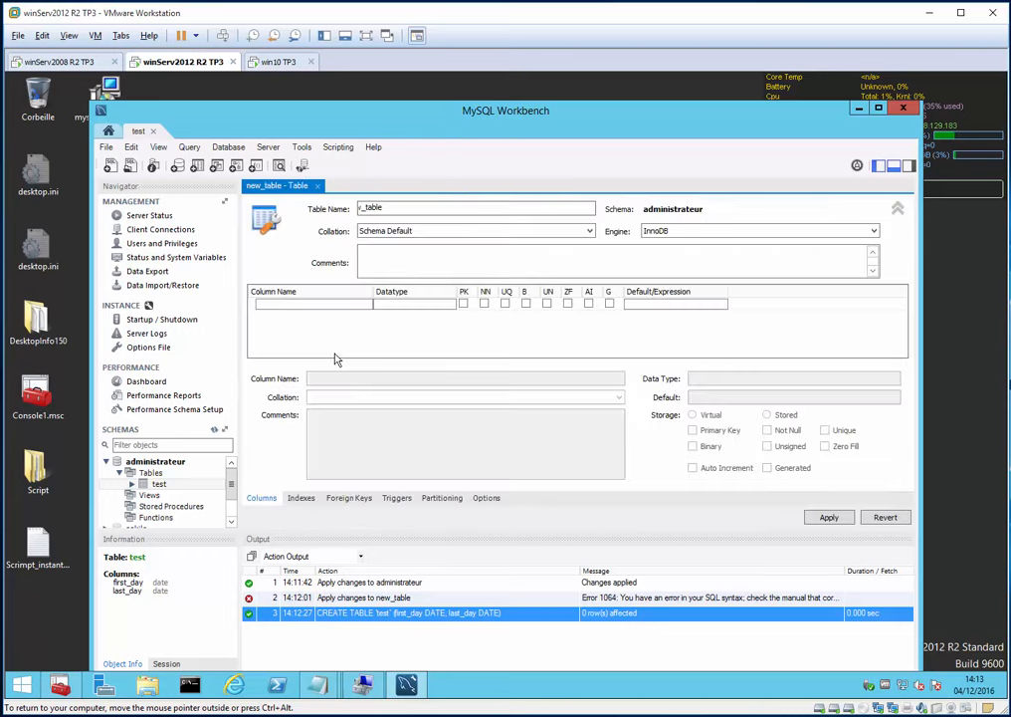
key("ctrl+w")
left_click(422, 355)
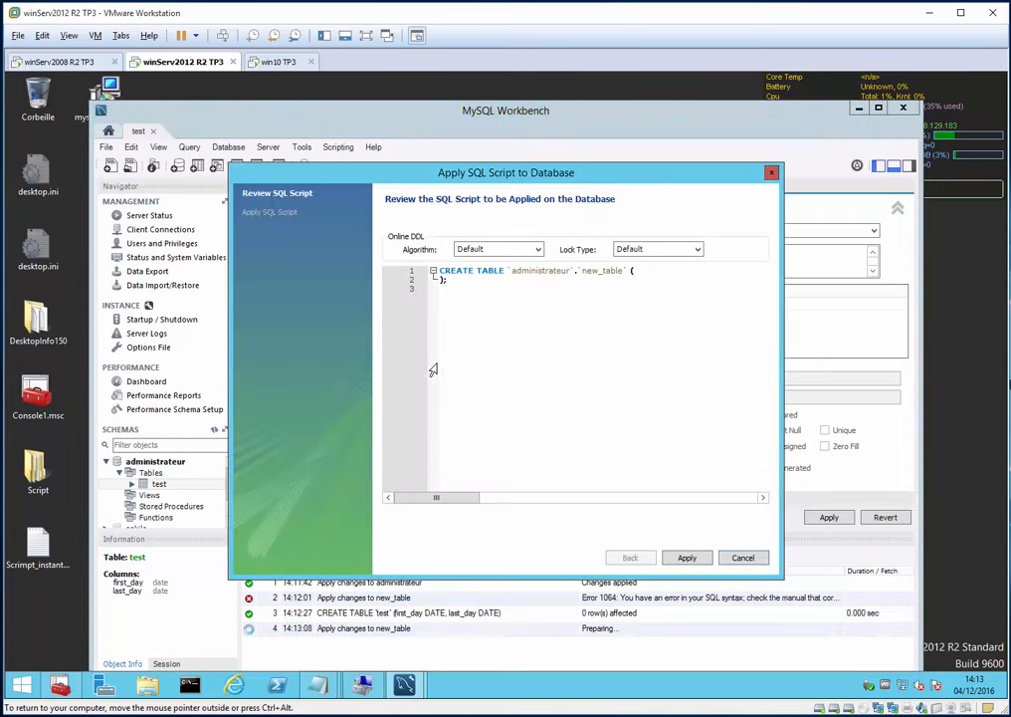
left_click(687, 559)
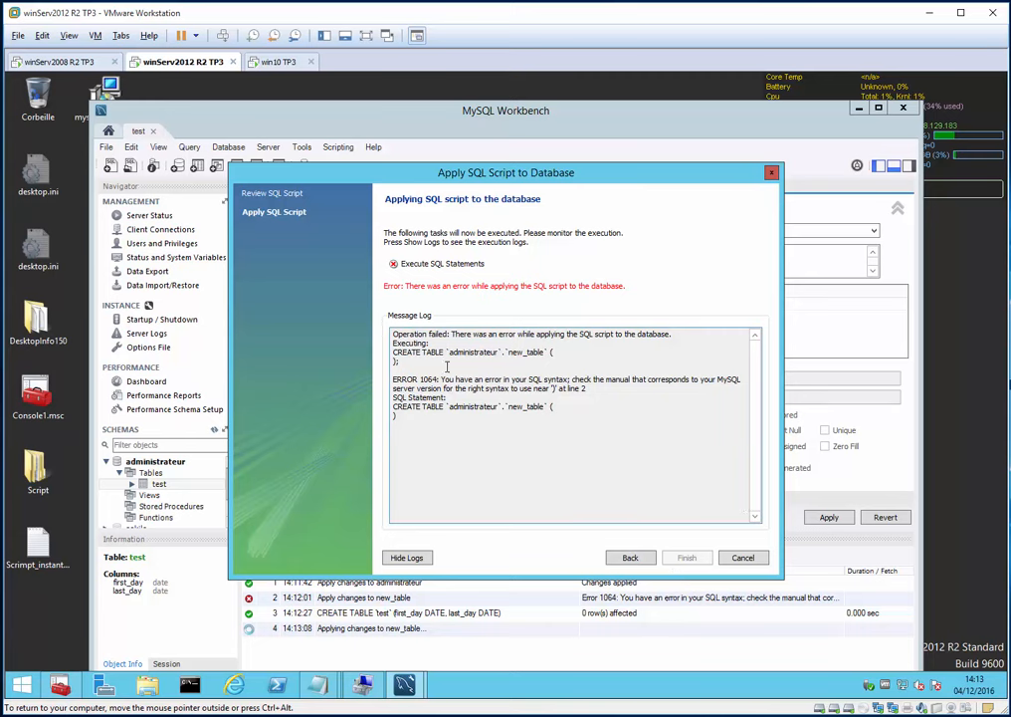
left_click(743, 557)
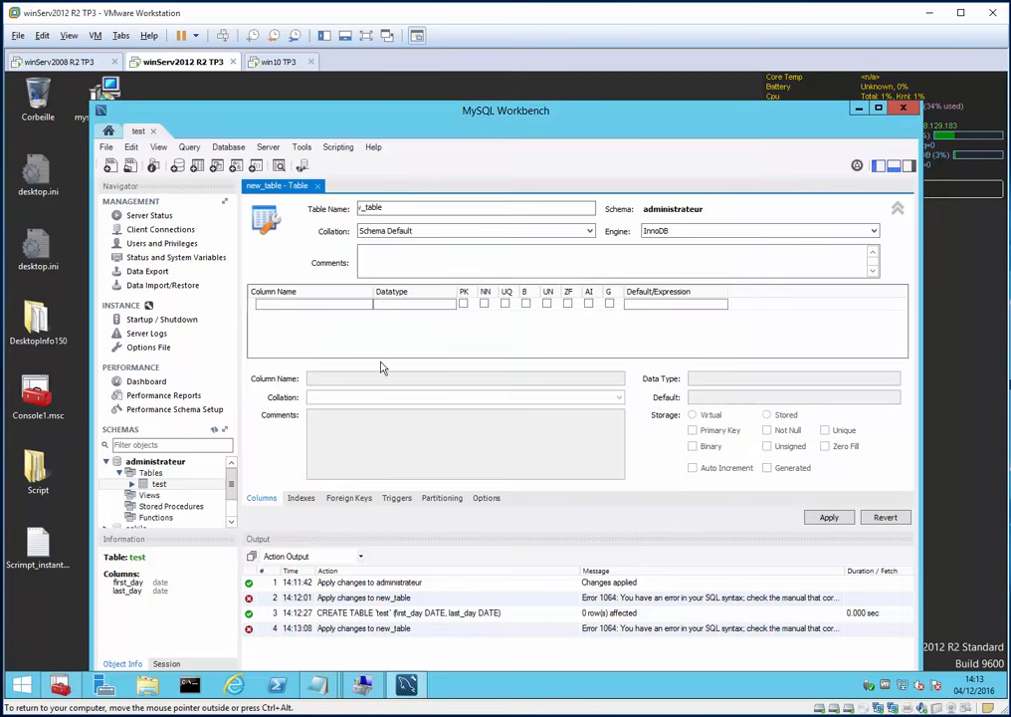
key("ctrl+w")
left_click(447, 384)
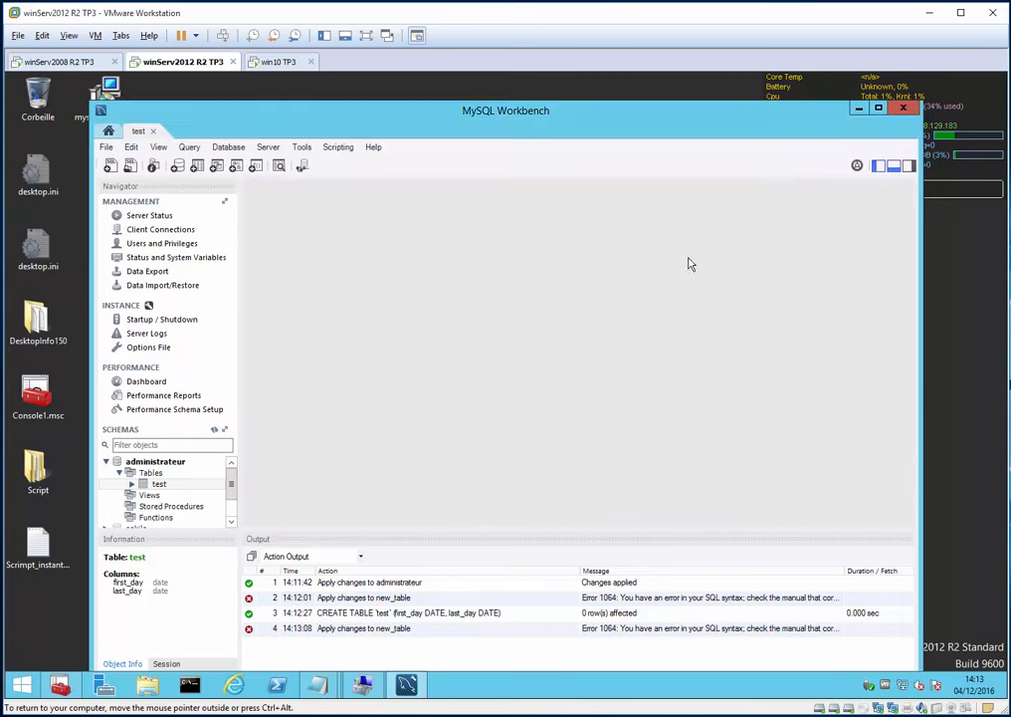
left_click(903, 108)
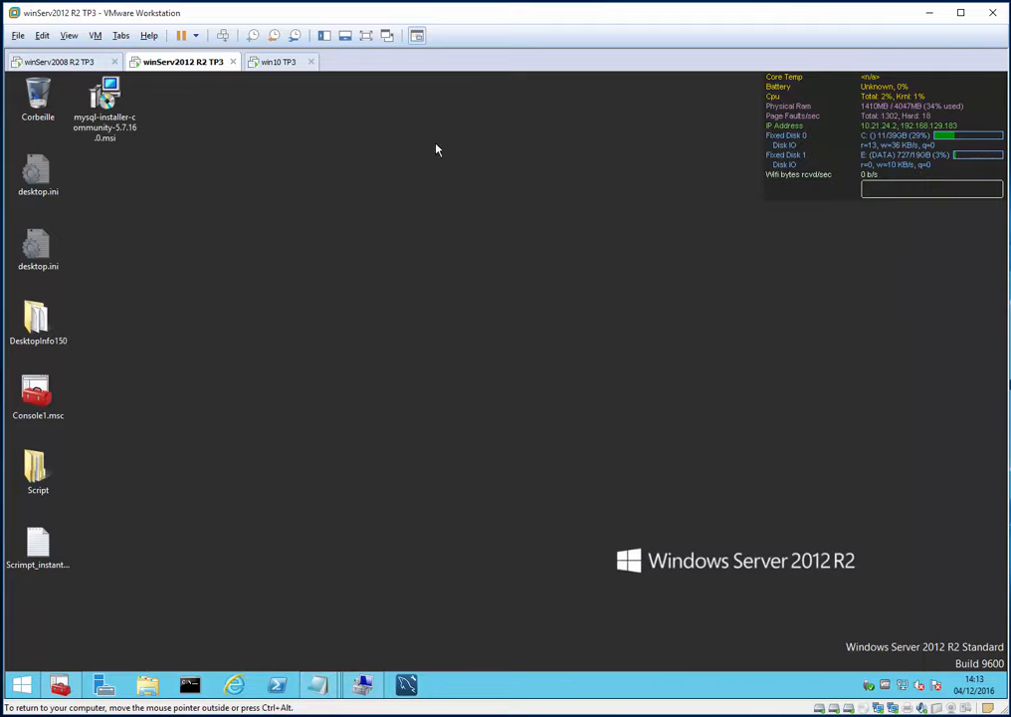
- Switch to the win10 VM and open the C: drive in File Explorer
left_click(272, 64)
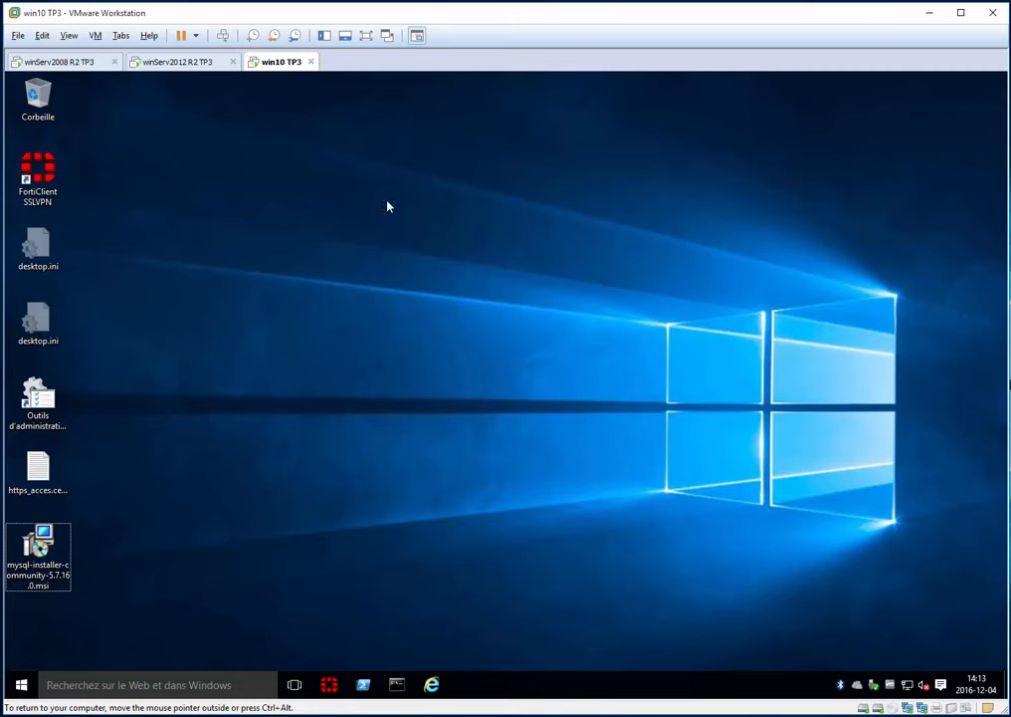
key("super+e")
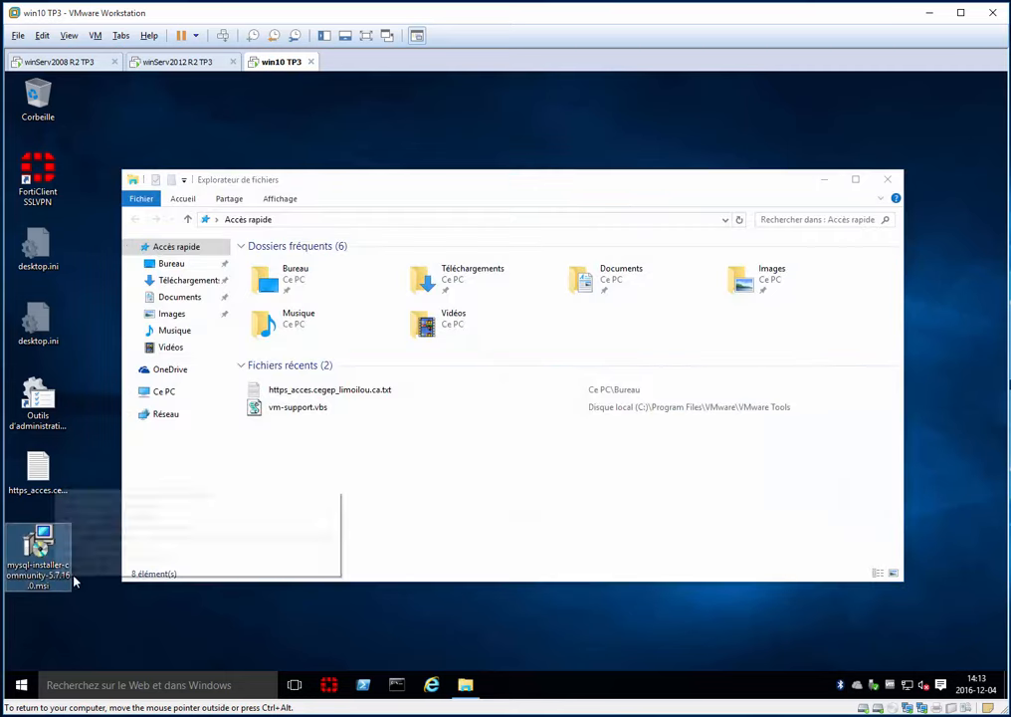
left_click(159, 391)
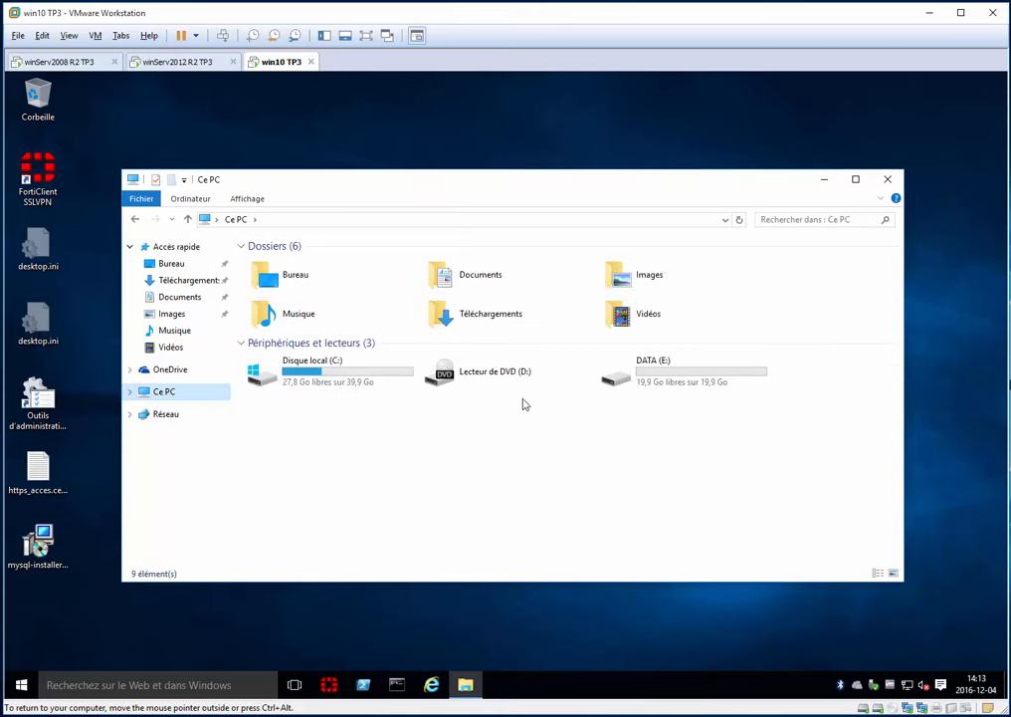
double_click(329, 388)
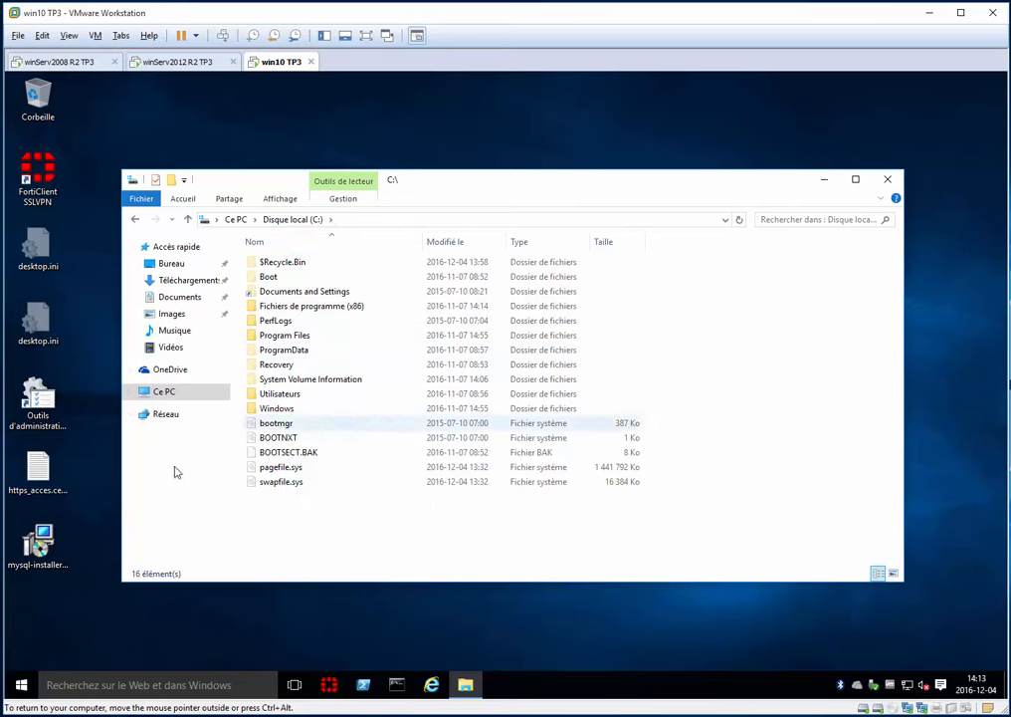
- Copy mysql-installer-community-5.7.16.0.msi from the desktop into C:\Program Files, granting permission
left_click(39, 546)
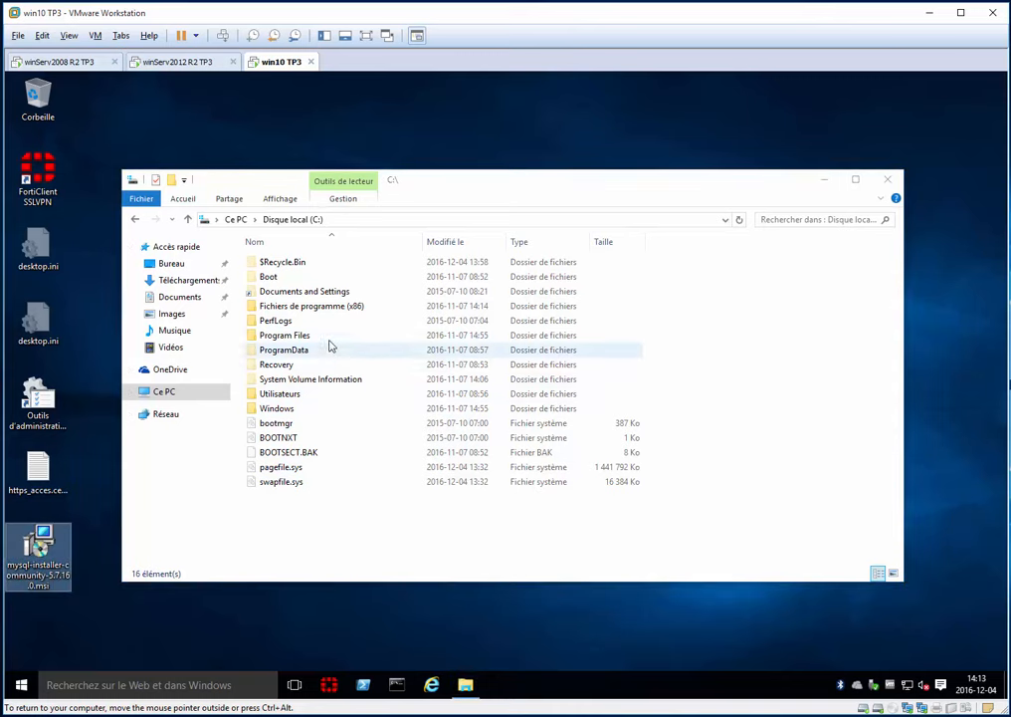
left_click(316, 340)
double_click(316, 337)
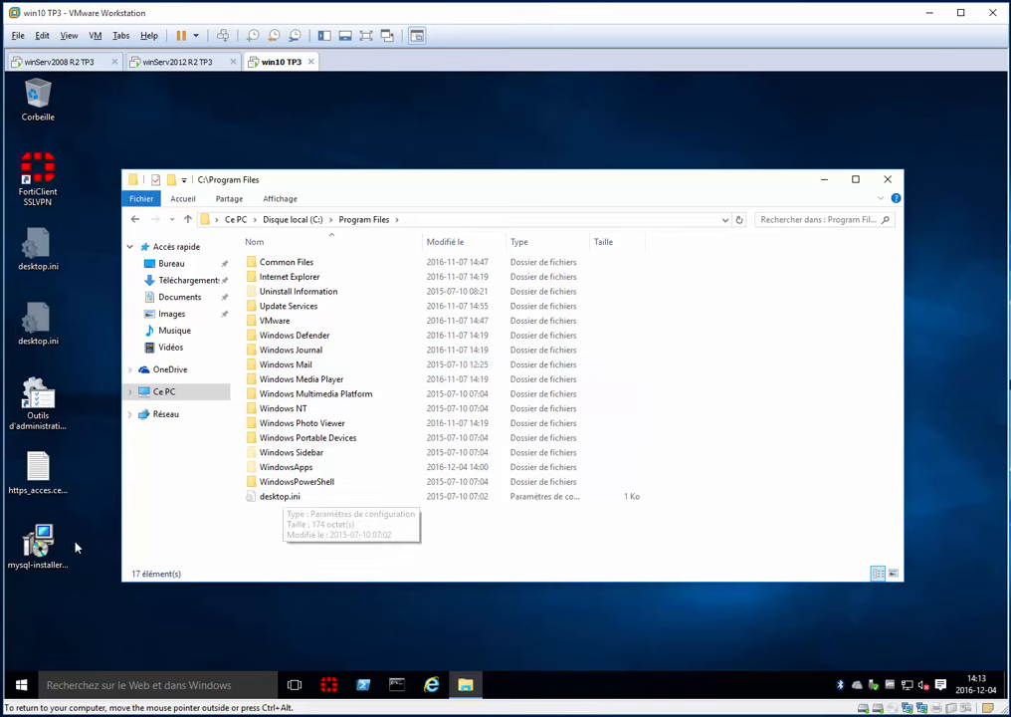
left_click(44, 548)
left_click_drag(360, 552, 360, 543)
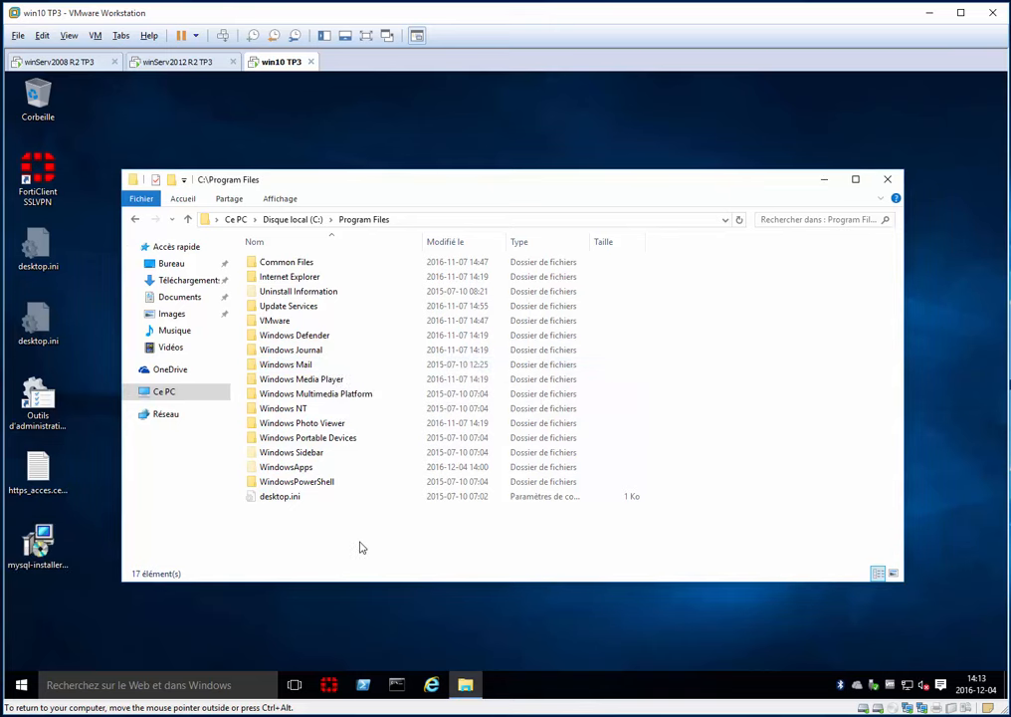
left_click(254, 298)
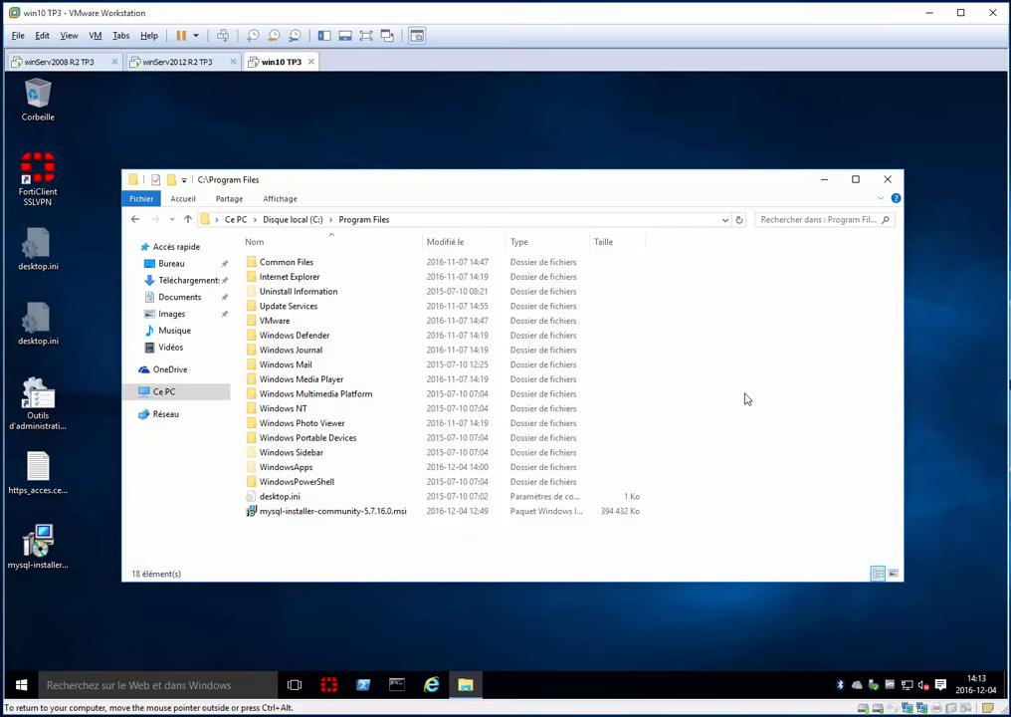
key("alt+F4")
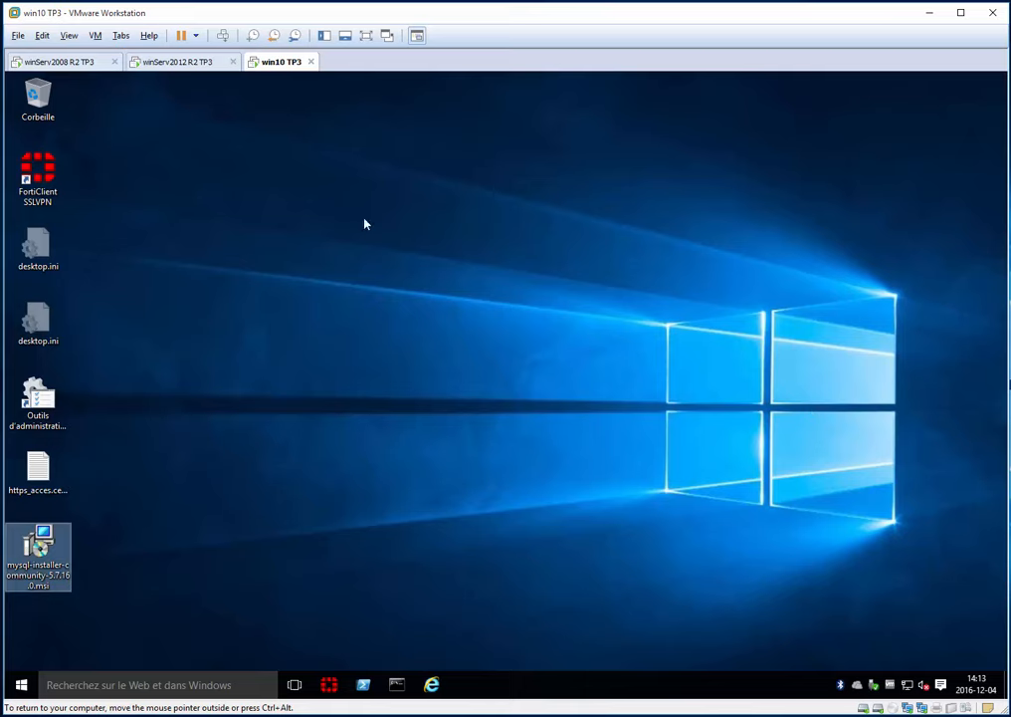
left_click(406, 343)
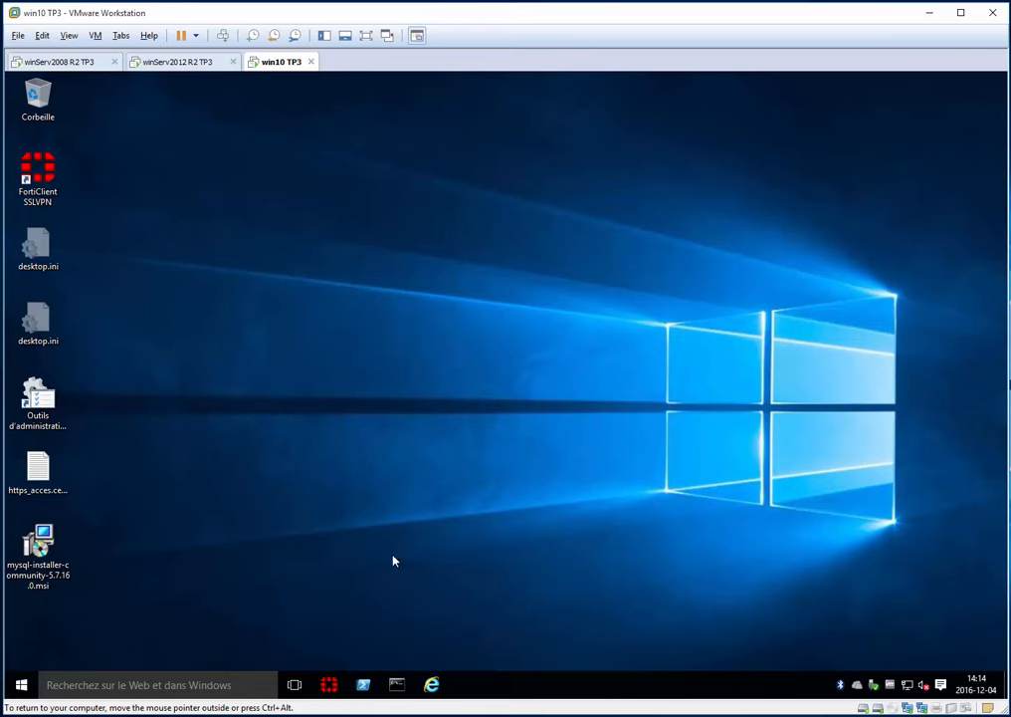
- Ping 10.21.24.1 from a Command Prompt
left_click(396, 683)
left_click(265, 237)
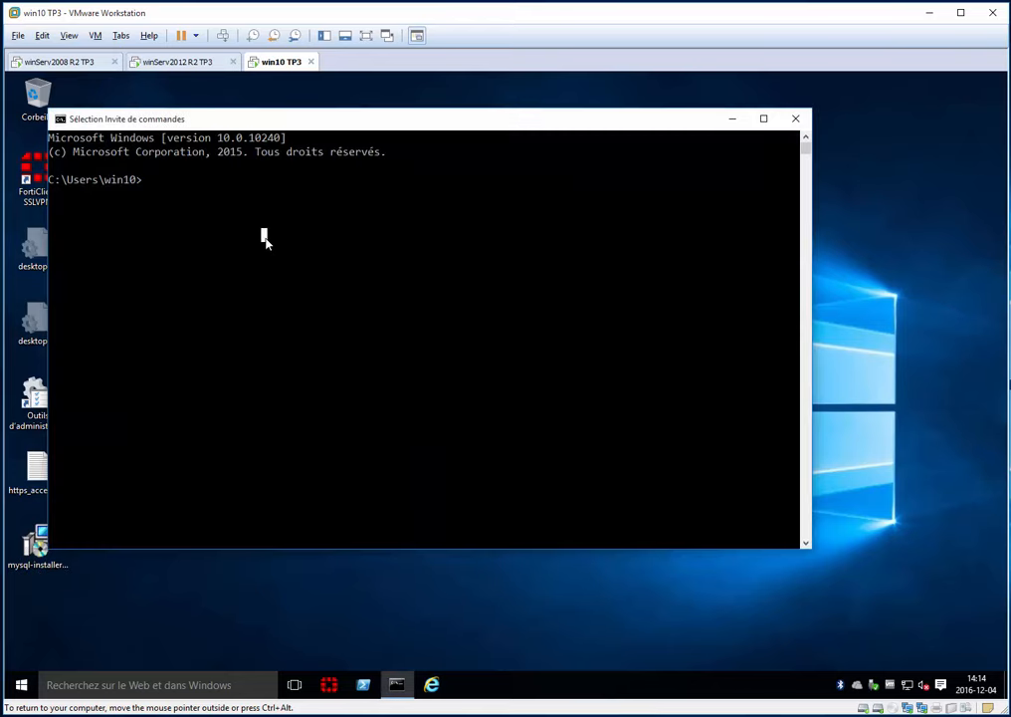
type("pin")
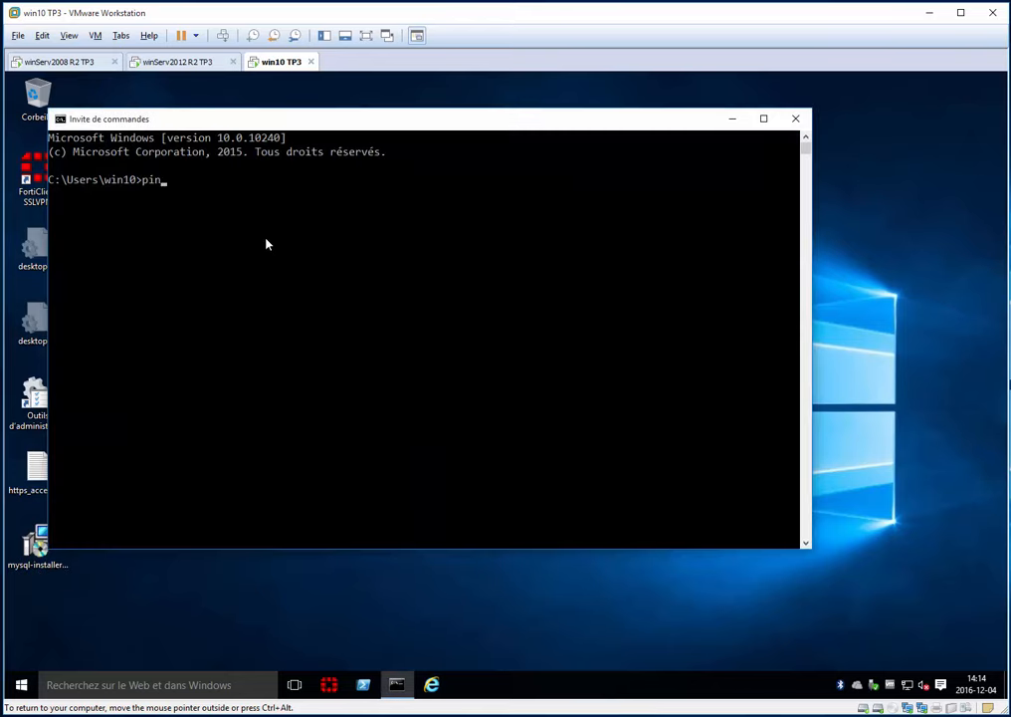
type("g 10.21.24.1")
key("Return")
- Stop that ping, ping 10.21.24.2 instead, and close the console
key("ctrl+c")
key("Up")
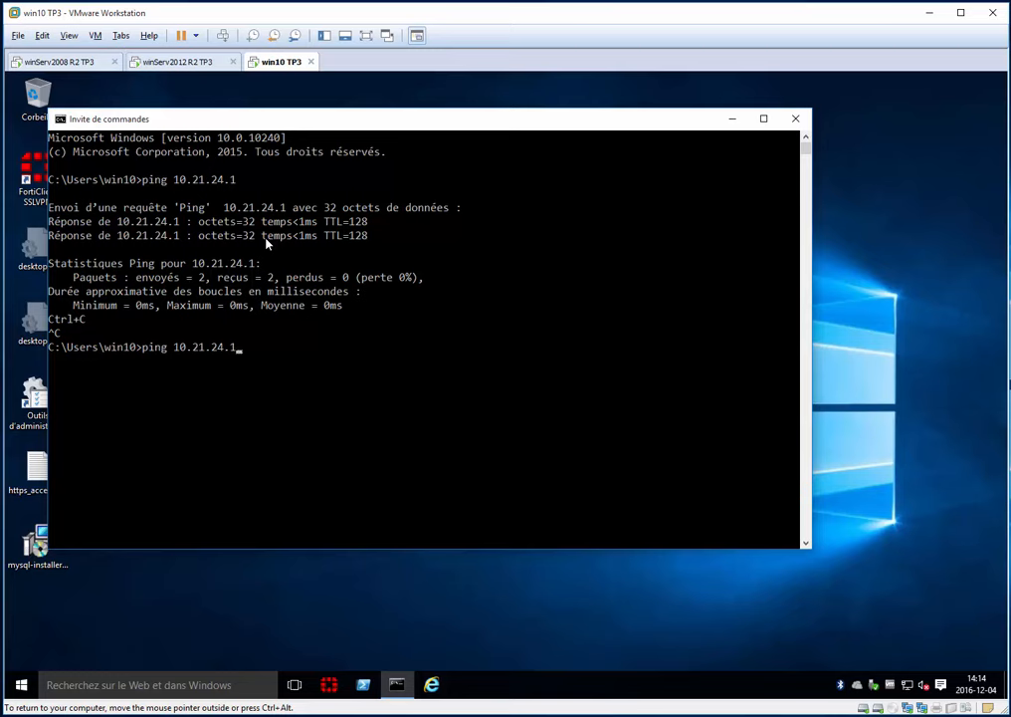
key("BackSpace")
type("2")
key("Return")
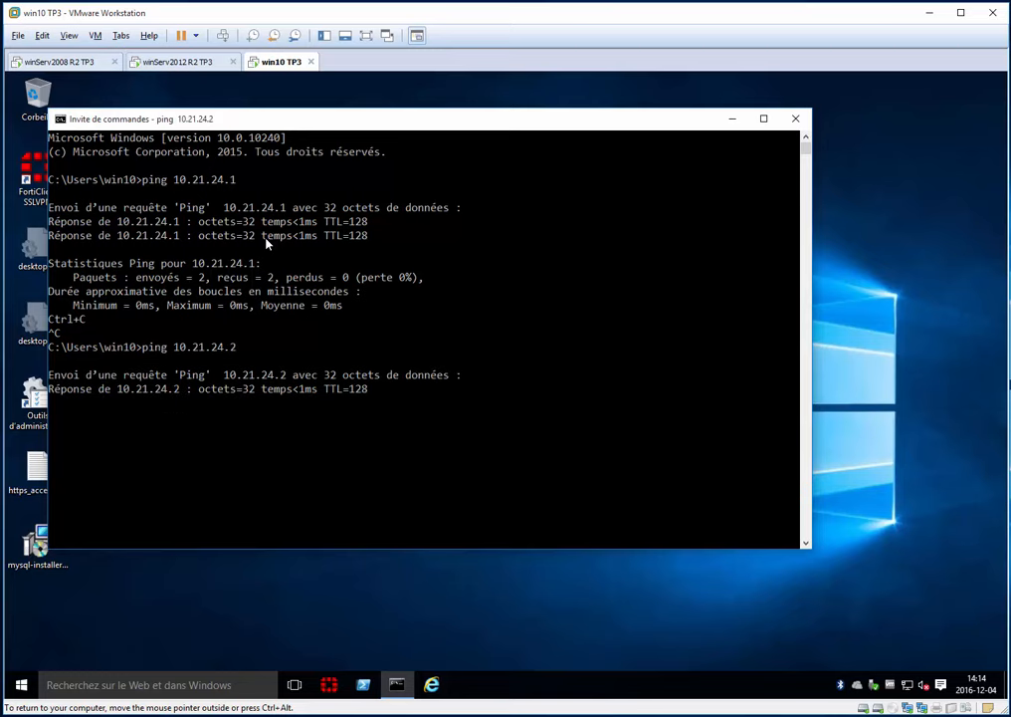
left_click(420, 444)
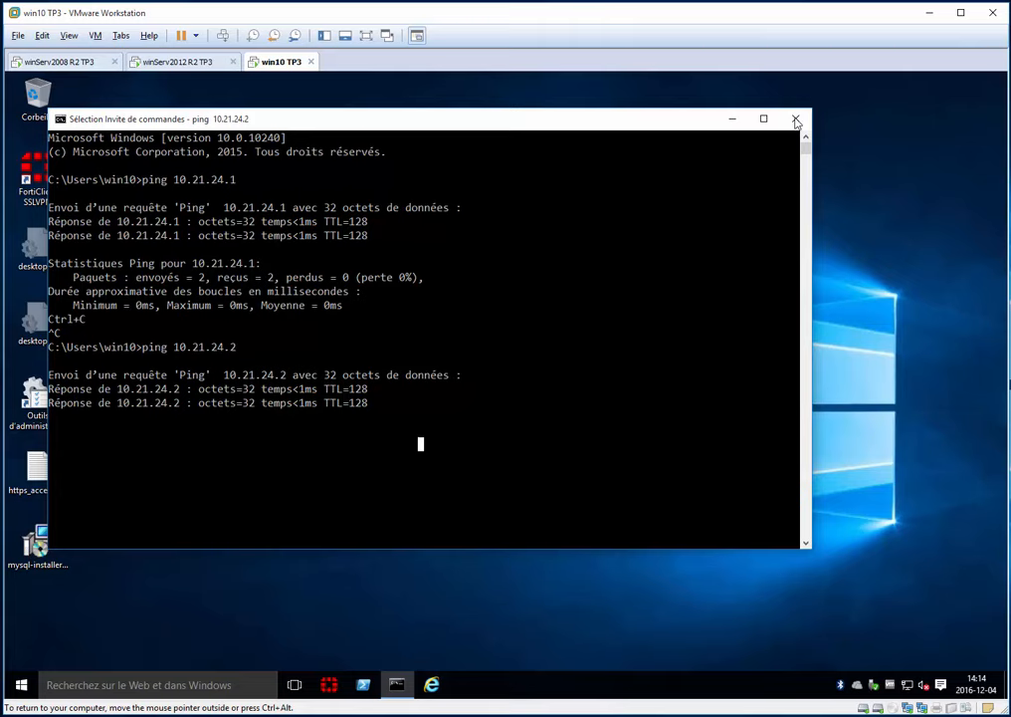
key("alt+F4")
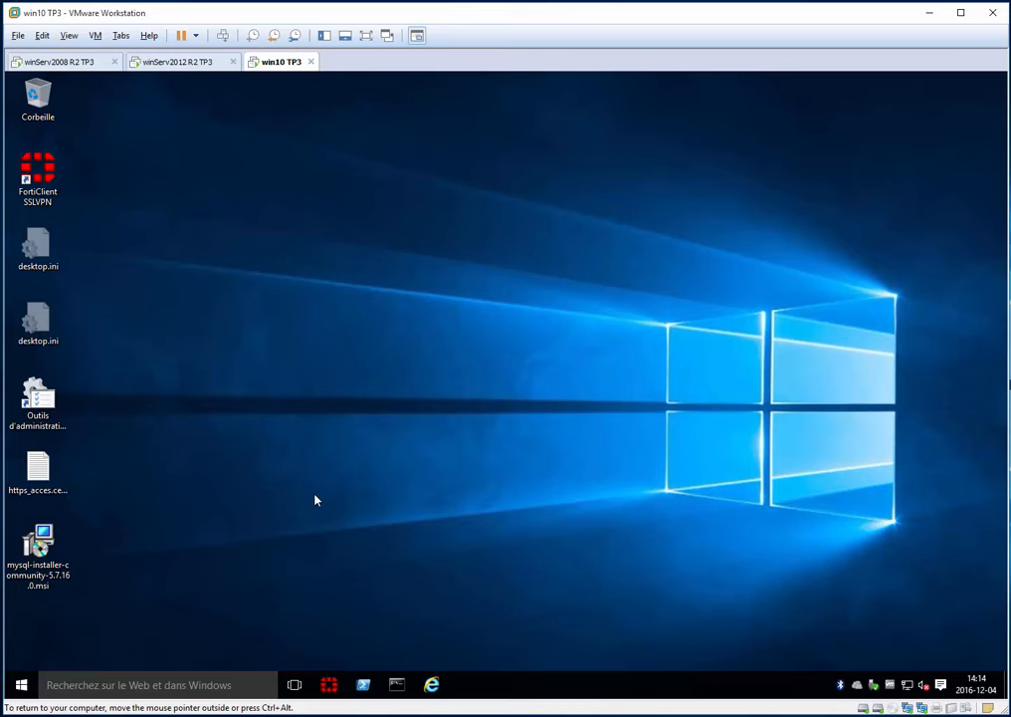
- Open PWin10-SD's computer name change dialog from This PC's system properties and choose Domain membership
key("super+e")
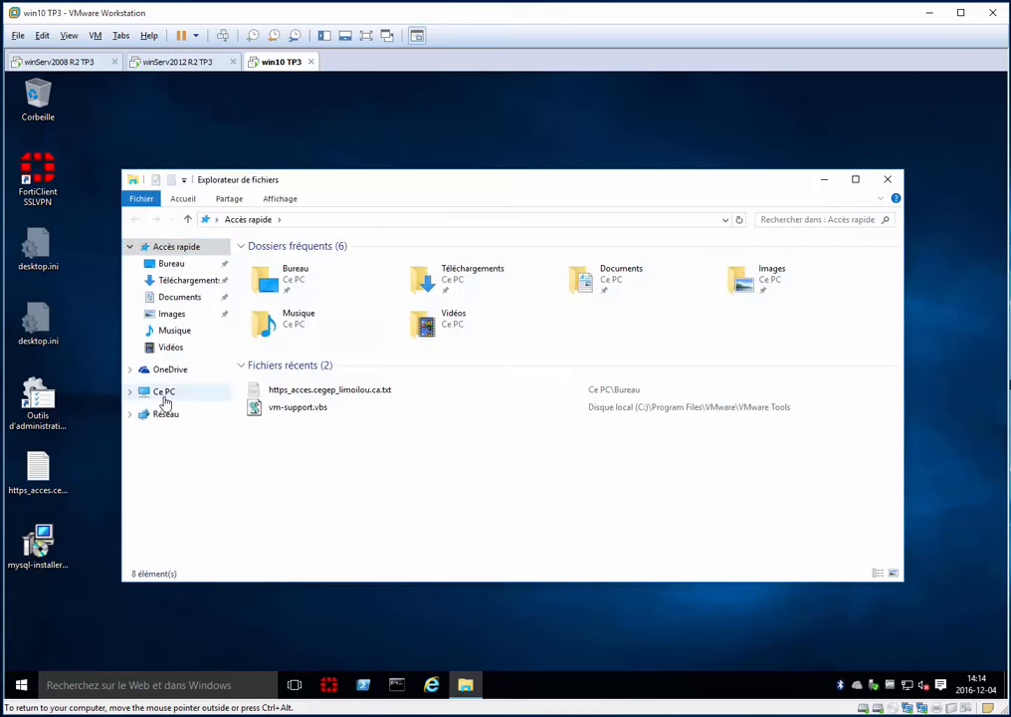
right_click(165, 398)
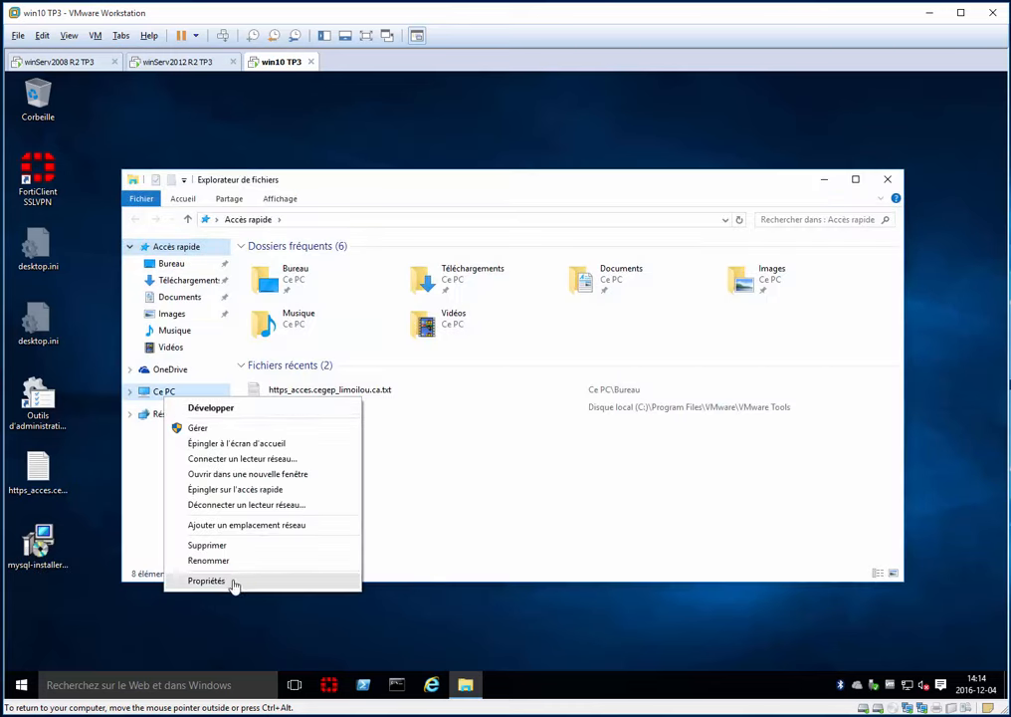
left_click(234, 583)
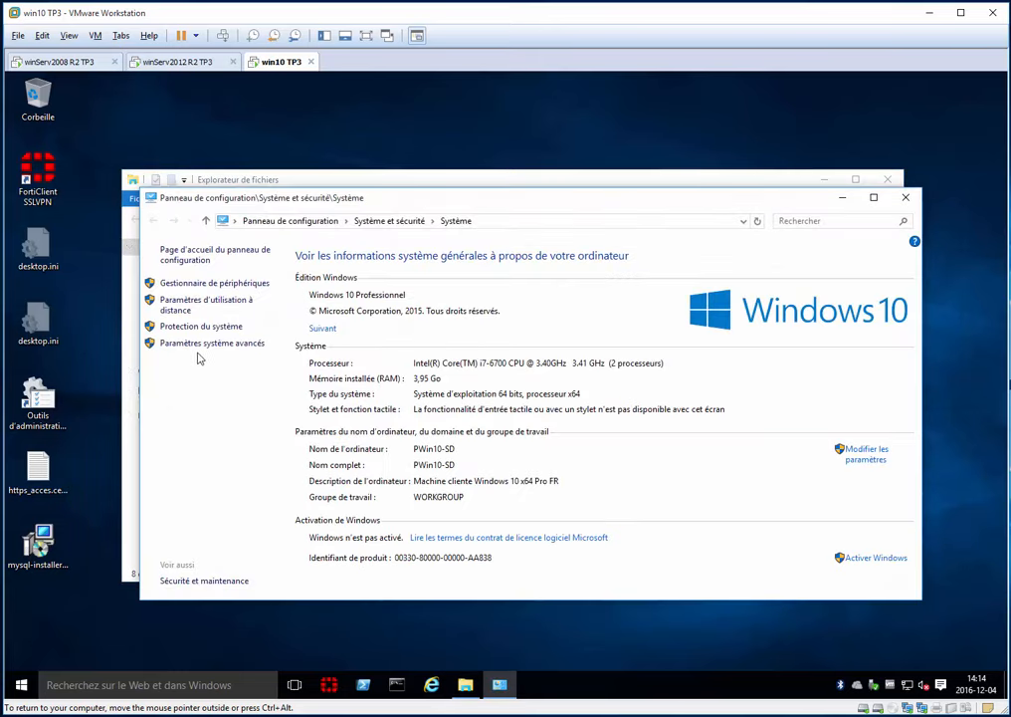
left_click(244, 343)
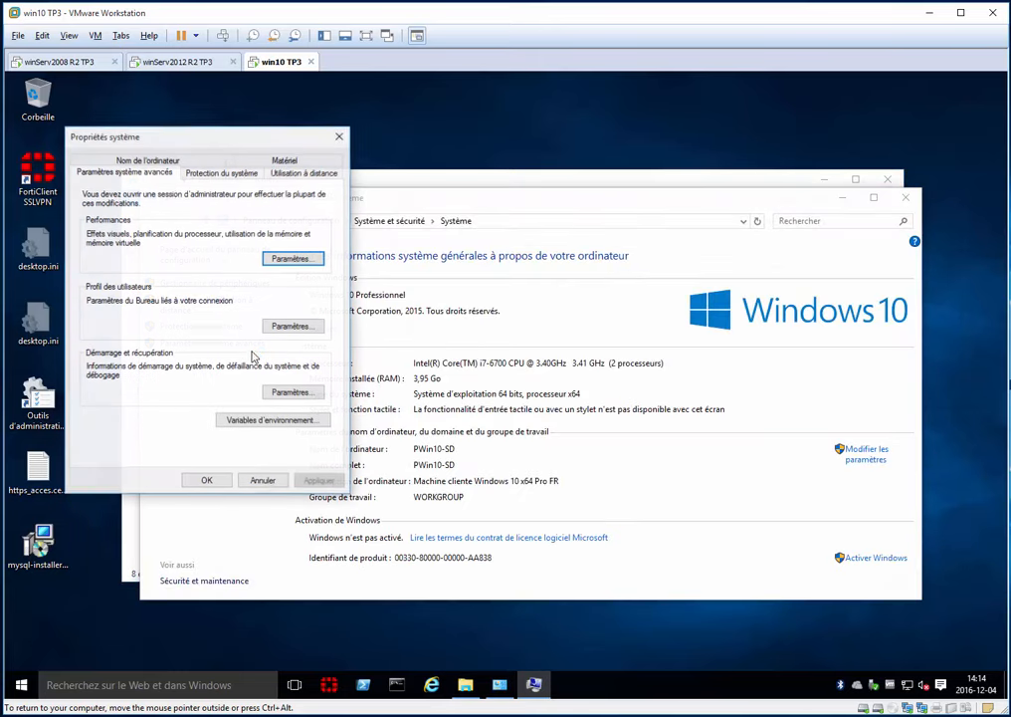
left_click(149, 160)
left_click(306, 346)
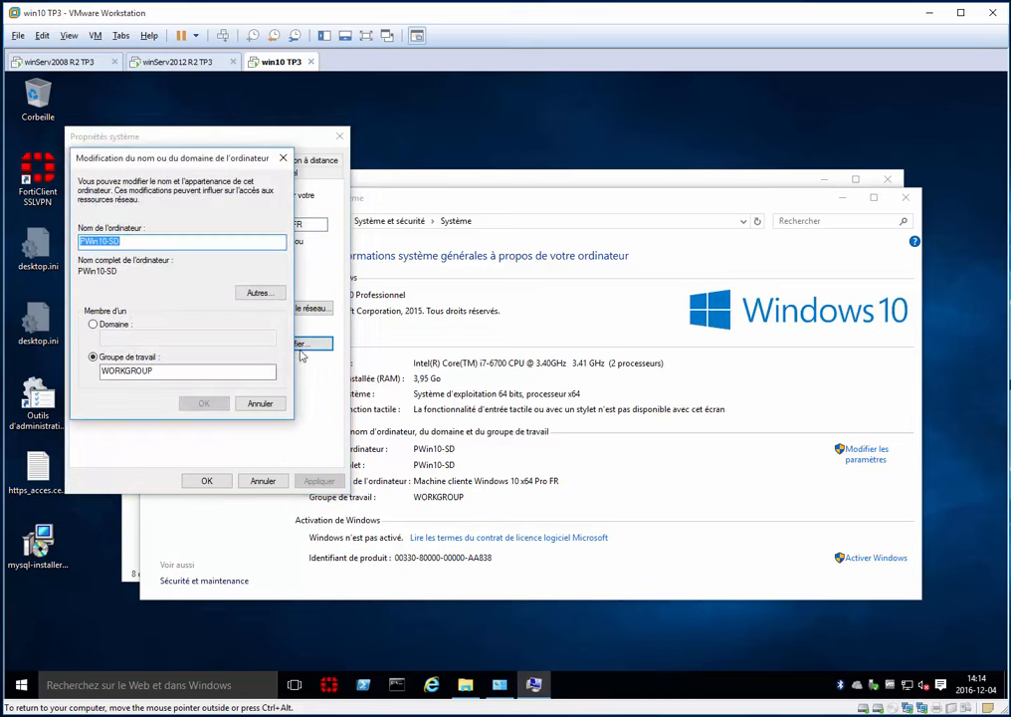
left_click(111, 324)
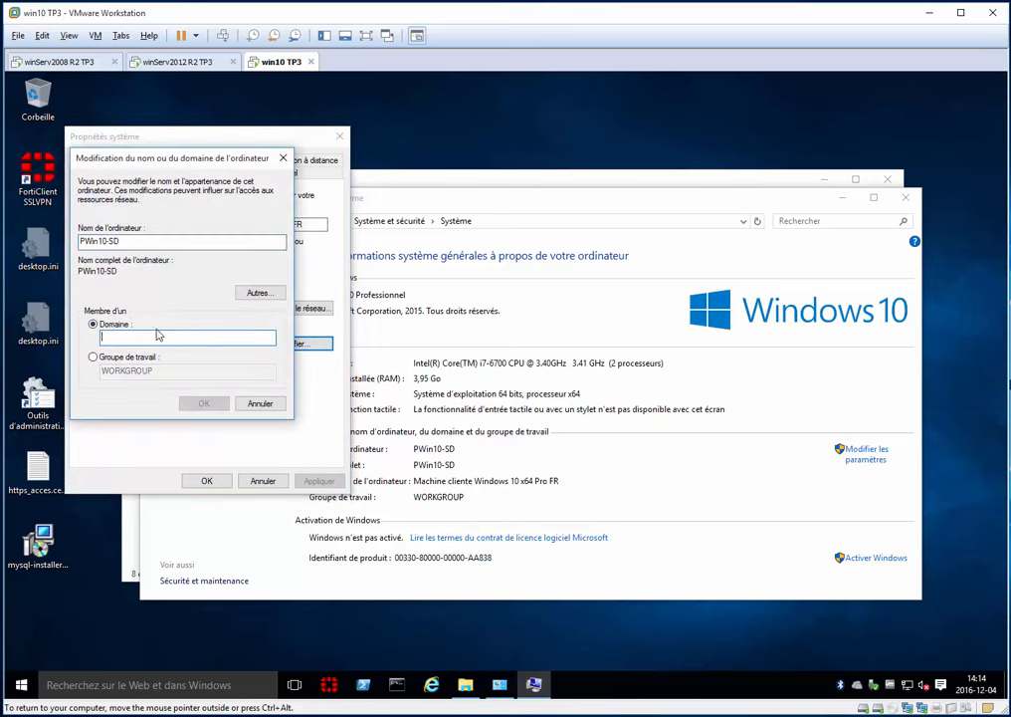
- Check the dt3adrlsdml.cours.edu domain name in the server's Active Directory Users and Computers console
left_click(169, 62)
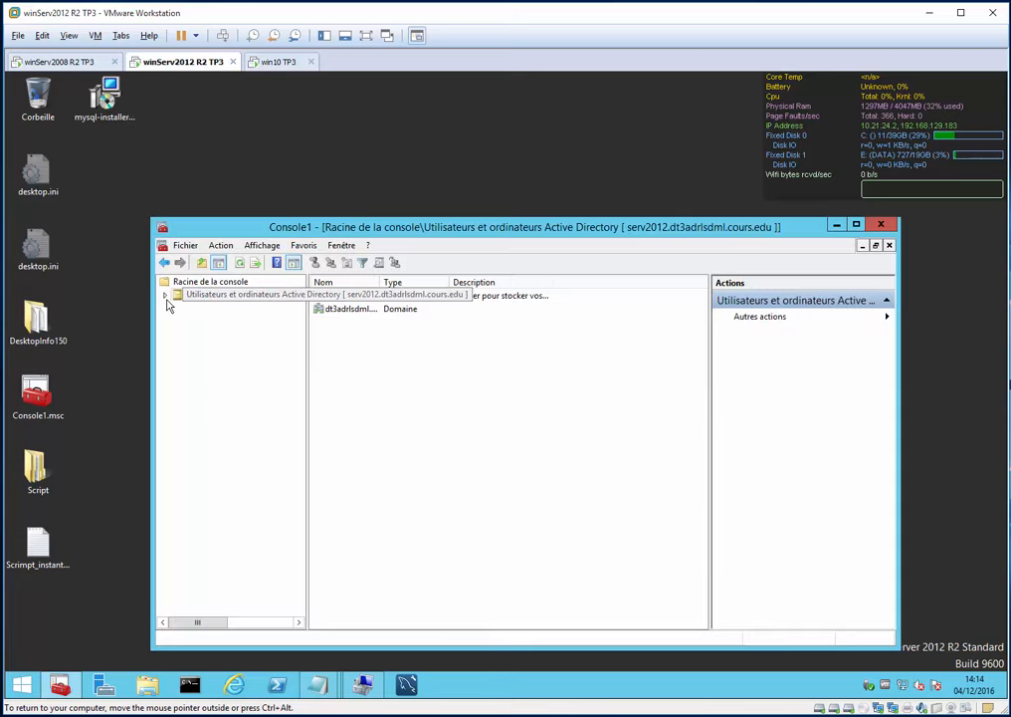
left_click(166, 297)
left_click(223, 319)
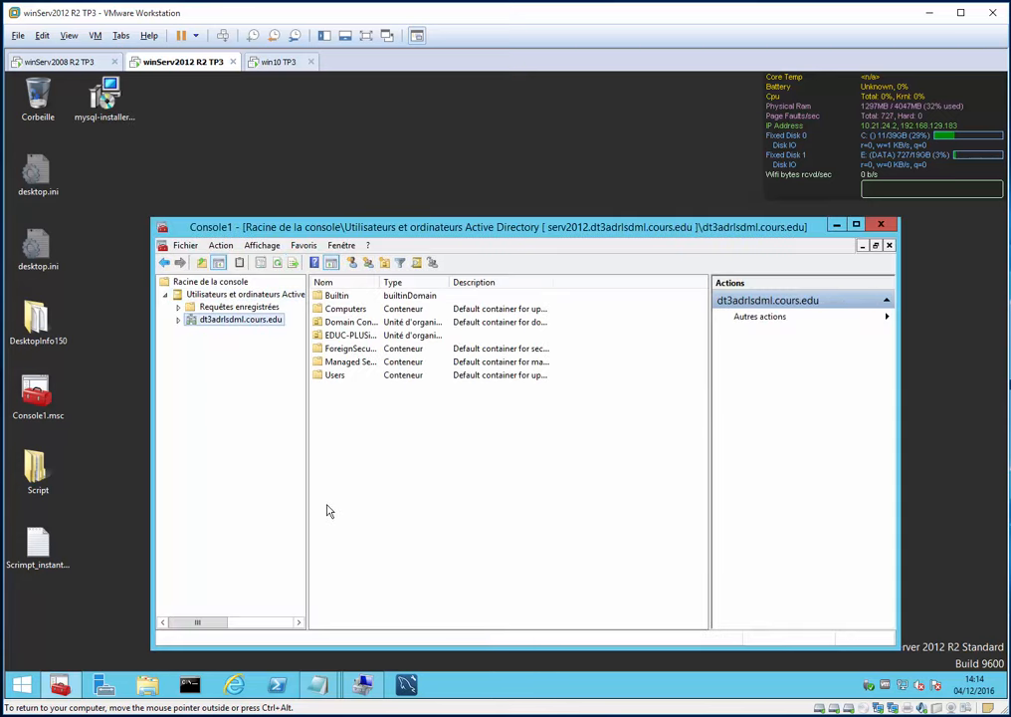
left_click(278, 62)
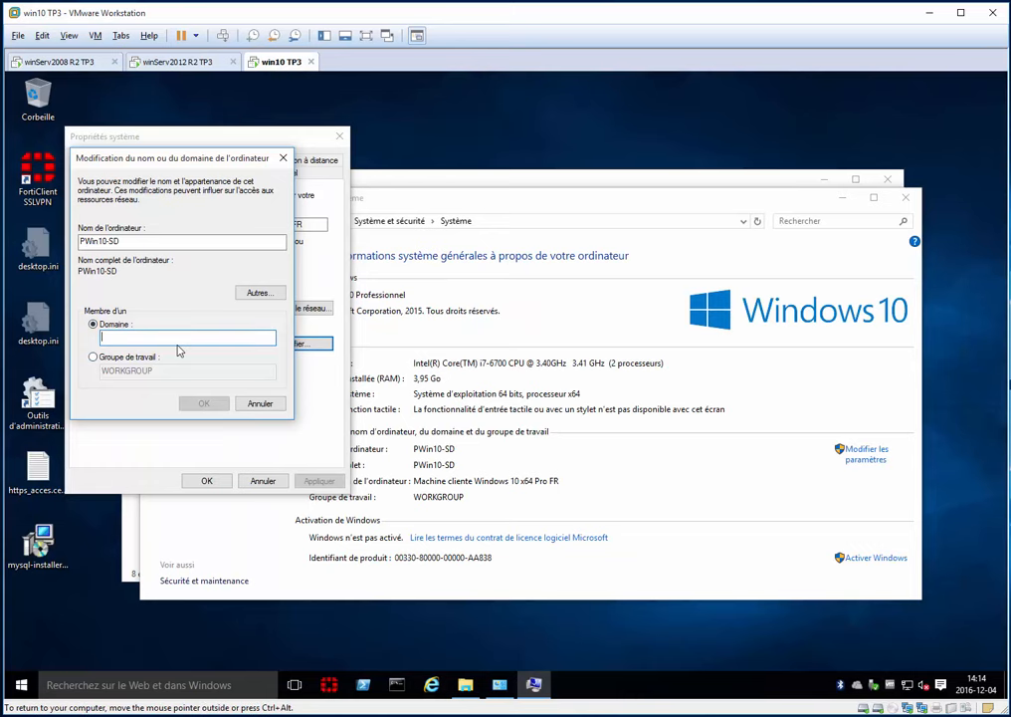
- Join domain dt3adrlsdml with the administrateur account's credentials, then acknowledge the welcome and restart notices
type("dt3ad")
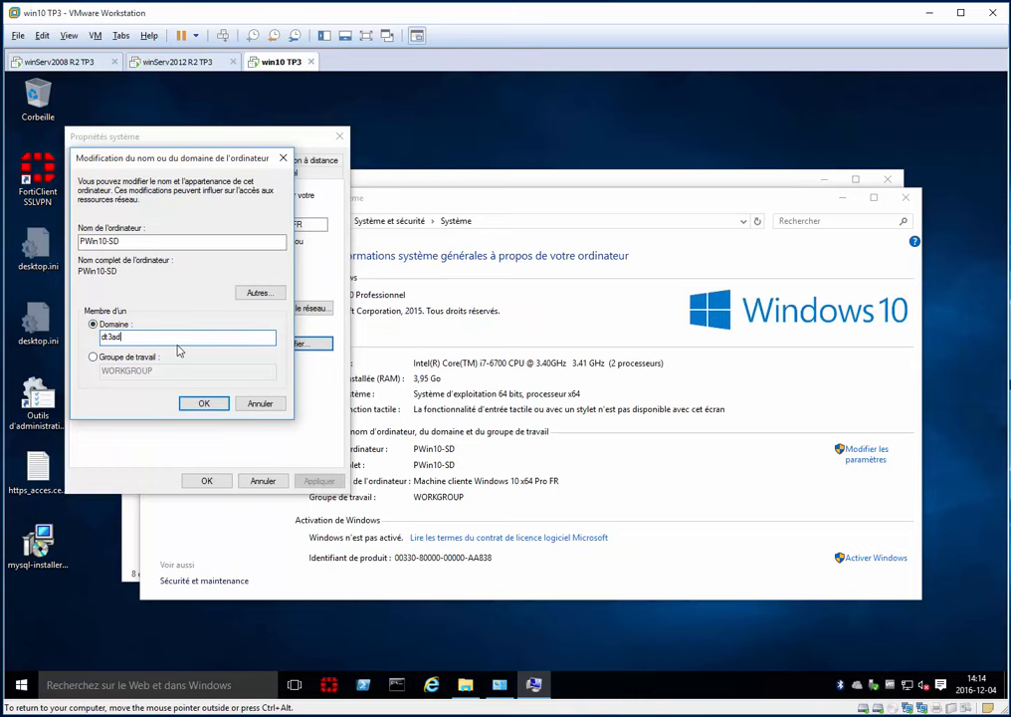
type("rlsdml")
key("Return")
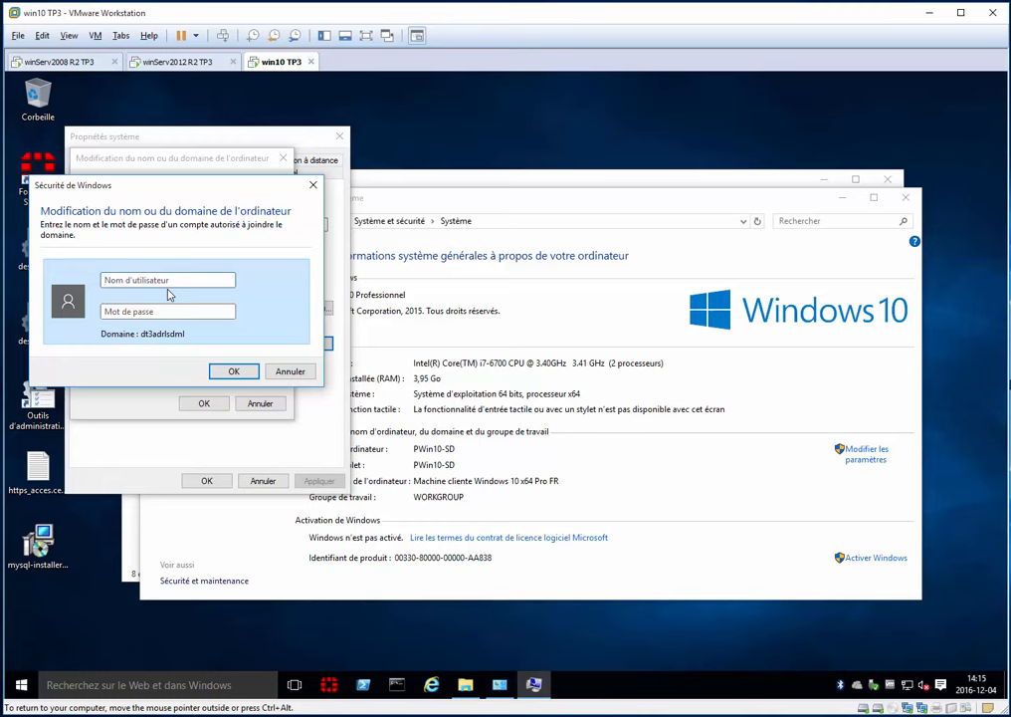
type("administrateur")
key("Tab")
type("********")
key("Return")
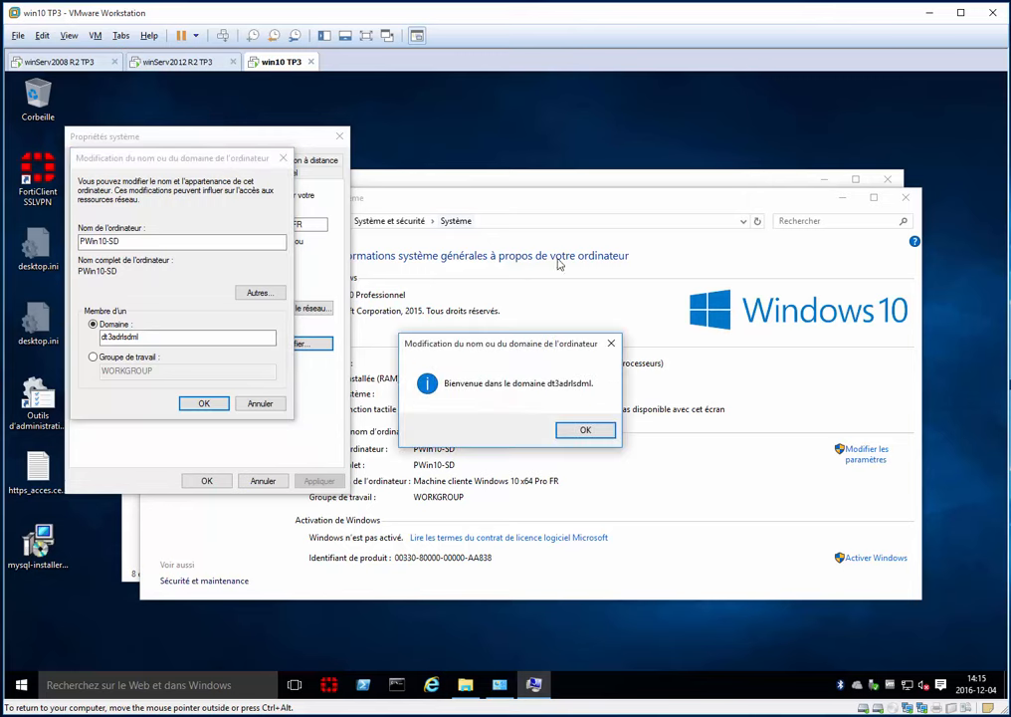
left_click(585, 430)
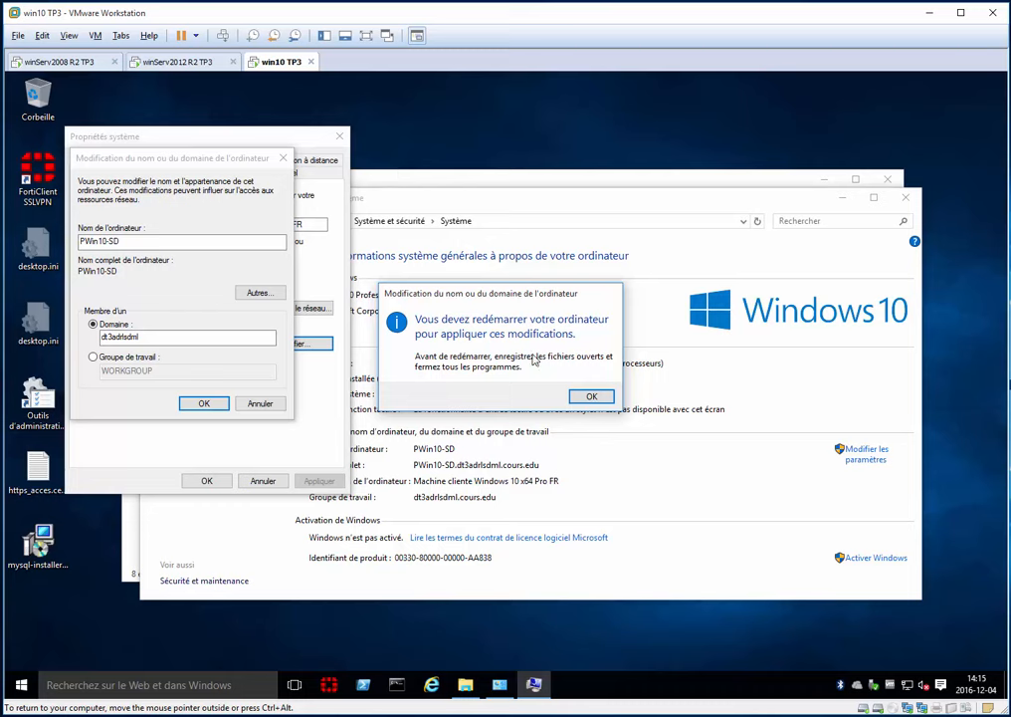
left_click(591, 396)
- Close System Properties, restart win10 TP3 now, and go to the winServ2012 R2 TP3 machine
left_click(205, 481)
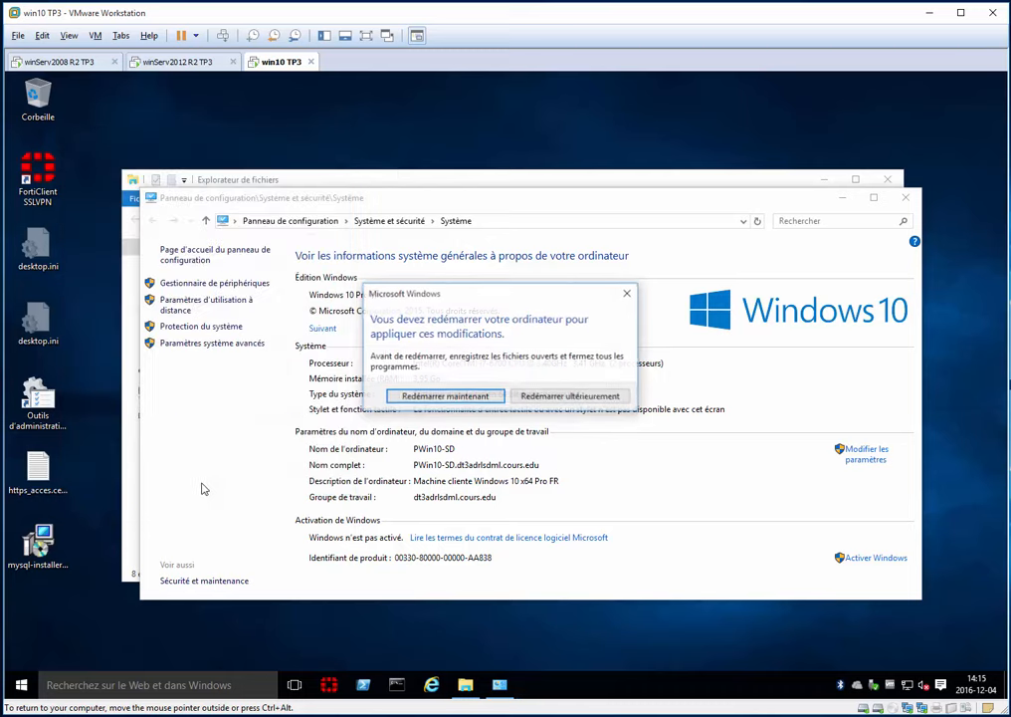
left_click(457, 402)
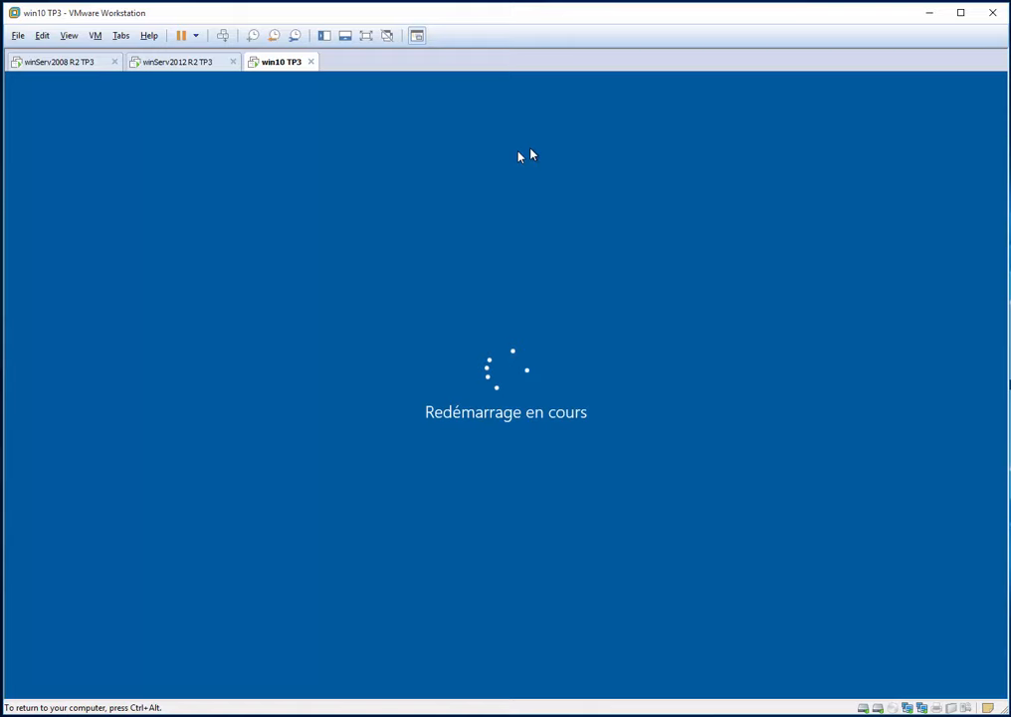
key("ctrl+alt")
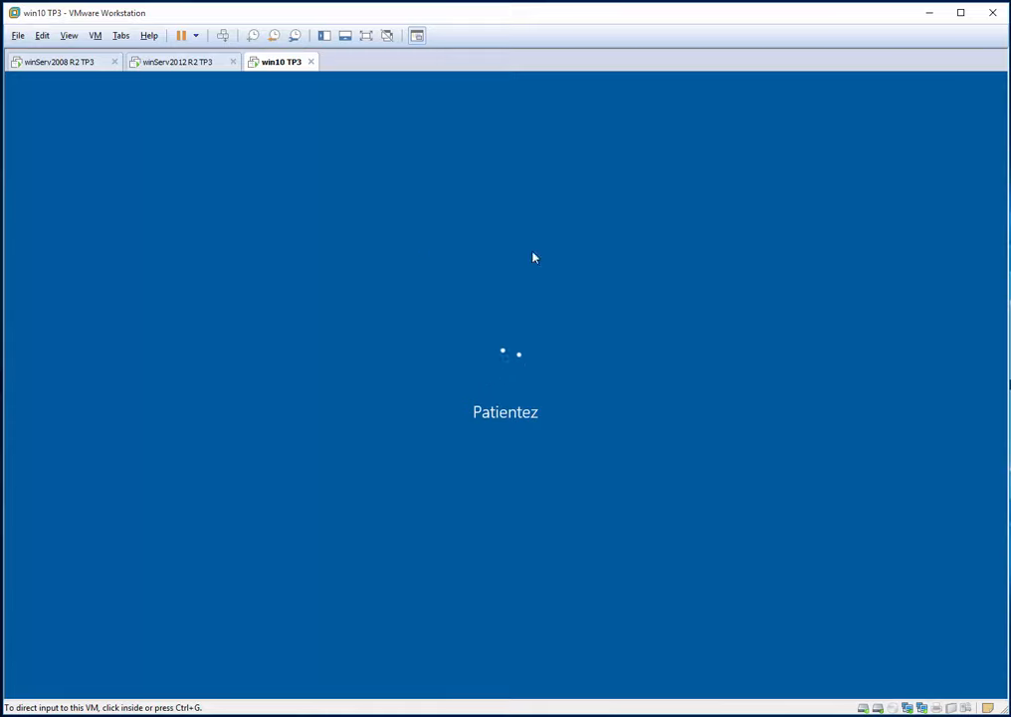
left_click(179, 61)
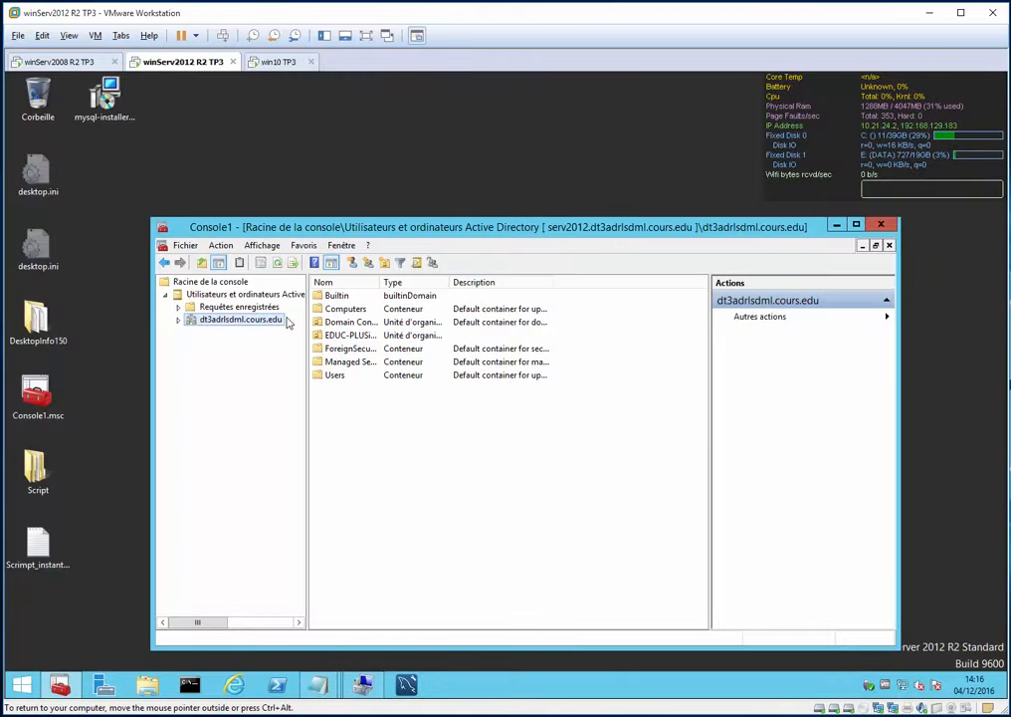
- Expand dt3adrlsdml.cours.edu and EDUC-PLUSinc, and review the Educ-PLUSinc group's members
double_click(209, 320)
left_click(224, 331)
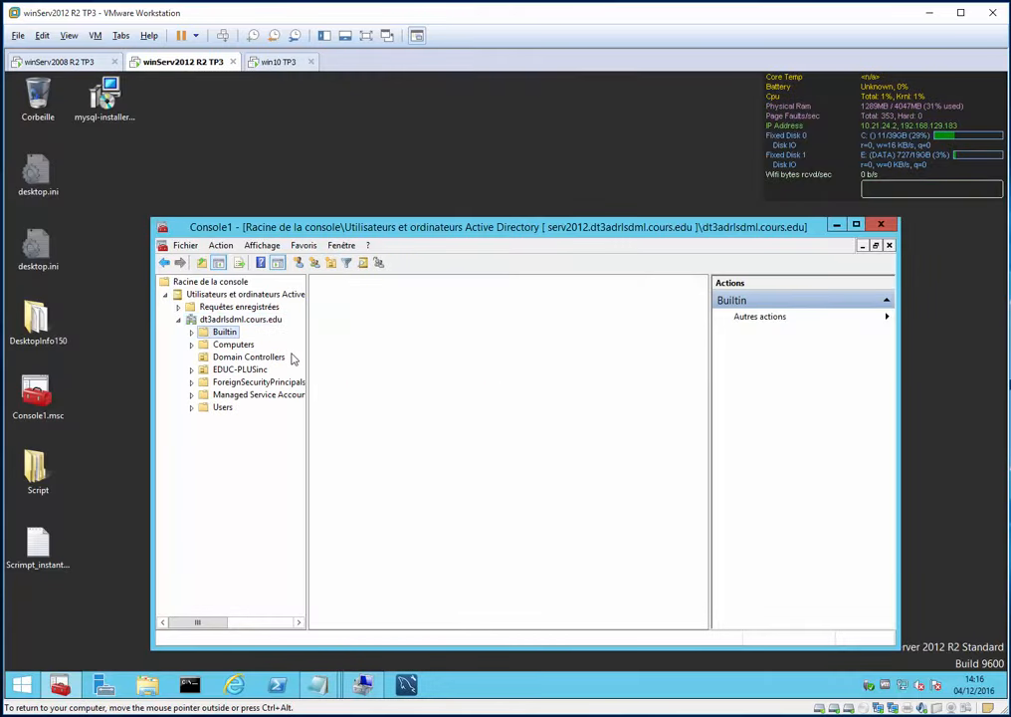
left_click(291, 357)
double_click(304, 367)
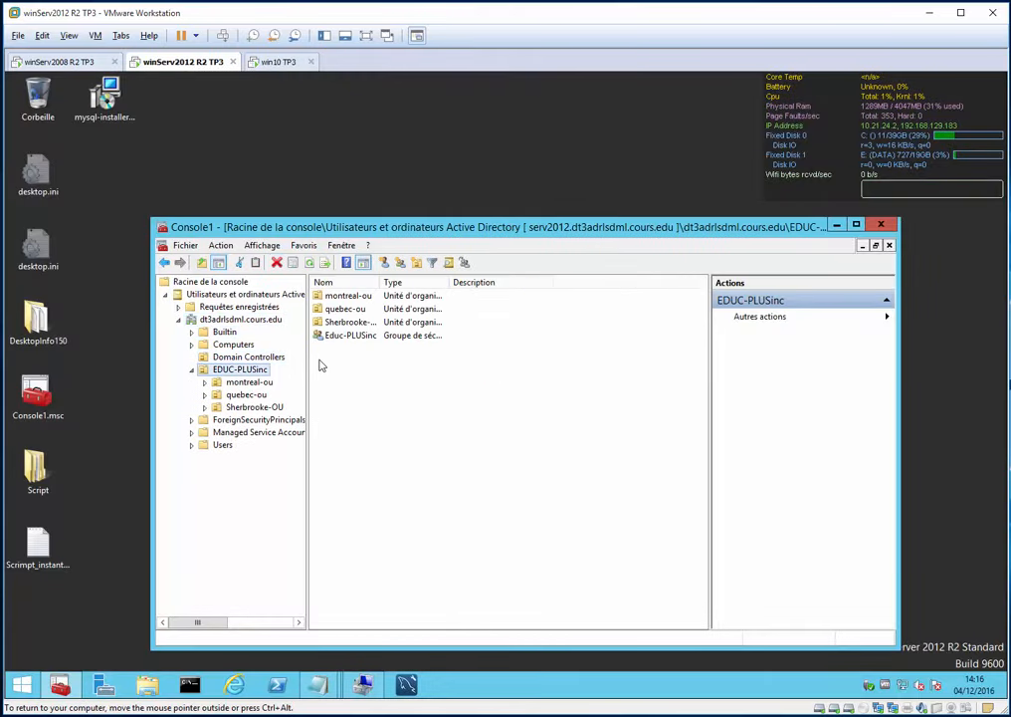
key("Down")
key("Up")
double_click(351, 338)
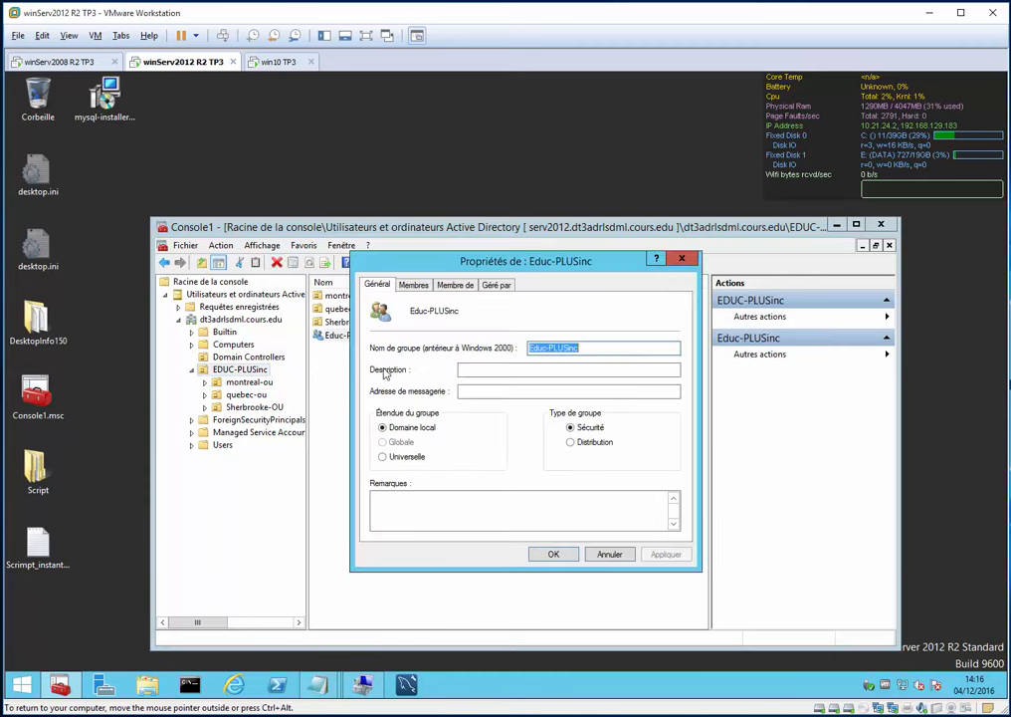
left_click(413, 284)
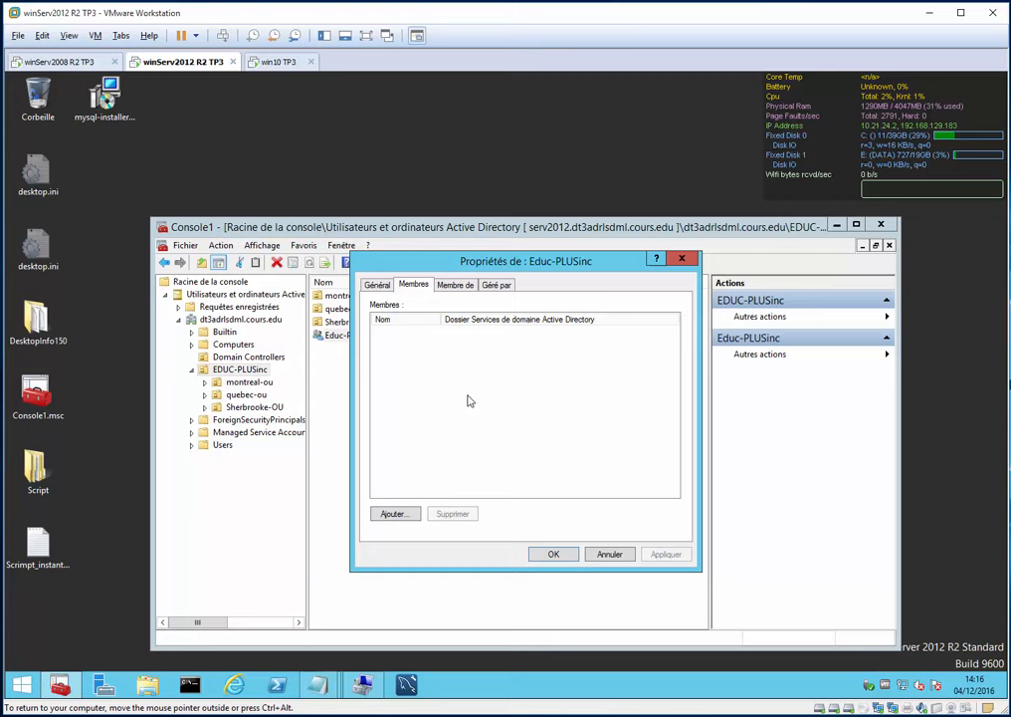
left_click(687, 260)
- Browse montreal-ou's Direction unit, selecting the four MTL_dir users, then quebec-ou and Sherbrooke-OU
left_click(248, 382)
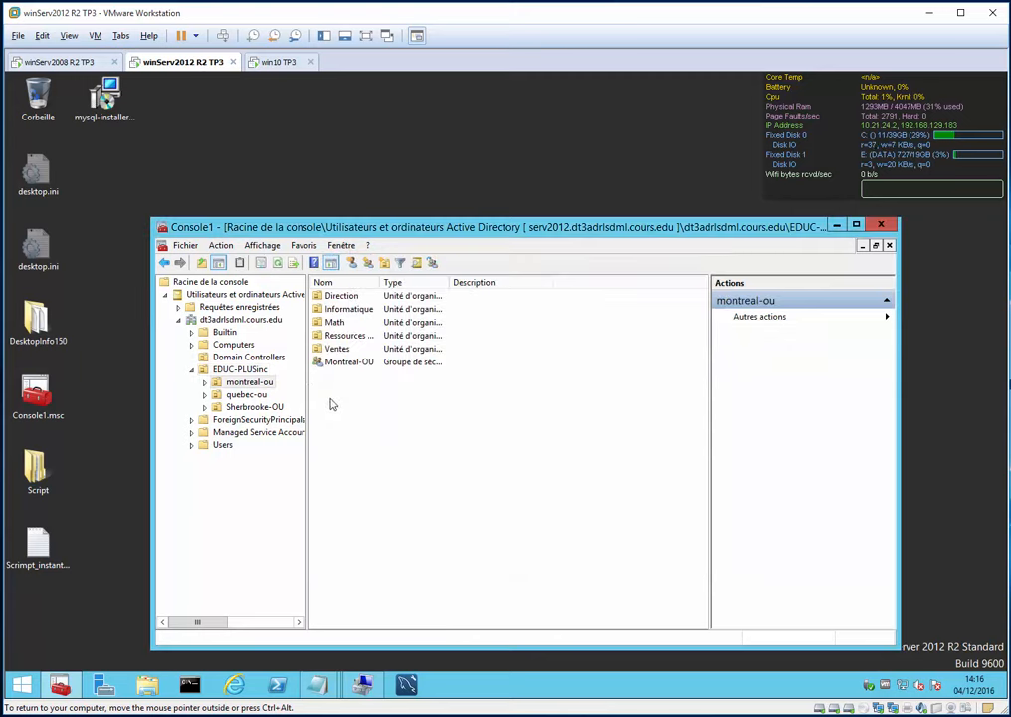
left_click(205, 382)
left_click(256, 395)
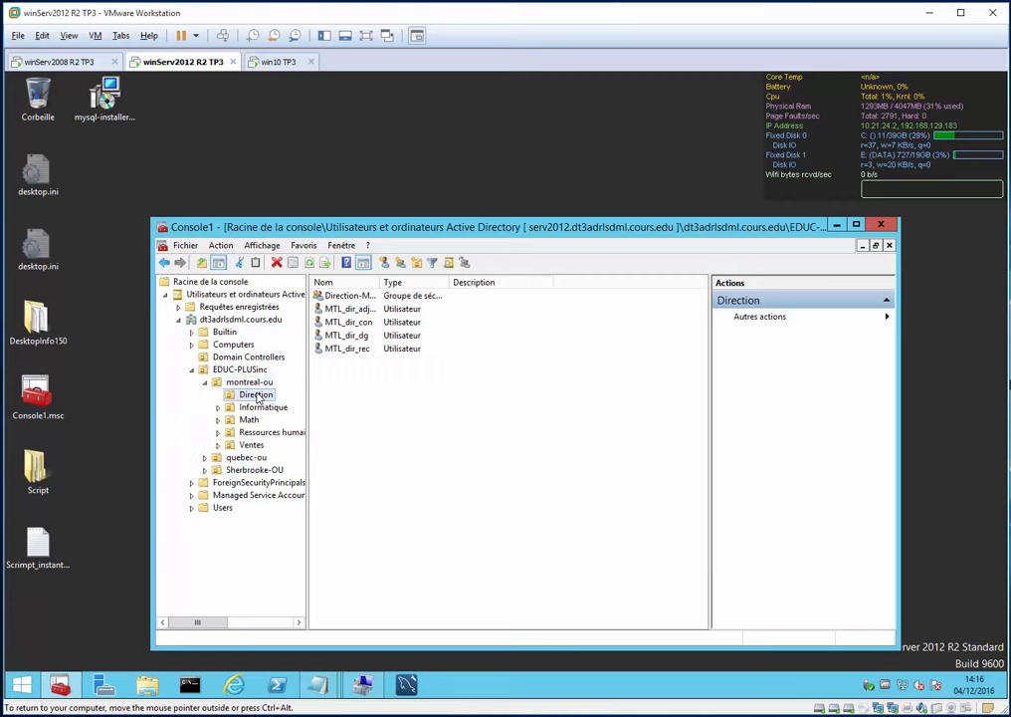
left_click_drag(370, 357, 336, 302)
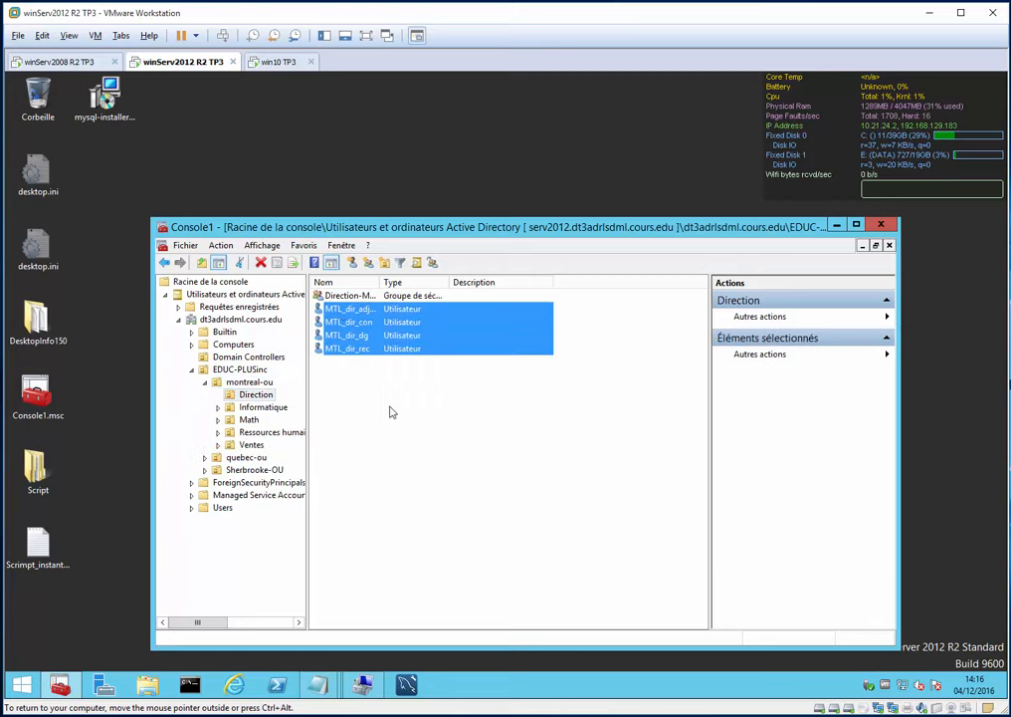
left_click(241, 457)
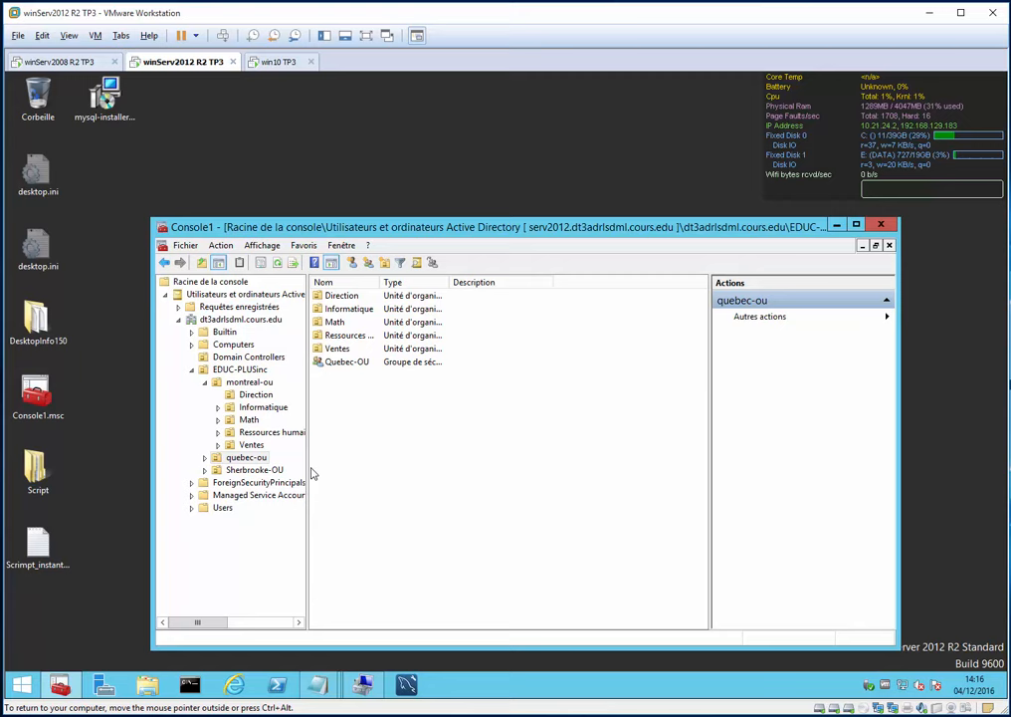
left_click(259, 471)
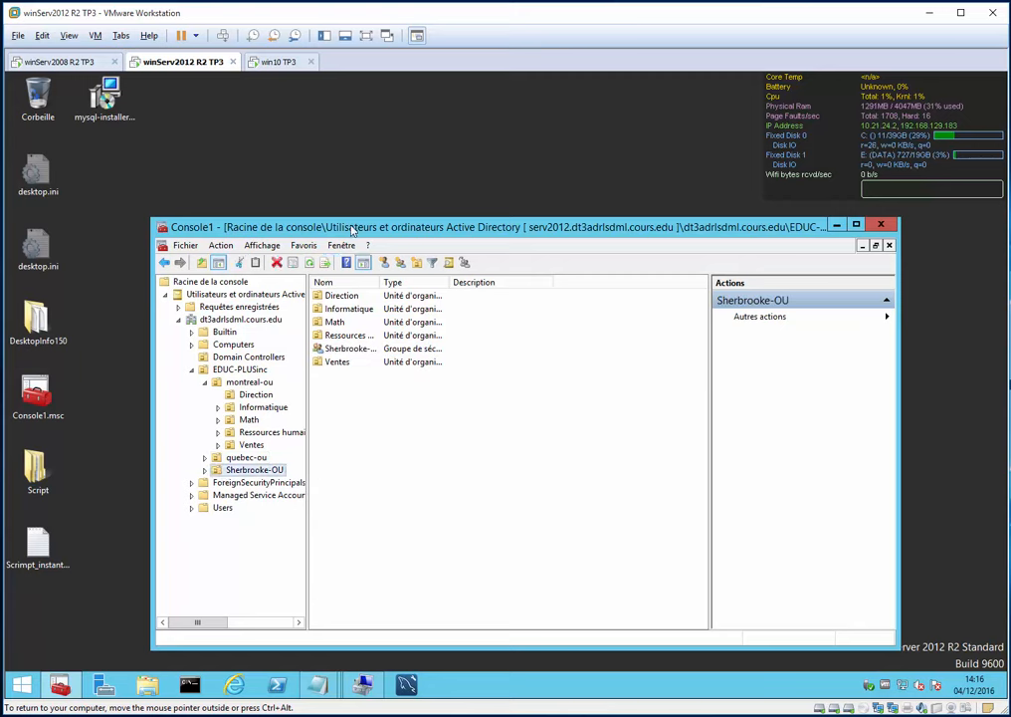
- Sign win10 in as Other user with the dt3adrlsdml domain administrator account and its password
left_click(276, 62)
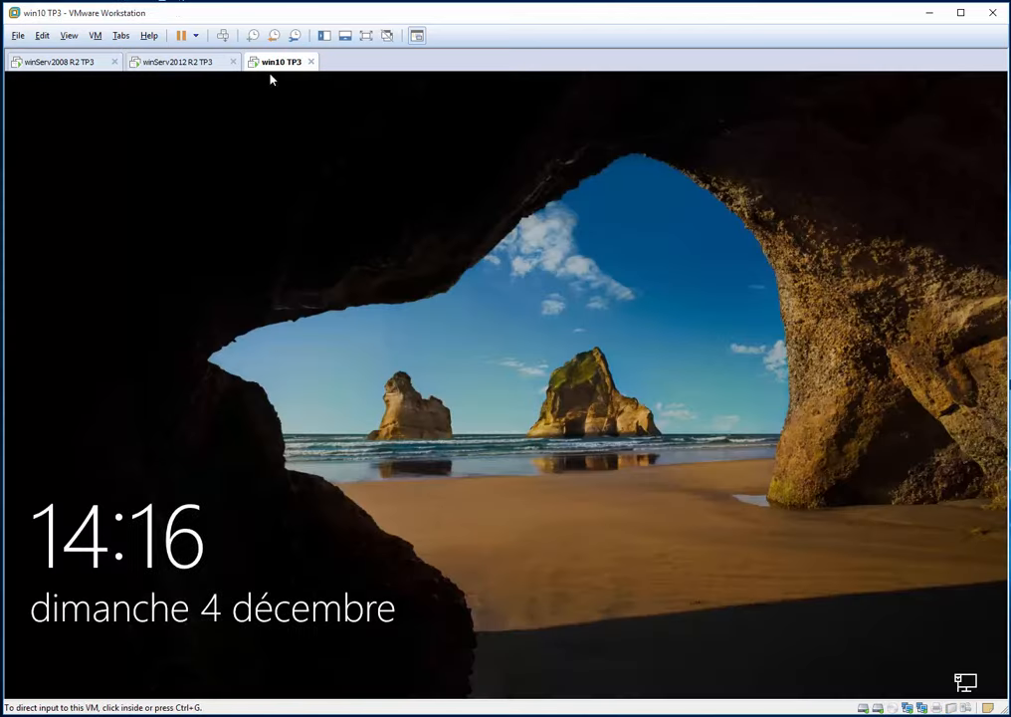
left_click(368, 354)
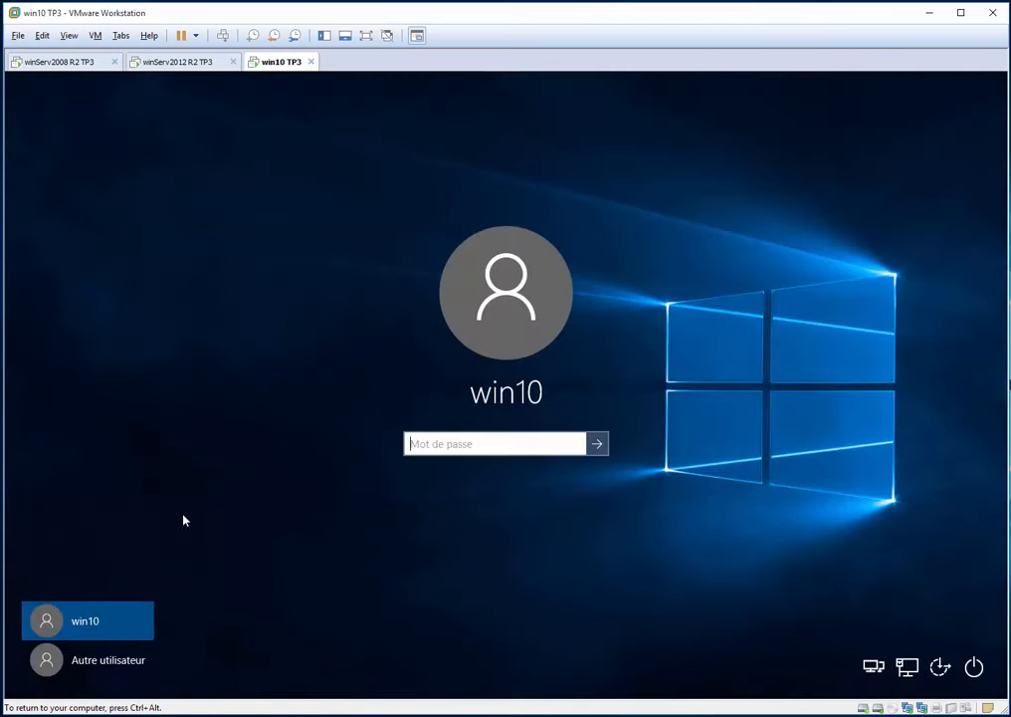
left_click(100, 661)
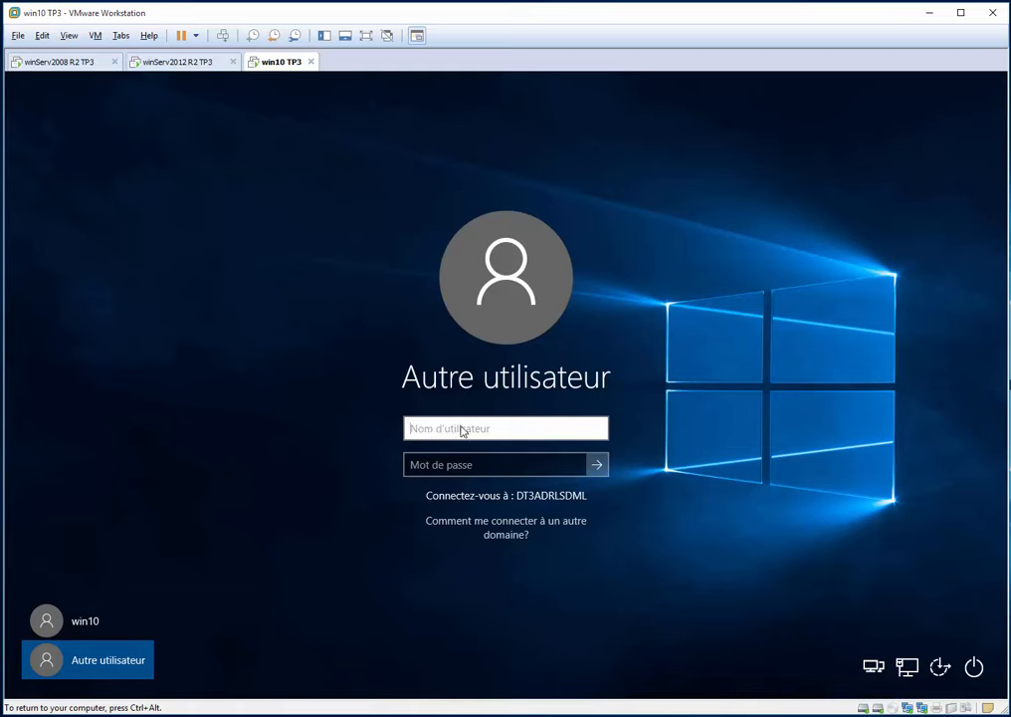
type("dt3adrlsdml\\administrateur")
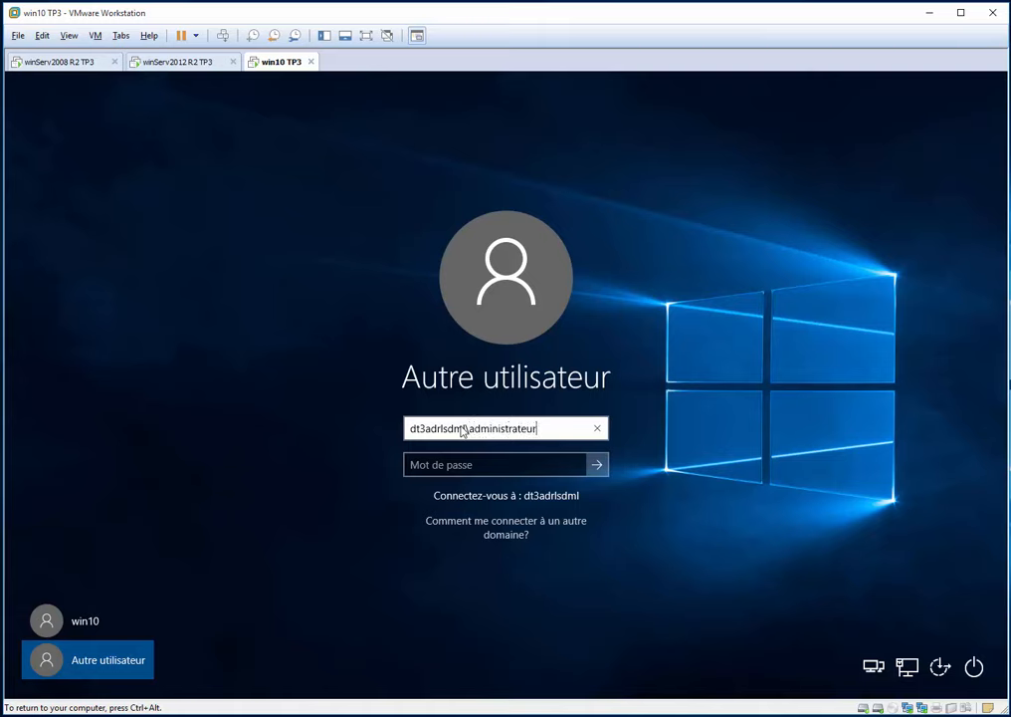
key("Tab")
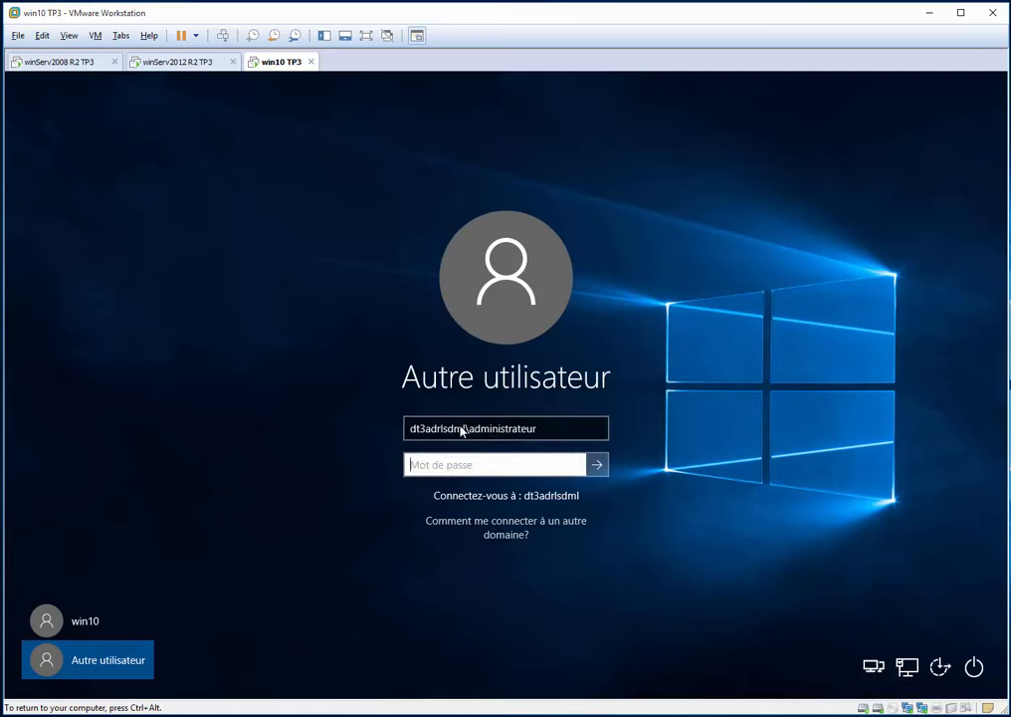
type("P@ssw0rd")
key("Return")
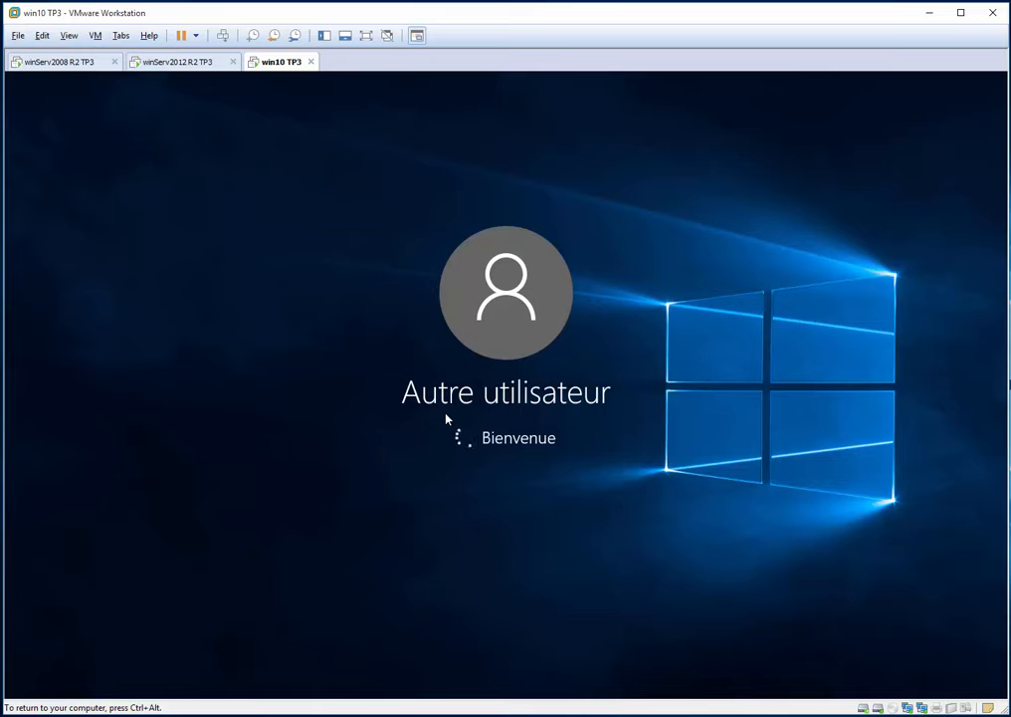
key("ctrl+alt")
- On the server, open Sherbrooke-OU's Math unit and select the she_mat_prof2 user
left_click(171, 61)
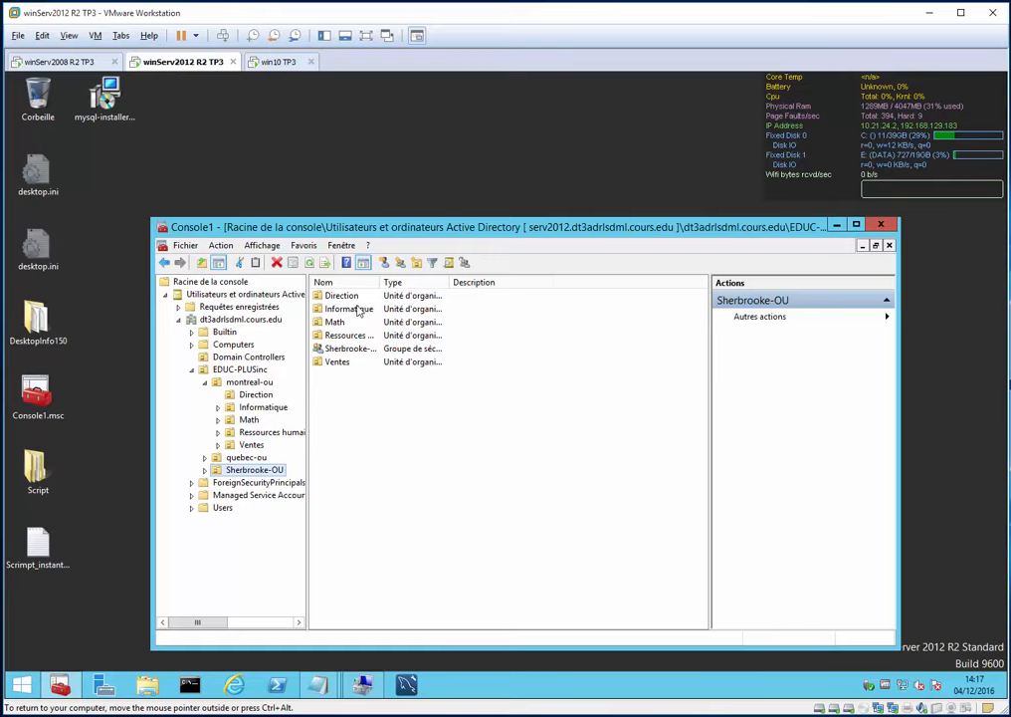
double_click(334, 323)
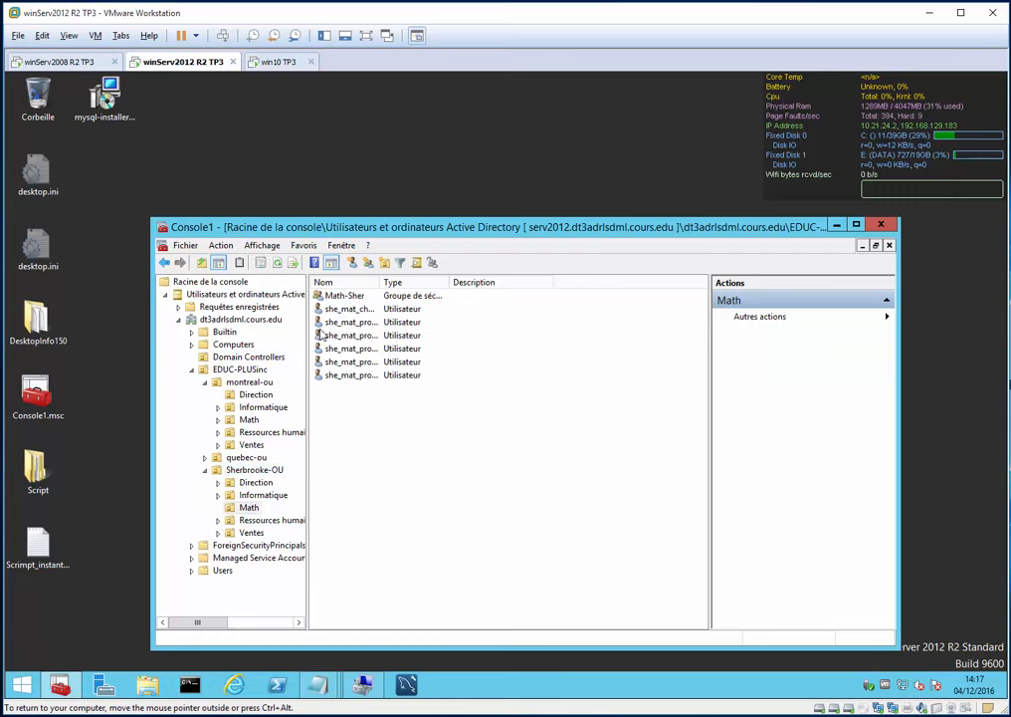
left_click(367, 337)
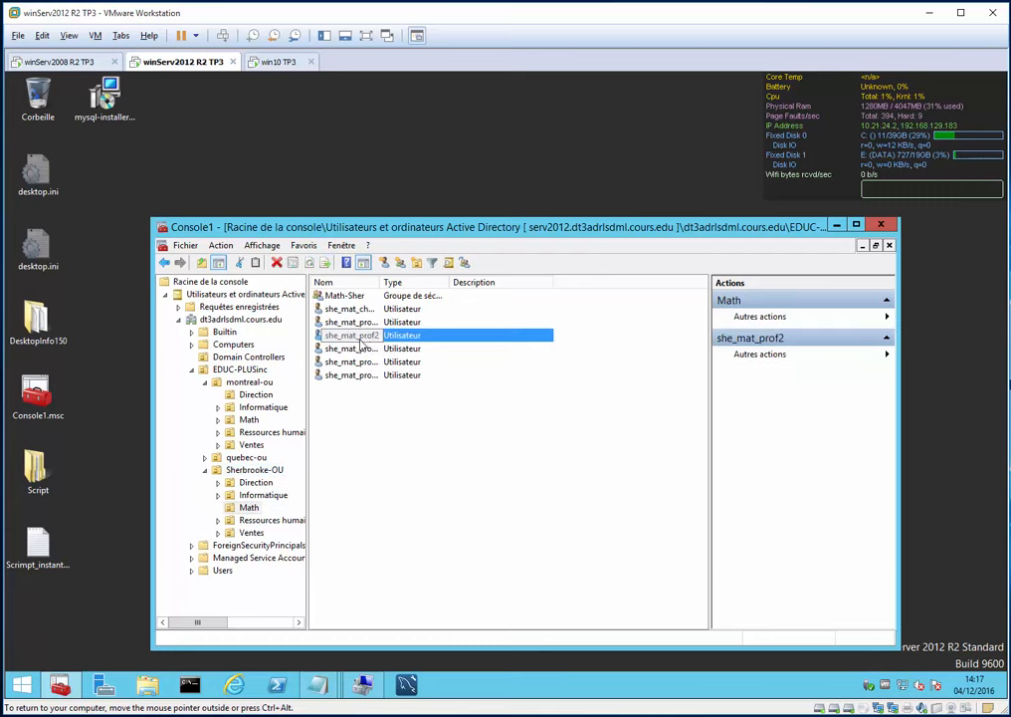
- Dismiss the she_mat_prof2 context menu and switch to win10 TP3 while its desktop loads
right_click(350, 338)
left_click(672, 424)
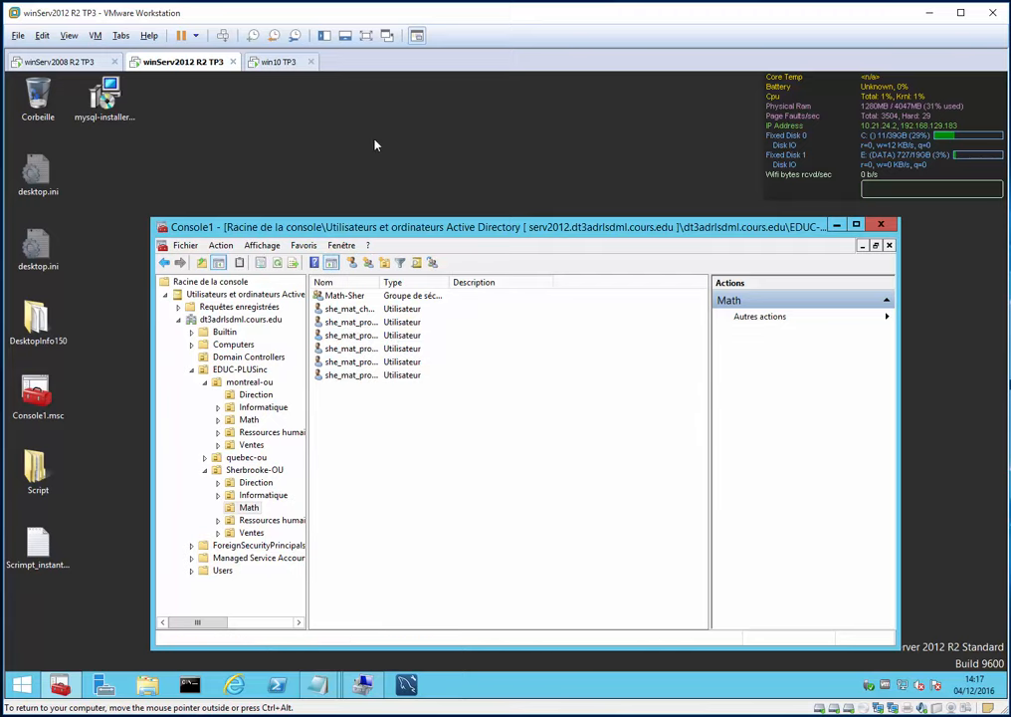
left_click(276, 62)
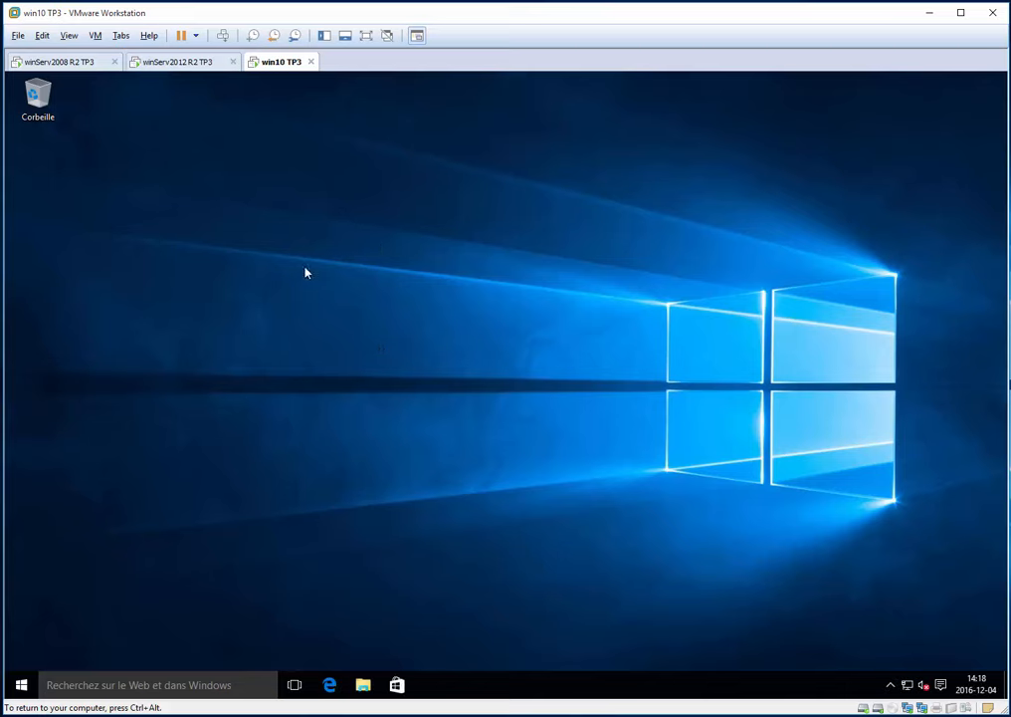
- Open and close the win10 desktop's shortcut menu several times
right_click(335, 242)
right_click(659, 395)
left_click(584, 300)
right_click(398, 389)
right_click(233, 430)
left_click(407, 378)
right_click(464, 270)
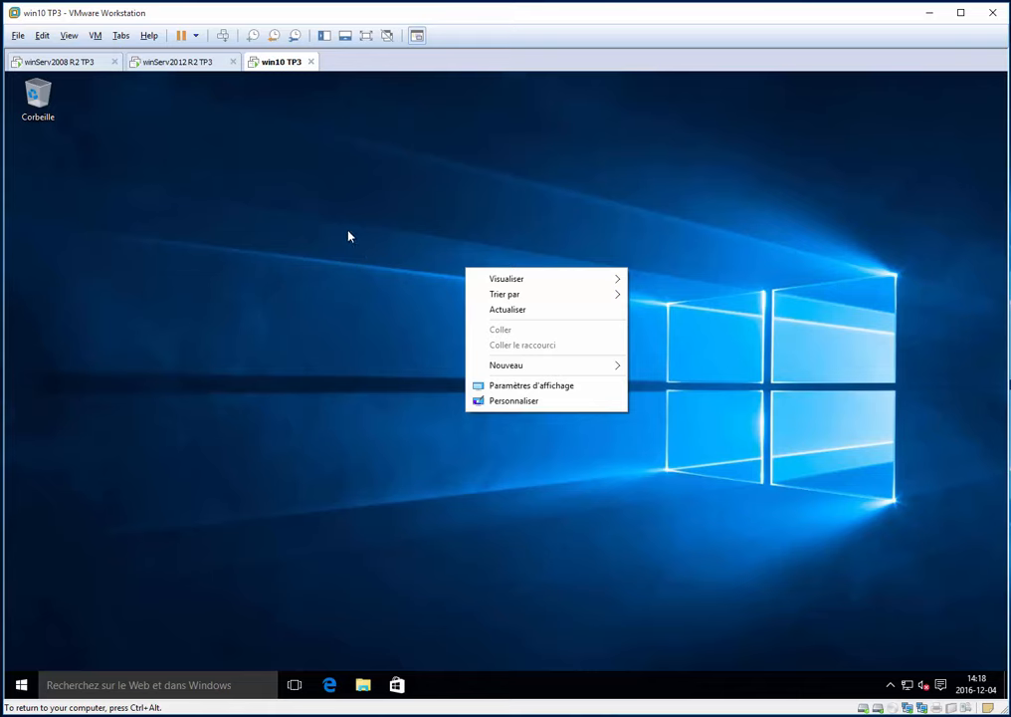
- Postpone the VMware Tools sign-out and launch mysql-installer-community-5.7.16.0 from C:\Program Files
key("super+e")
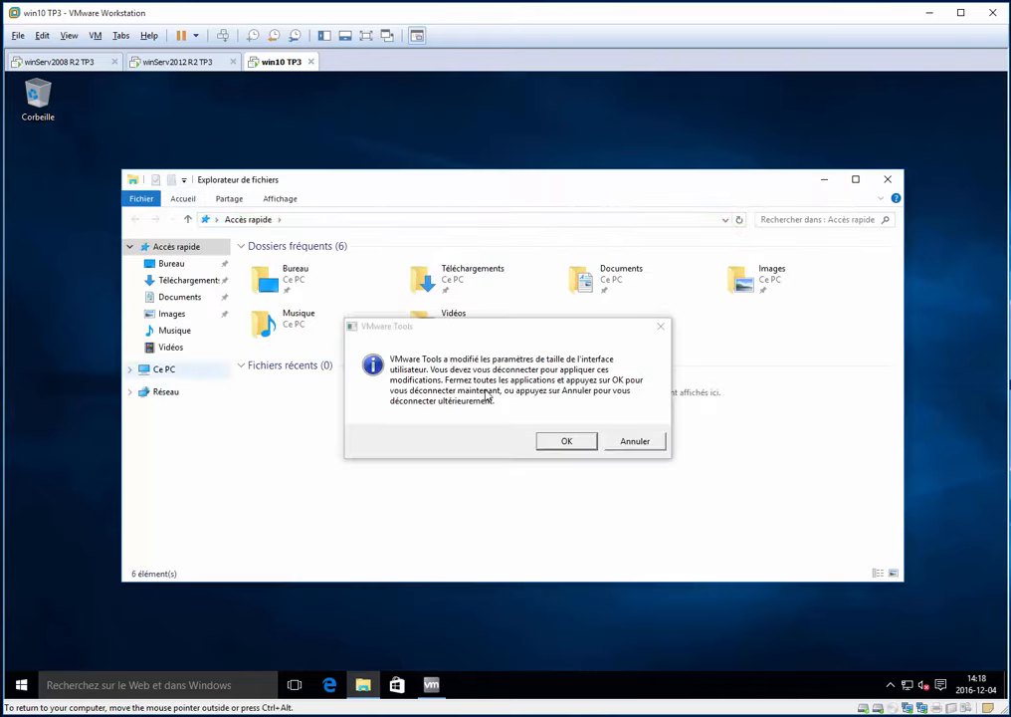
left_click(653, 443)
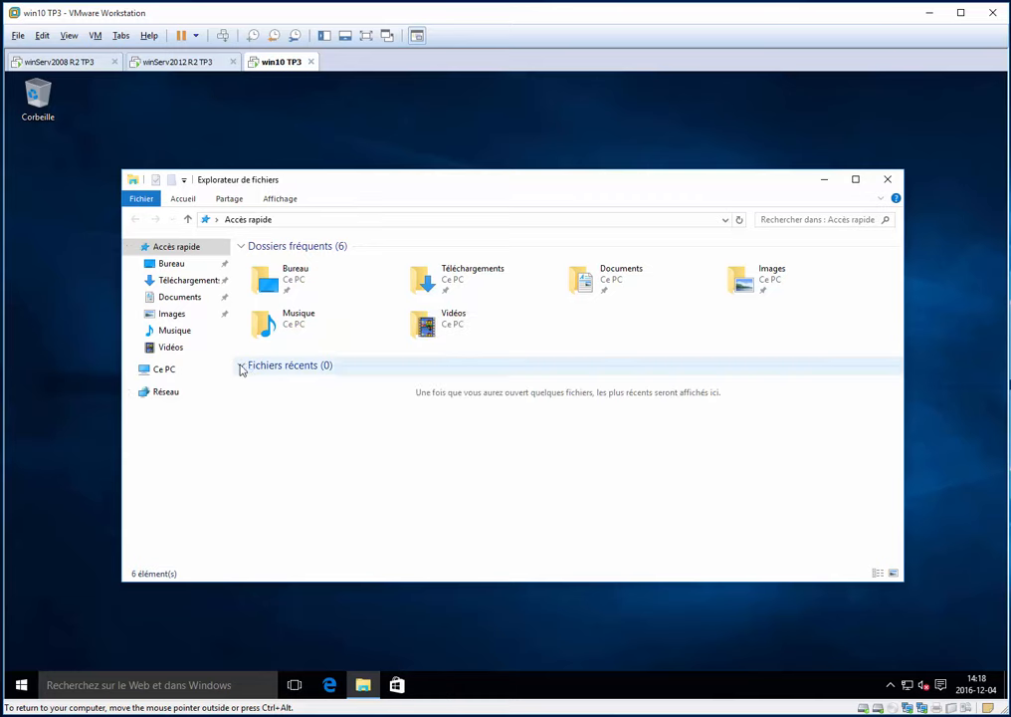
left_click(179, 374)
double_click(335, 370)
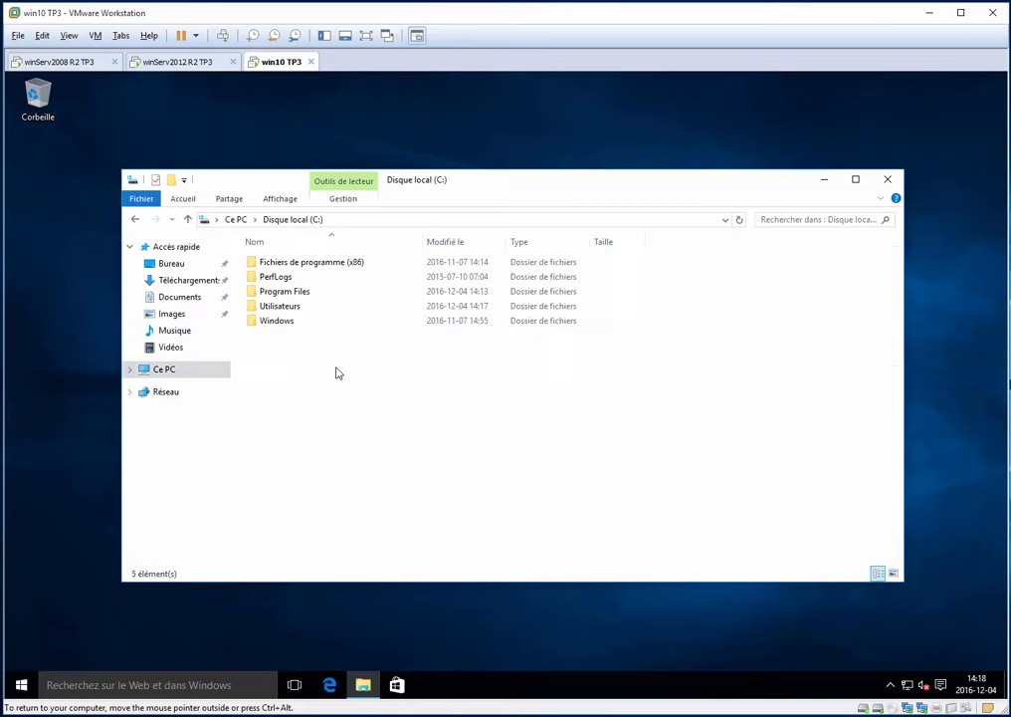
double_click(304, 292)
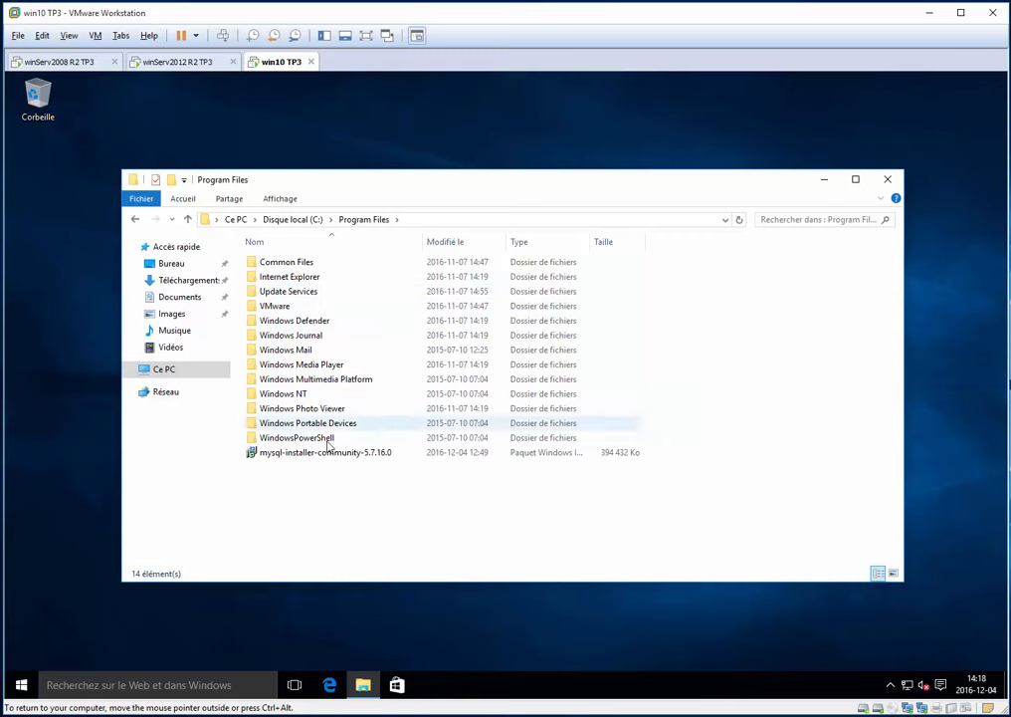
double_click(316, 455)
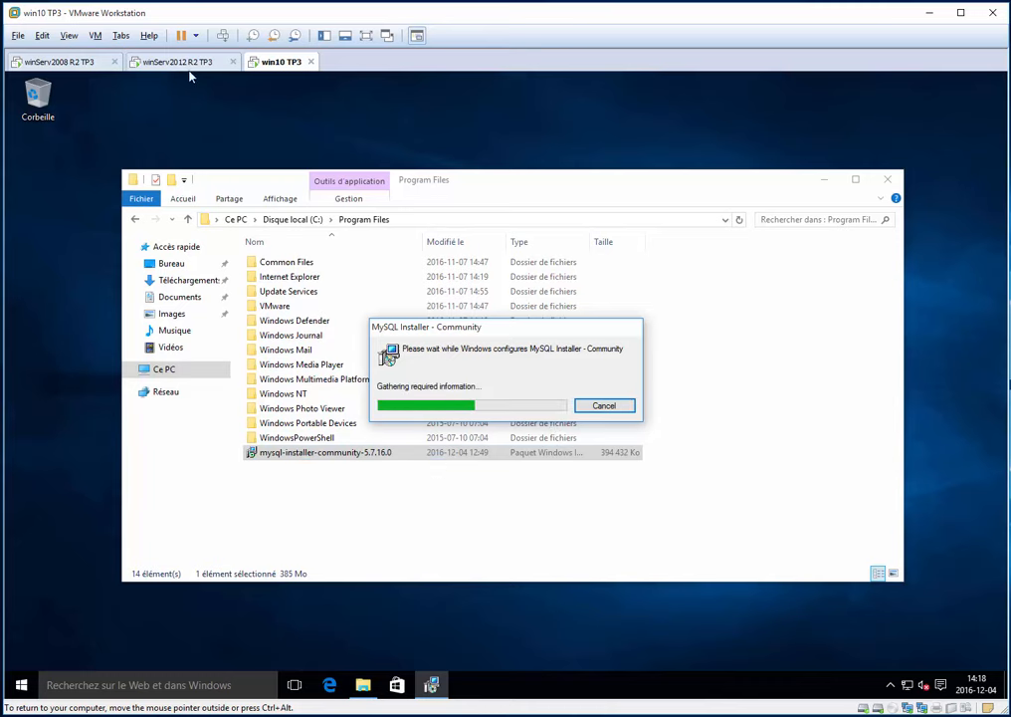
- Switch to the server VM and minimize the Active Directory console
left_click(164, 61)
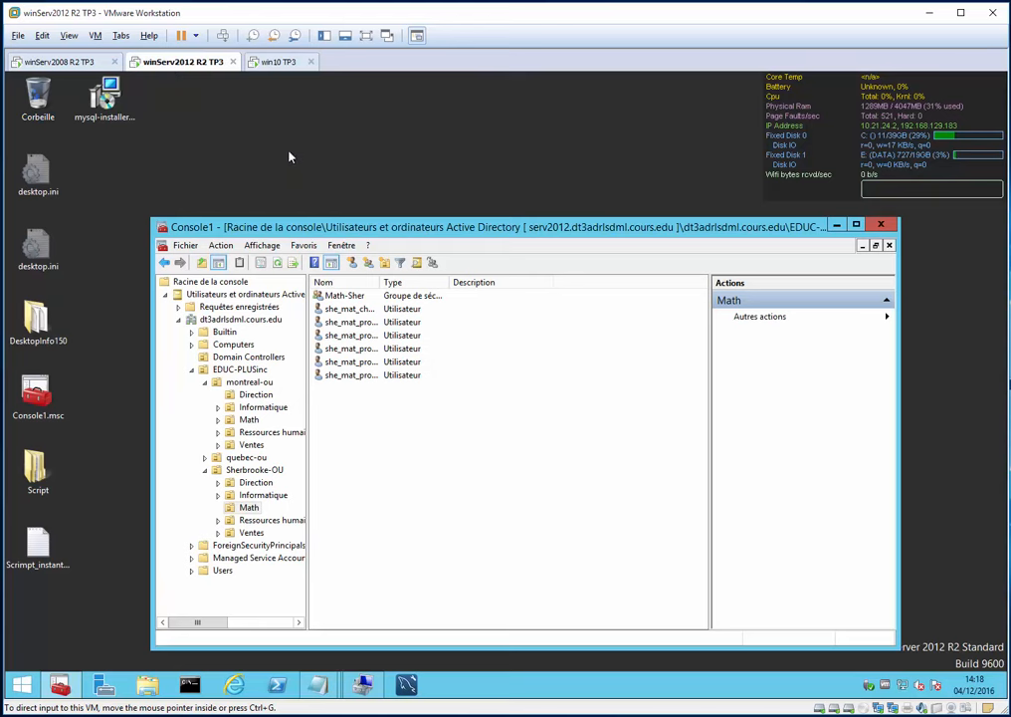
left_click(544, 165)
left_click(837, 225)
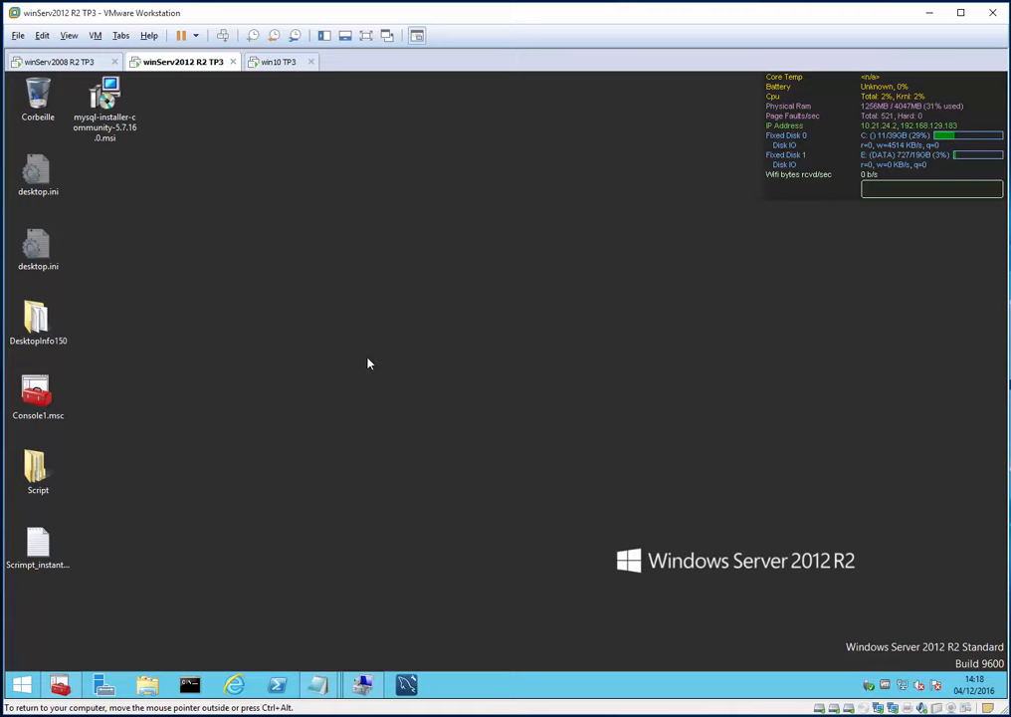
- Inspect the MySQL57 inbound rules allowing TCP 3306 in wf.msc, then minimize the firewall console
key("super+r")
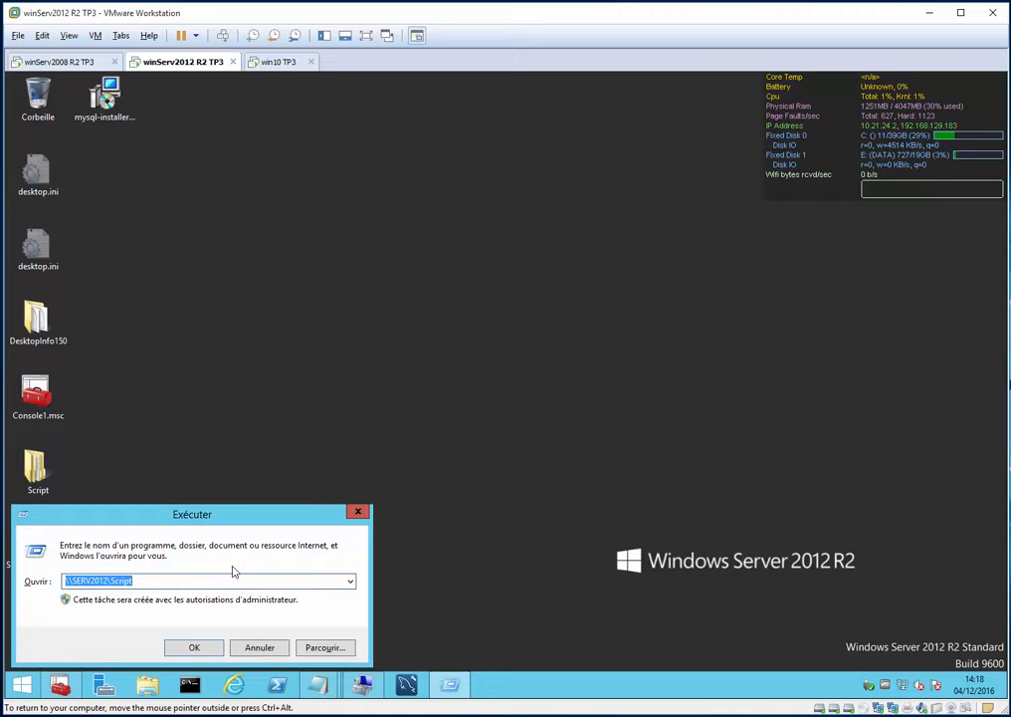
type("wf")
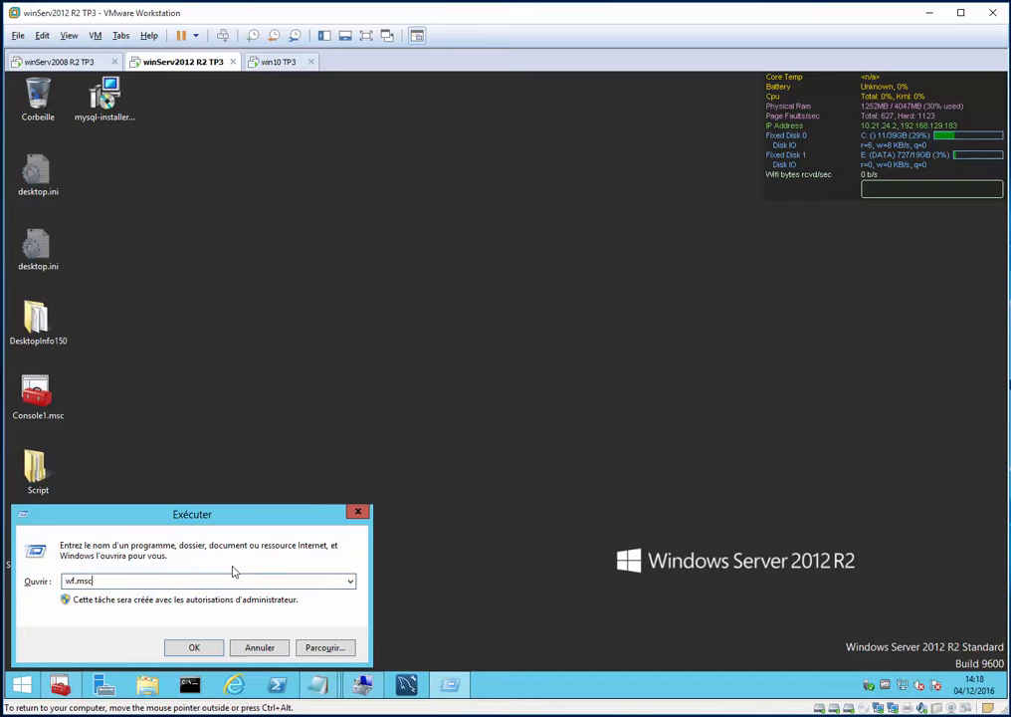
type(".msc")
key("Return")
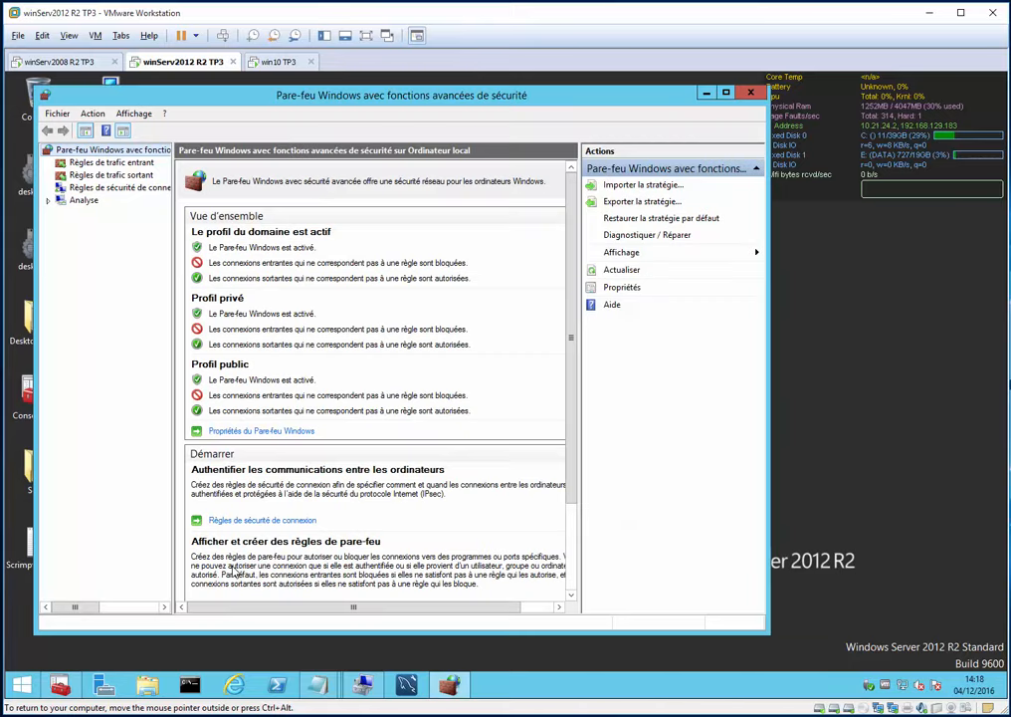
left_click(104, 162)
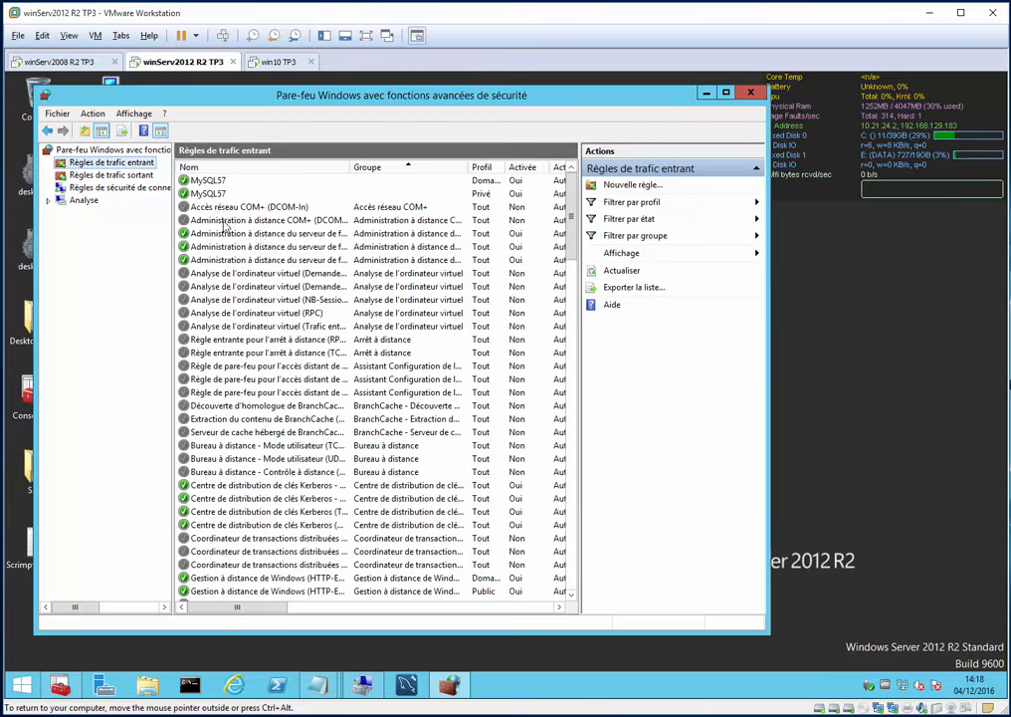
left_click(228, 182)
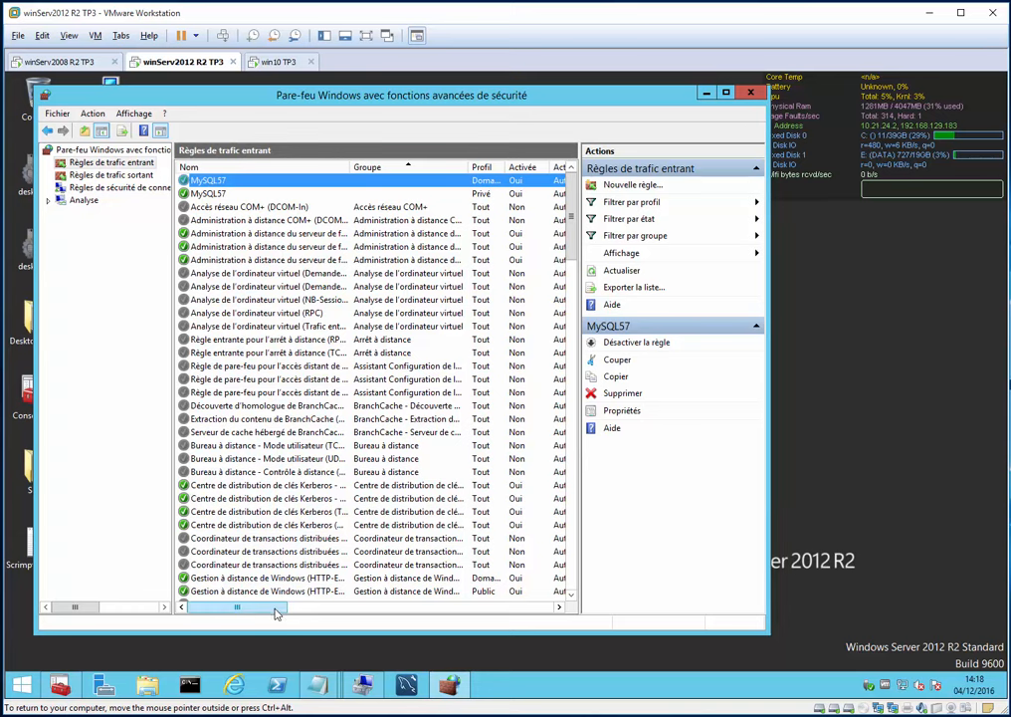
mouse_move(277, 606)
left_mouse_down()
mouse_move(442, 609)
mouse_move(269, 608)
left_mouse_up()
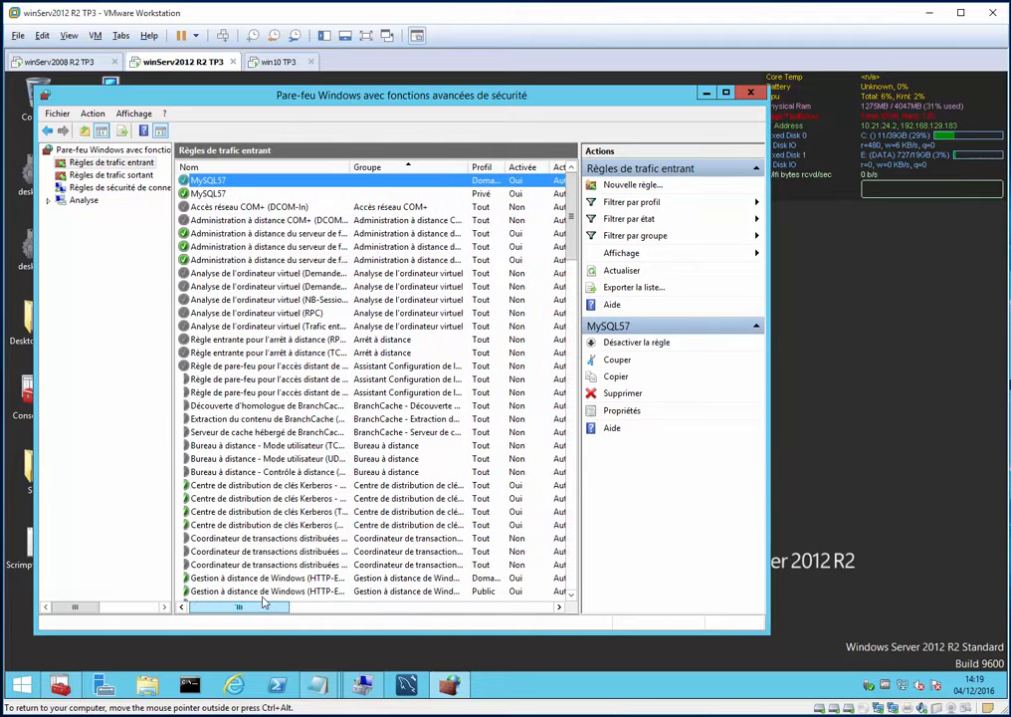
left_click(703, 93)
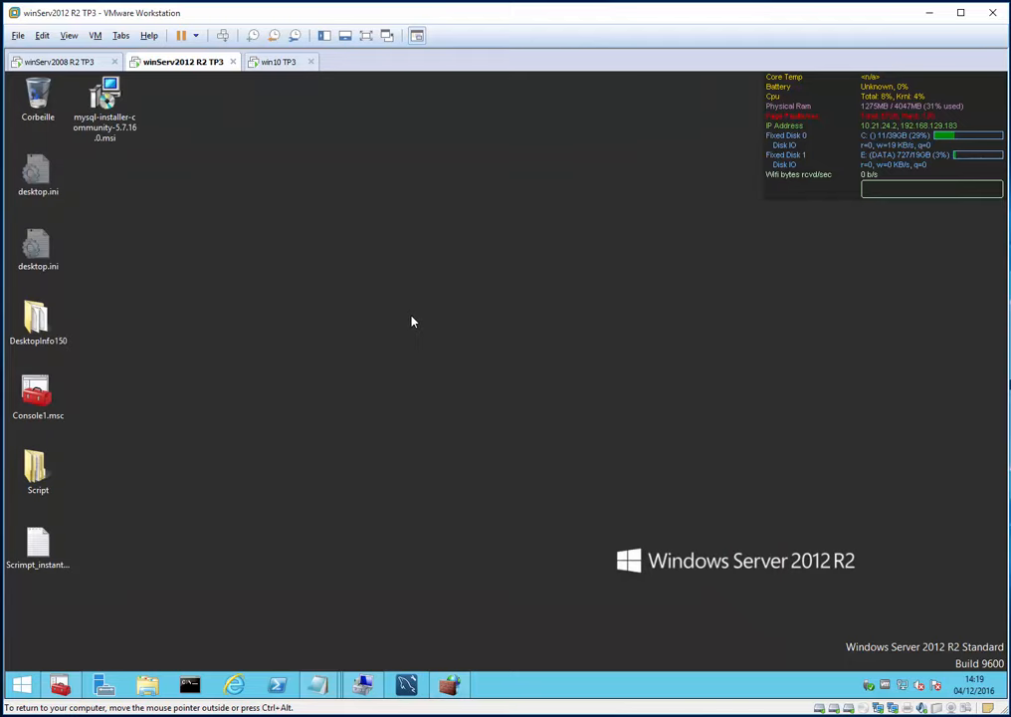
- Open firewall.cpl's list of apps allowed through Windows Firewall and scroll to MySQL57
key("super+r")
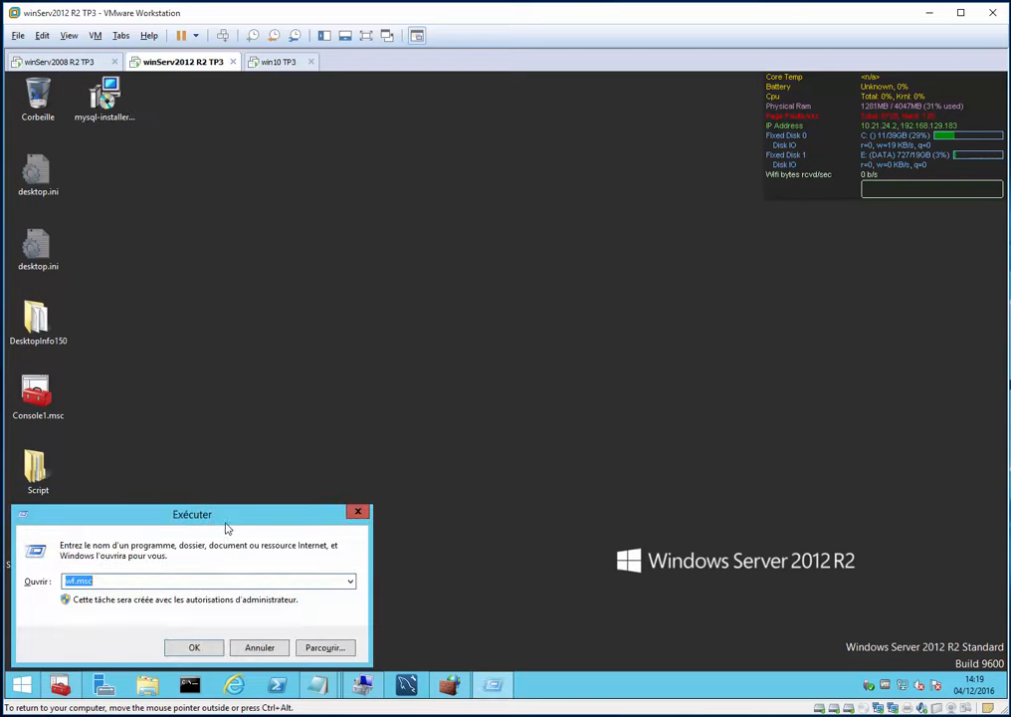
type("fir")
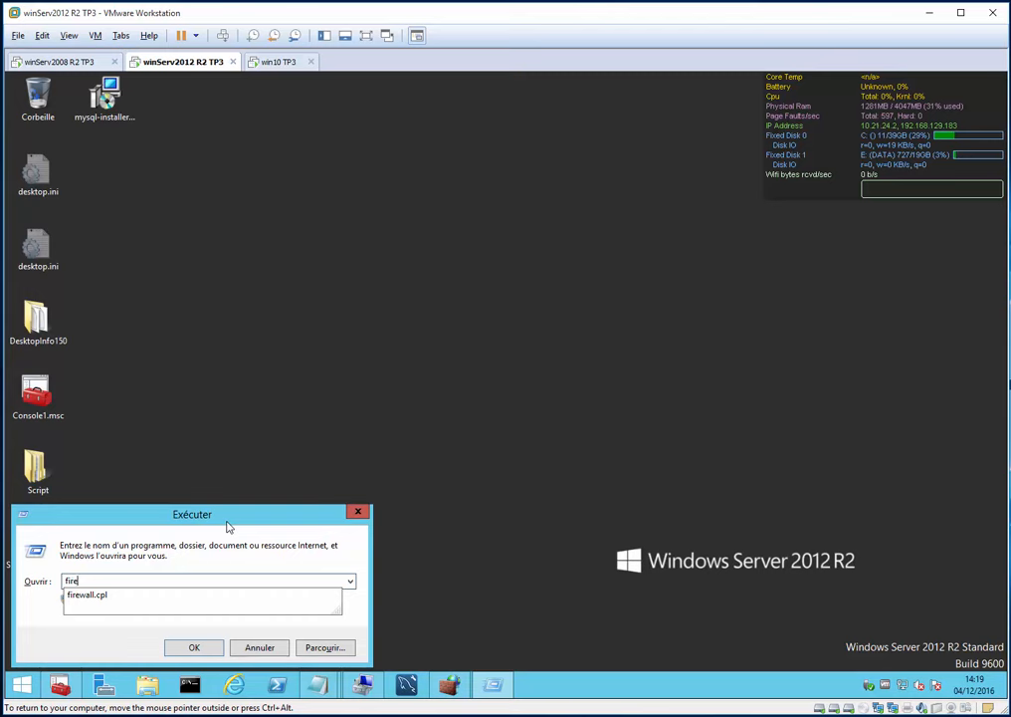
type("e")
key("Down")
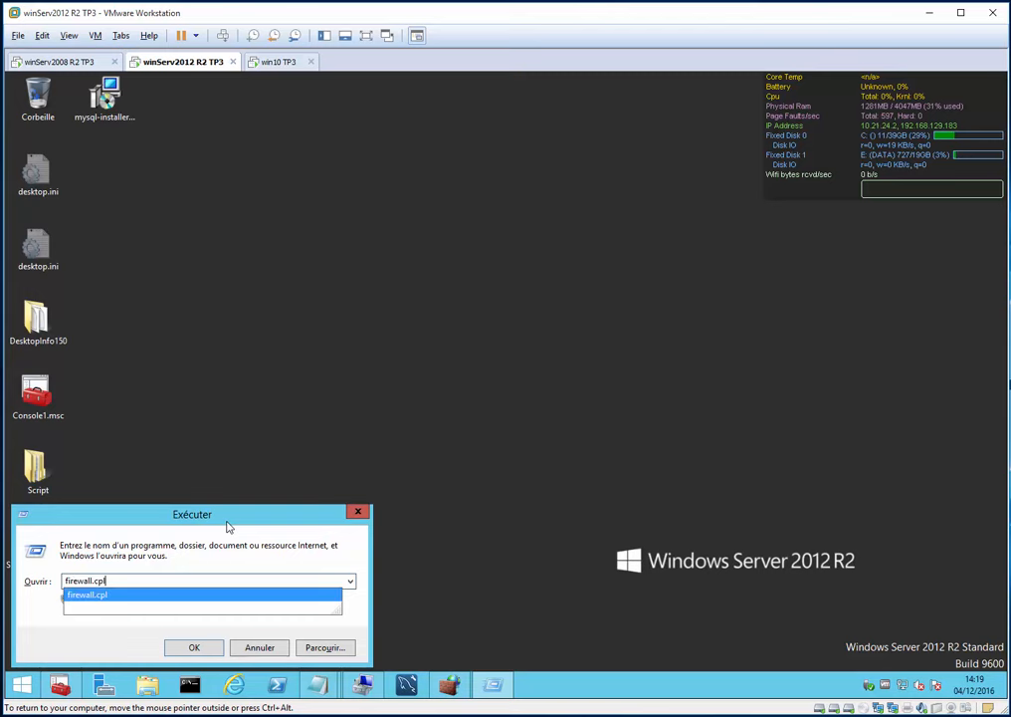
key("Return")
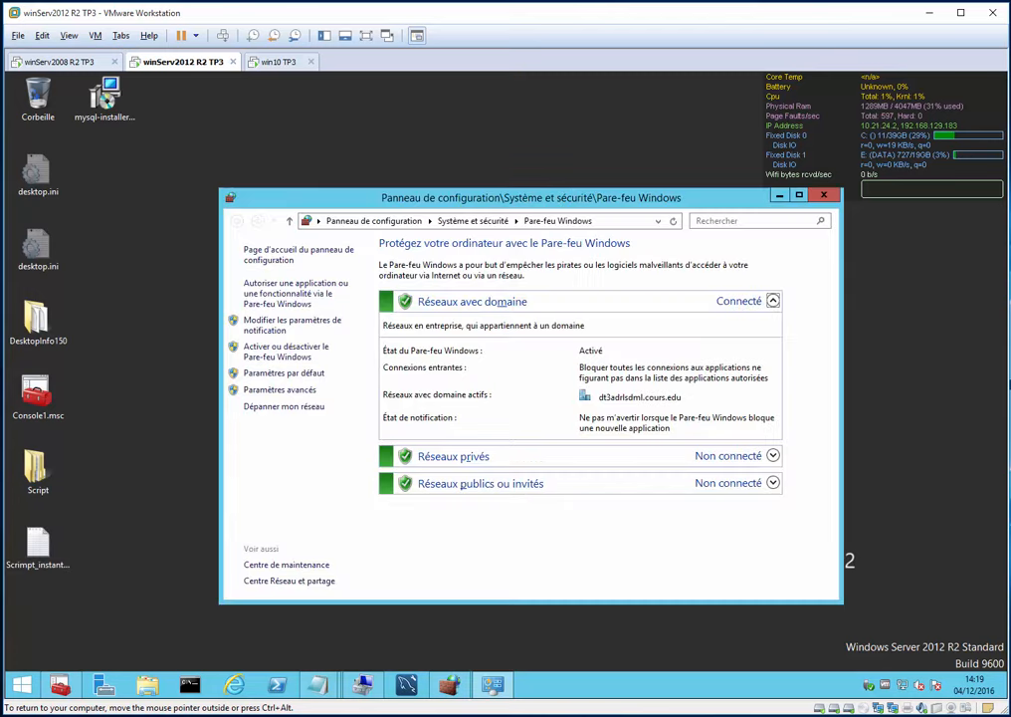
left_click(293, 289)
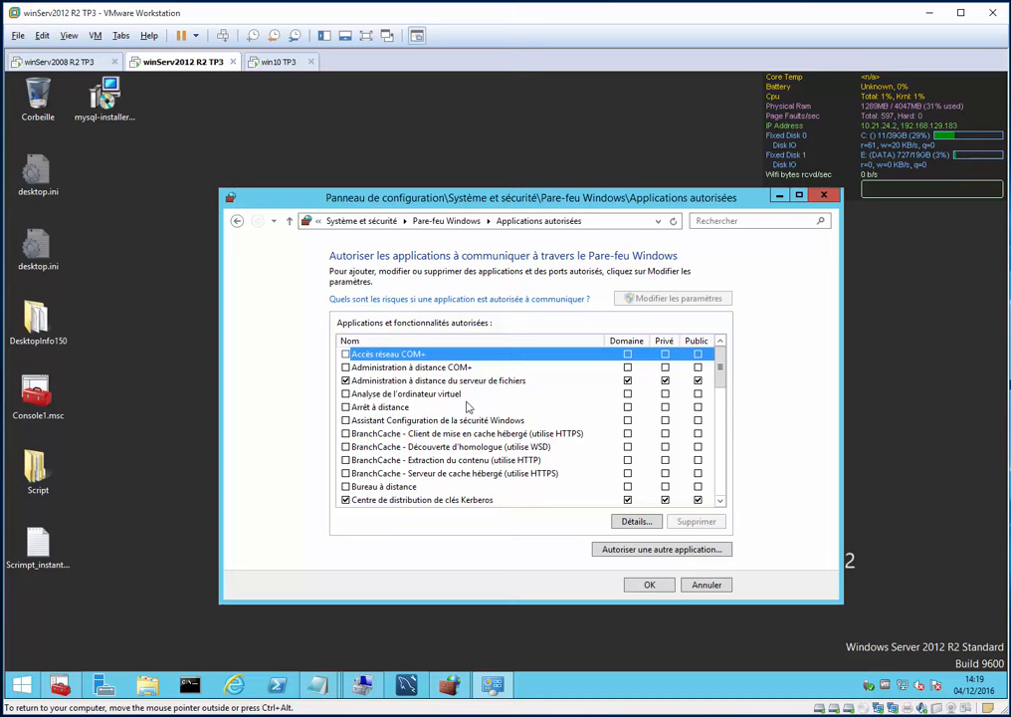
scroll(467, 406, "down", 9)
- Tick Private and Public for both MySQL57 entries, confirm with OK, and minimize the firewall window
left_click(625, 370)
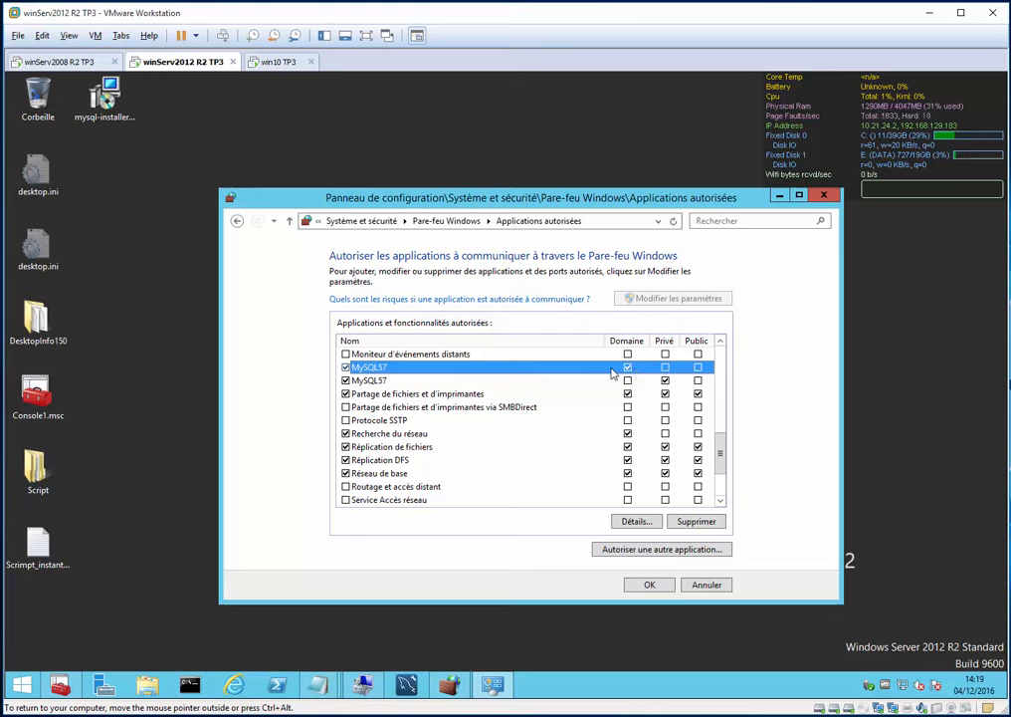
left_click(665, 368)
left_click(697, 367)
left_click(697, 380)
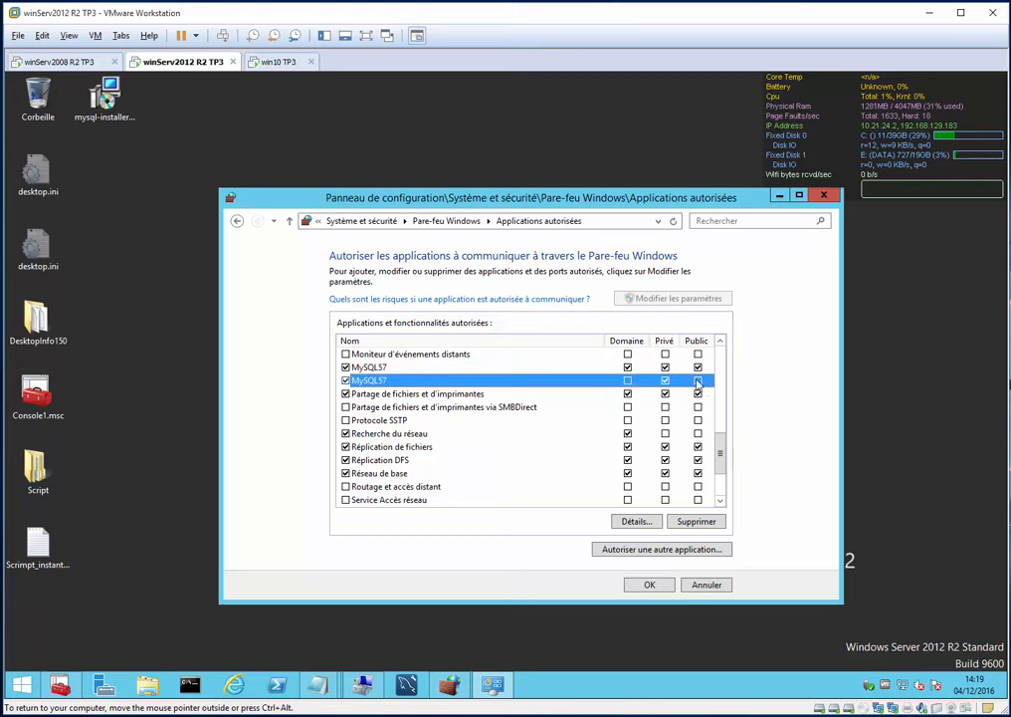
left_click(662, 590)
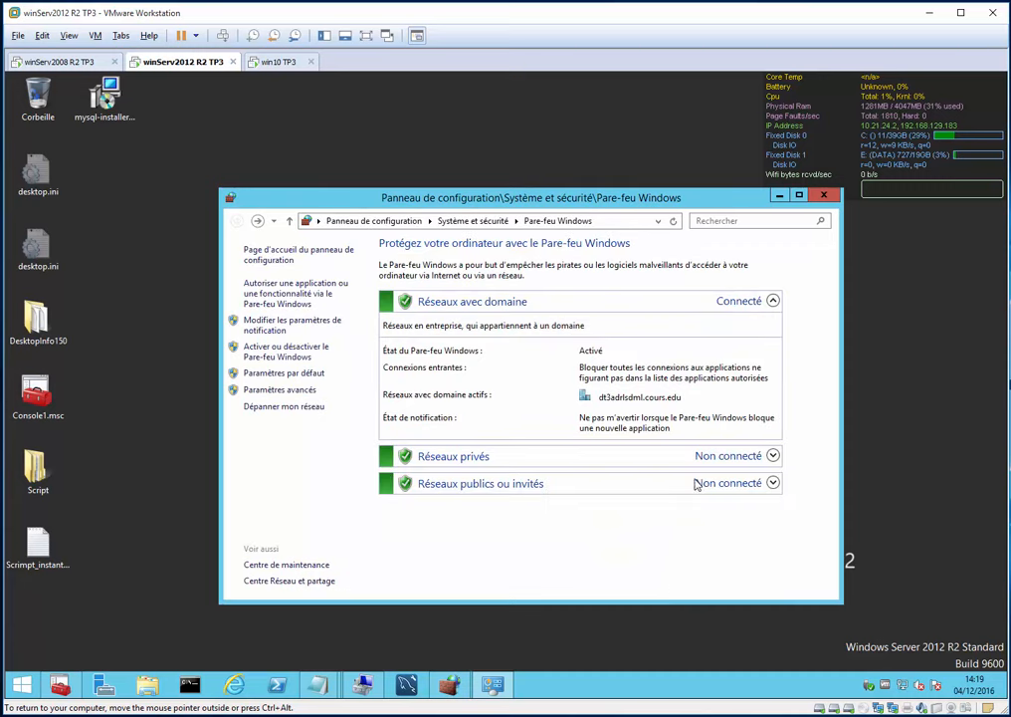
left_click(779, 196)
left_click(276, 66)
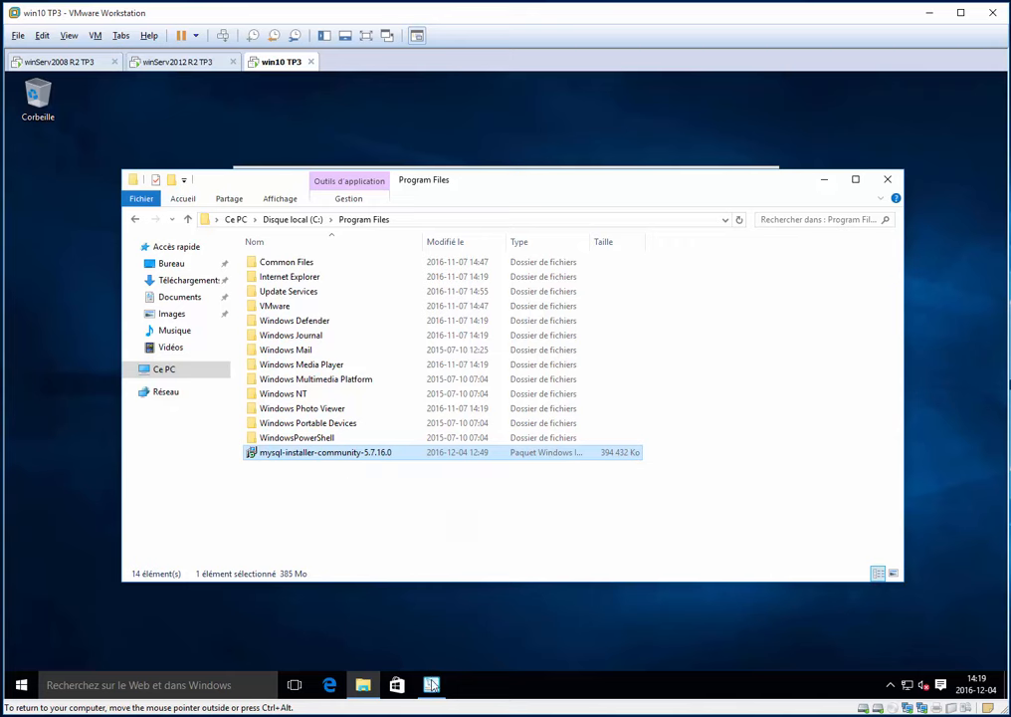
- Accept the MySQL licence, close File Explorer, choose the Client only setup type, and continue to requirements
left_click(457, 524)
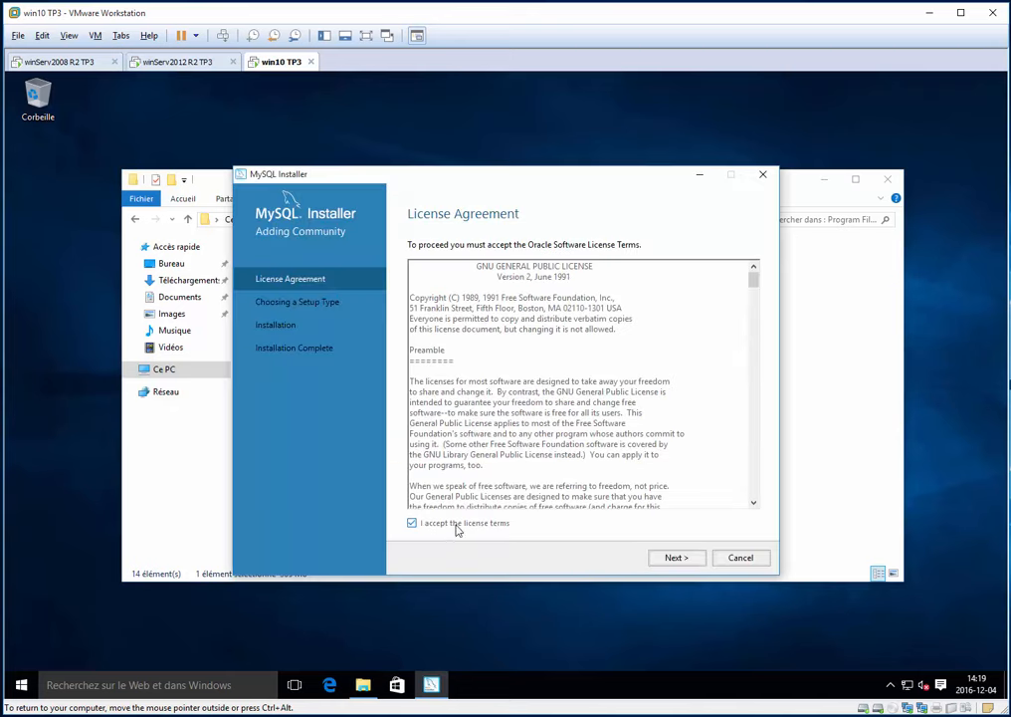
left_click(842, 178)
left_click(889, 178)
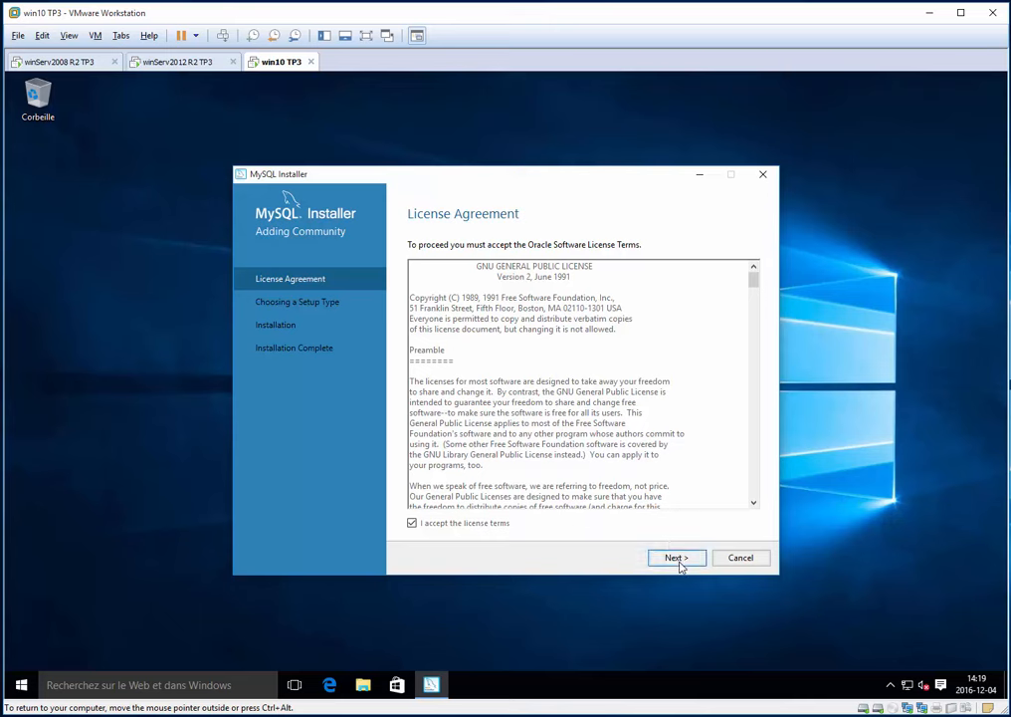
left_click(676, 557)
left_click(467, 386)
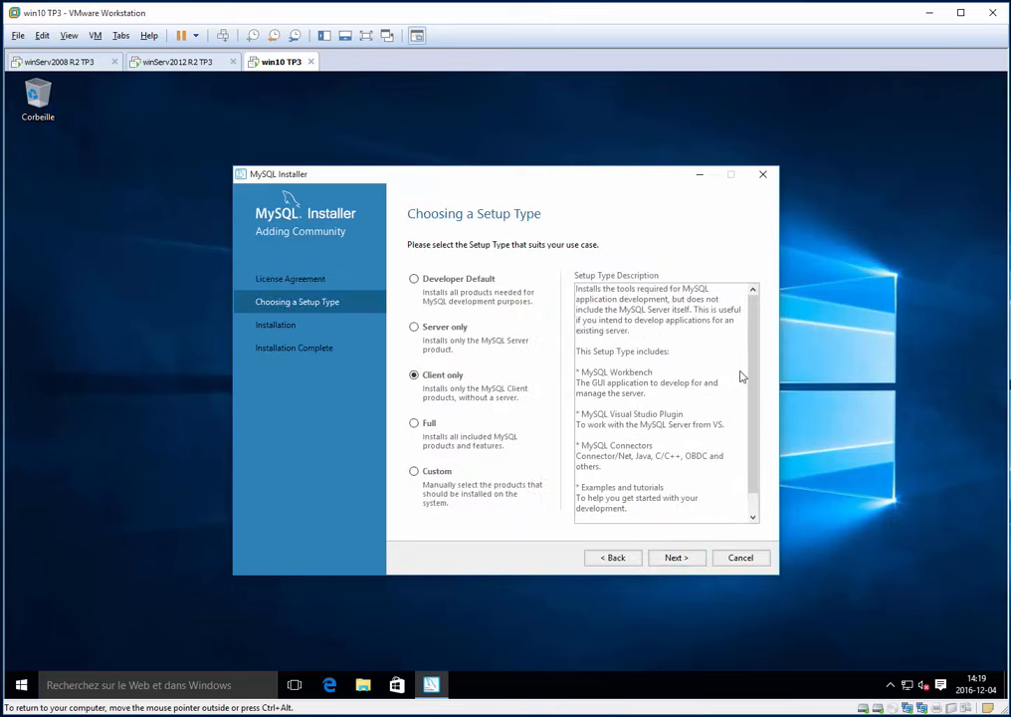
left_click_drag(641, 321, 674, 556)
left_click(682, 559)
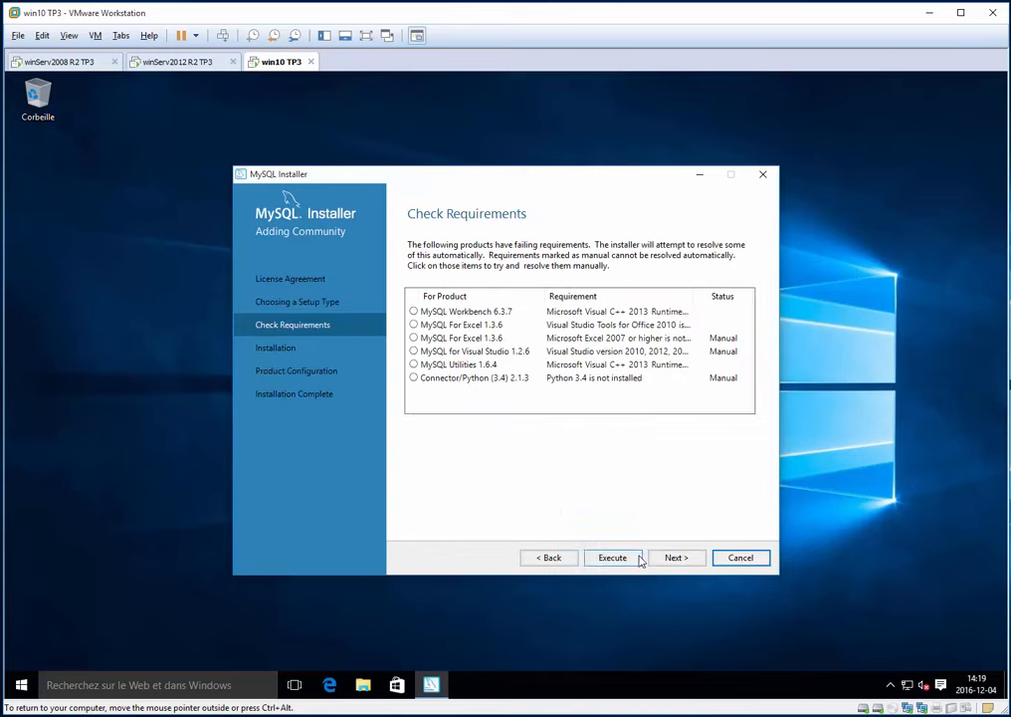
- Execute the requirement fixes and install the Visual C++ 2013 redistributable
left_click(633, 560)
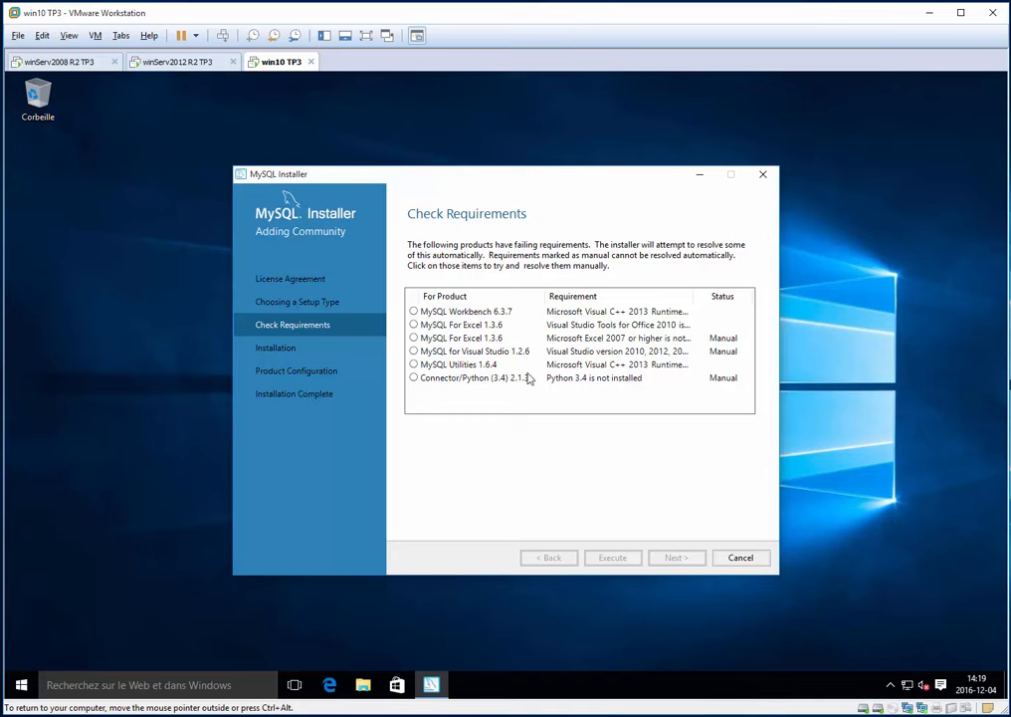
left_click(445, 379)
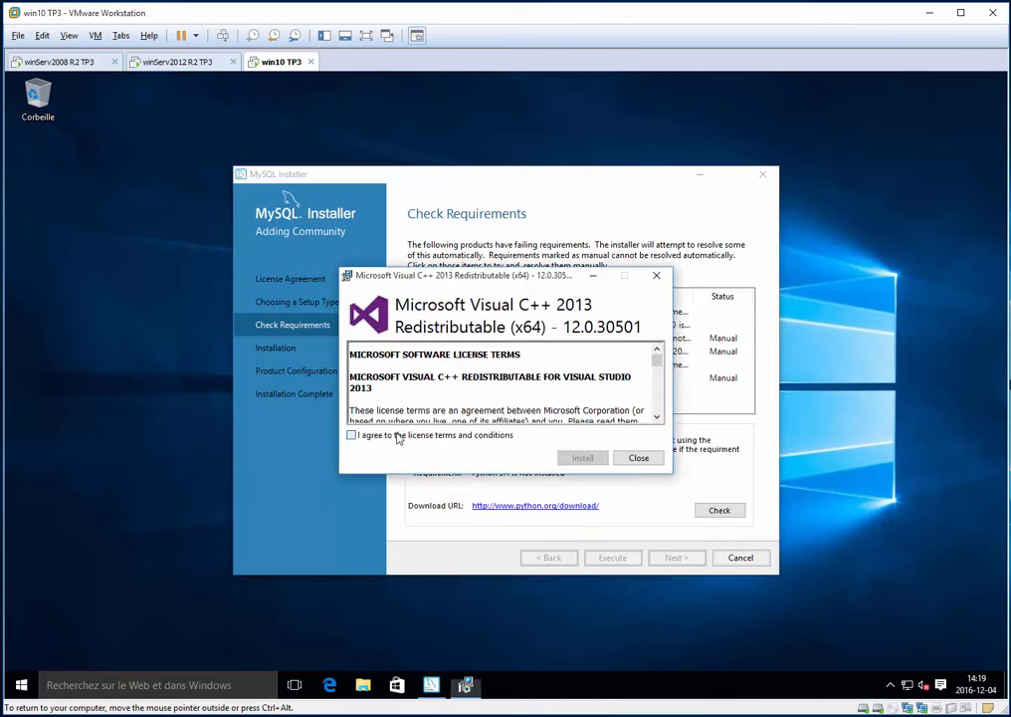
left_click(397, 438)
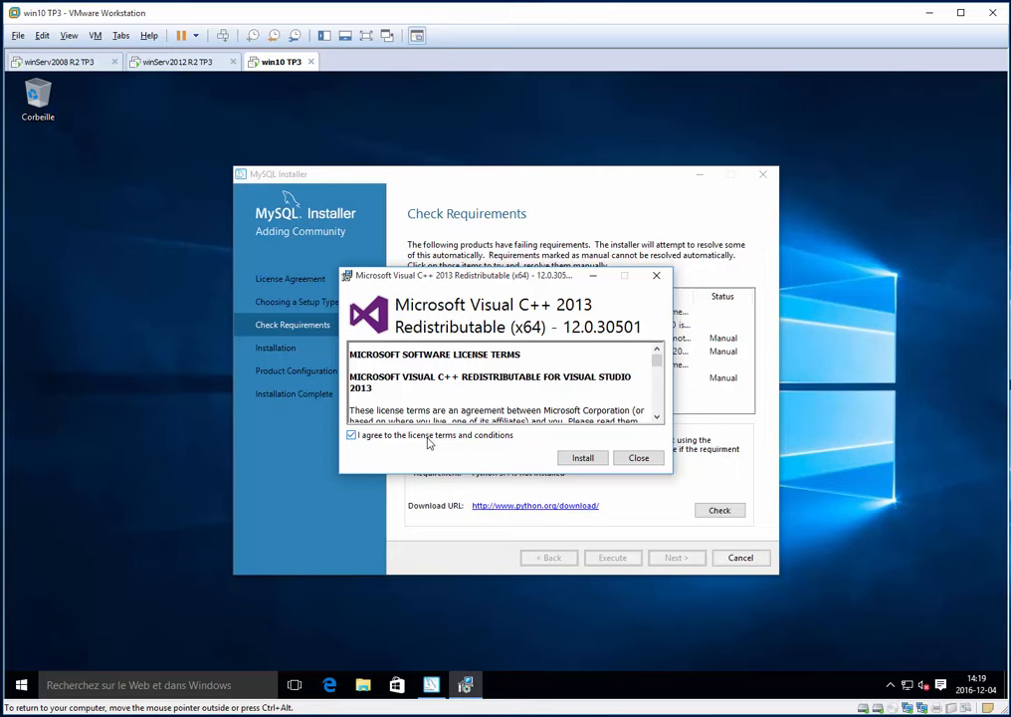
left_click(582, 461)
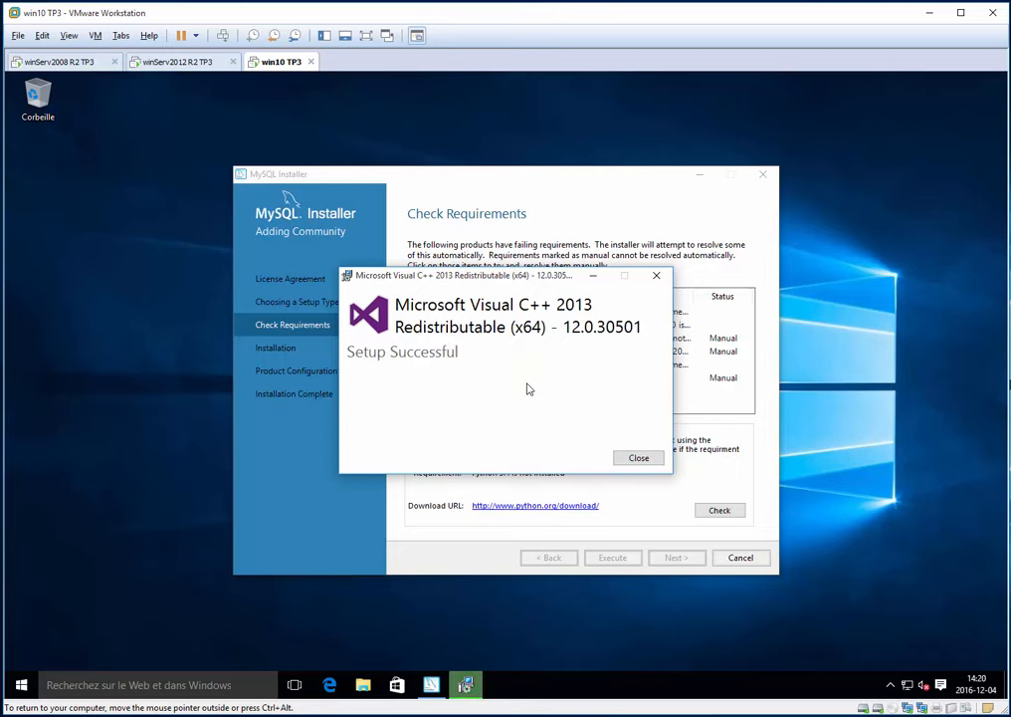
left_click(639, 456)
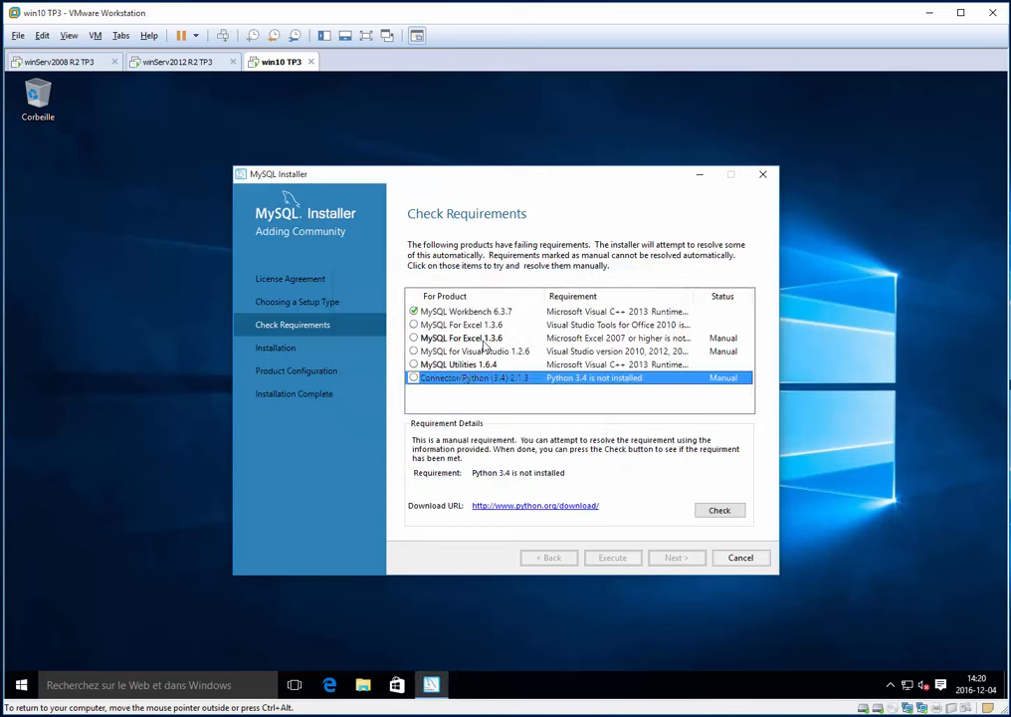
- Review the MySQL for Excel and Visual Studio requirements and install Visual Studio Tools for Office Runtime 2010
left_click(493, 353)
left_click(490, 339)
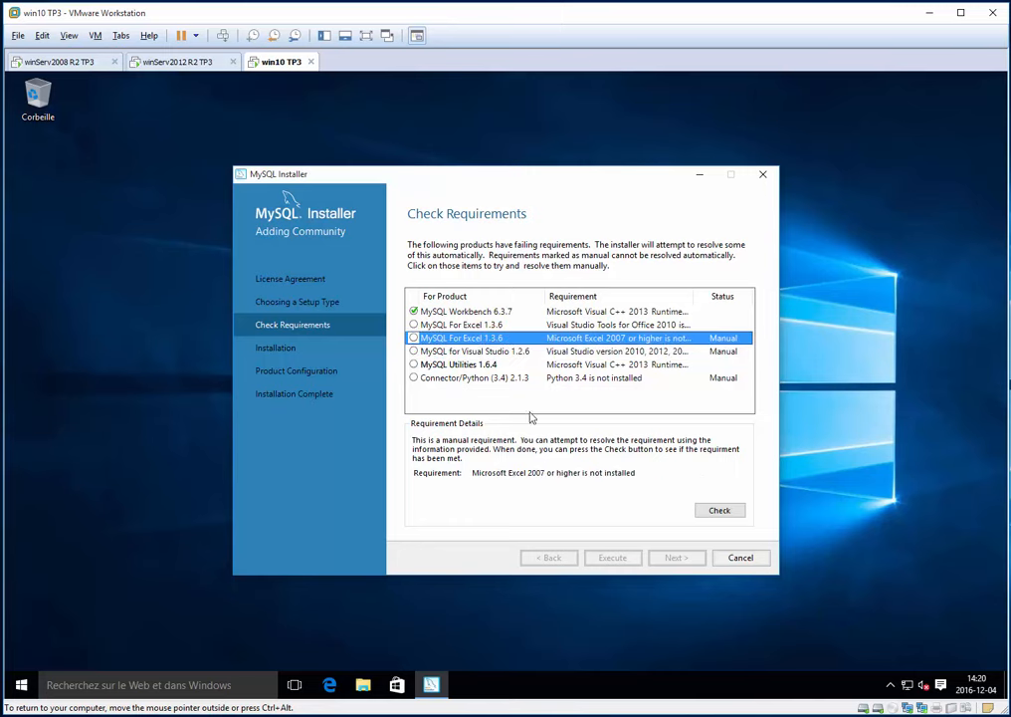
left_click(441, 353)
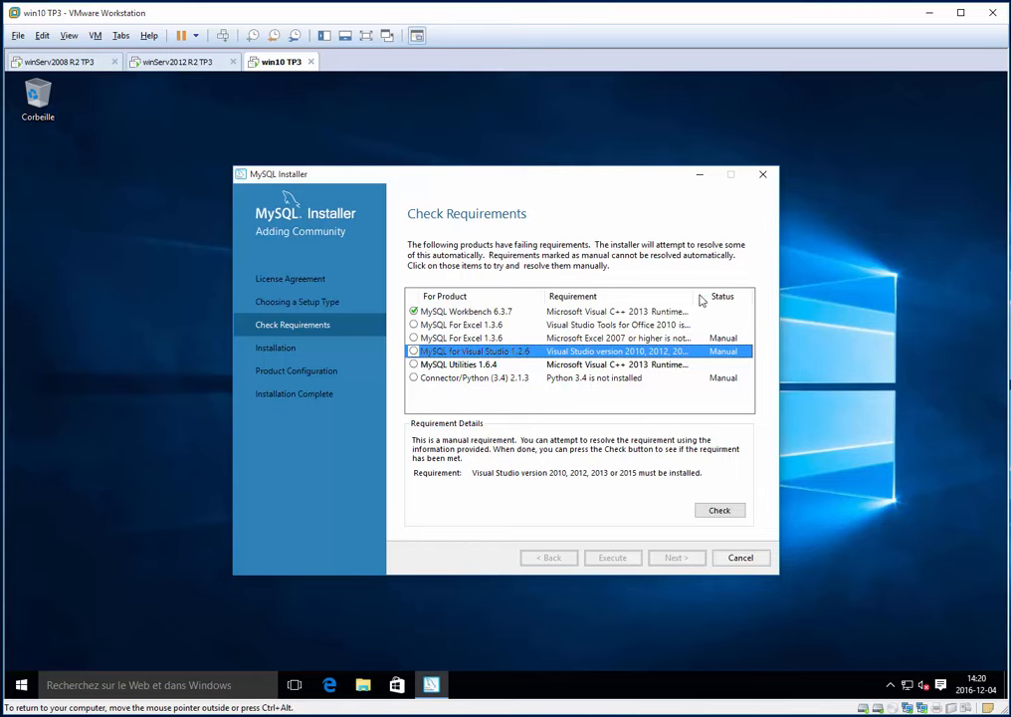
mouse_move(701, 299)
left_mouse_down()
mouse_move(761, 297)
mouse_move(664, 298)
mouse_move(687, 300)
left_mouse_up()
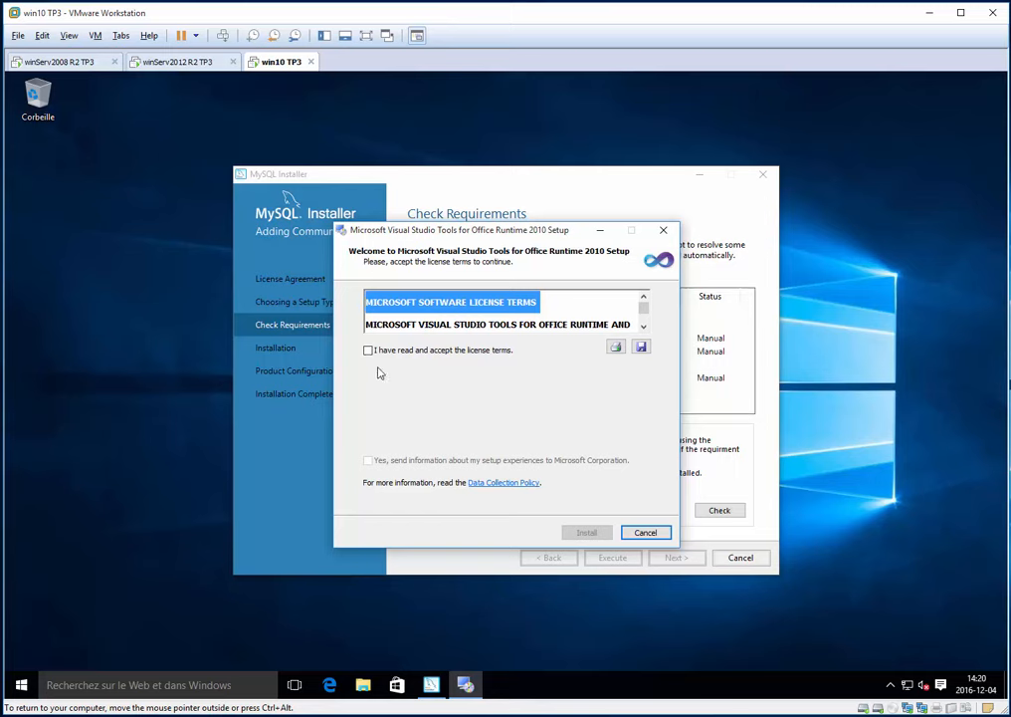
left_click(369, 351)
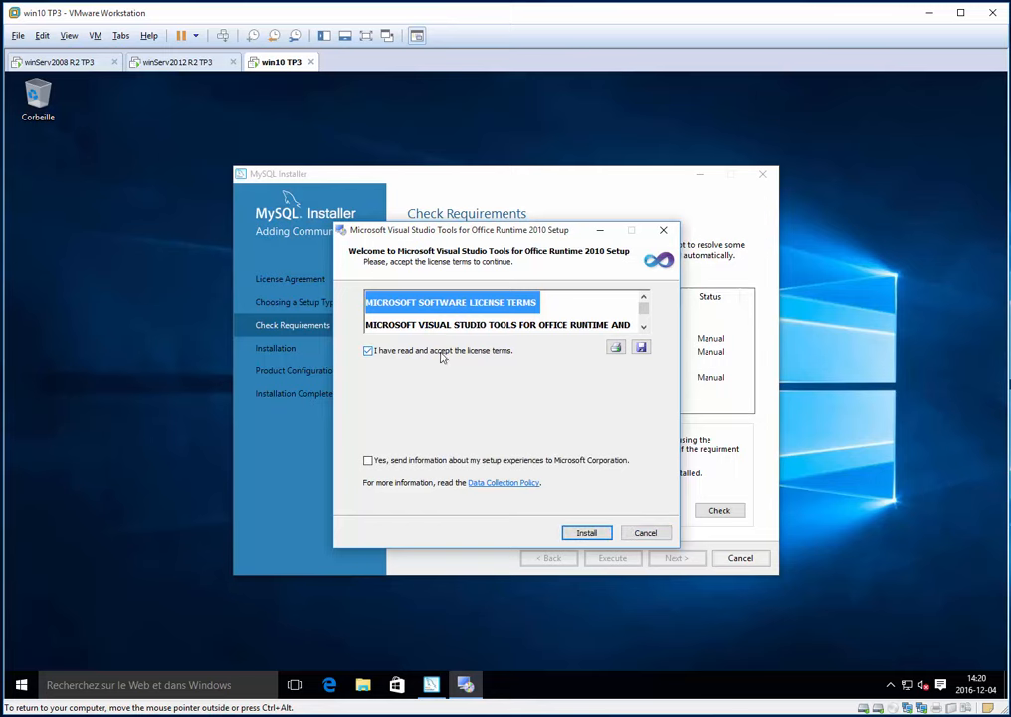
left_click(585, 532)
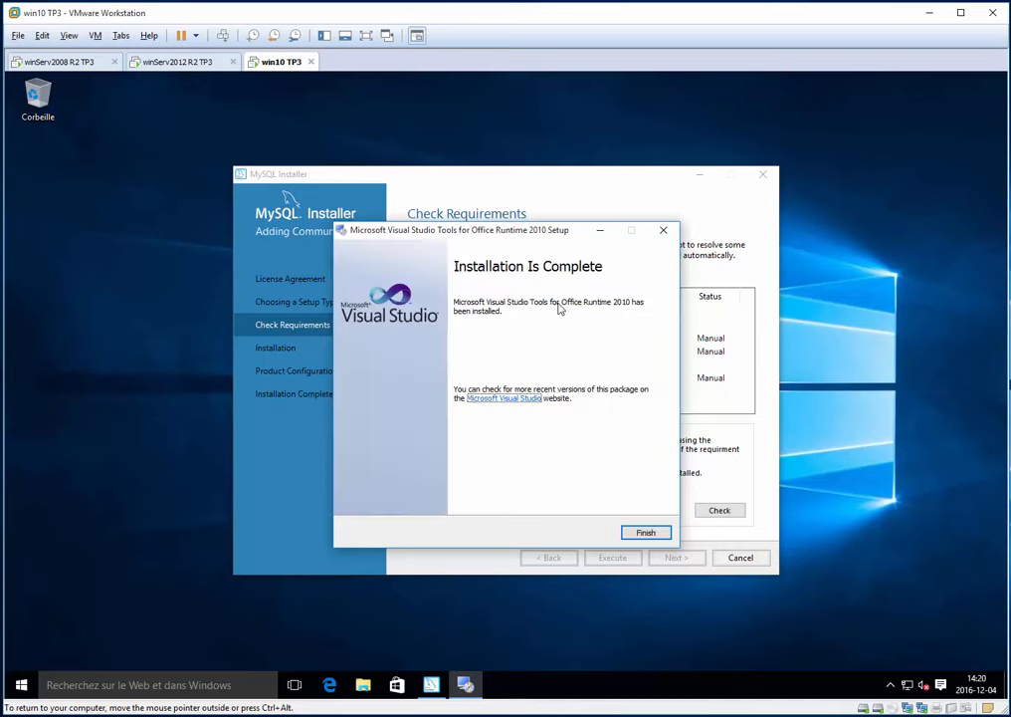
left_click(647, 532)
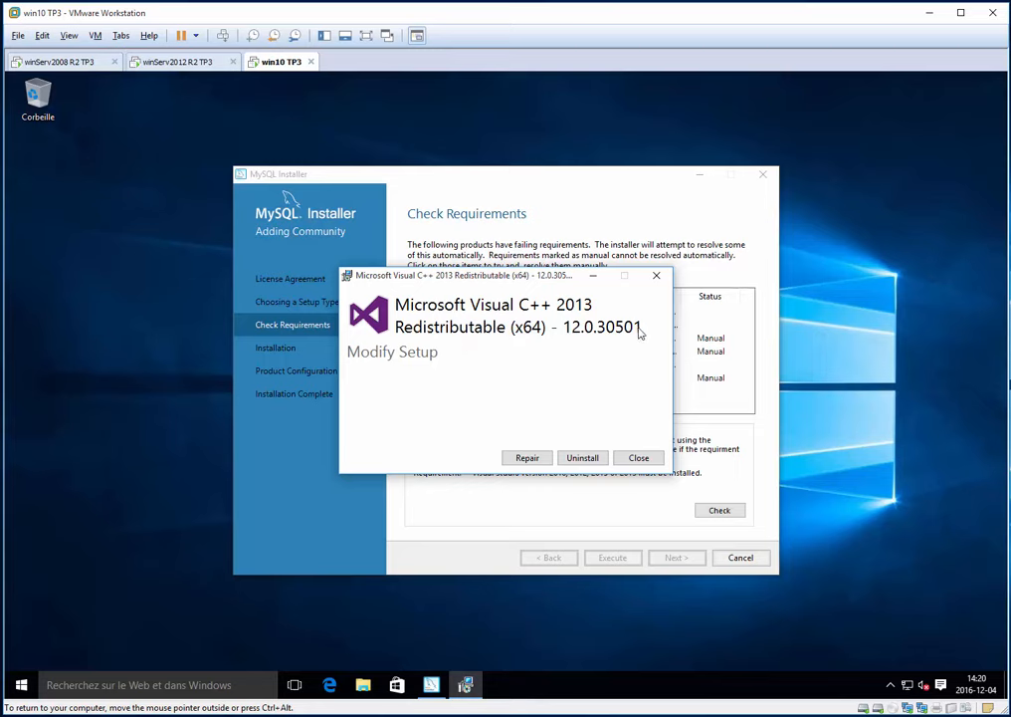
- Repair Visual C++ 2013, confirm proceeding despite unmet requirements, and execute the client products installation
left_click(528, 459)
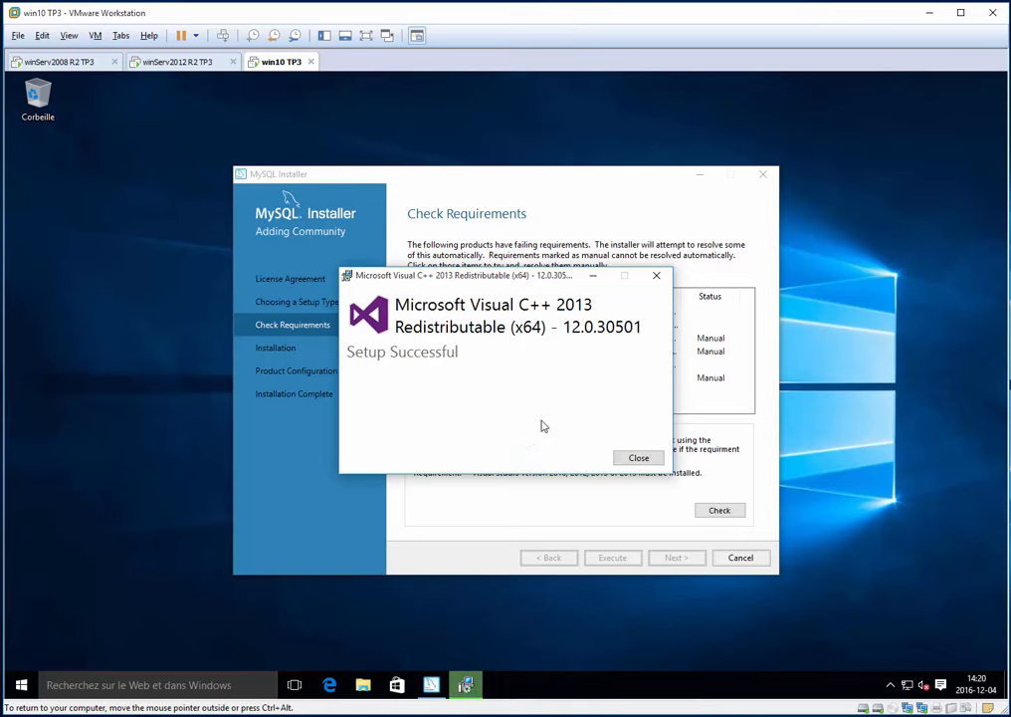
left_click(638, 459)
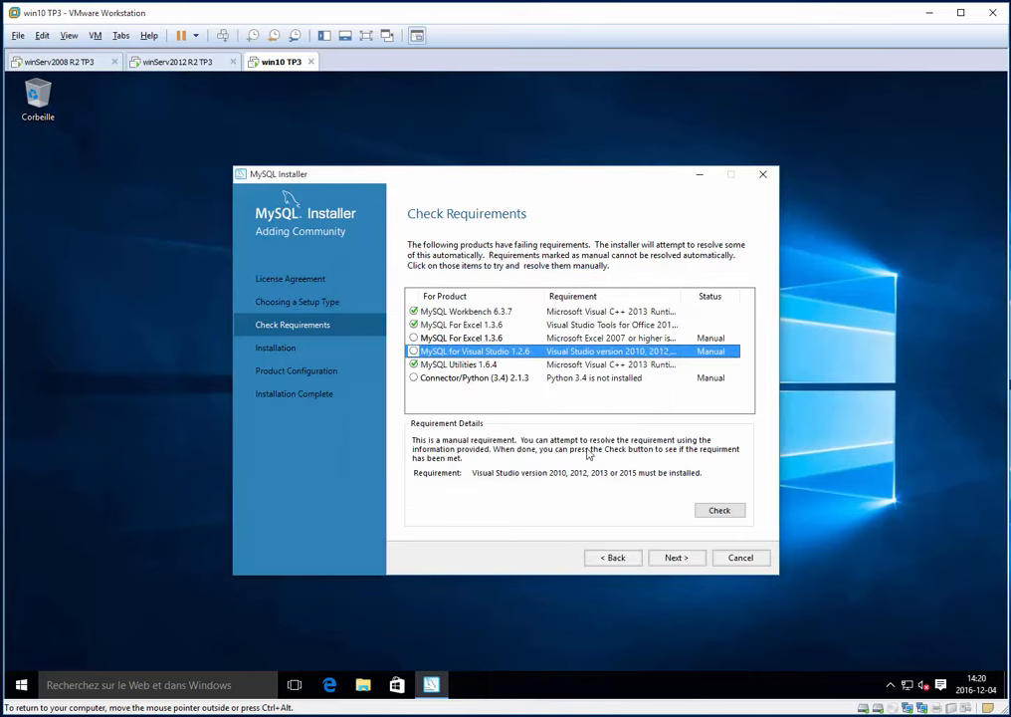
left_click(673, 558)
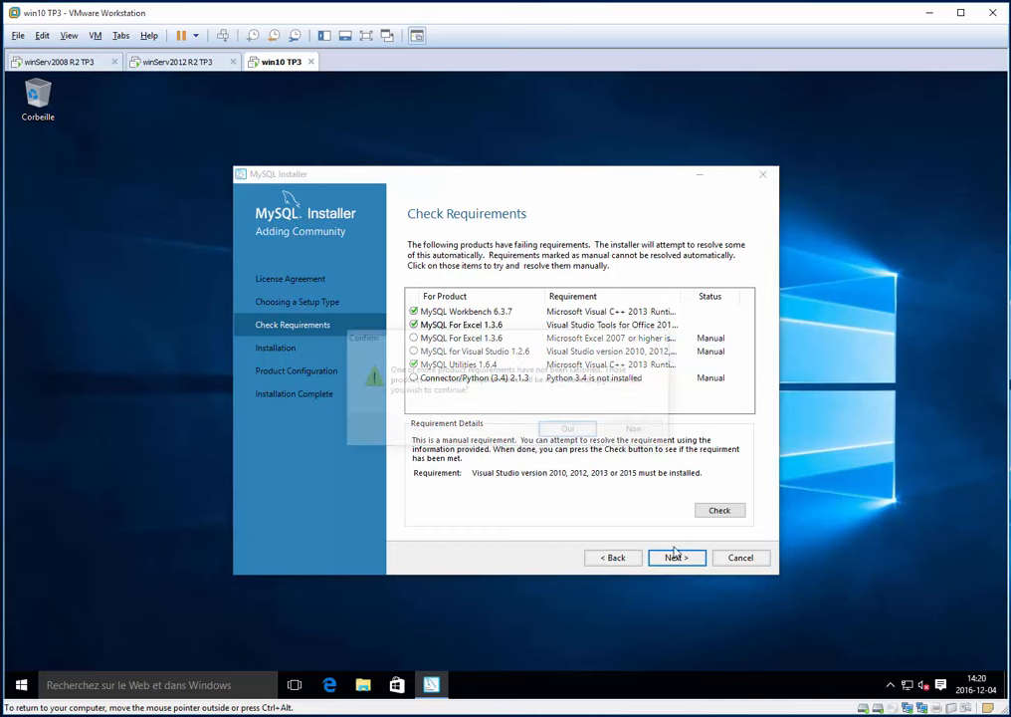
left_click(573, 430)
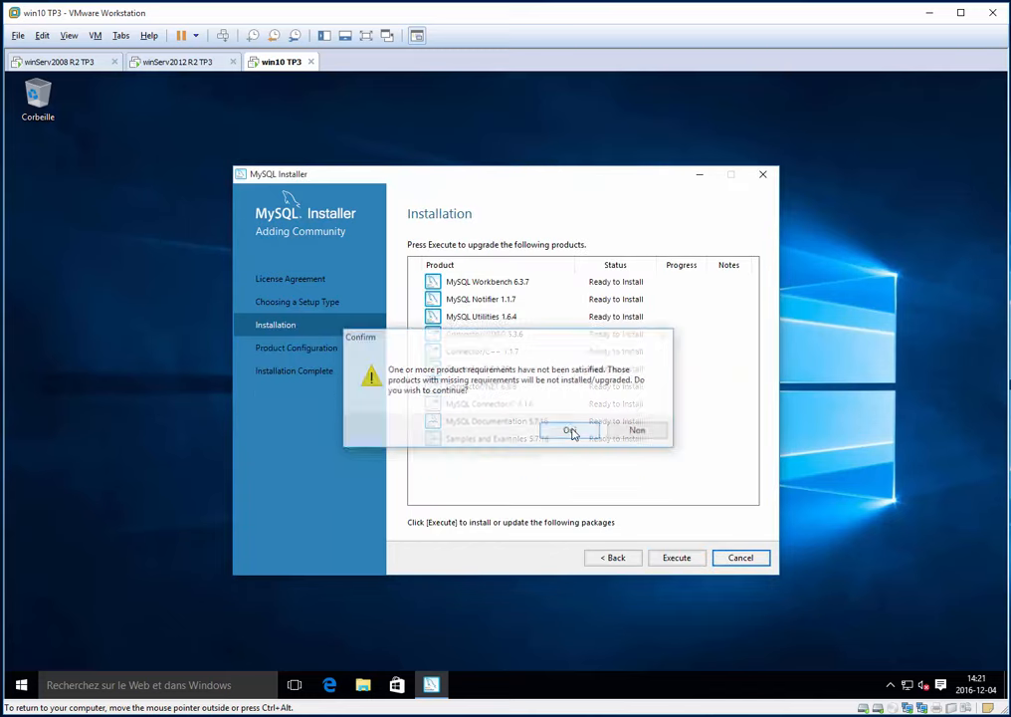
left_click(679, 558)
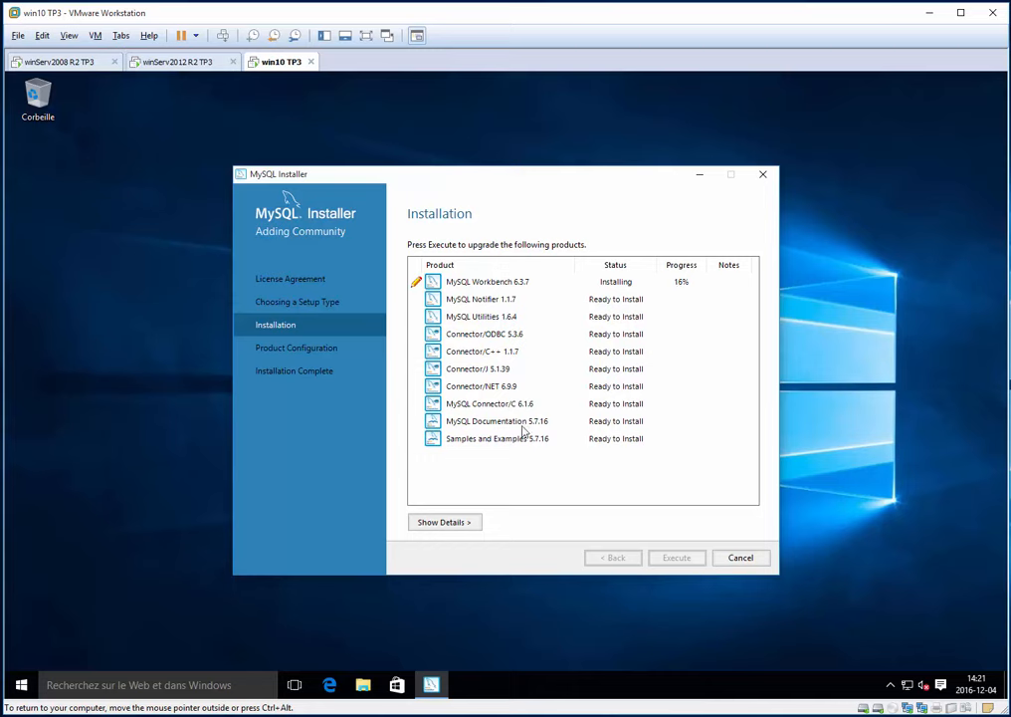
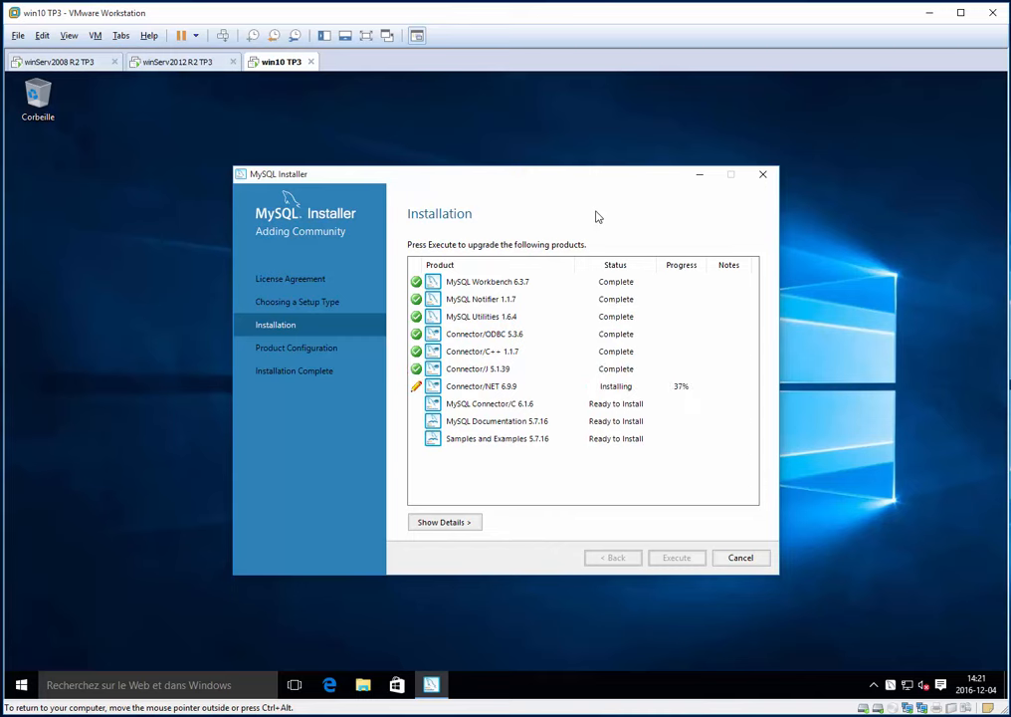
- Open File Explorer and view This PC's system properties
left_click_drag(669, 183, 572, 204)
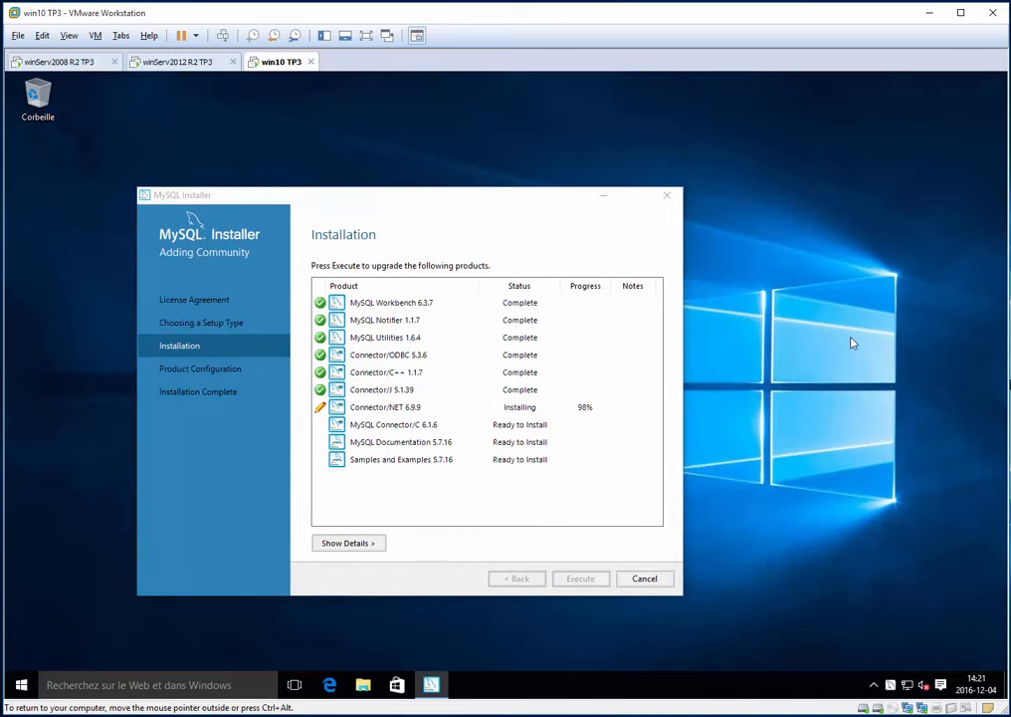
left_click(763, 324)
key("super+e")
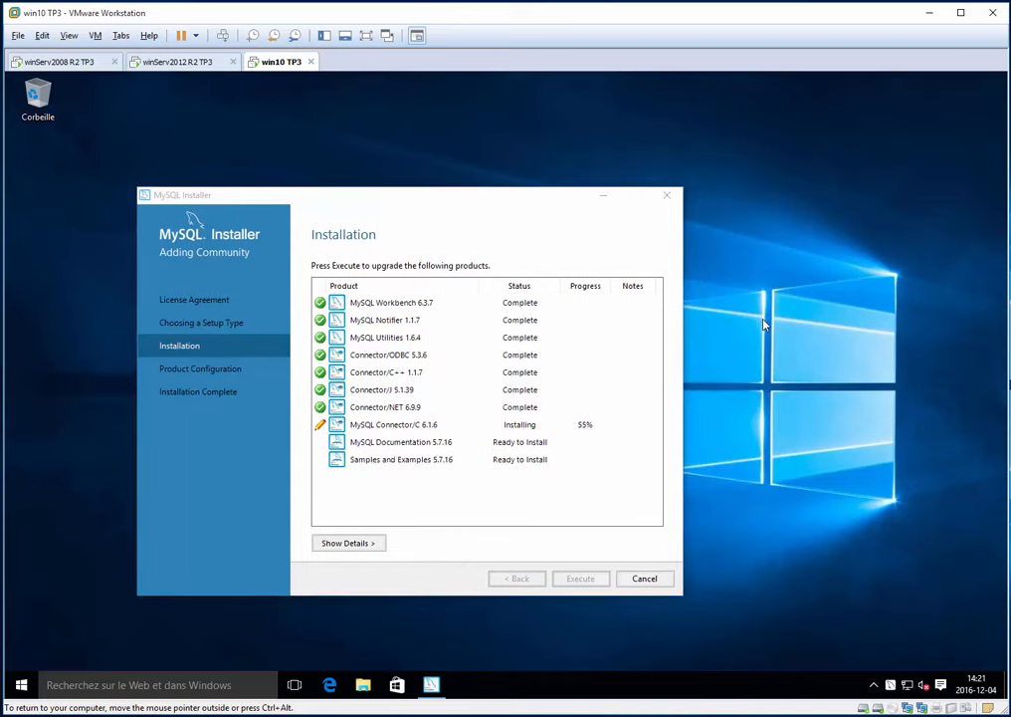
left_click(179, 395)
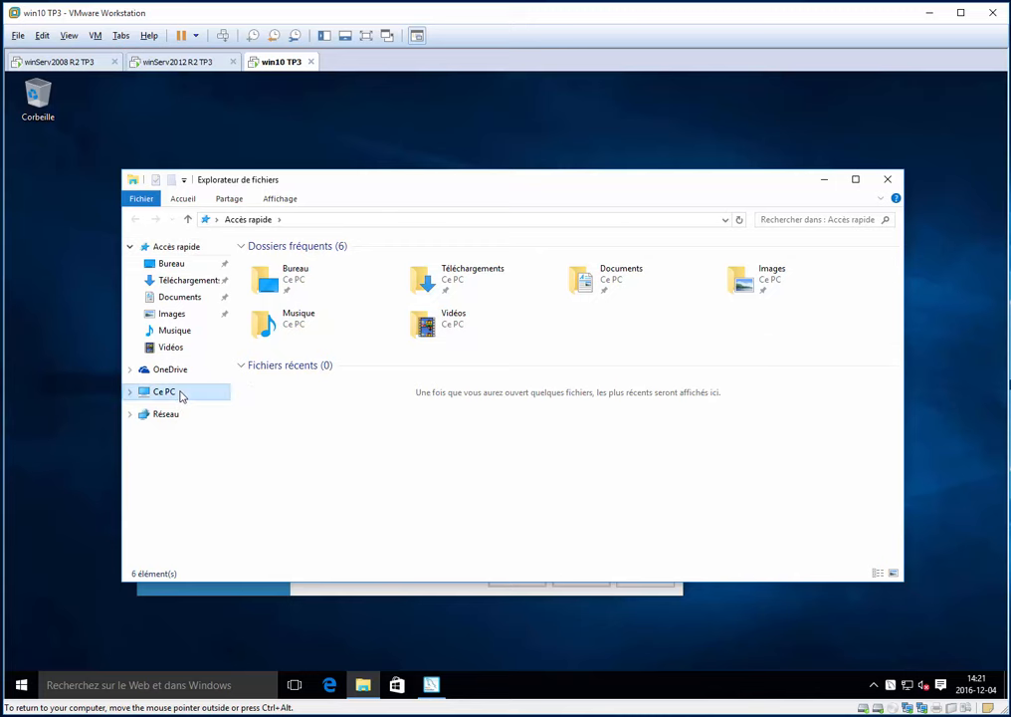
right_click(172, 394)
left_click(255, 574)
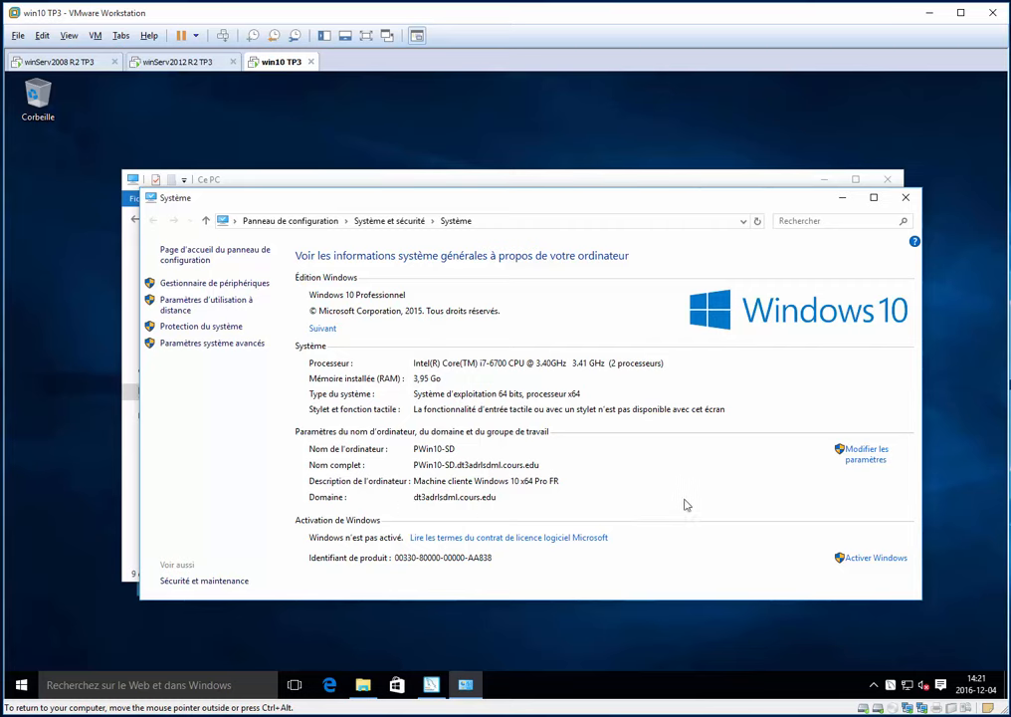
- Close the system and Explorer windows and advance the installer to Product Configuration
key("alt+F4")
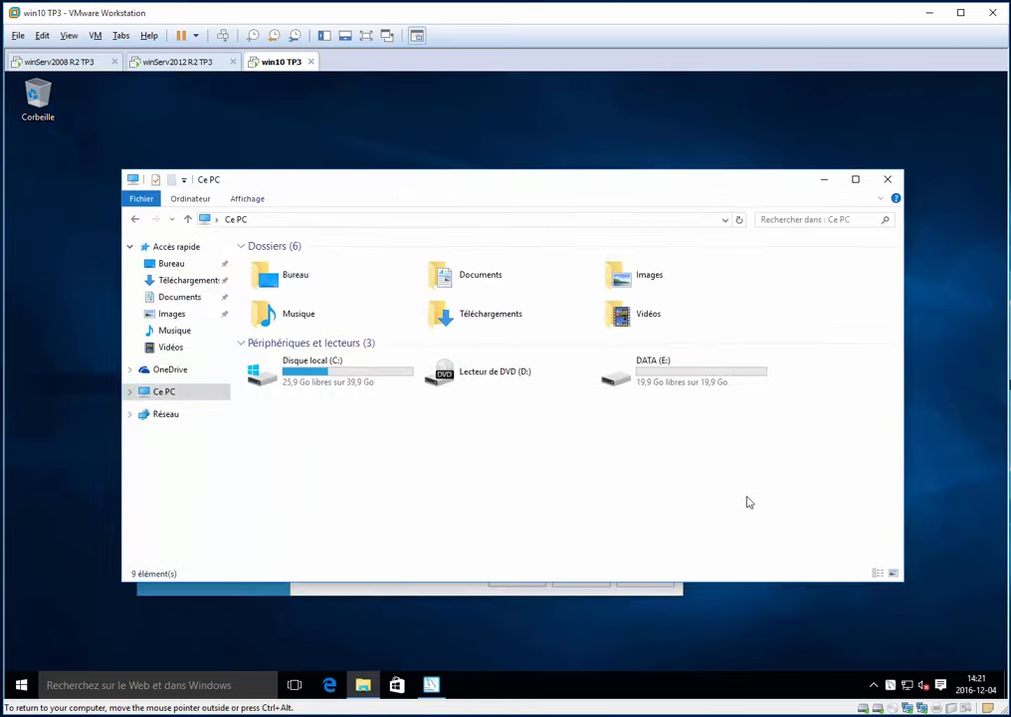
key("alt+F4")
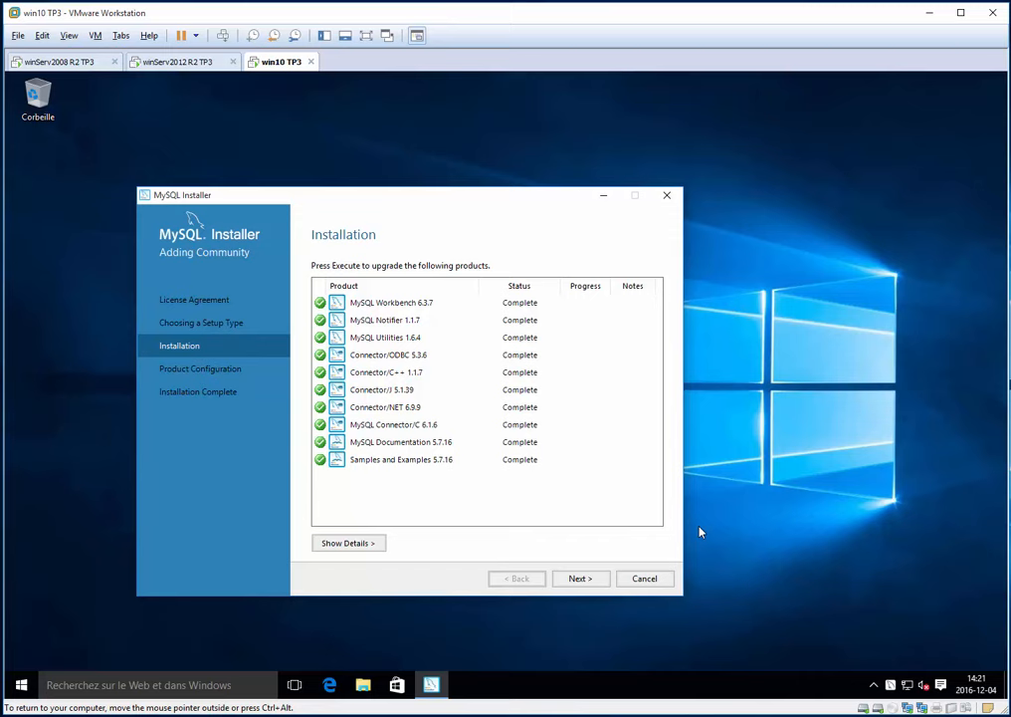
left_click(578, 579)
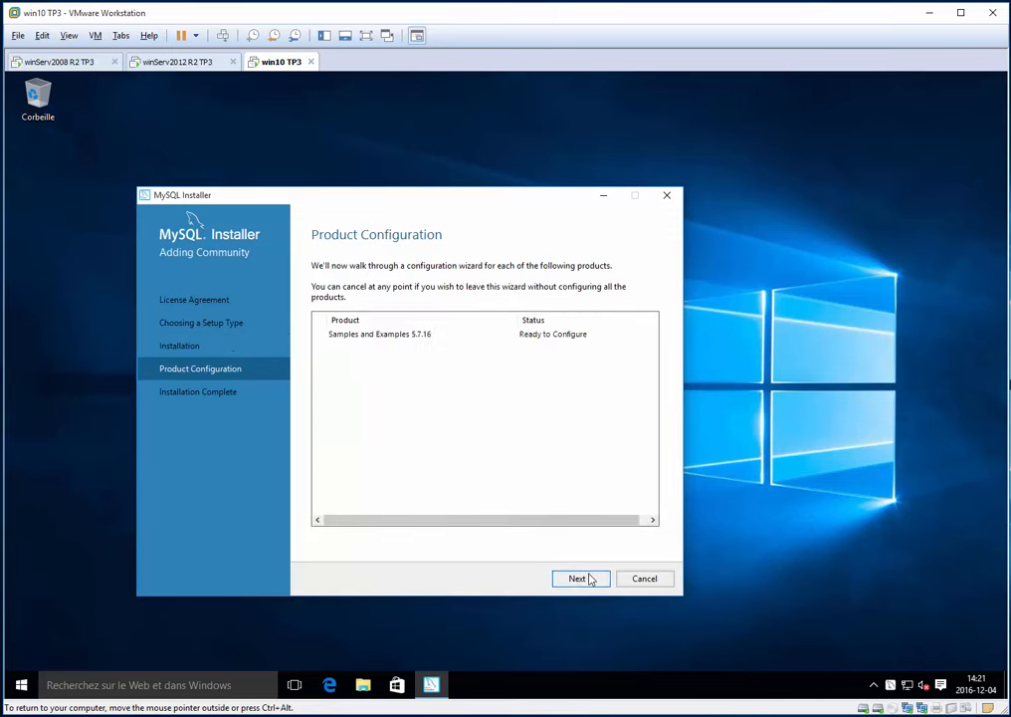
- Cancel the Samples and Examples configuration after the no-server warning and finish the installer
left_click(591, 577)
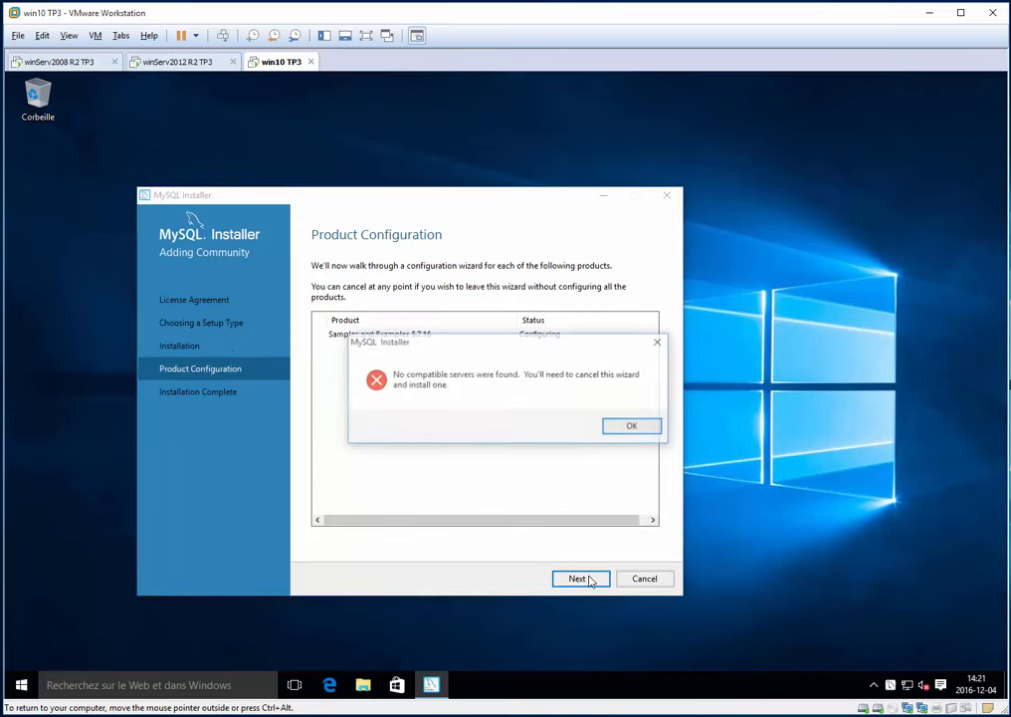
left_click(624, 429)
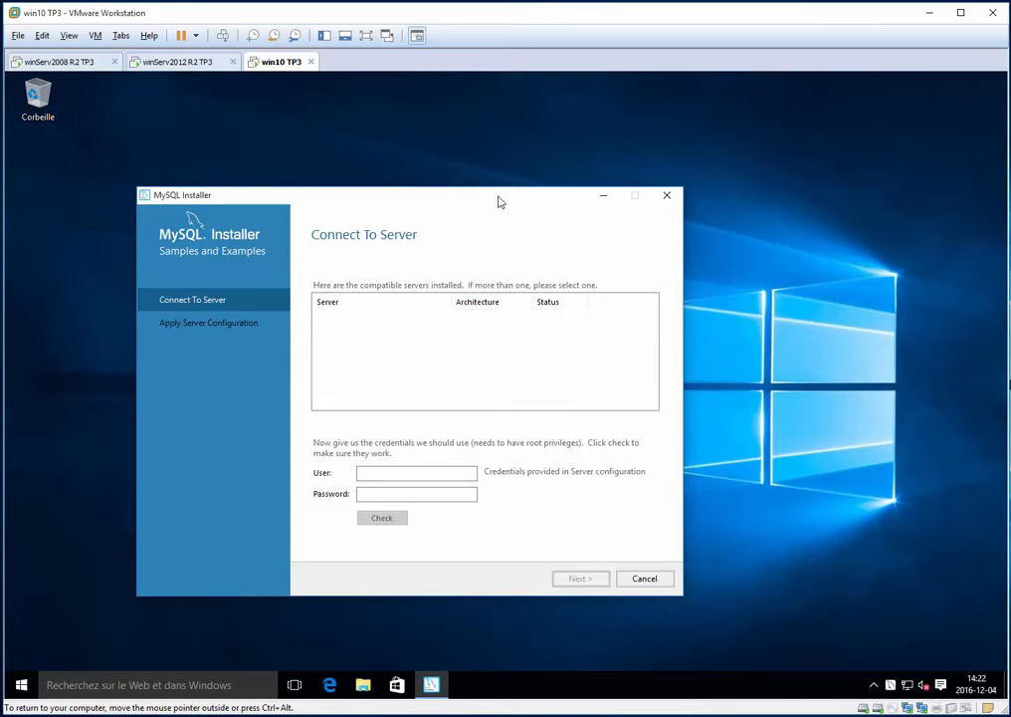
left_click_drag(498, 195, 564, 161)
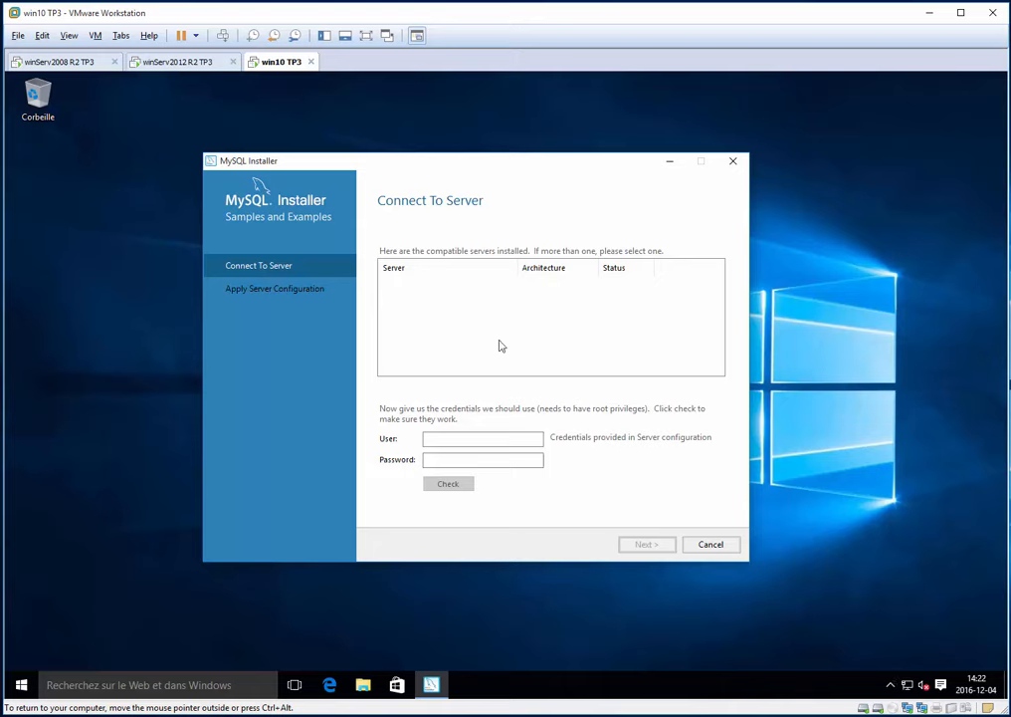
left_click(710, 546)
left_click(564, 434)
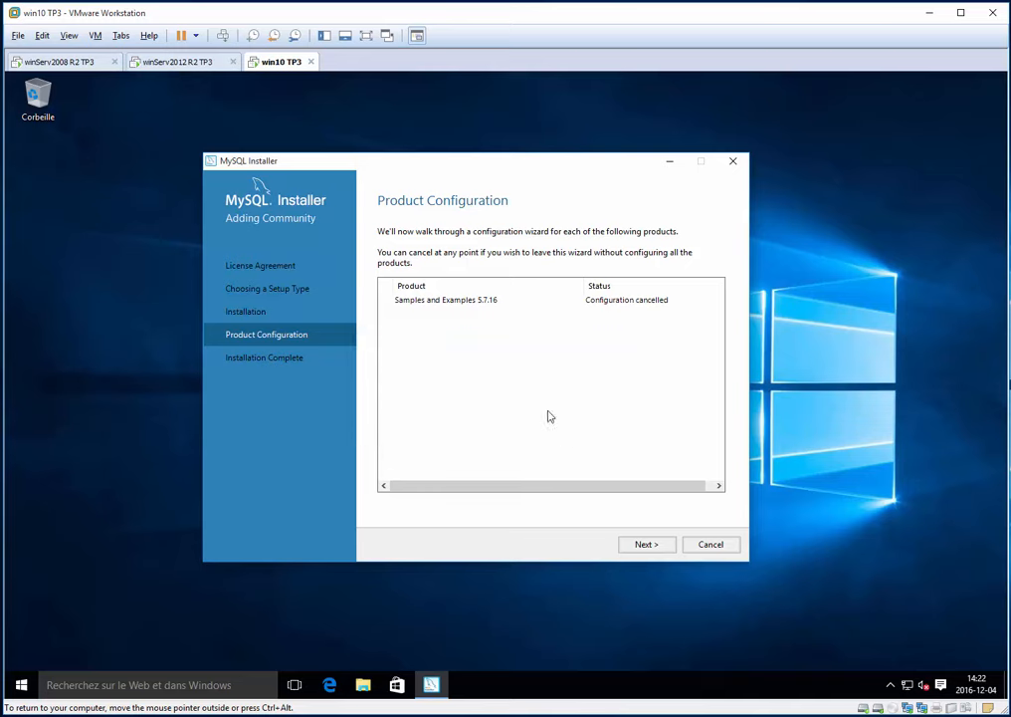
left_click(646, 543)
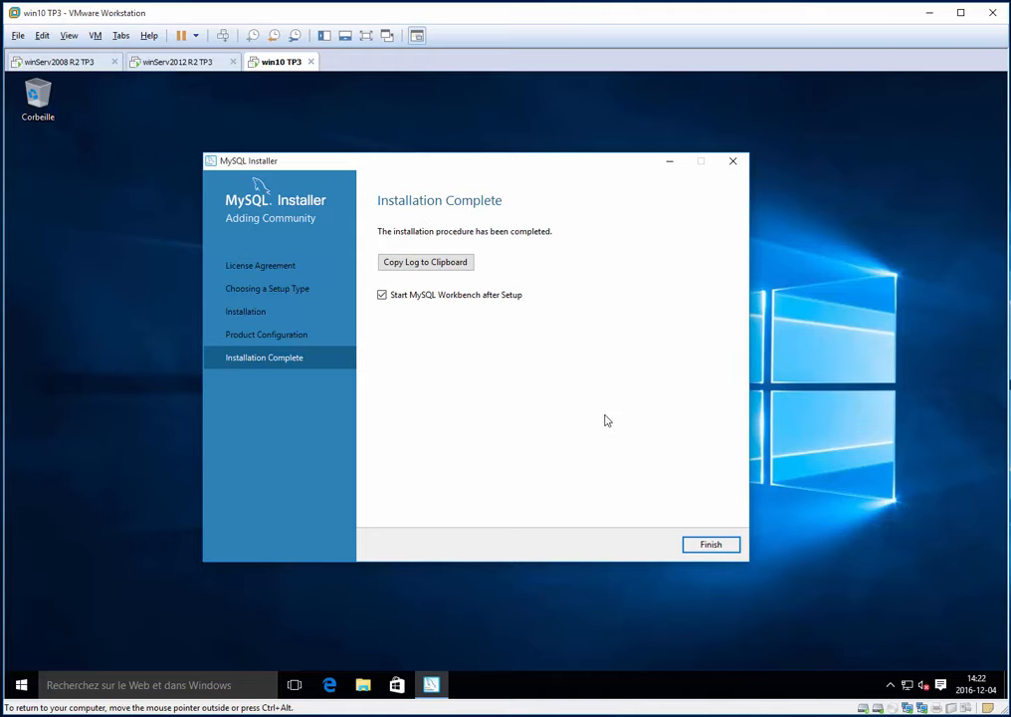
left_click(714, 546)
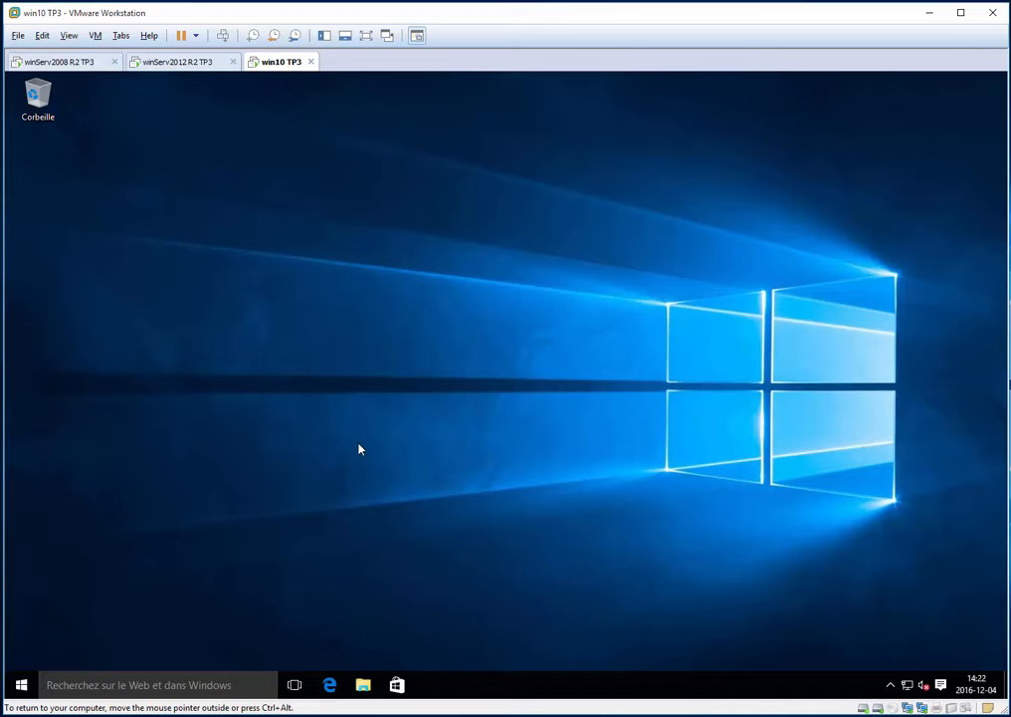
- Create a new connection named win10 to host 10.21.24.2 with username administrator
key("super")
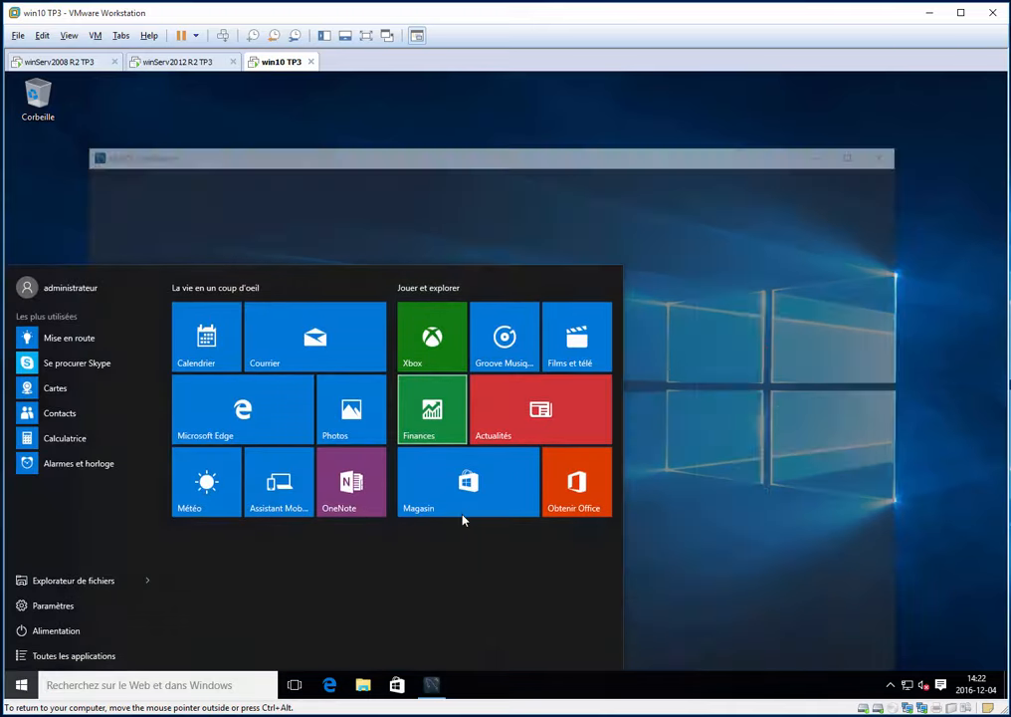
key("super")
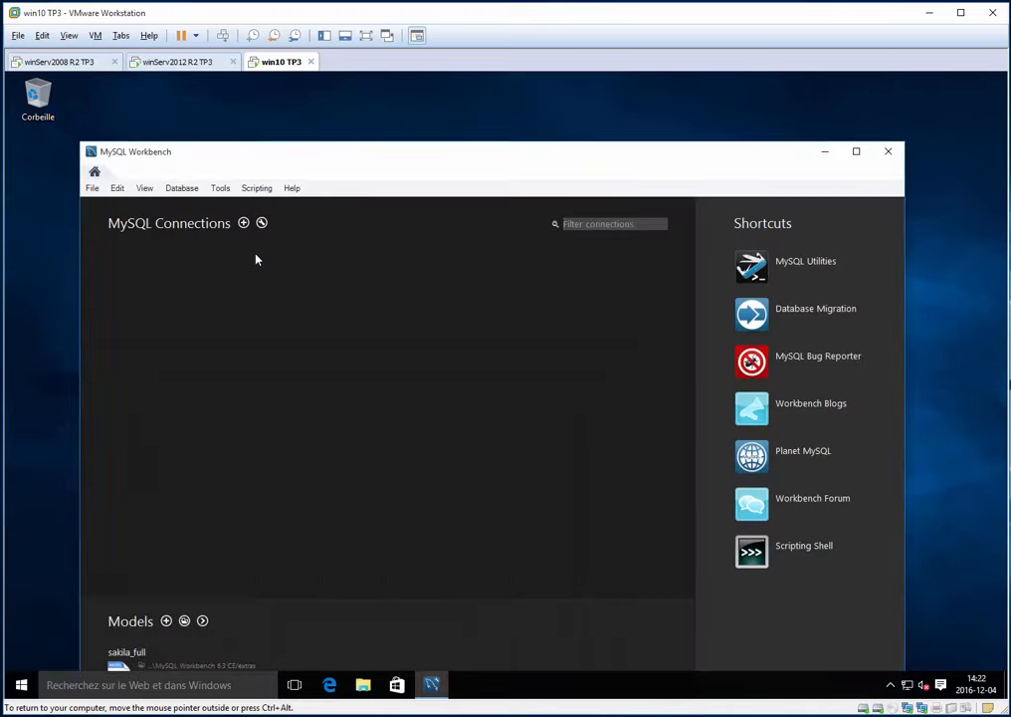
left_click(243, 224)
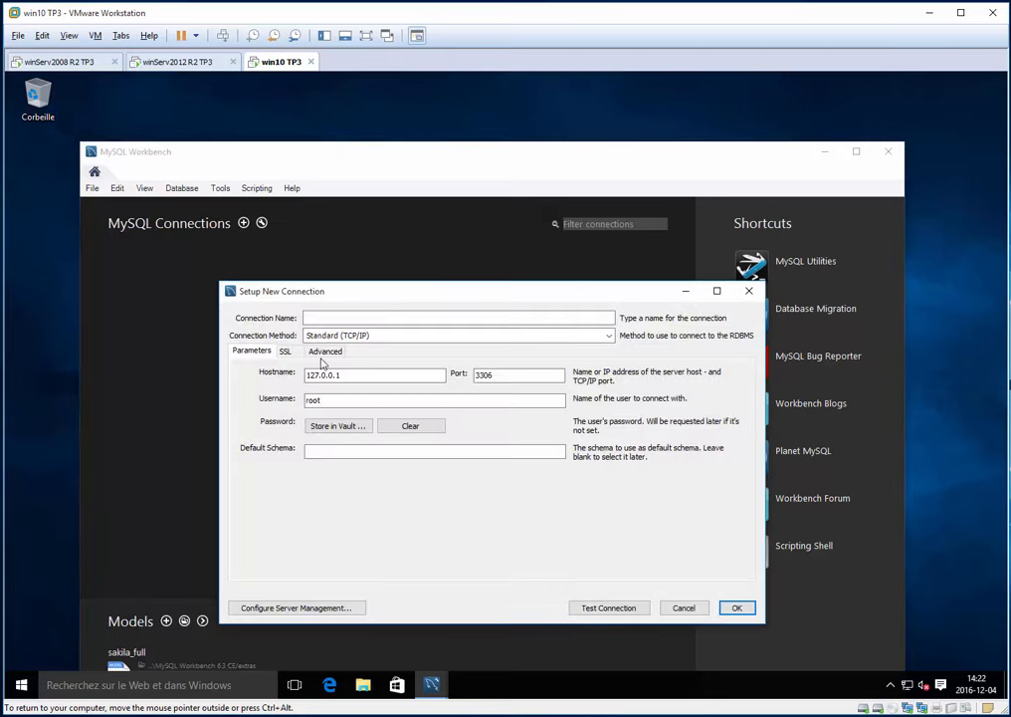
left_click_drag(347, 379, 254, 379)
key("Right")
key("shift+Home")
type("1")
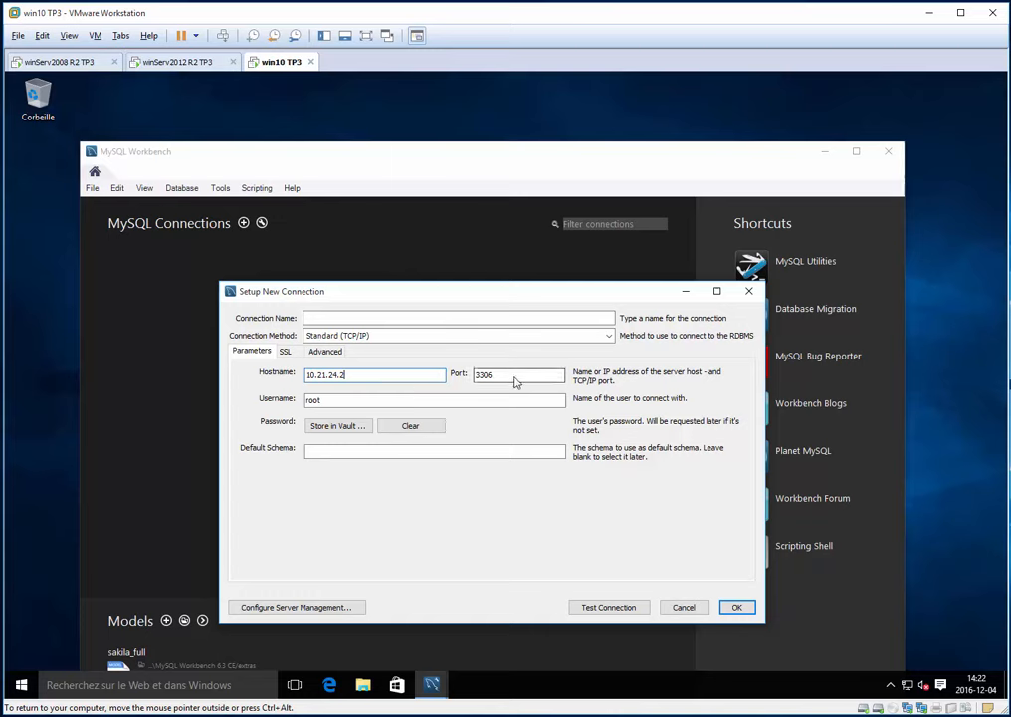
left_click(341, 320)
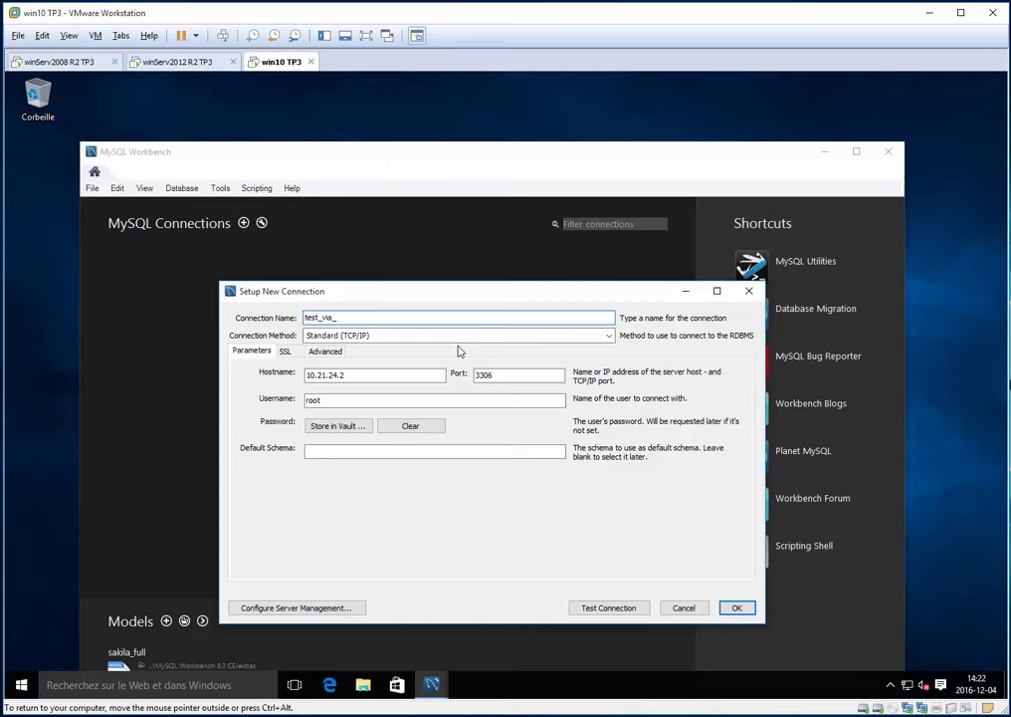
key("ctrl+a")
type("w")
double_click(388, 403)
type("admi")
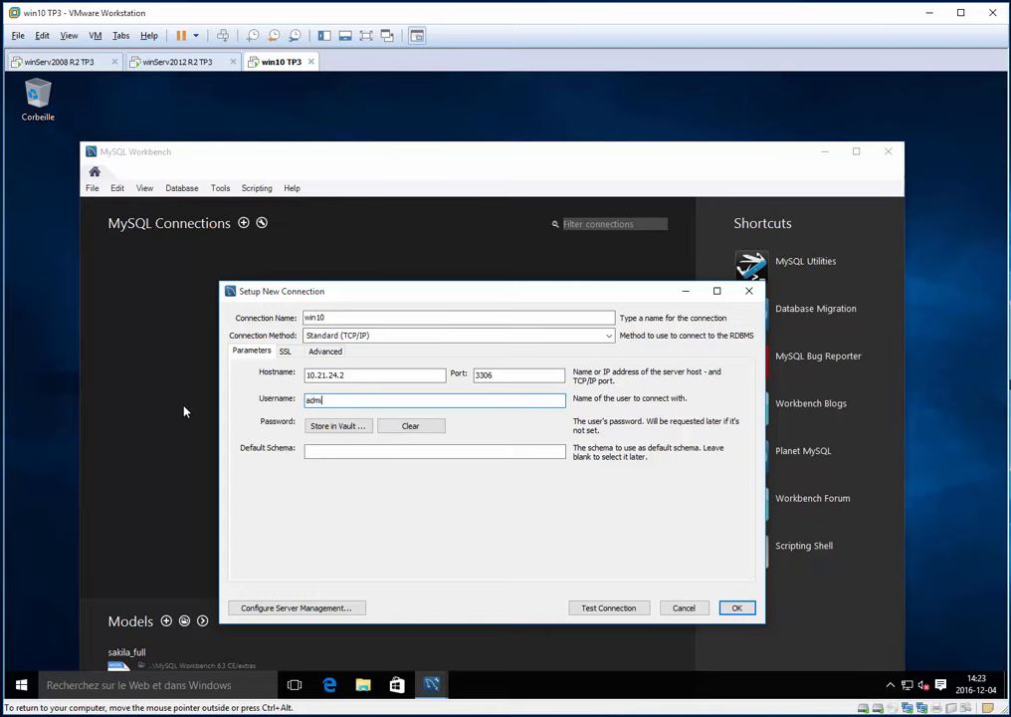
type("nistrateur")
- Test the win10 connection with the account password, then save it
left_click(604, 607)
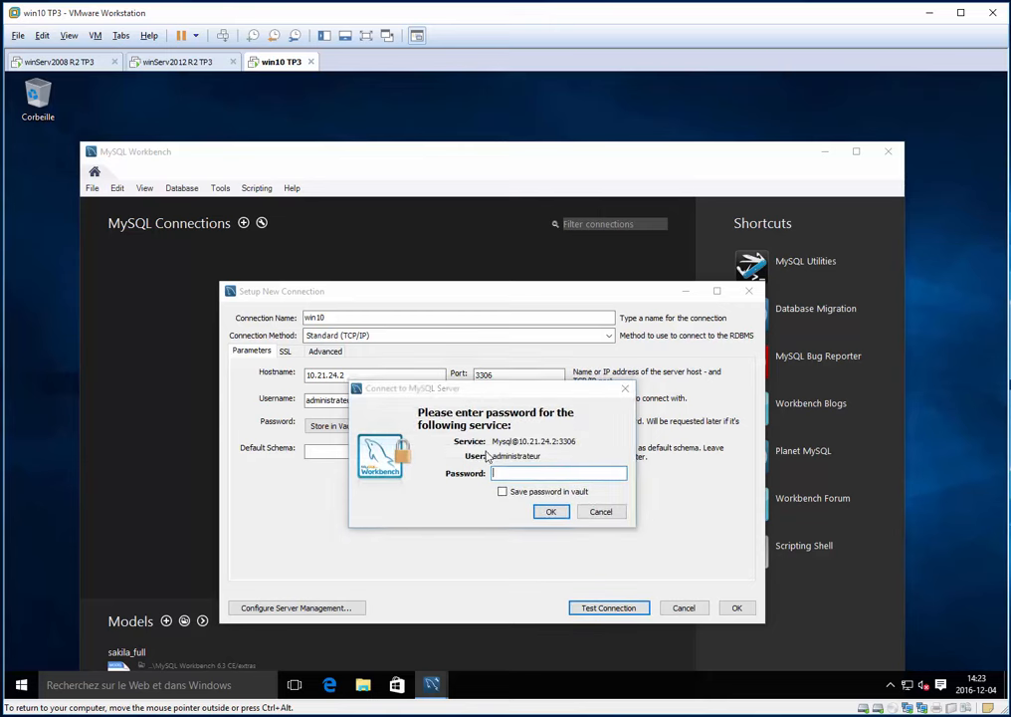
type("********")
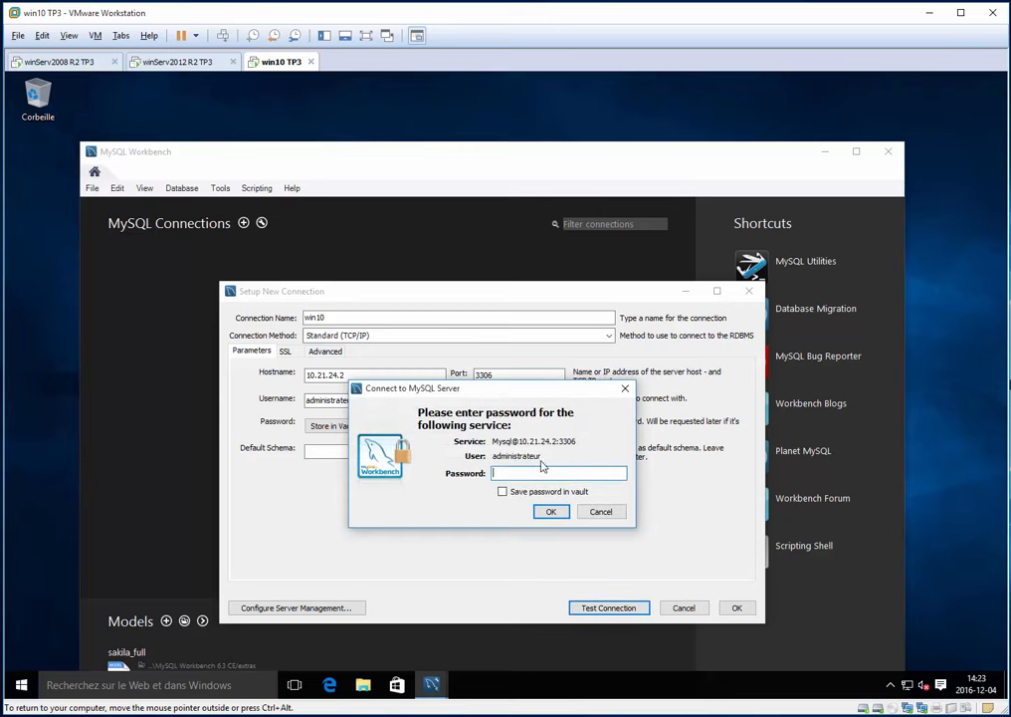
left_click(548, 513)
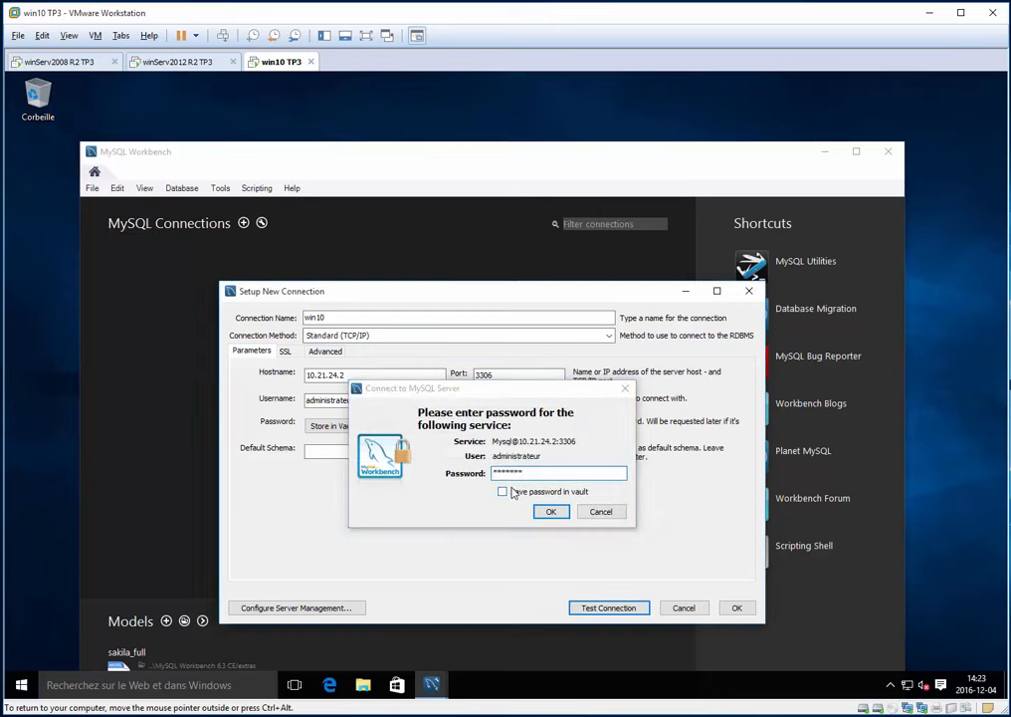
left_click(603, 429)
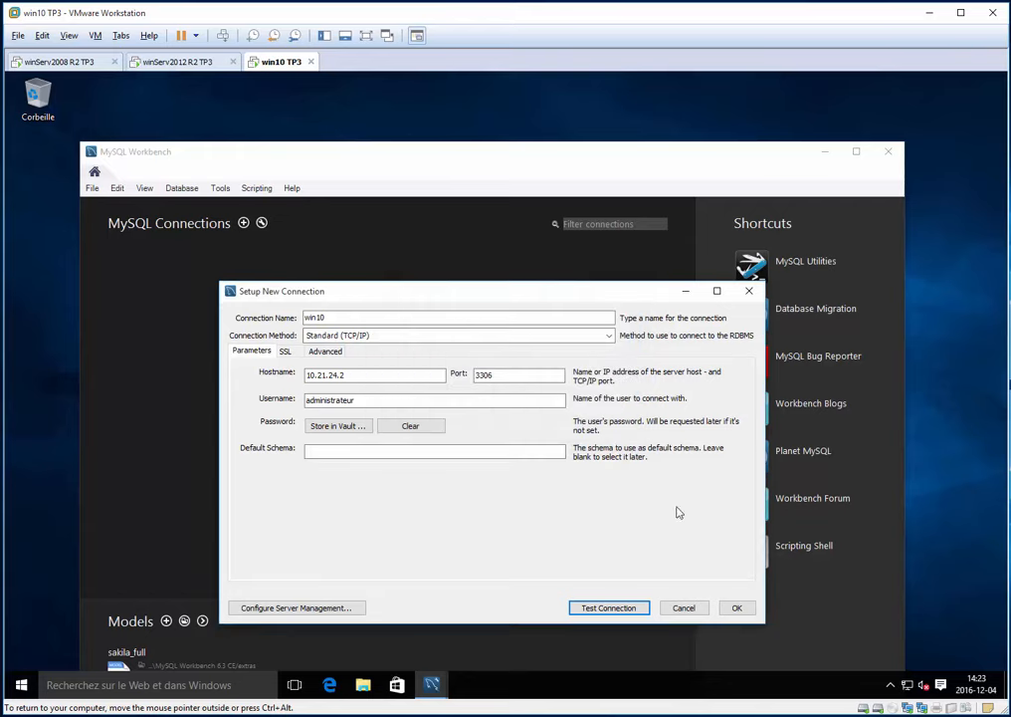
left_click(737, 608)
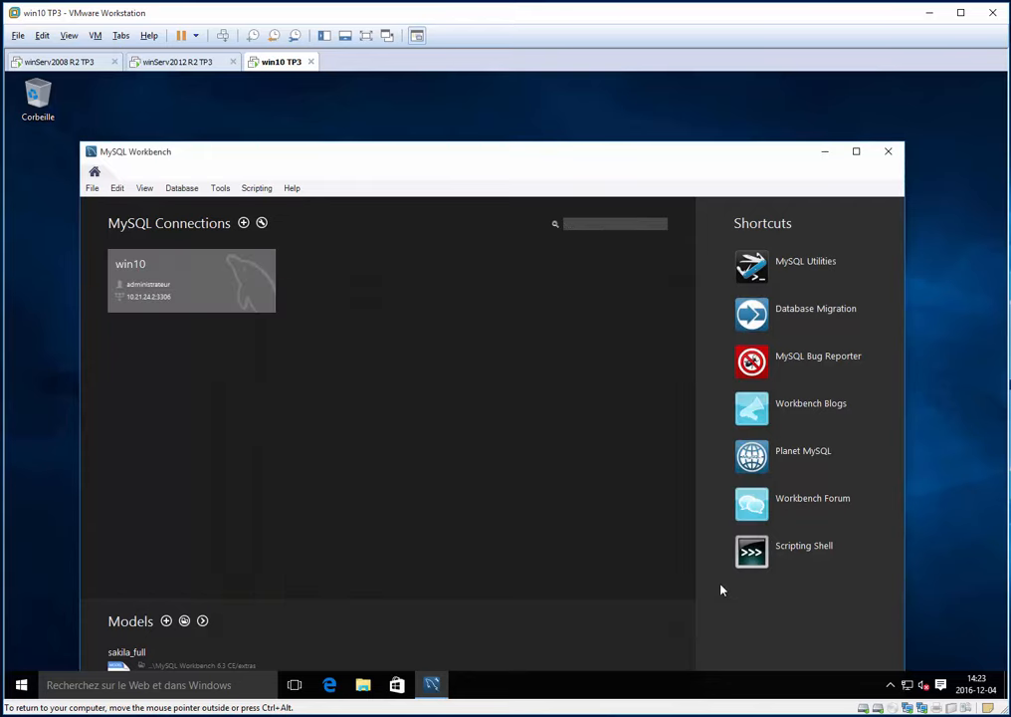
left_click(241, 307)
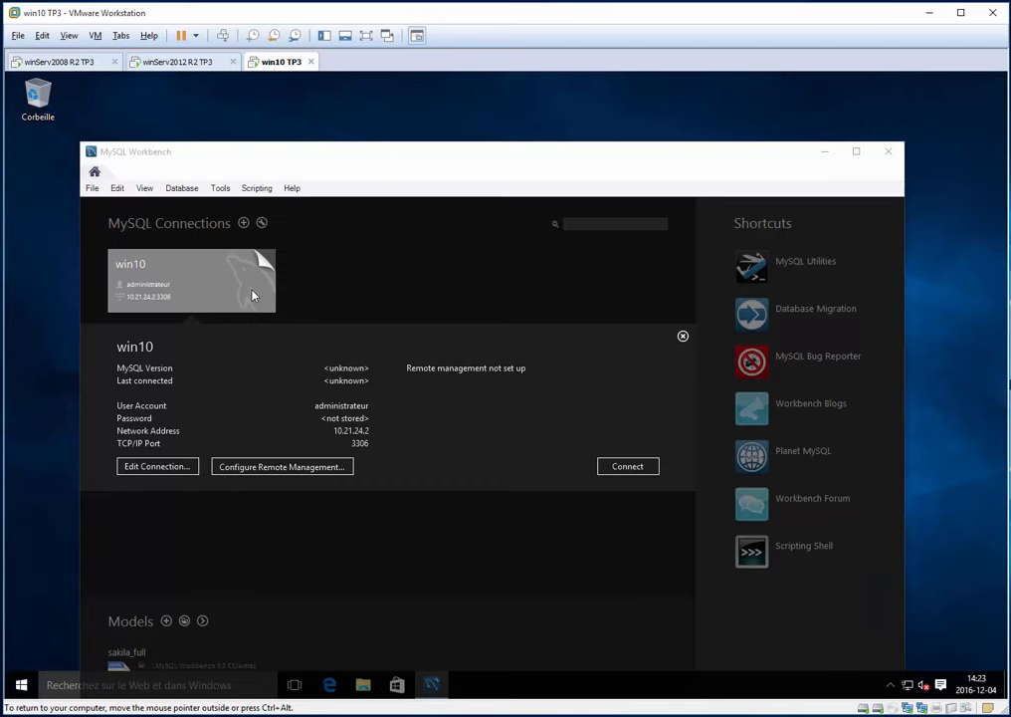
- Connect to the win10 server from its connection tile
left_click(246, 288)
left_click(240, 285)
left_click(652, 467)
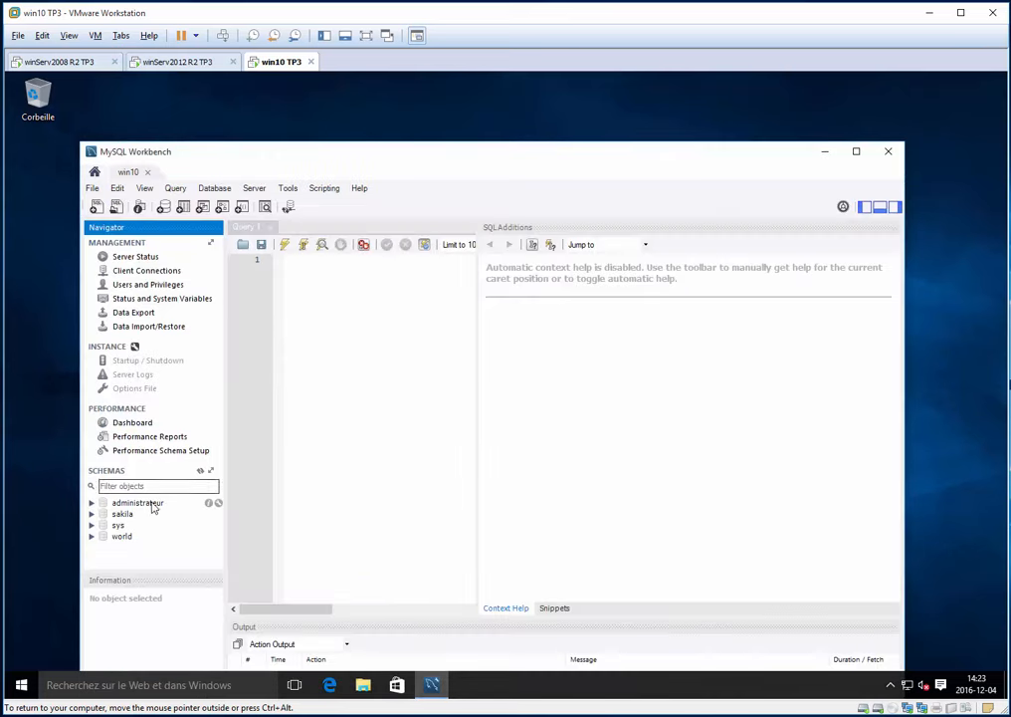
- Make administrateur the default schema and bring up the test table's context menu
left_click(150, 505)
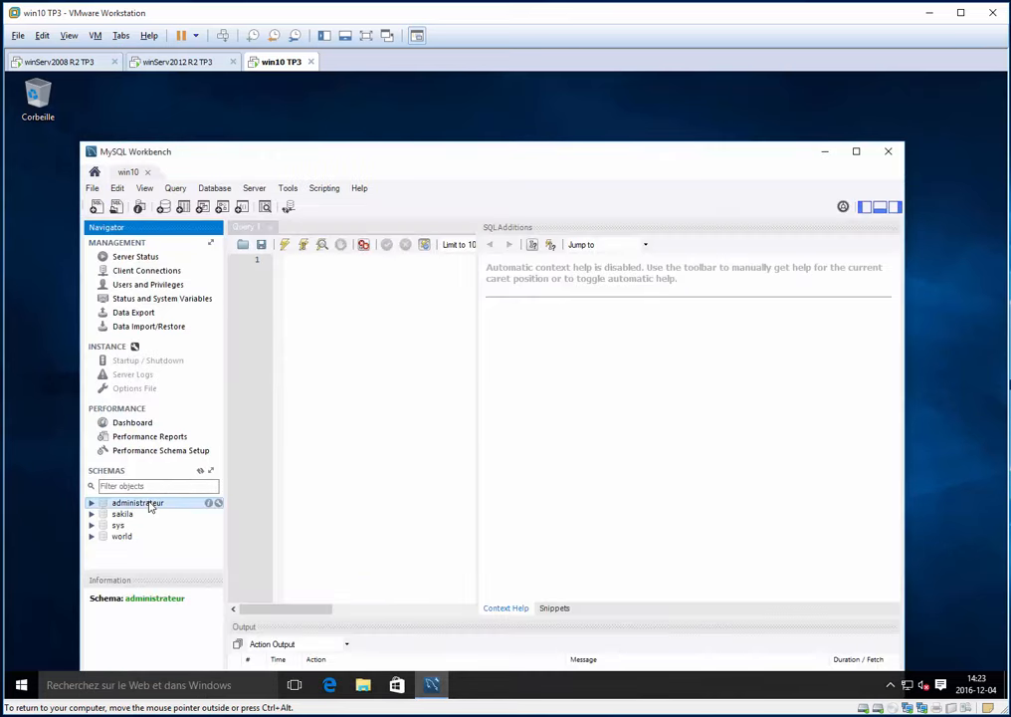
right_click(158, 507)
left_click(172, 496)
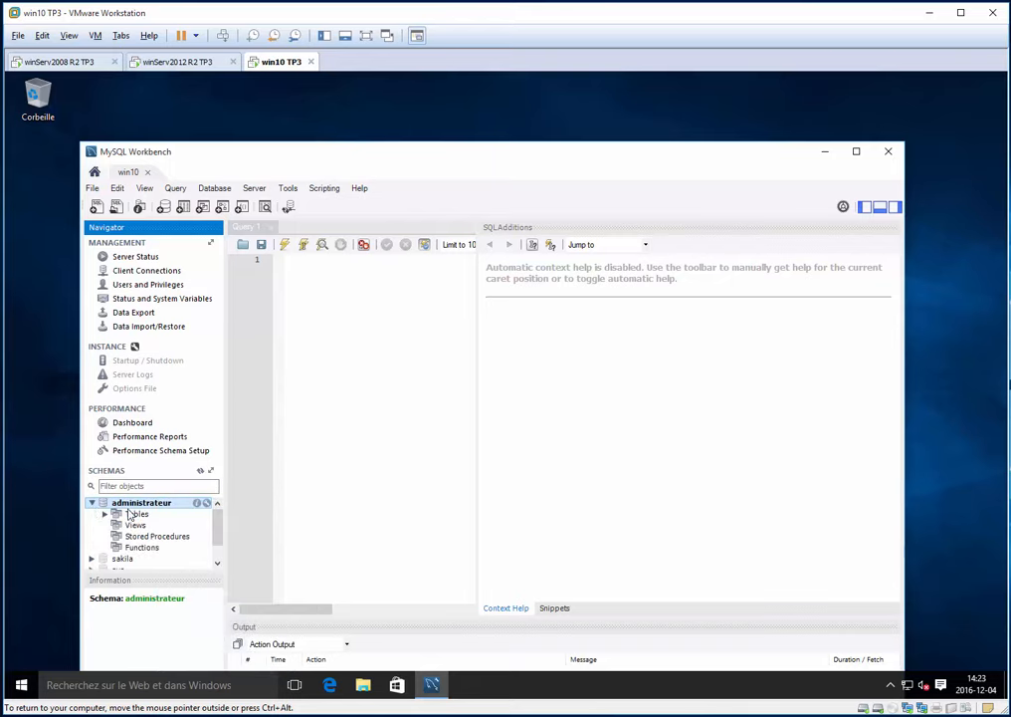
left_click(105, 513)
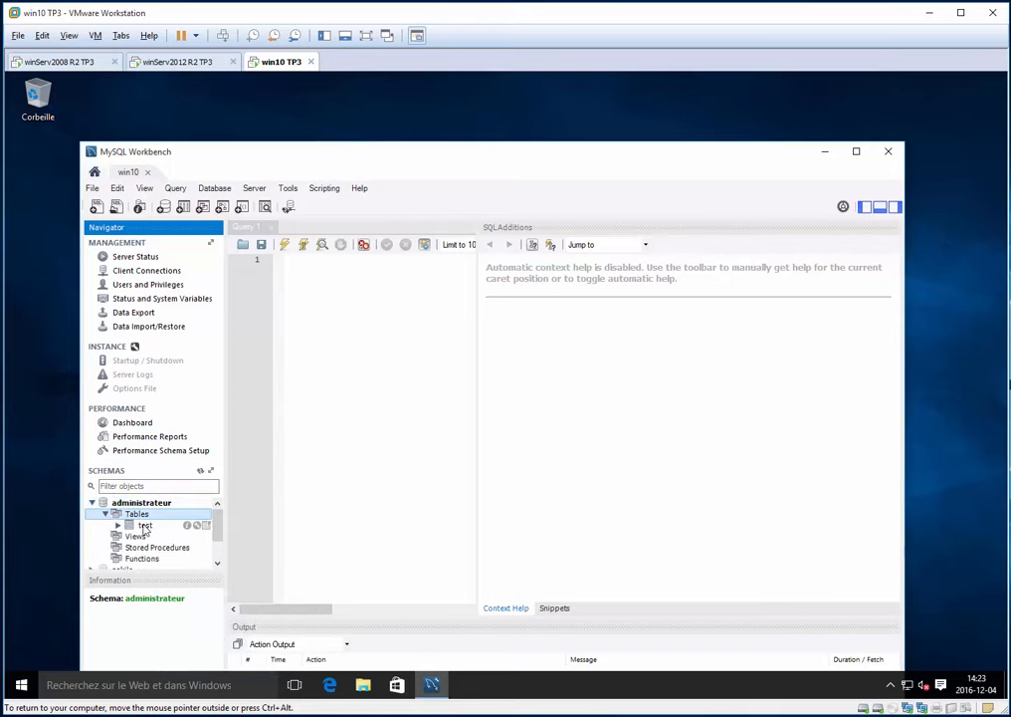
left_click(145, 526)
left_click_drag(311, 156, 305, 124)
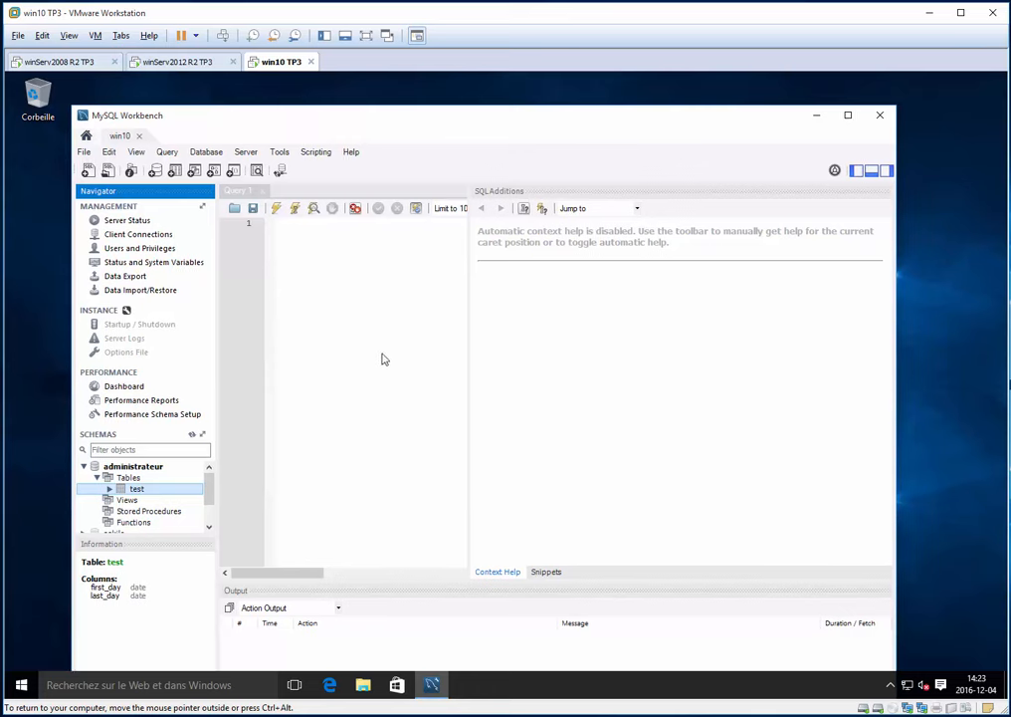
right_click(120, 491)
left_click(109, 490)
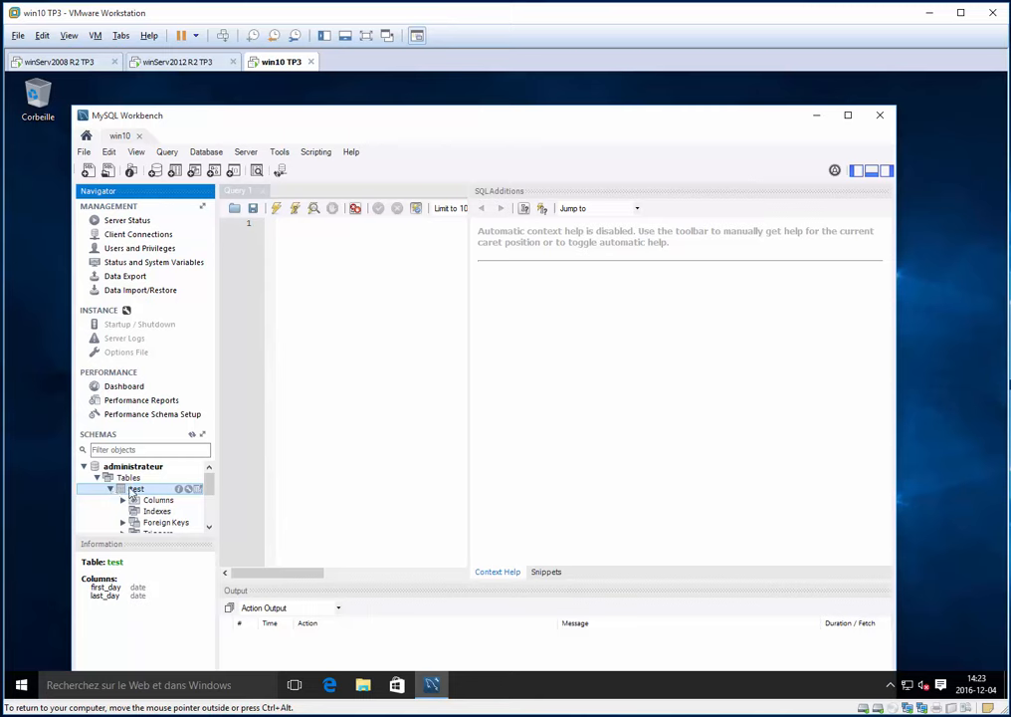
right_click(128, 488)
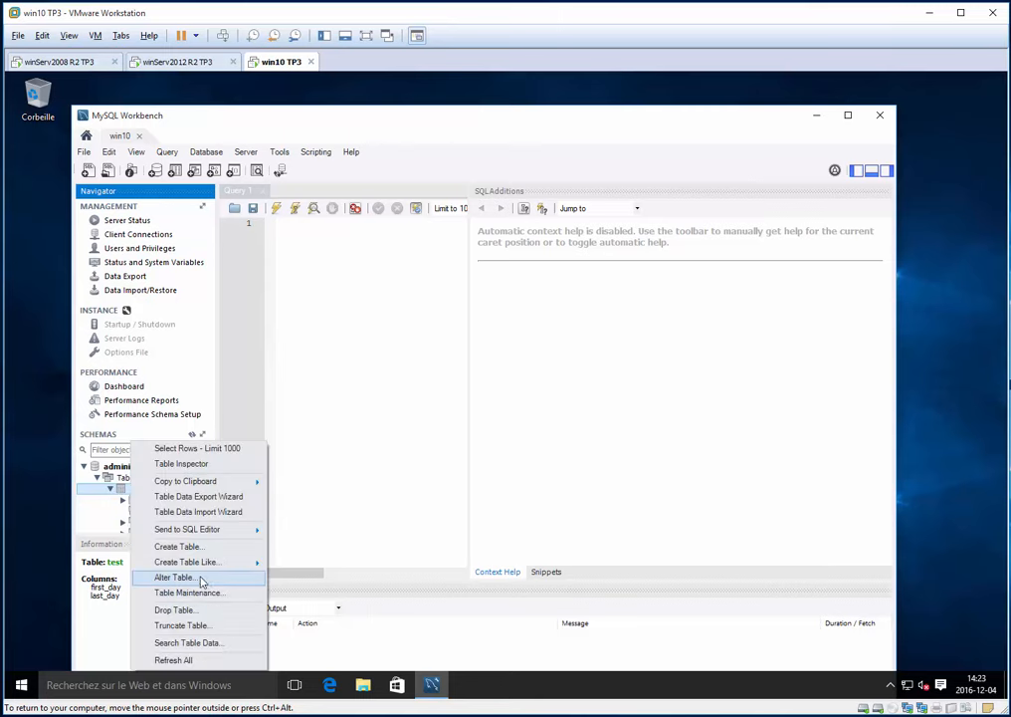
- Rename the test table to test_via_win10 via Alter Table and apply the script
left_click(199, 578)
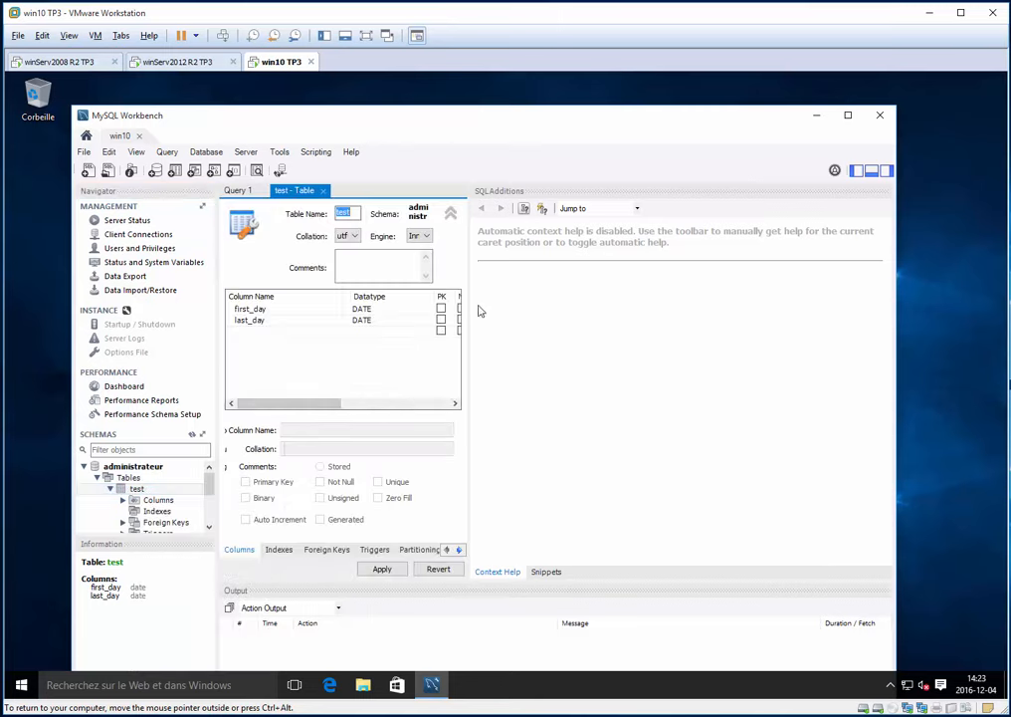
left_click(888, 171)
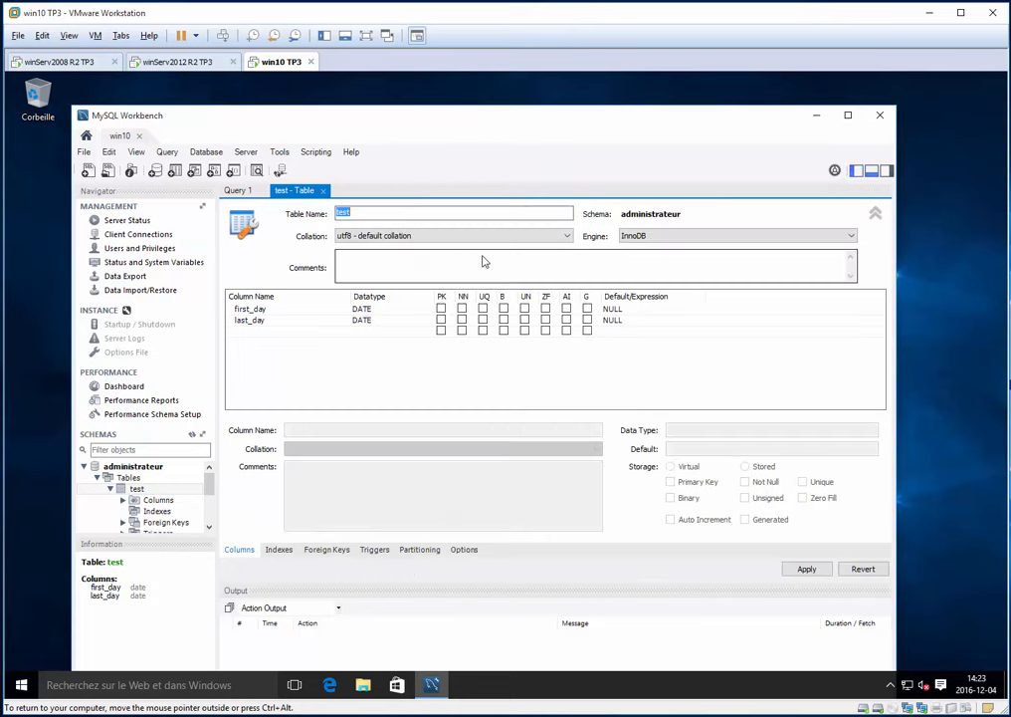
left_click(386, 216)
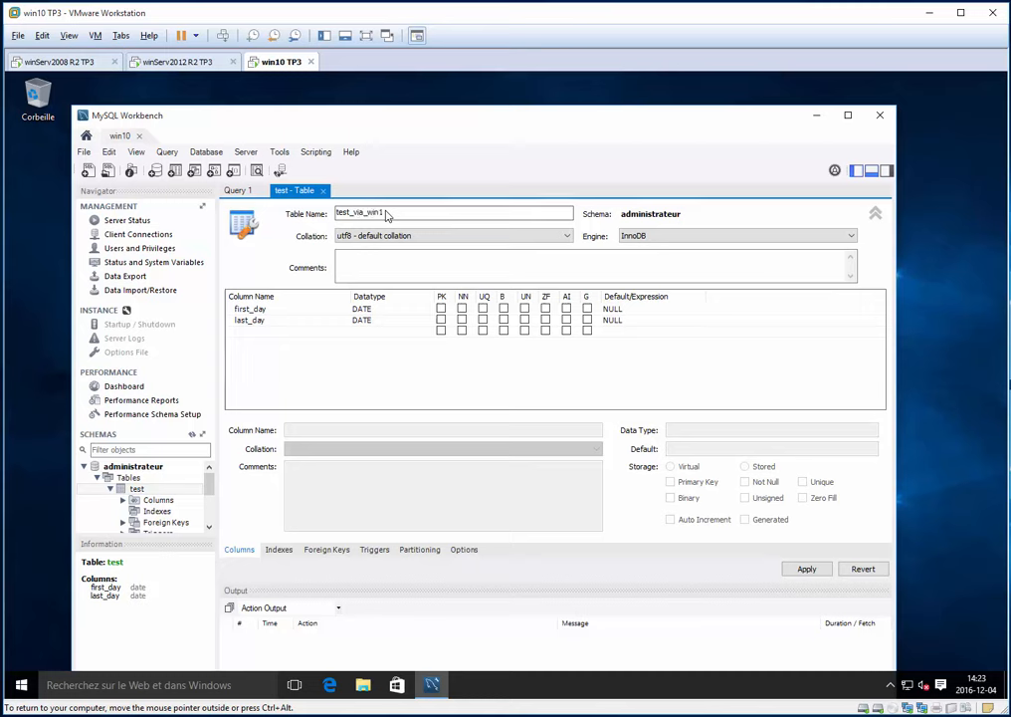
left_click(806, 568)
left_click(686, 556)
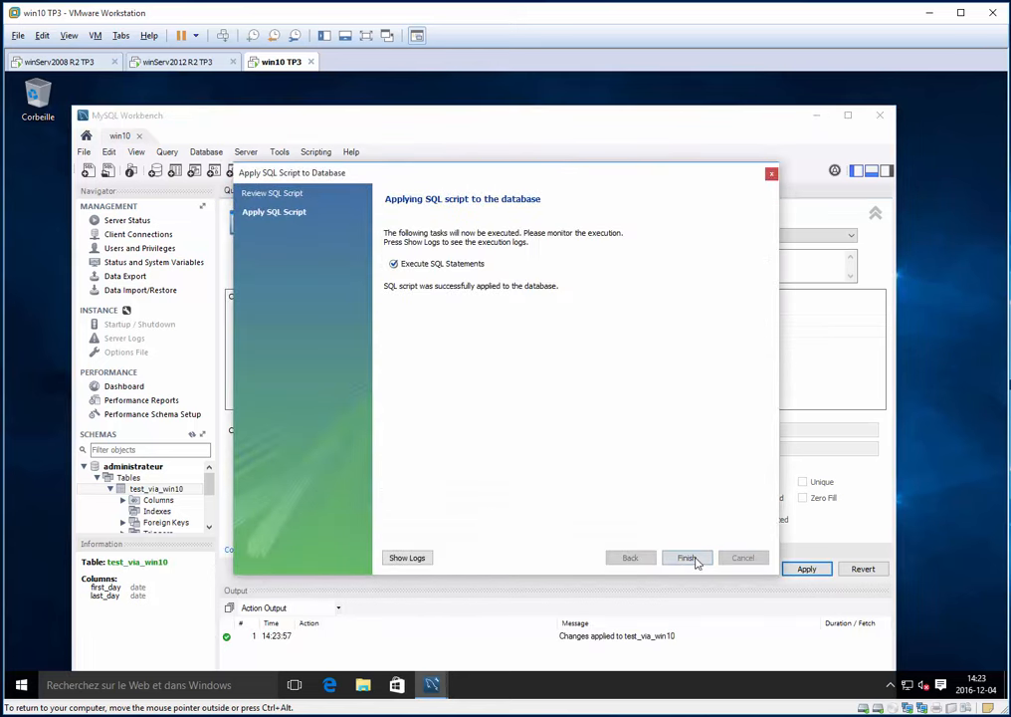
left_click(688, 558)
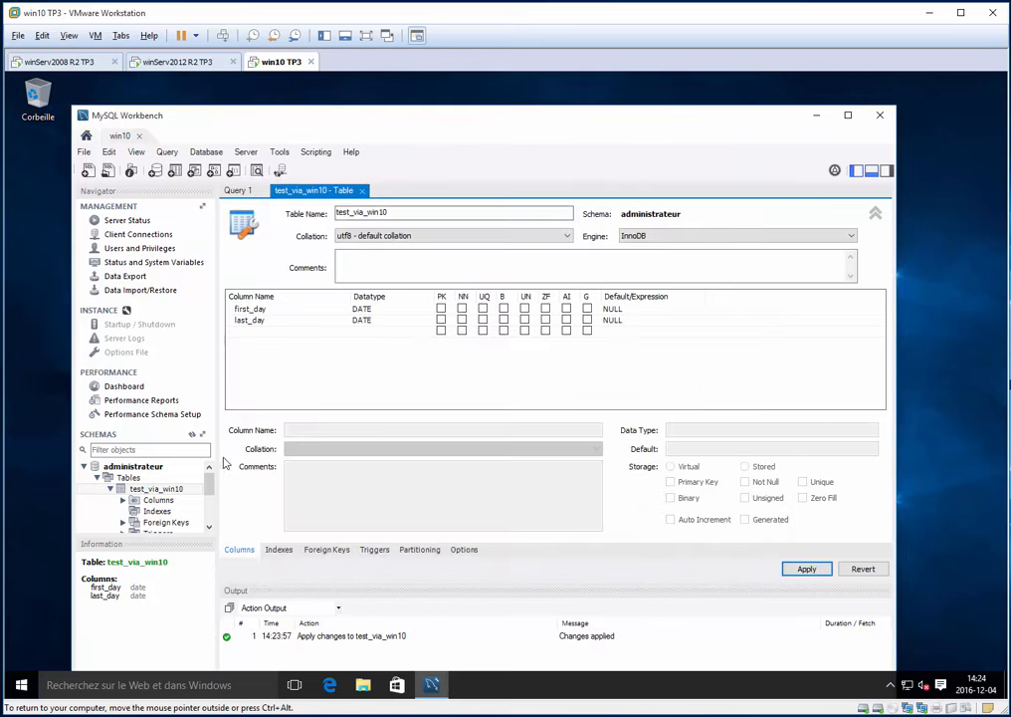
- Refresh the schema list, close the table and query editors, and exit Workbench
left_click(193, 434)
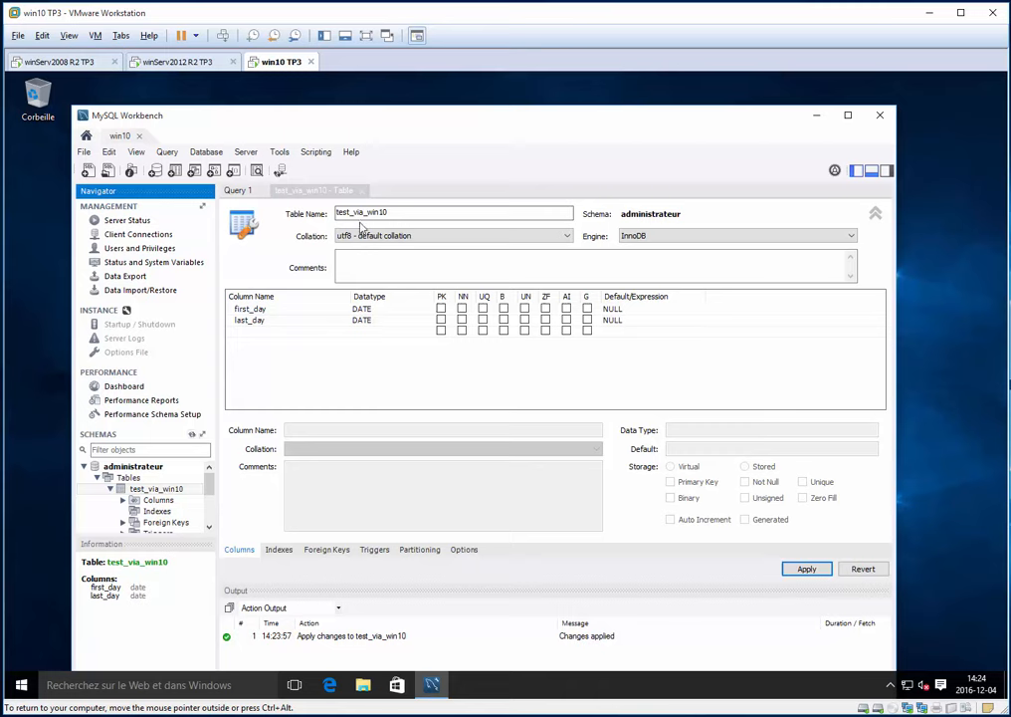
left_click(336, 192)
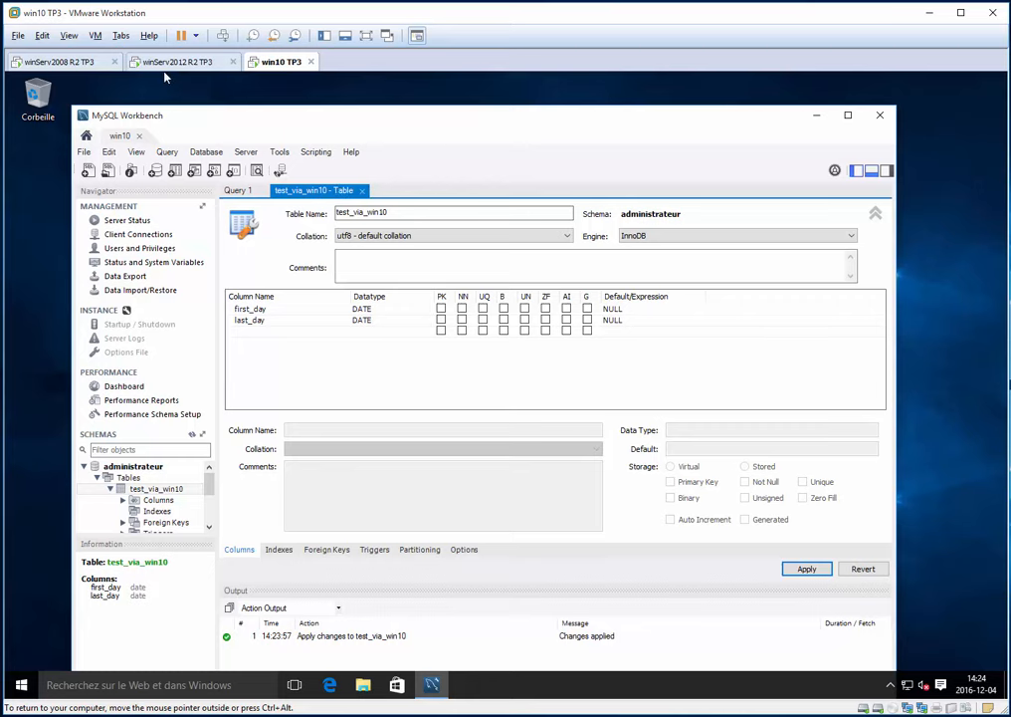
left_click(362, 191)
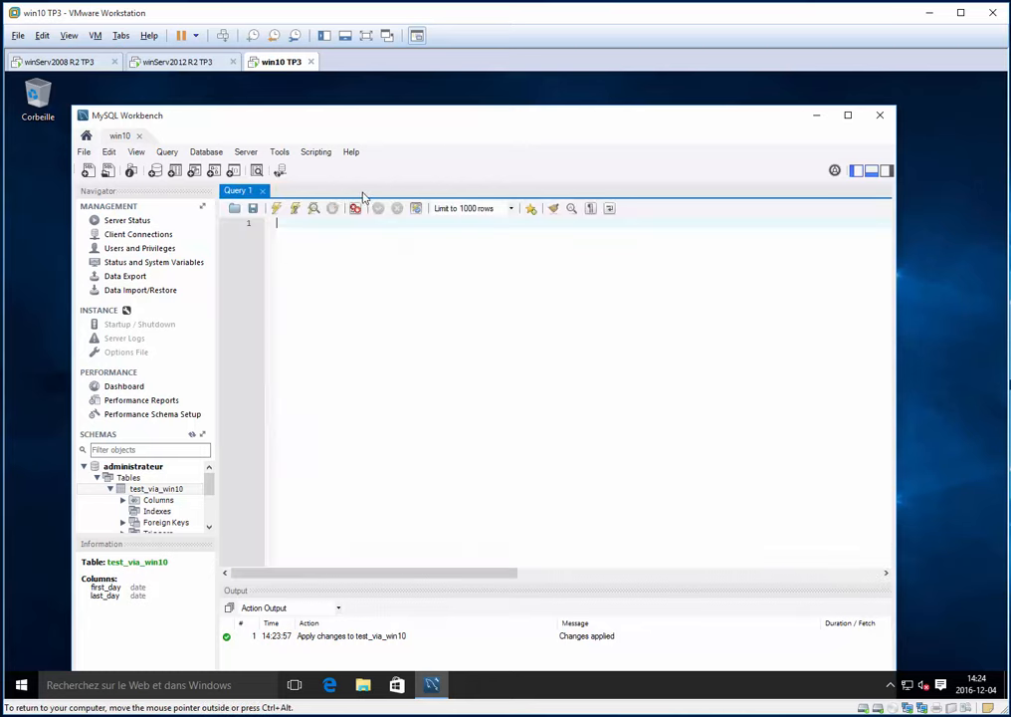
key("ctrl+w")
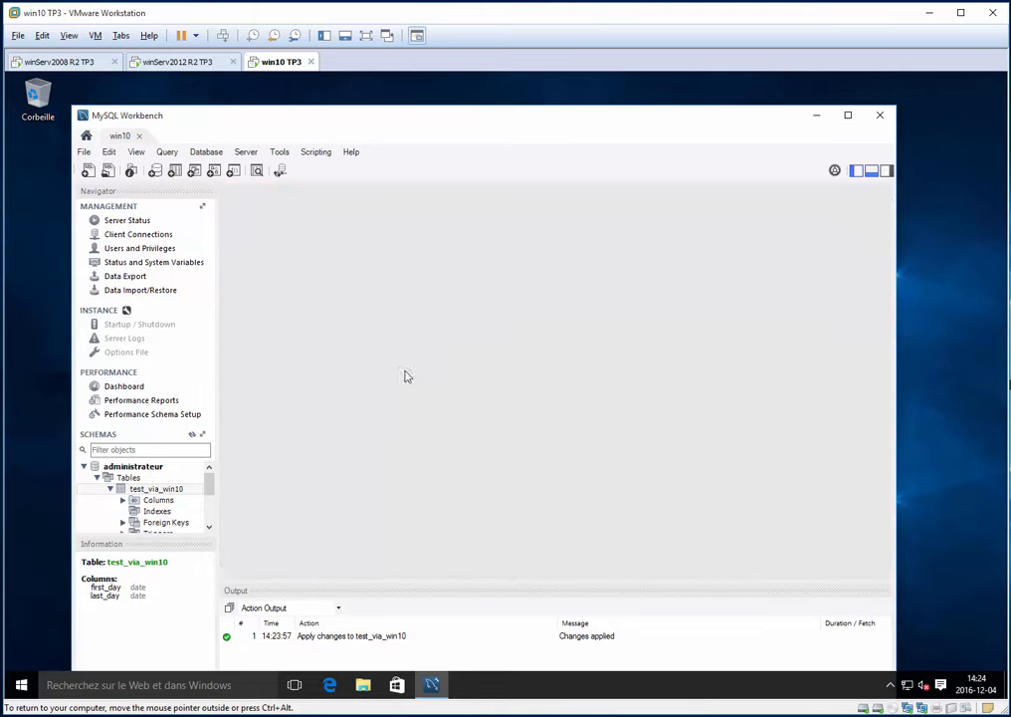
key("alt+F4")
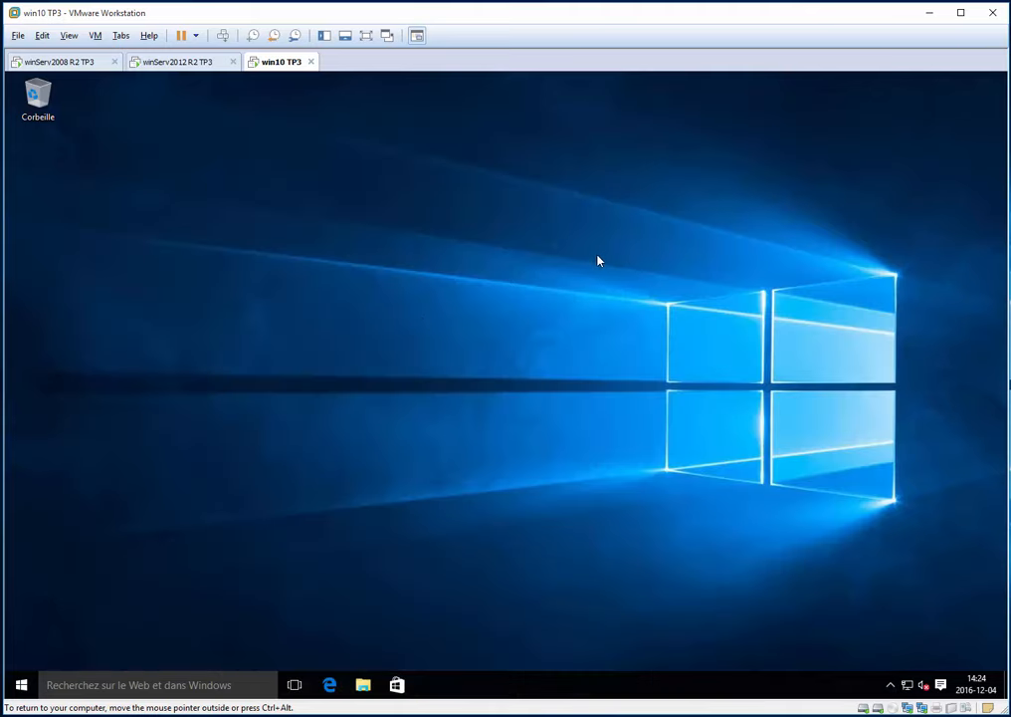
- On the winServ2012 VM, open Workbench's test connection and find test_via_win10 under administrateur
left_click(189, 66)
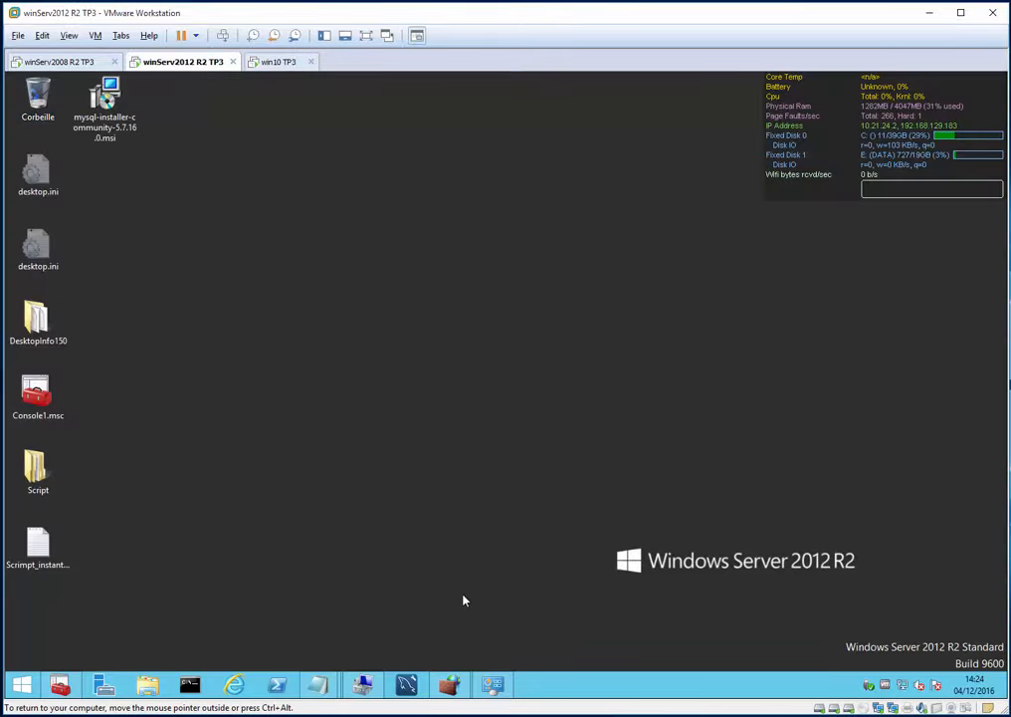
left_click(419, 694)
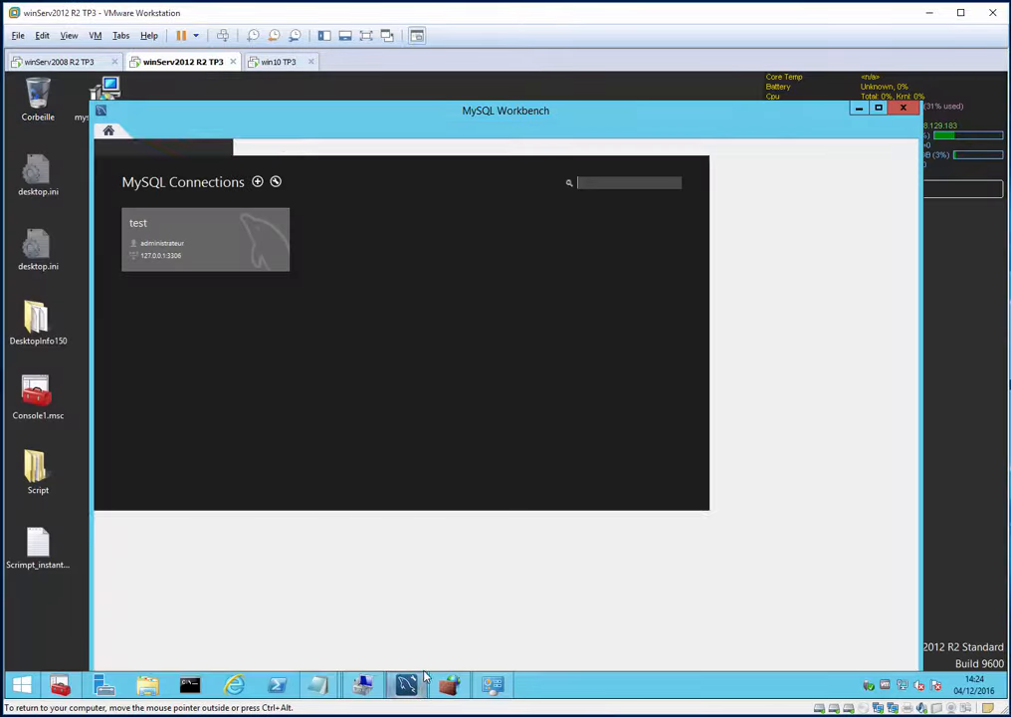
left_click(207, 254)
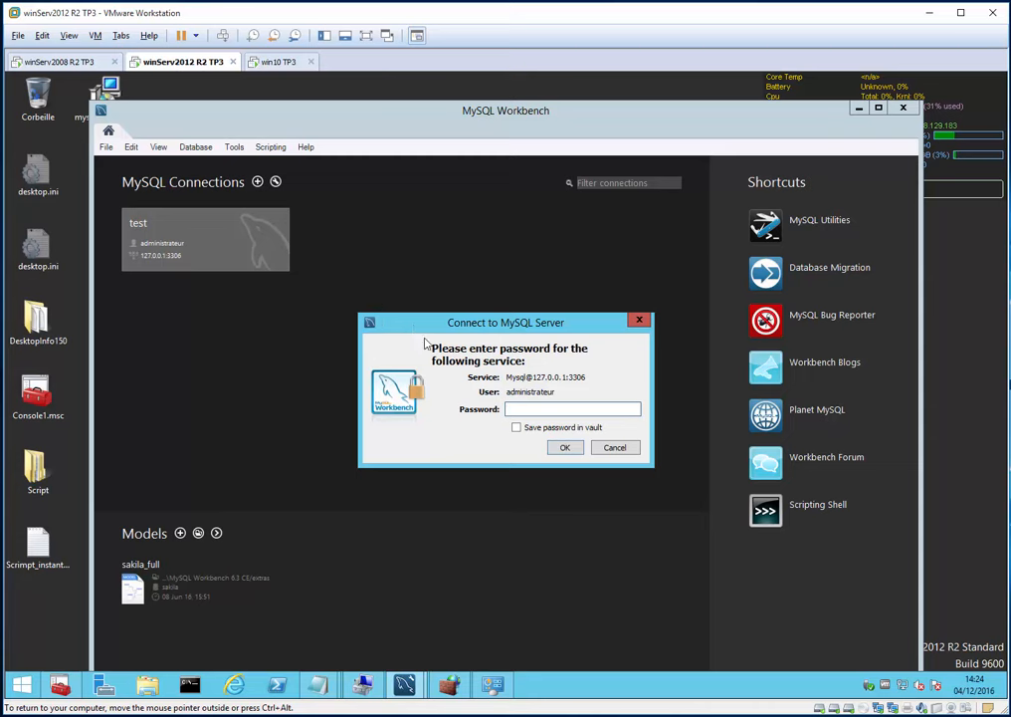
type("root")
key("Return")
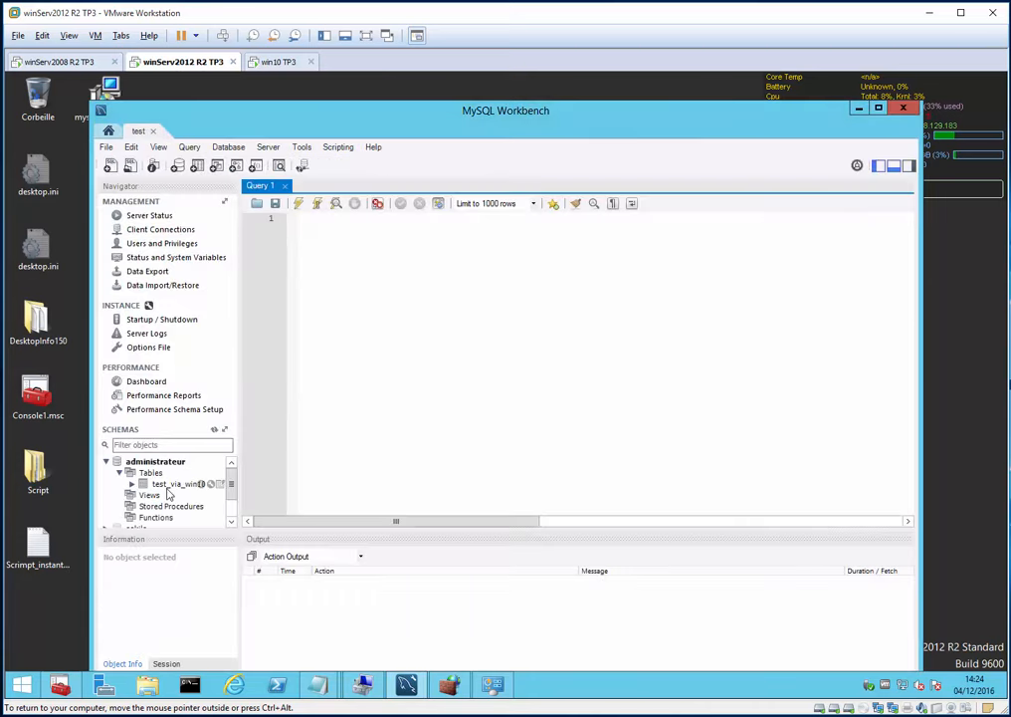
left_click(168, 487)
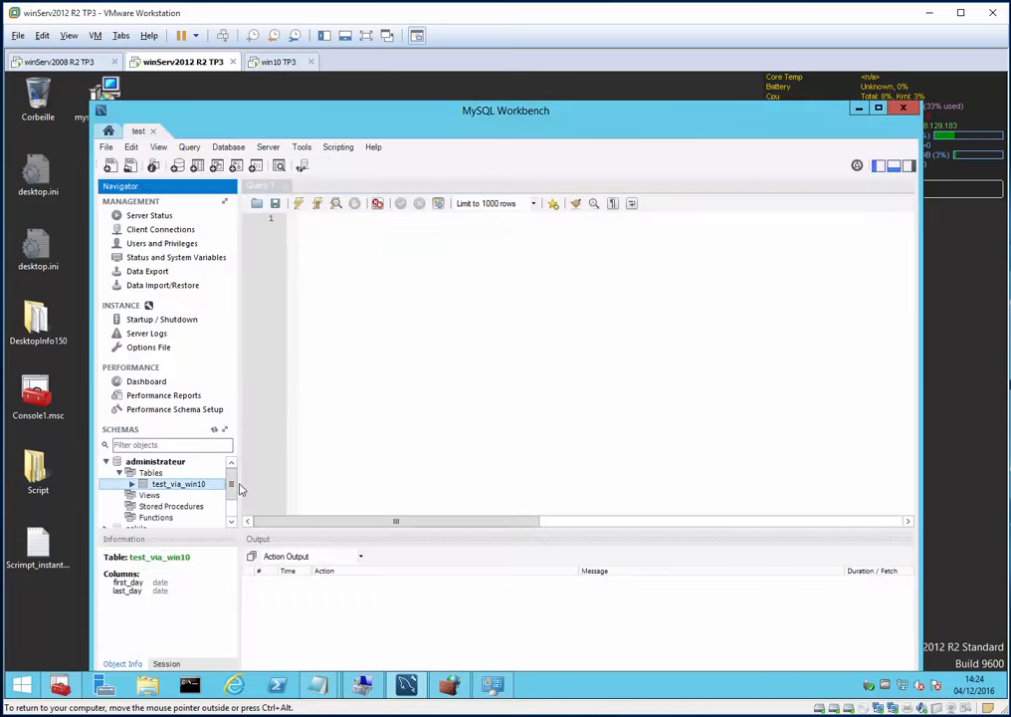
left_click_drag(242, 489, 298, 492)
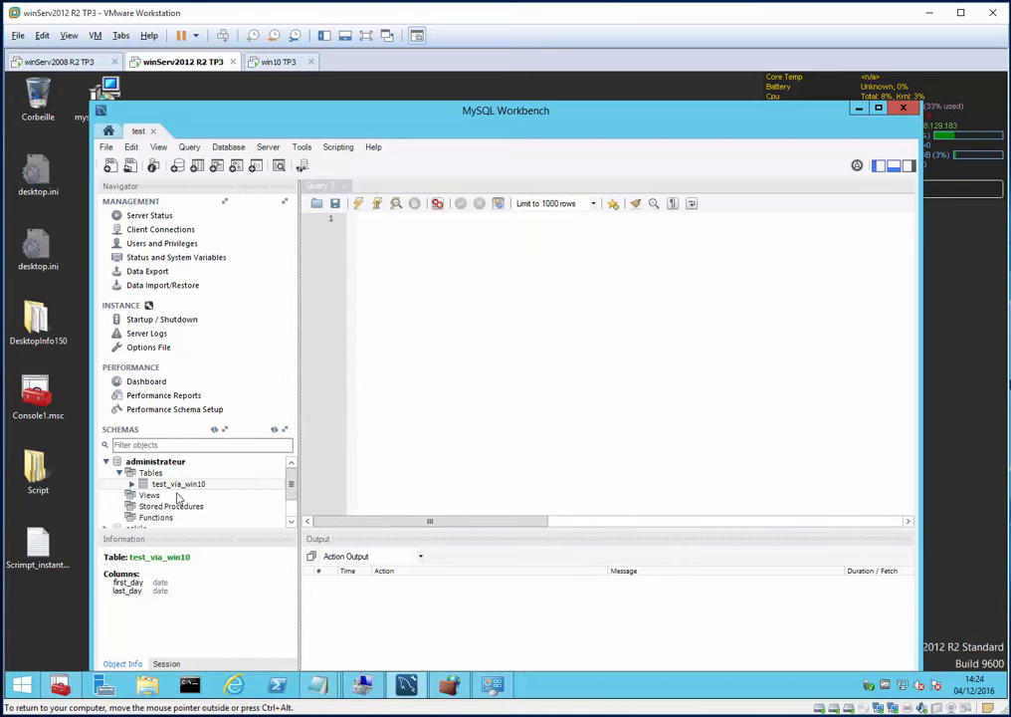